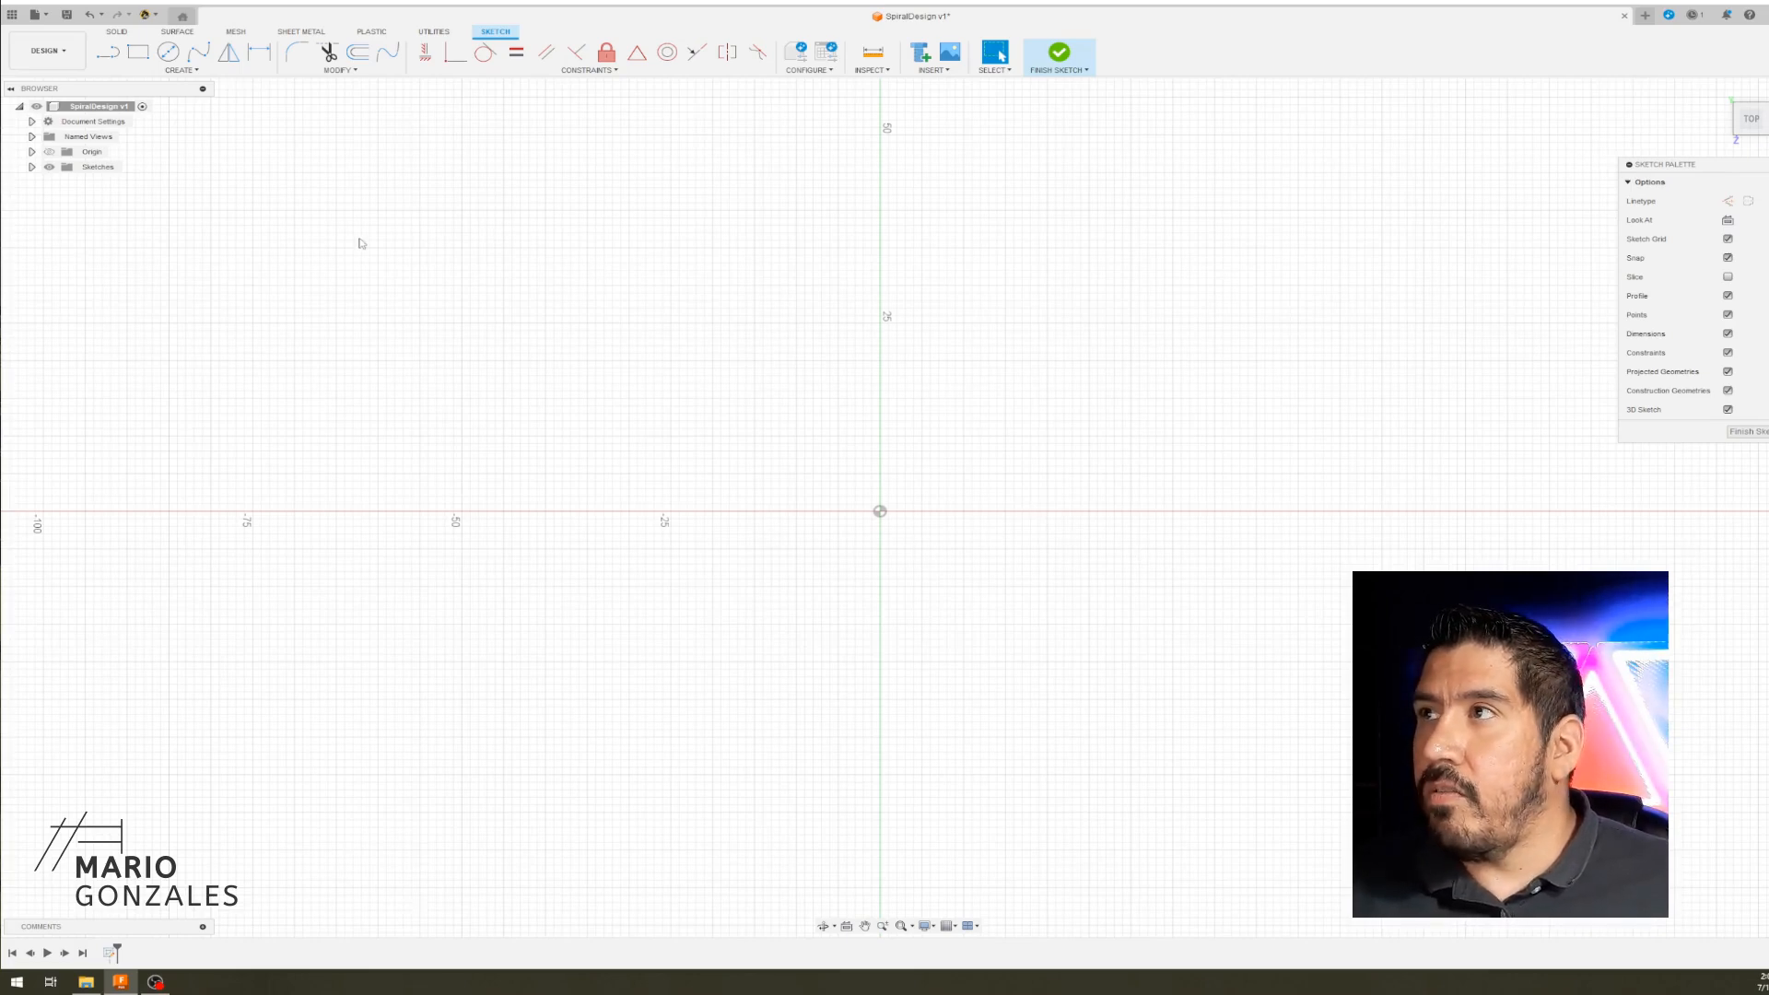
left_click(169, 53)
left_click(879, 511)
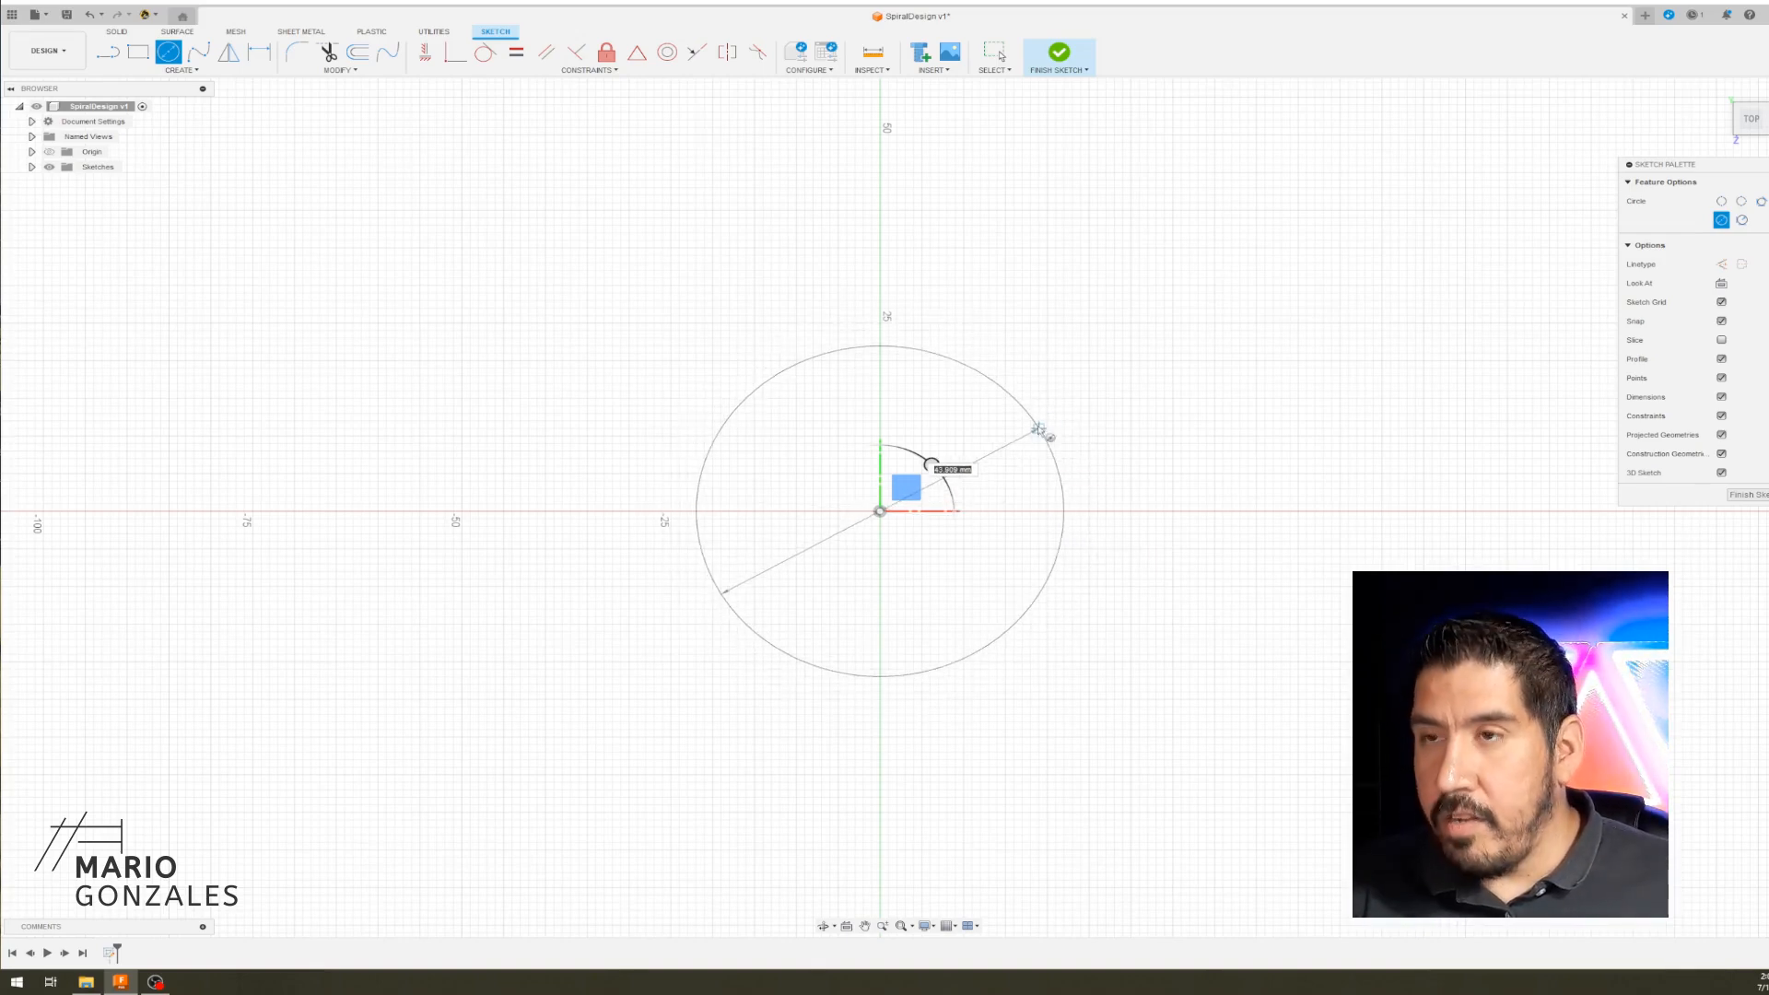
key("Escape")
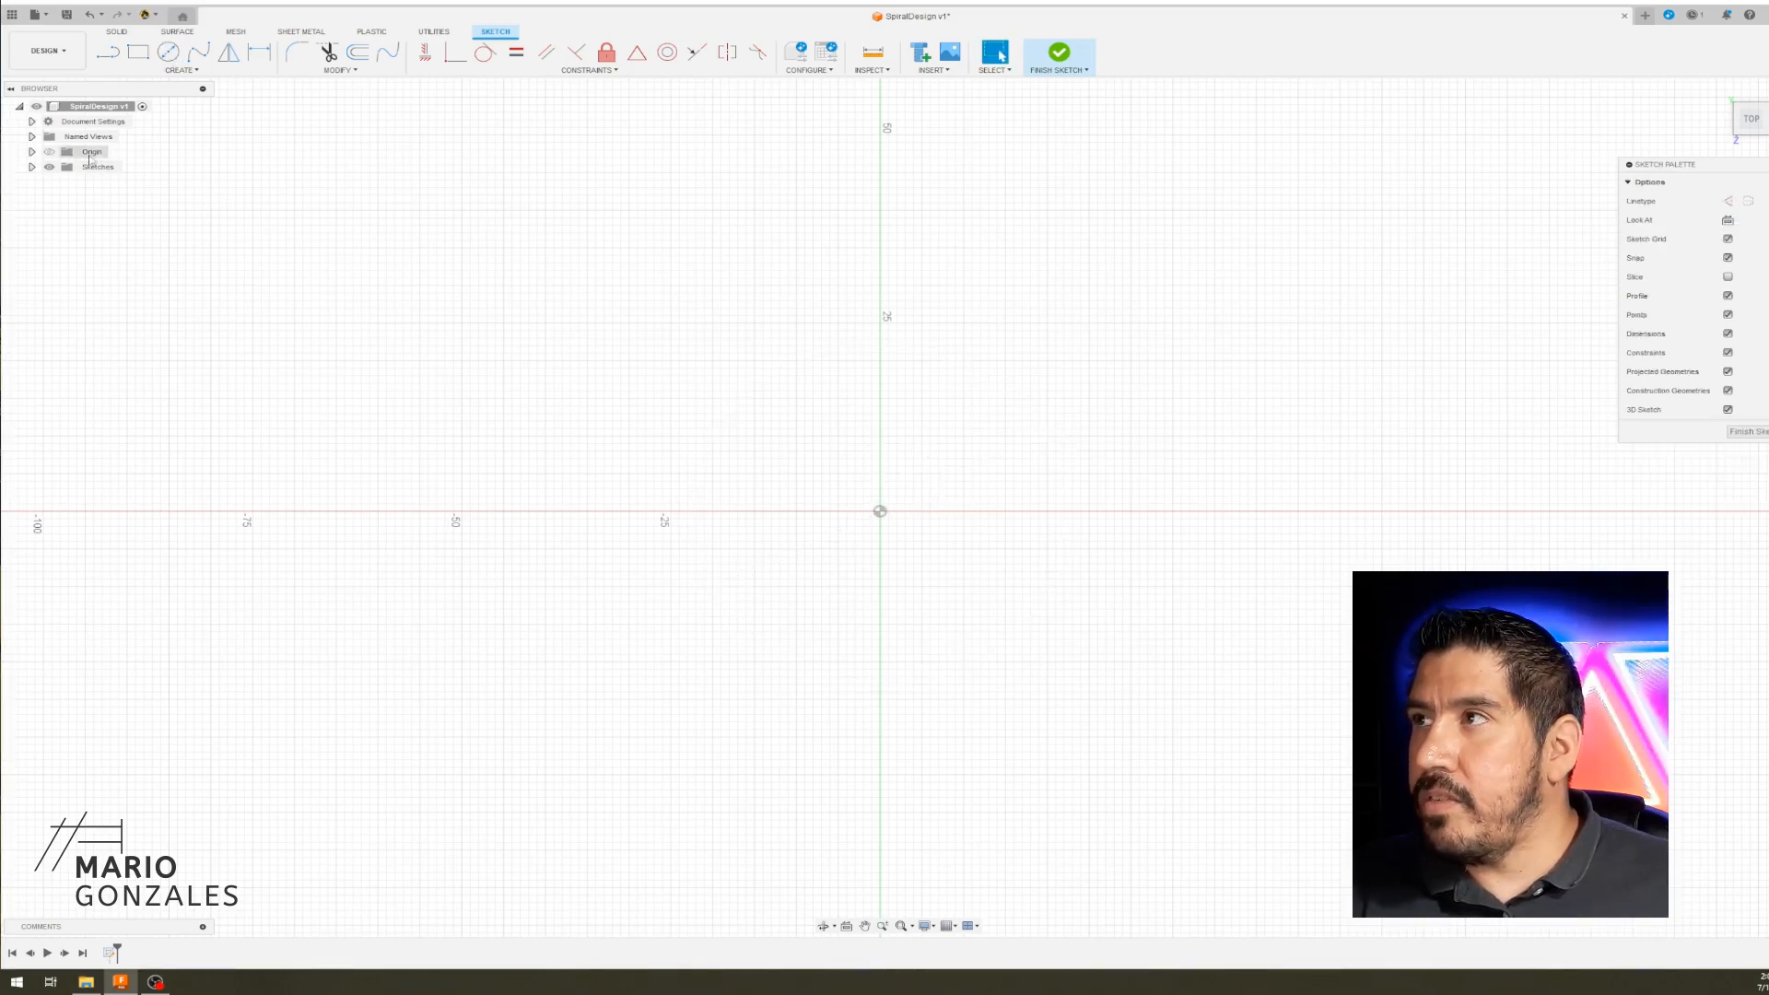
- Change the document's active units to inches
left_click(31, 122)
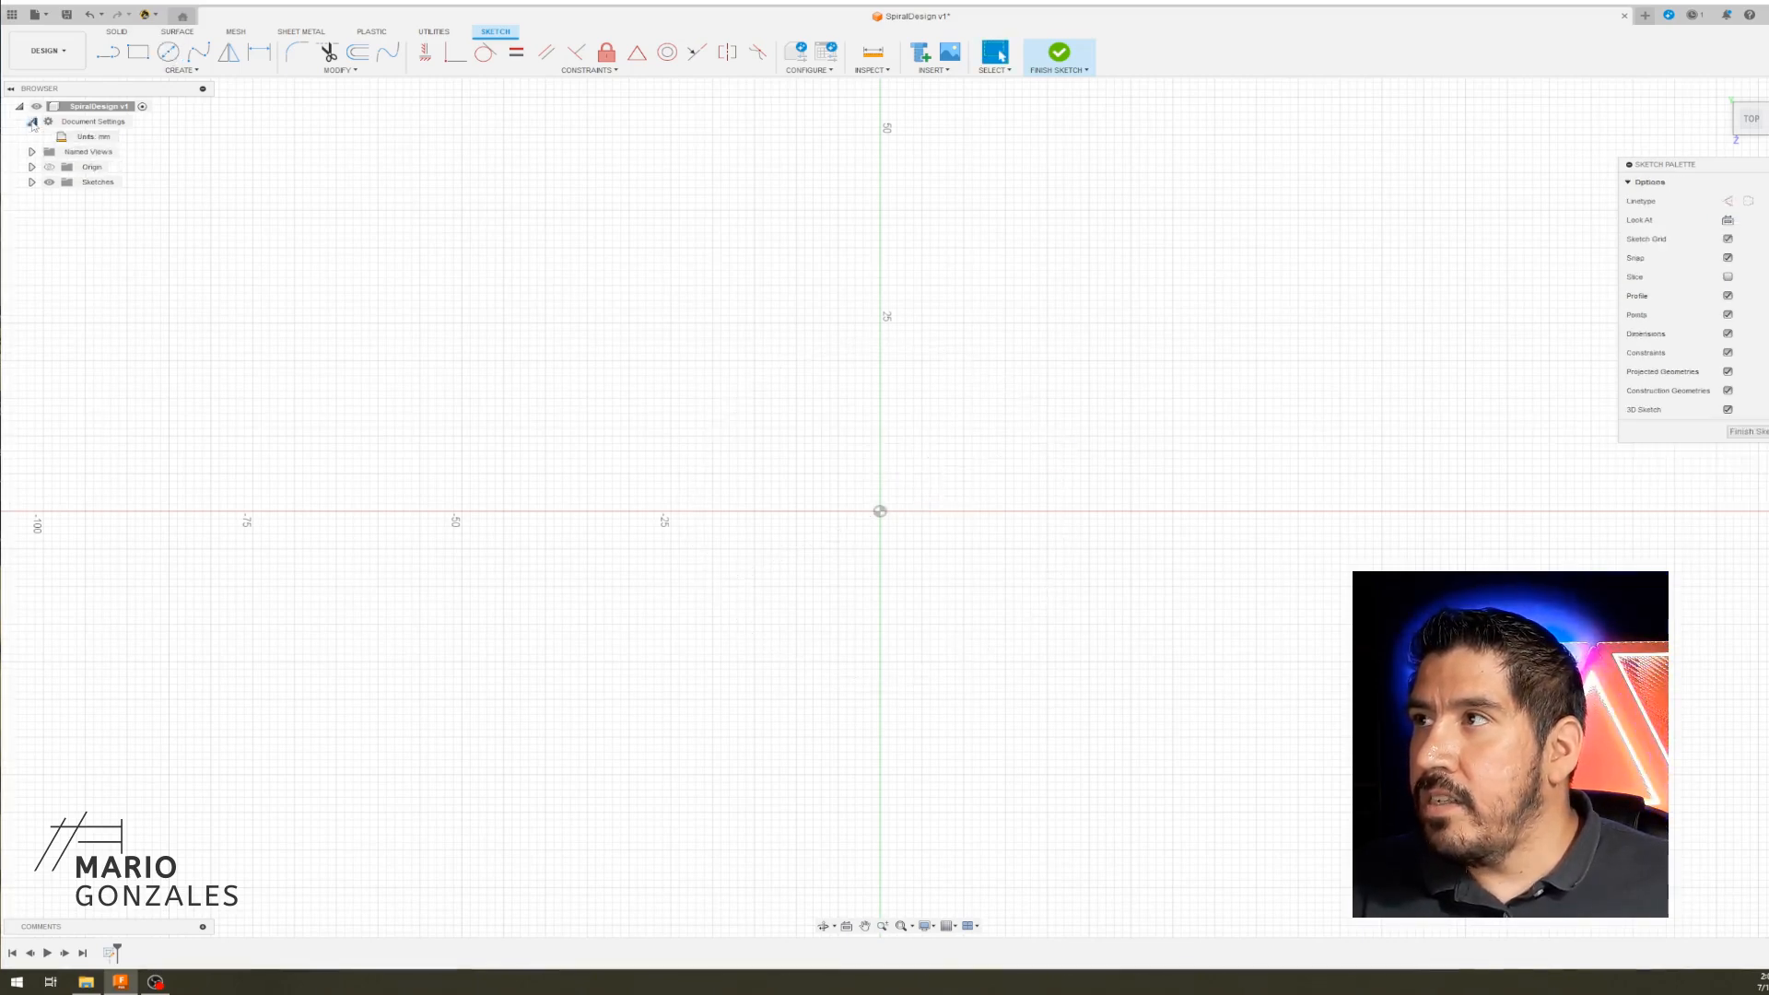
left_click(125, 137)
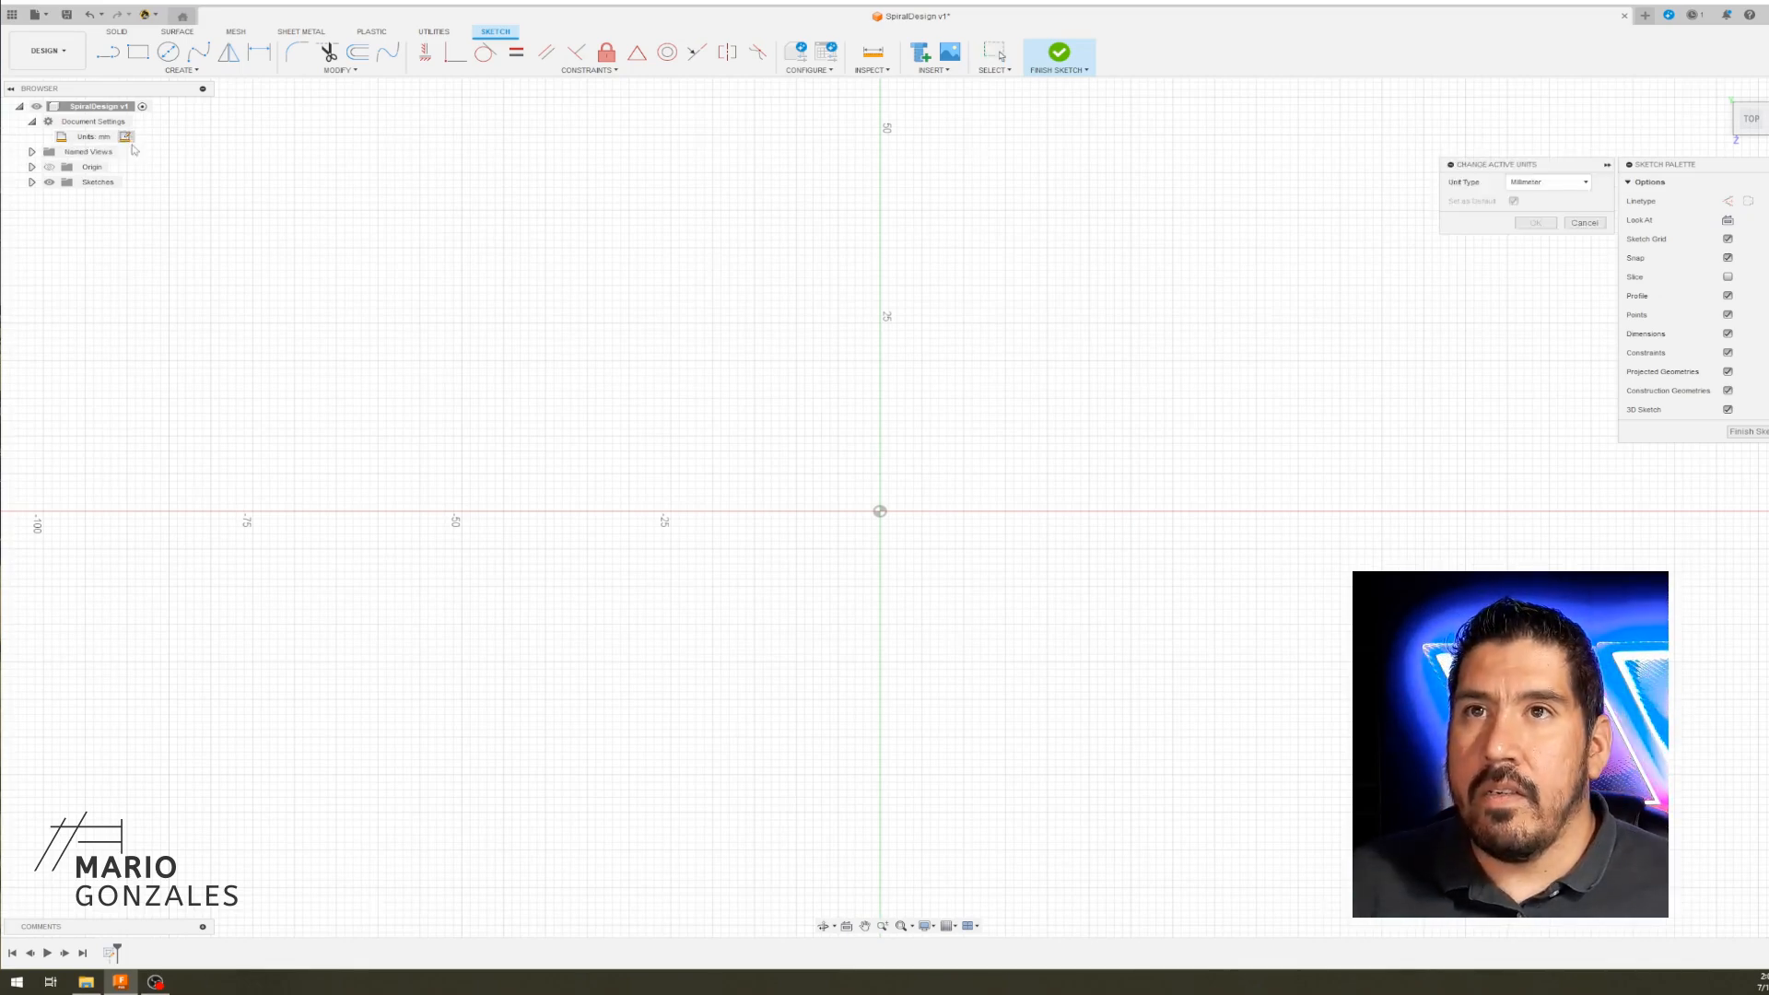
left_click(1552, 182)
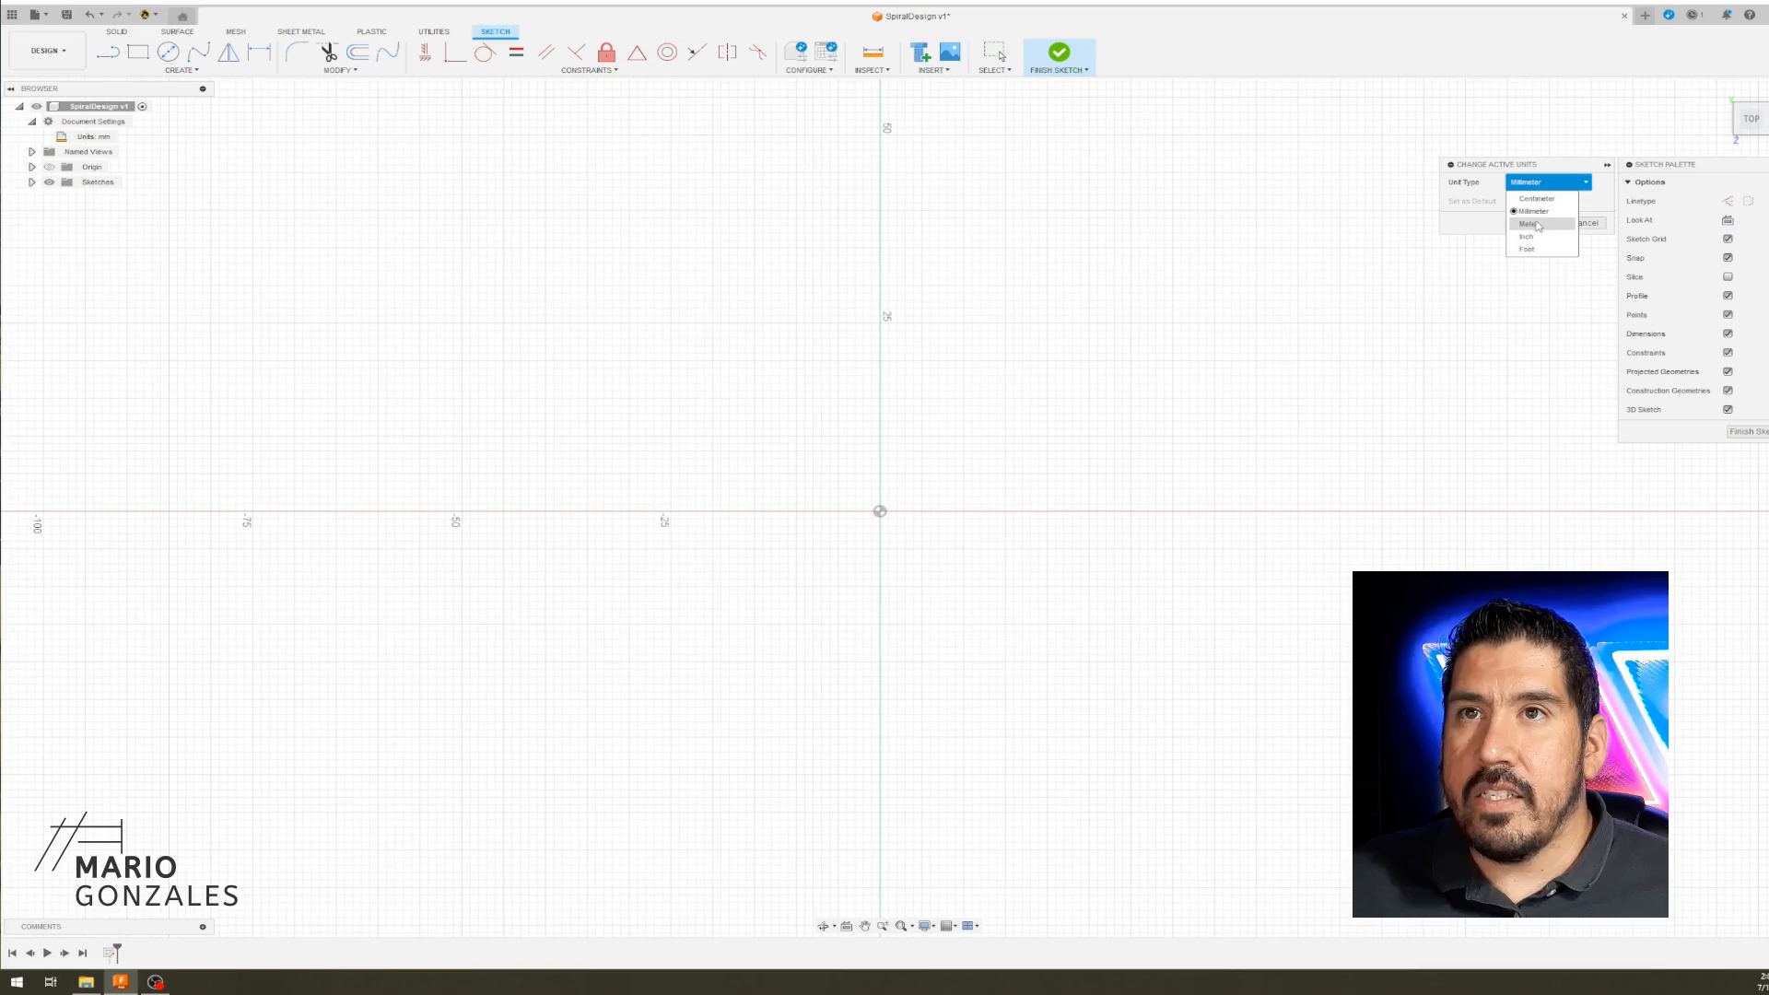
left_click(1533, 236)
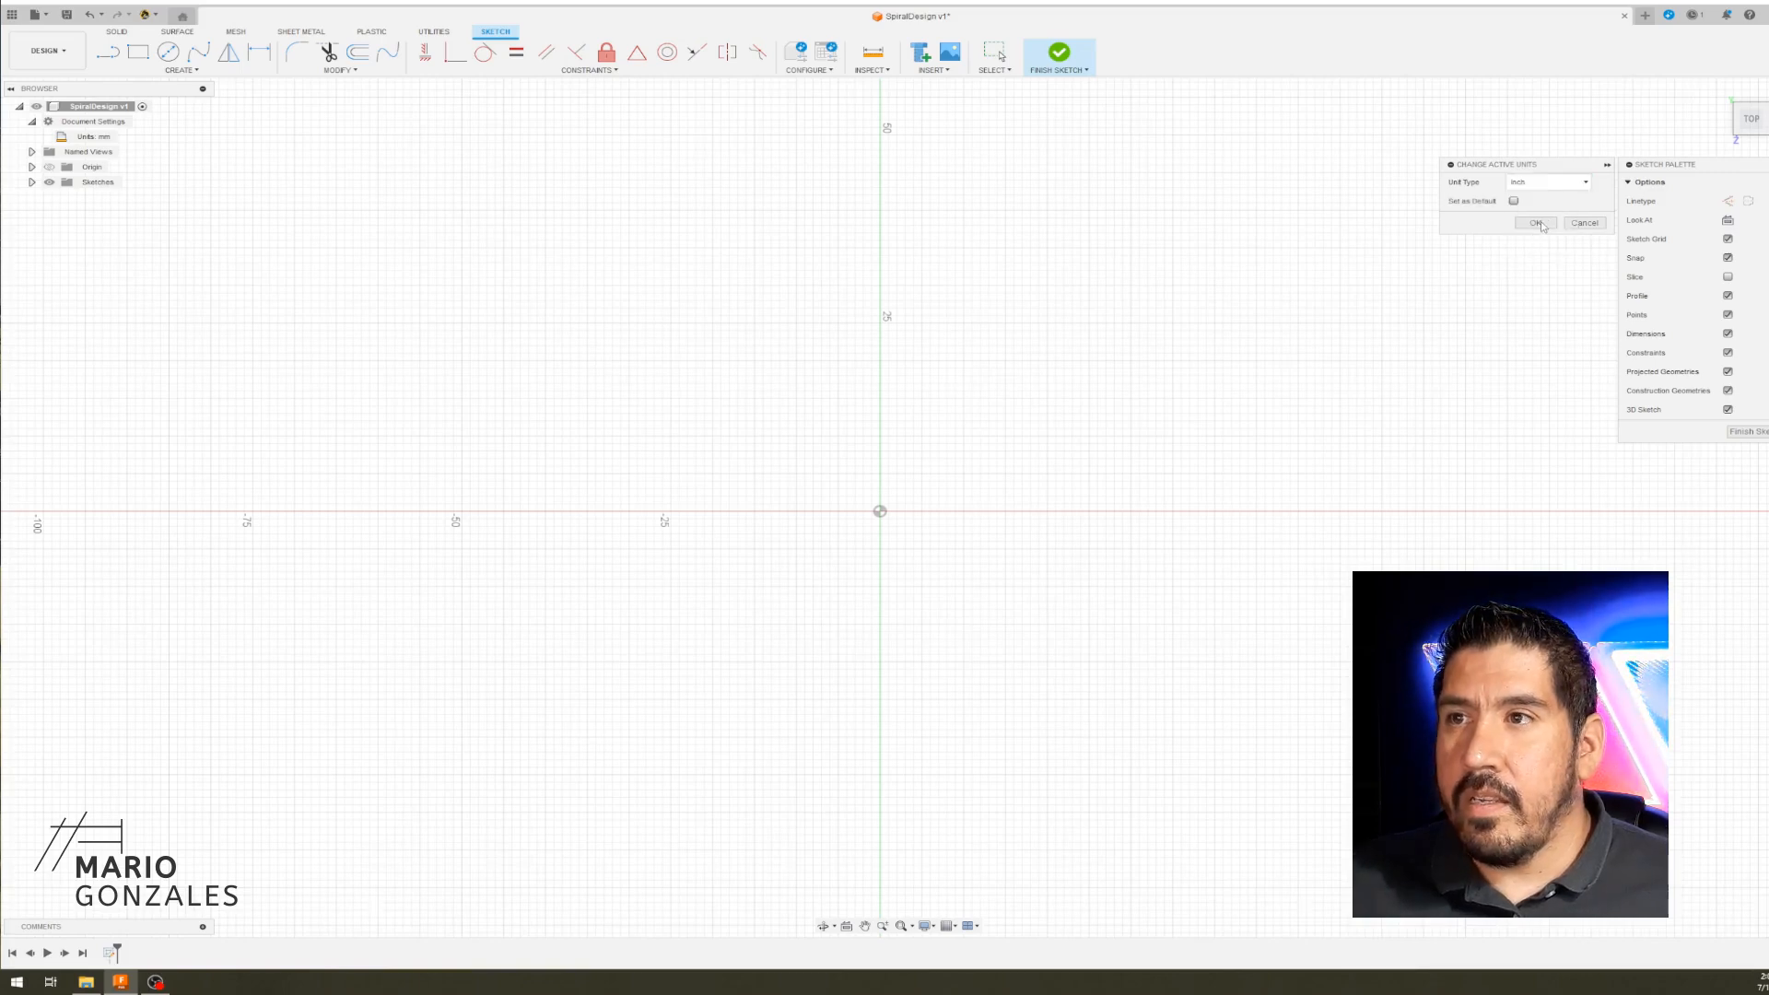
left_click(1536, 223)
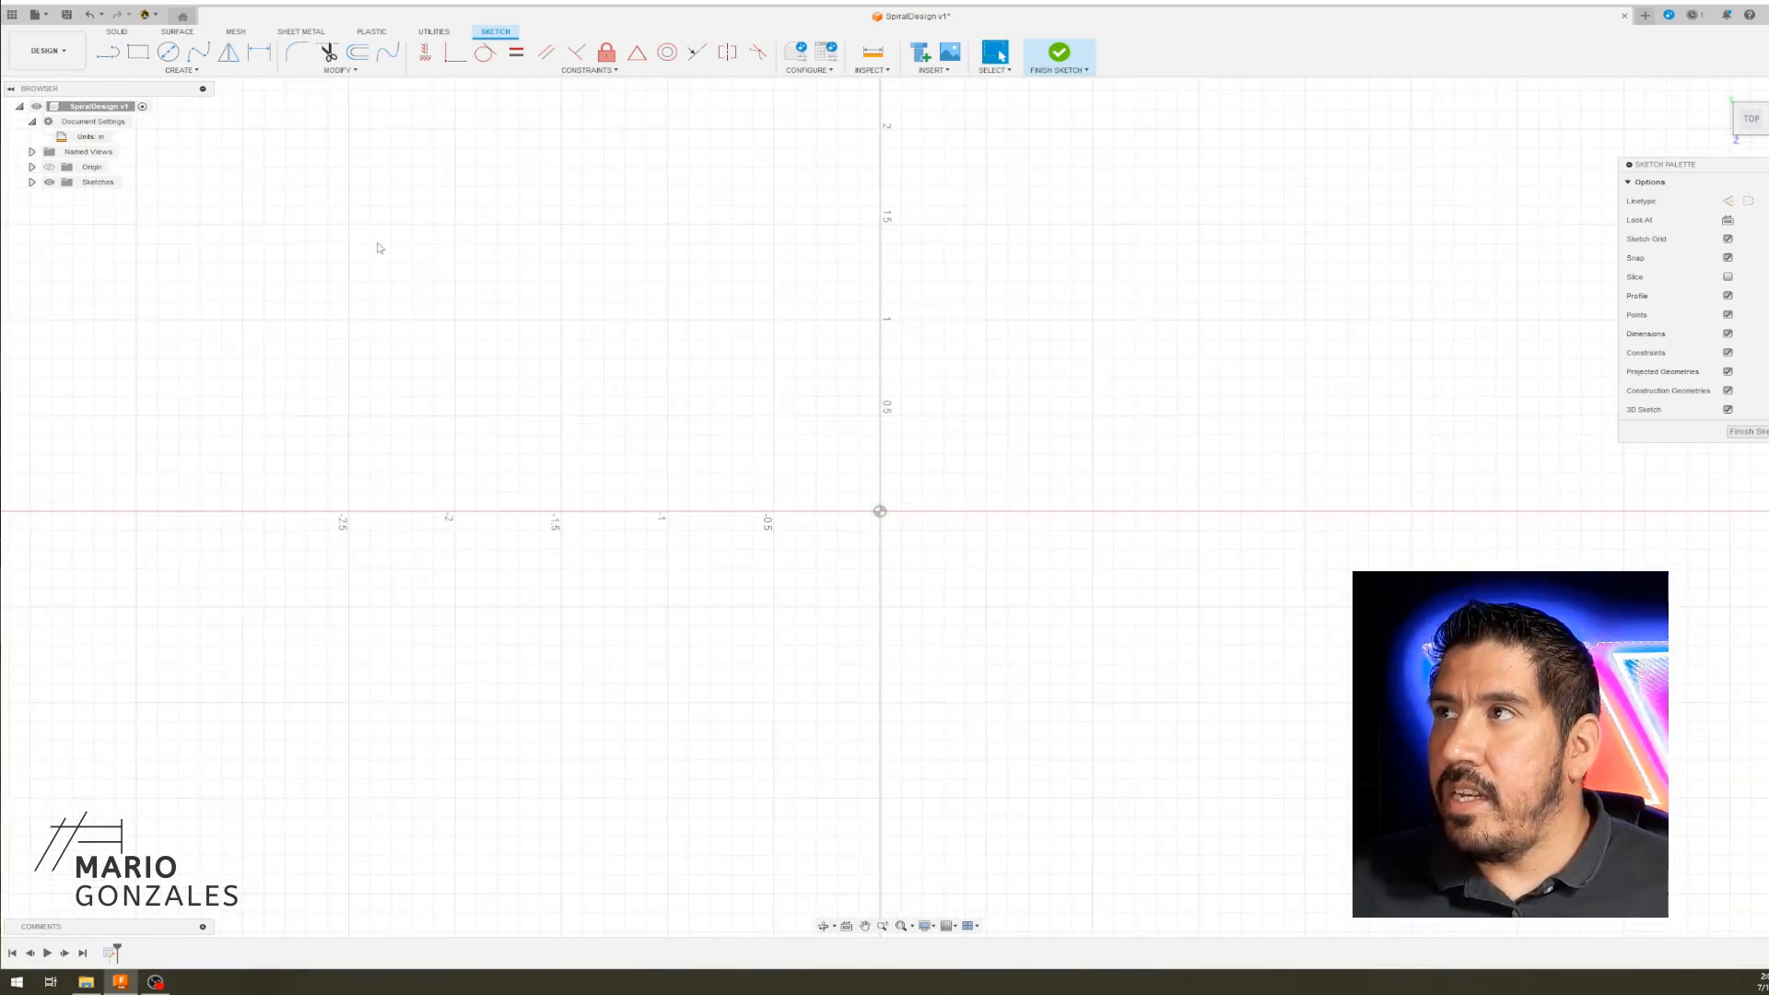
- Sketch a center-diameter circle on the origin with a diameter of 1.75 in
left_click(170, 55)
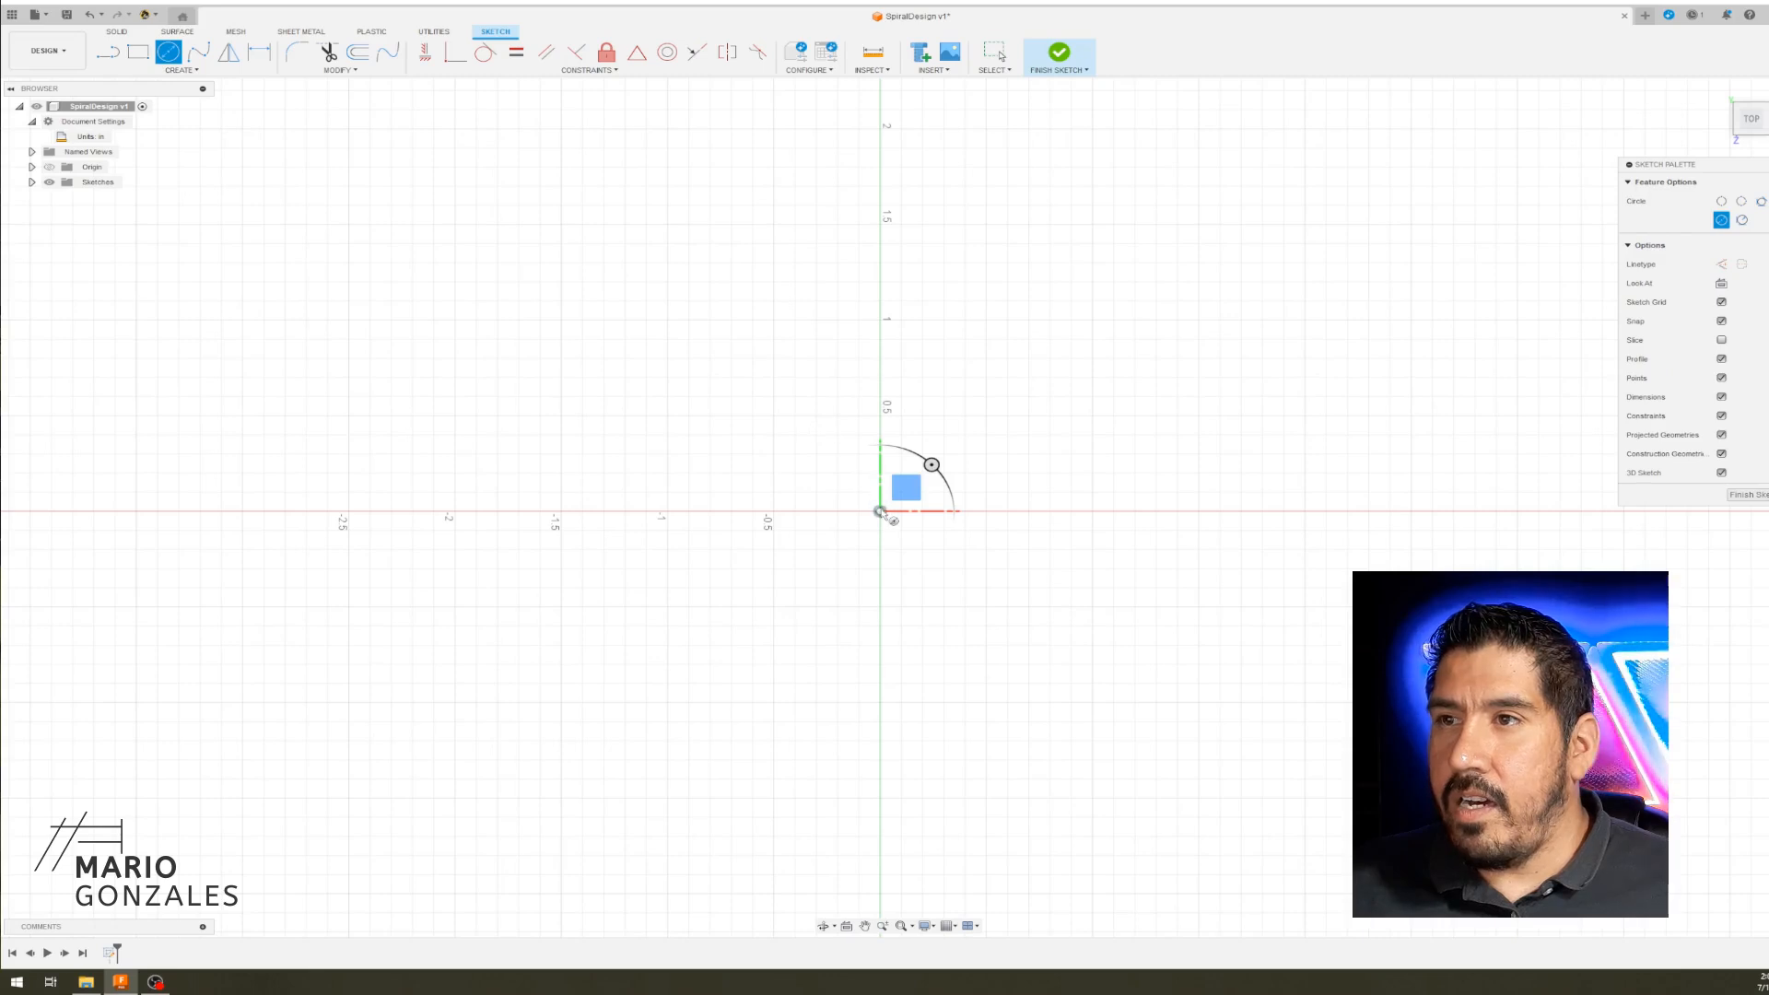
left_click(881, 513)
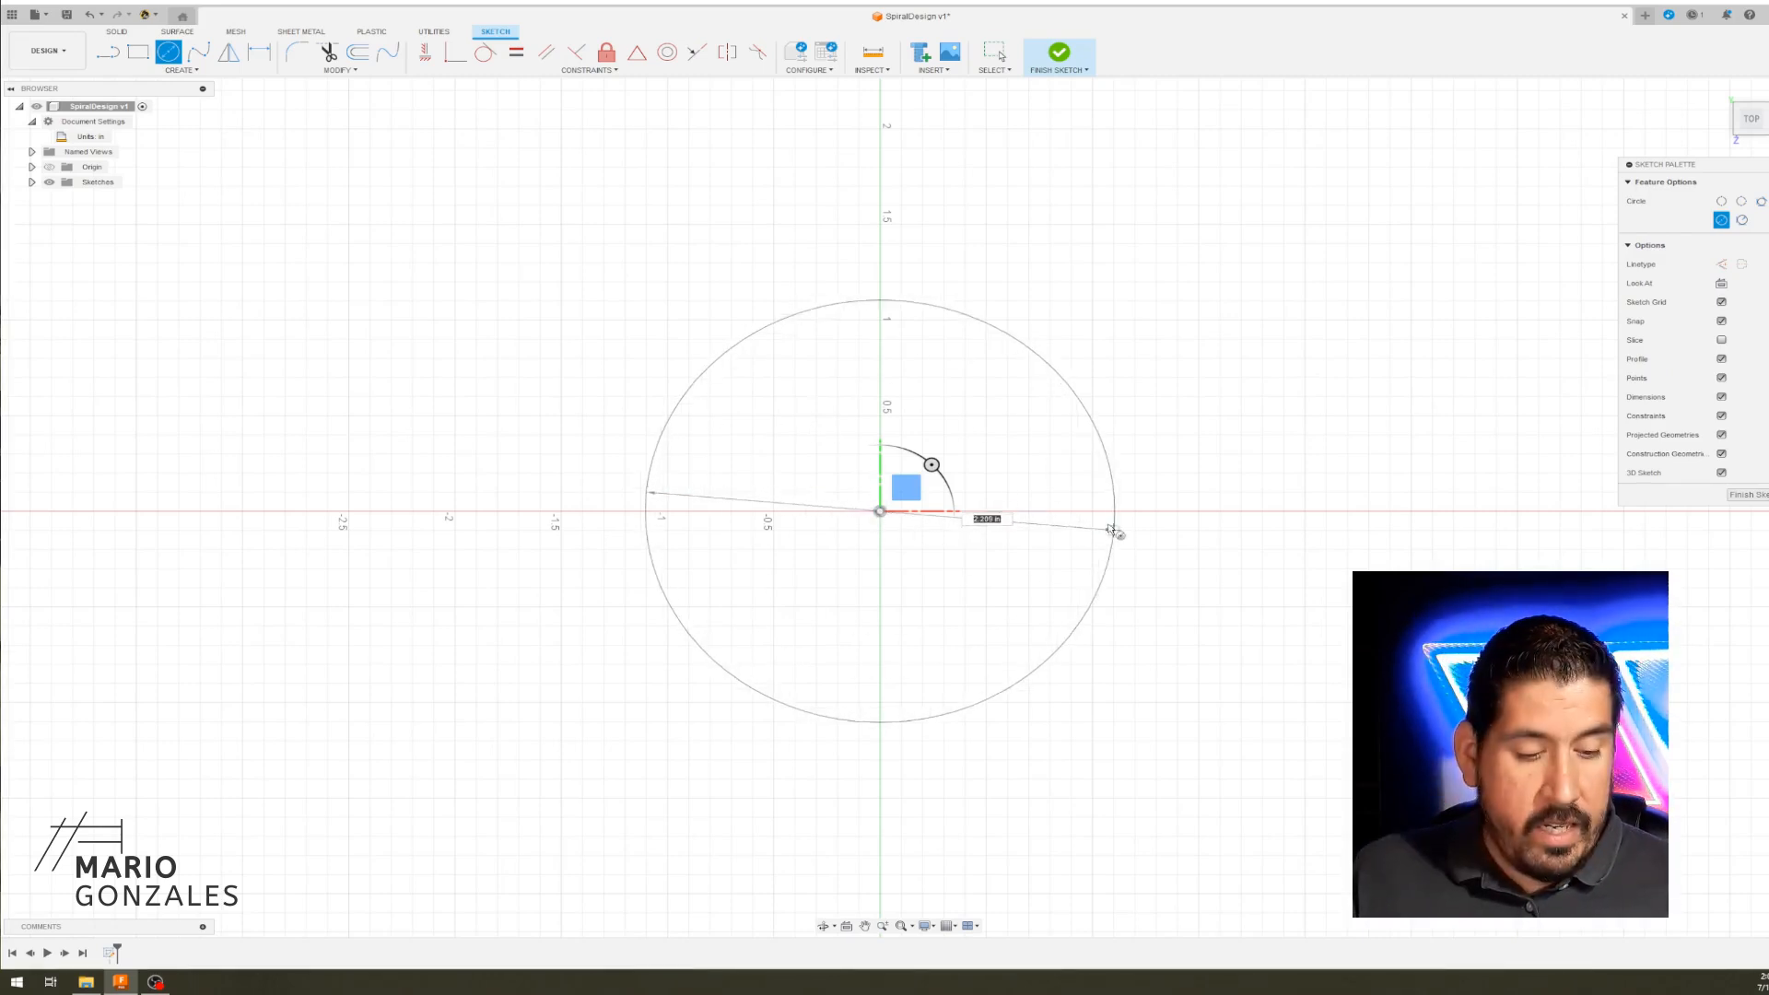
type("1.75")
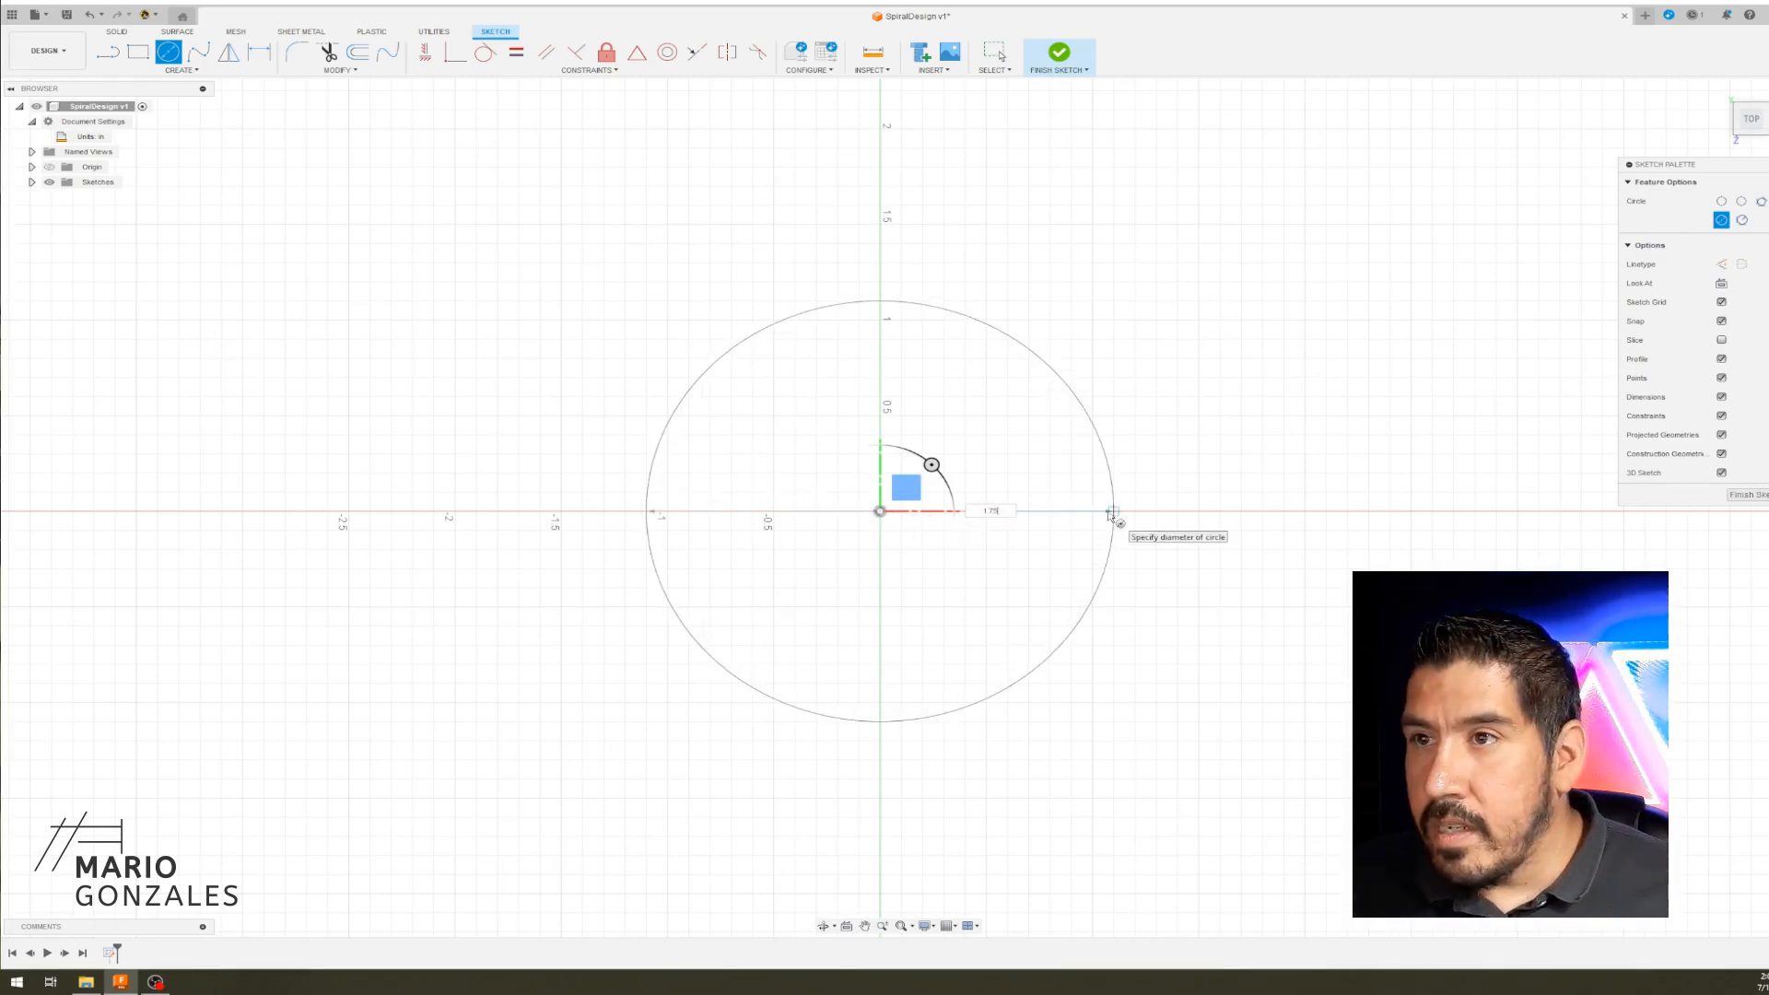
key("Tab")
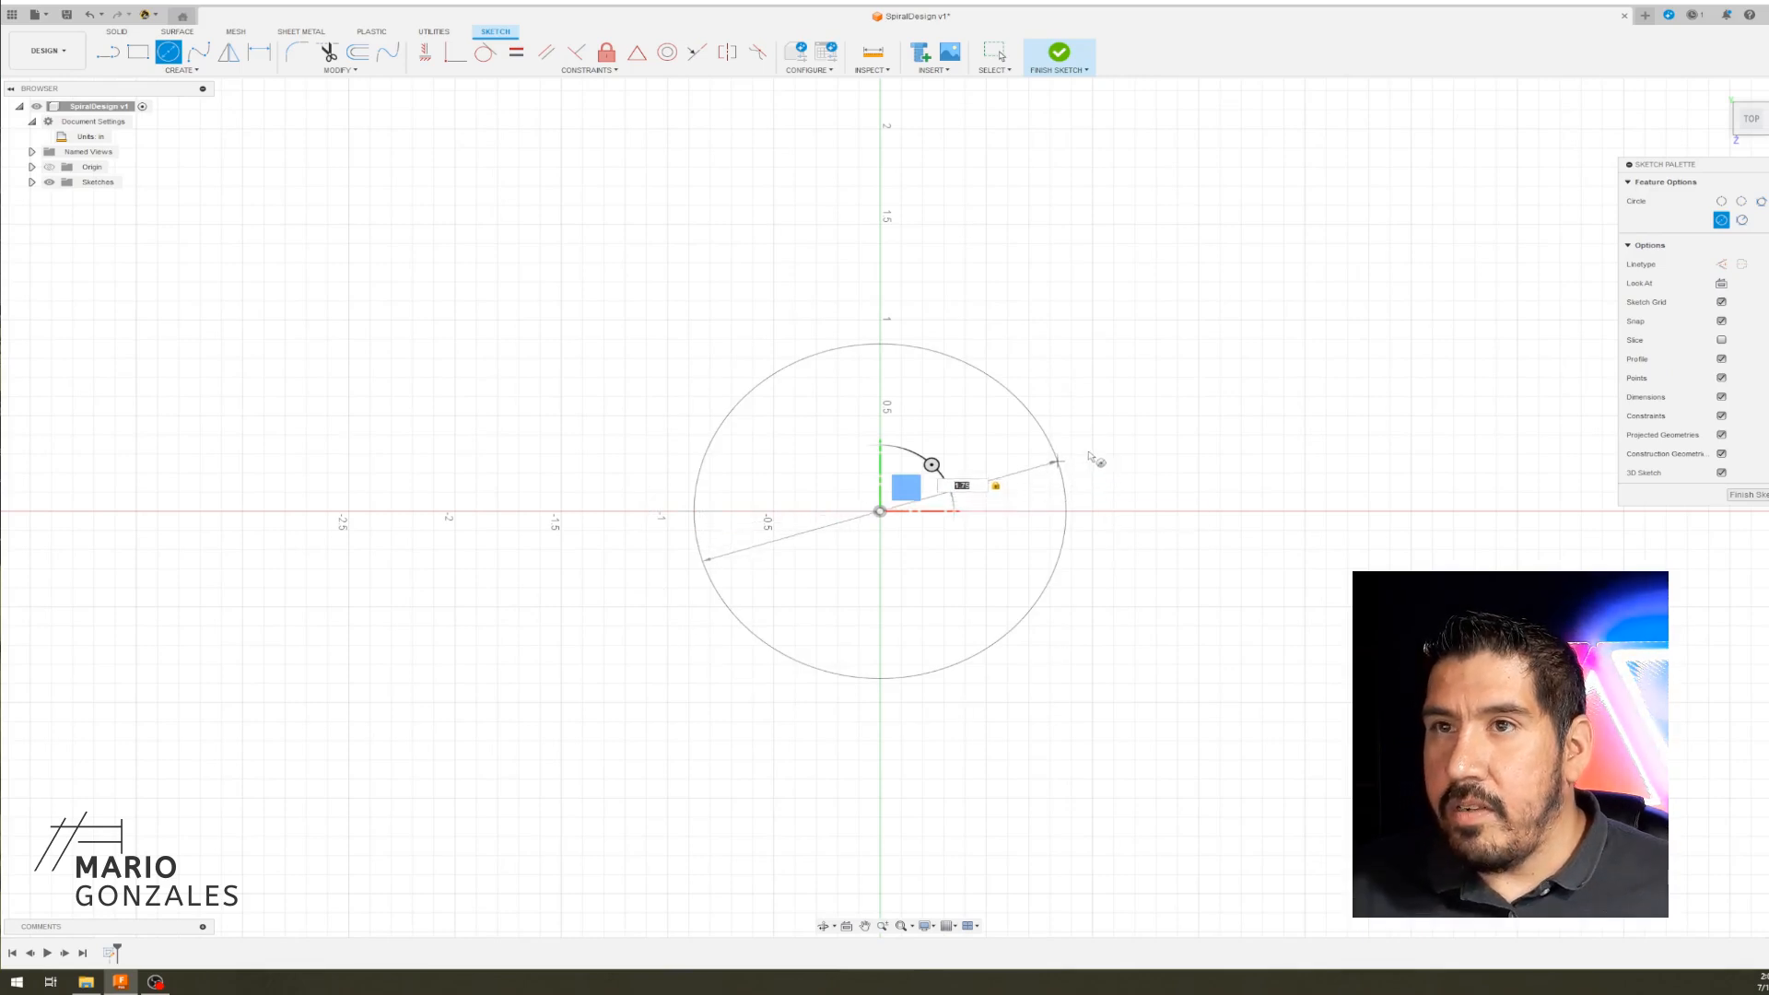
left_click(1066, 402)
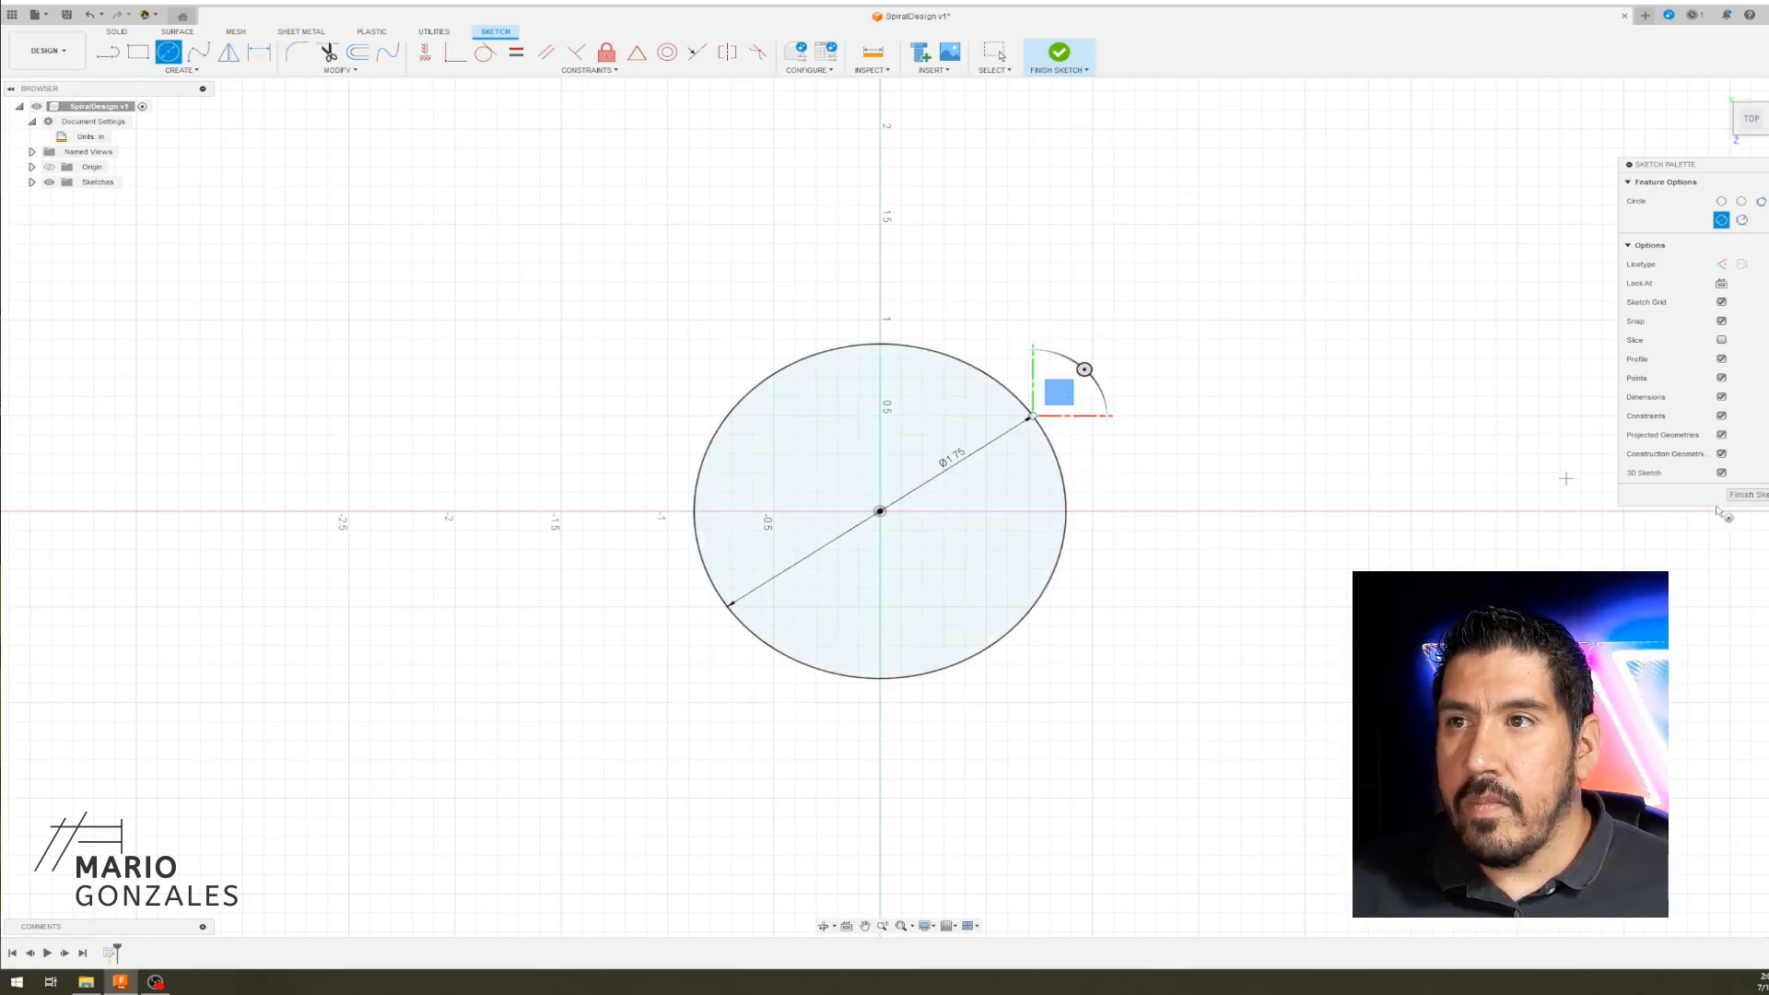
key("Escape")
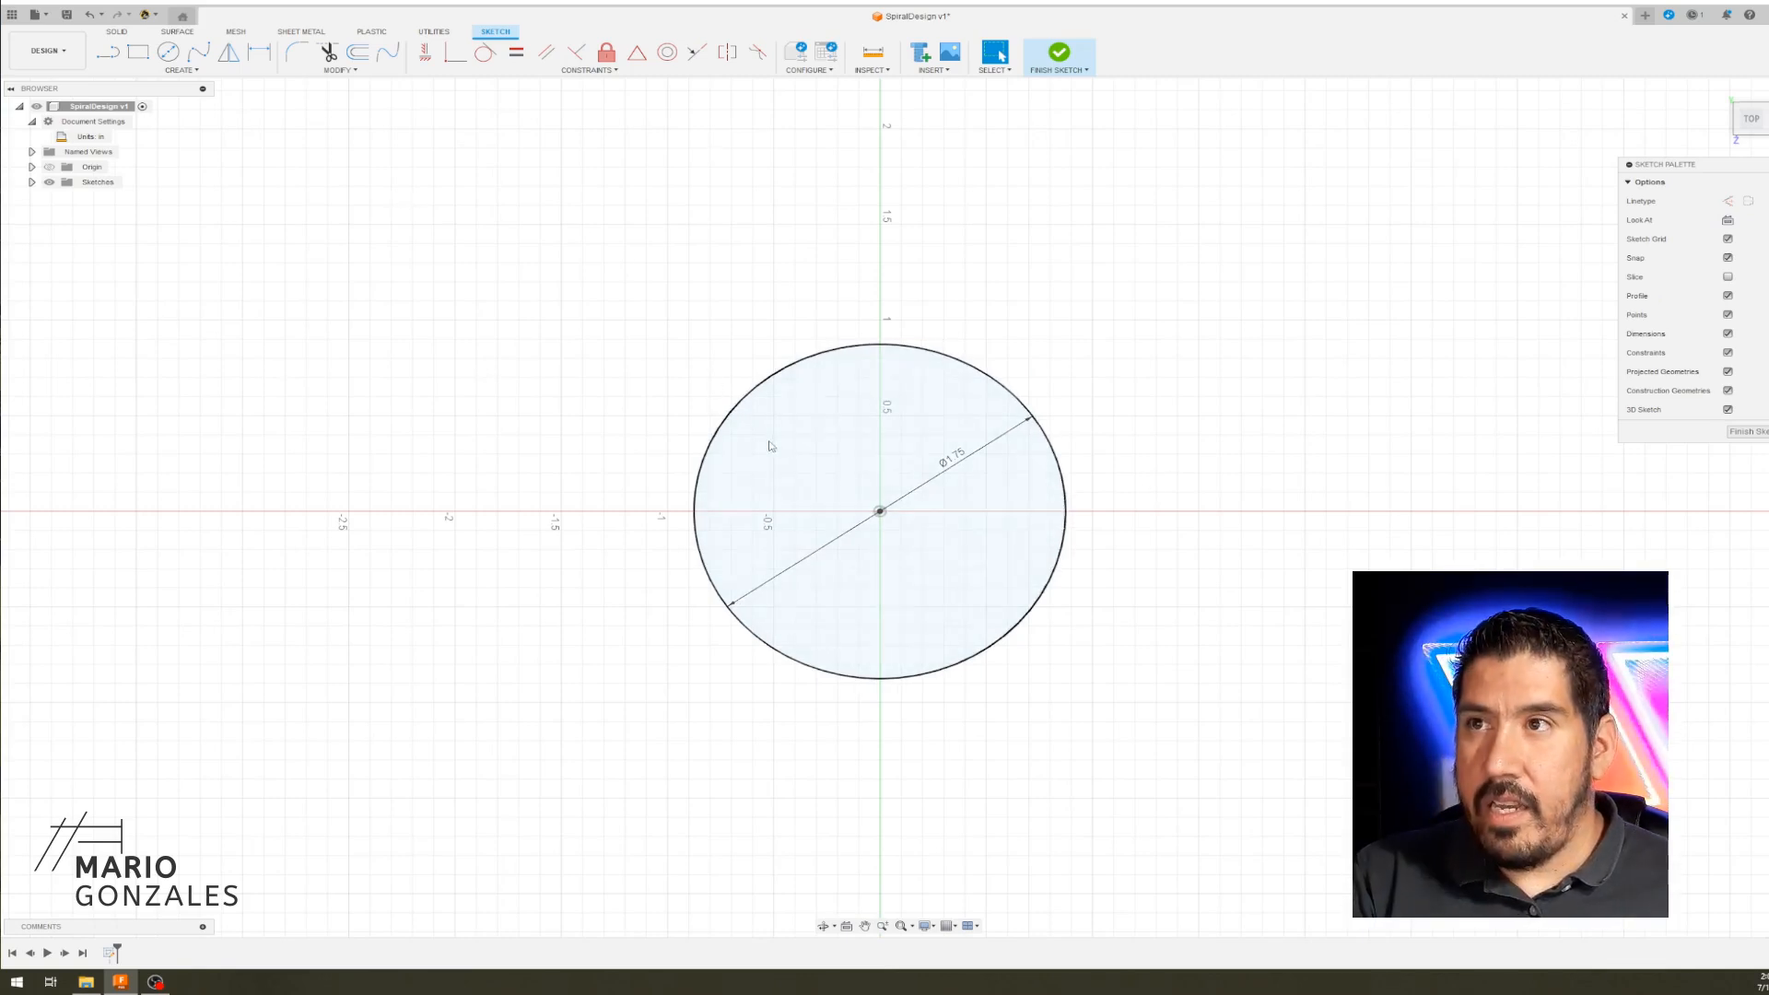
- Draw a vertical construction line from the circle's center up to its topmost point
key("l")
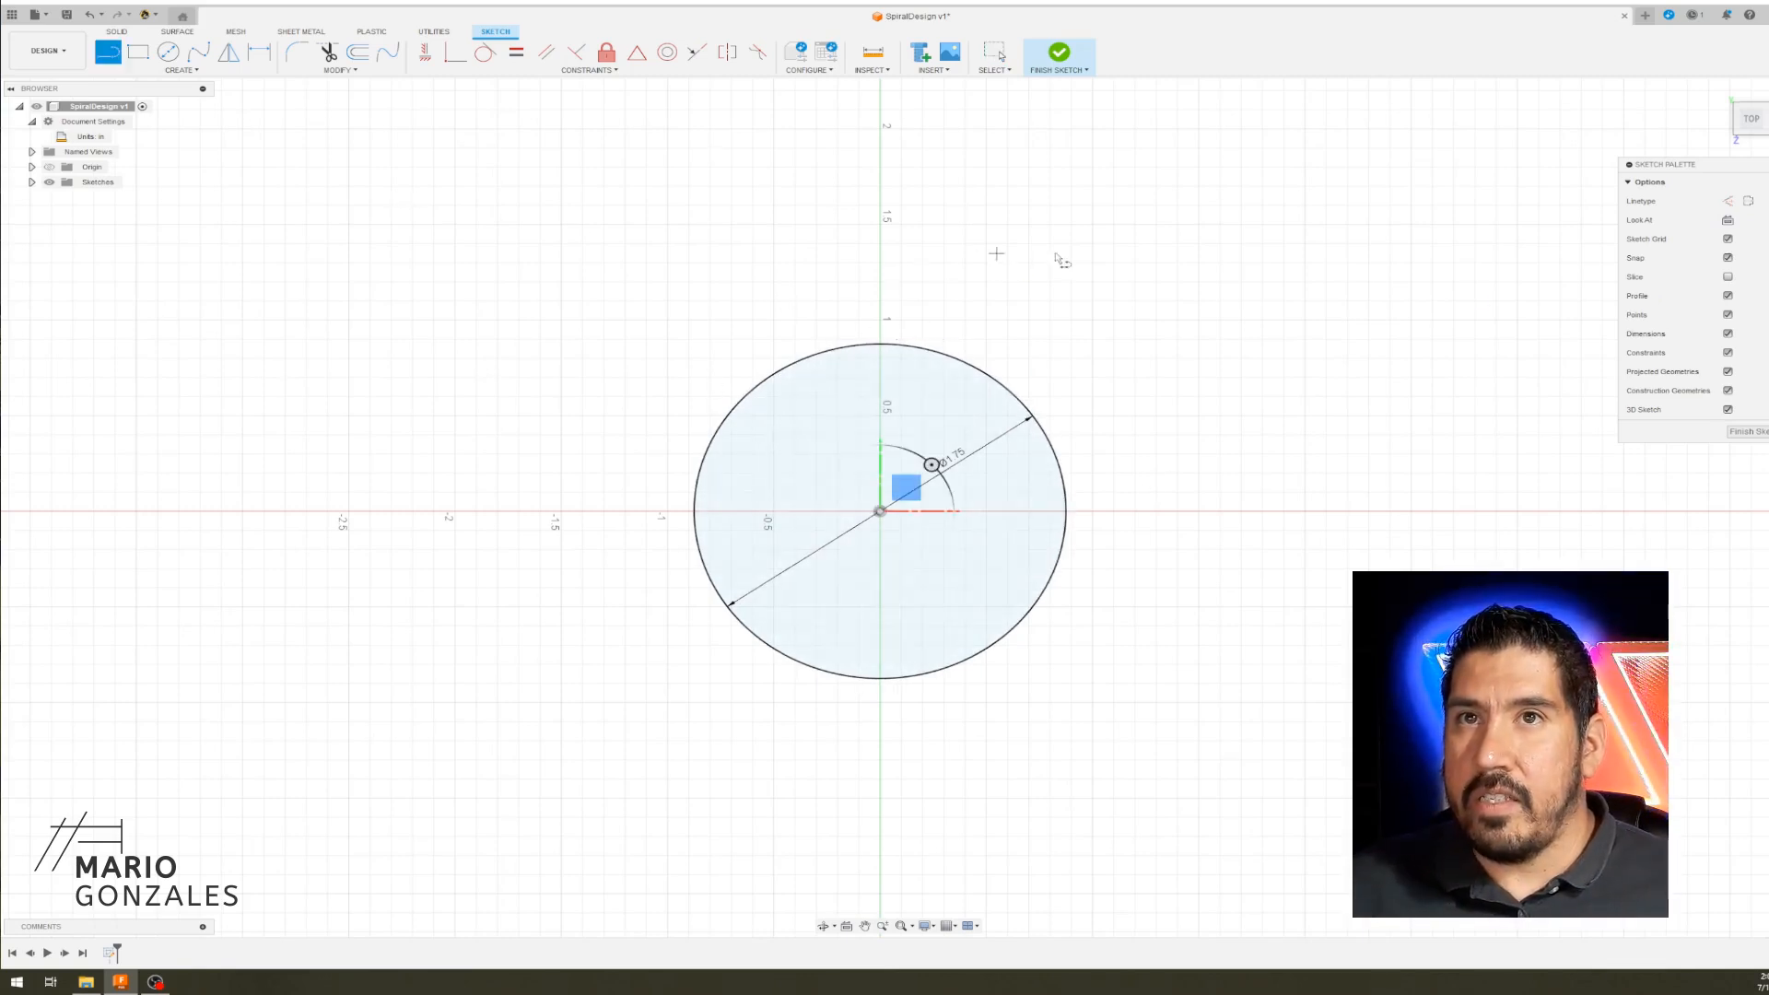
left_click(1727, 201)
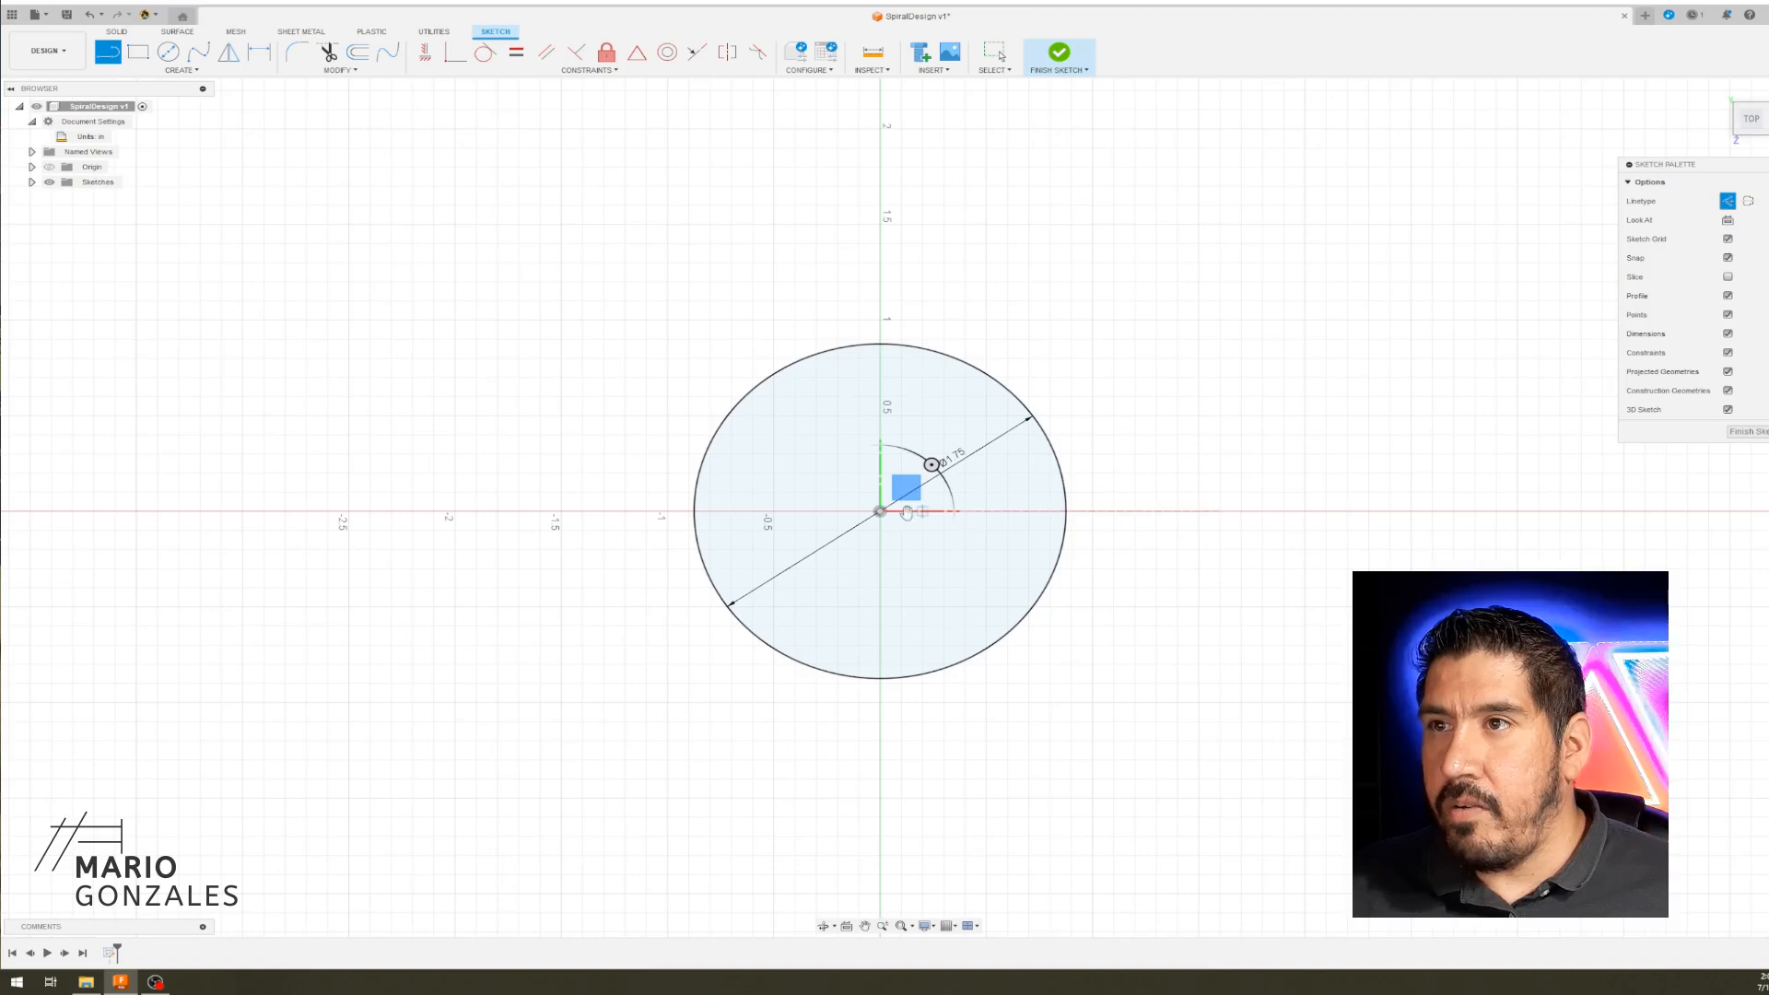
left_click(880, 512)
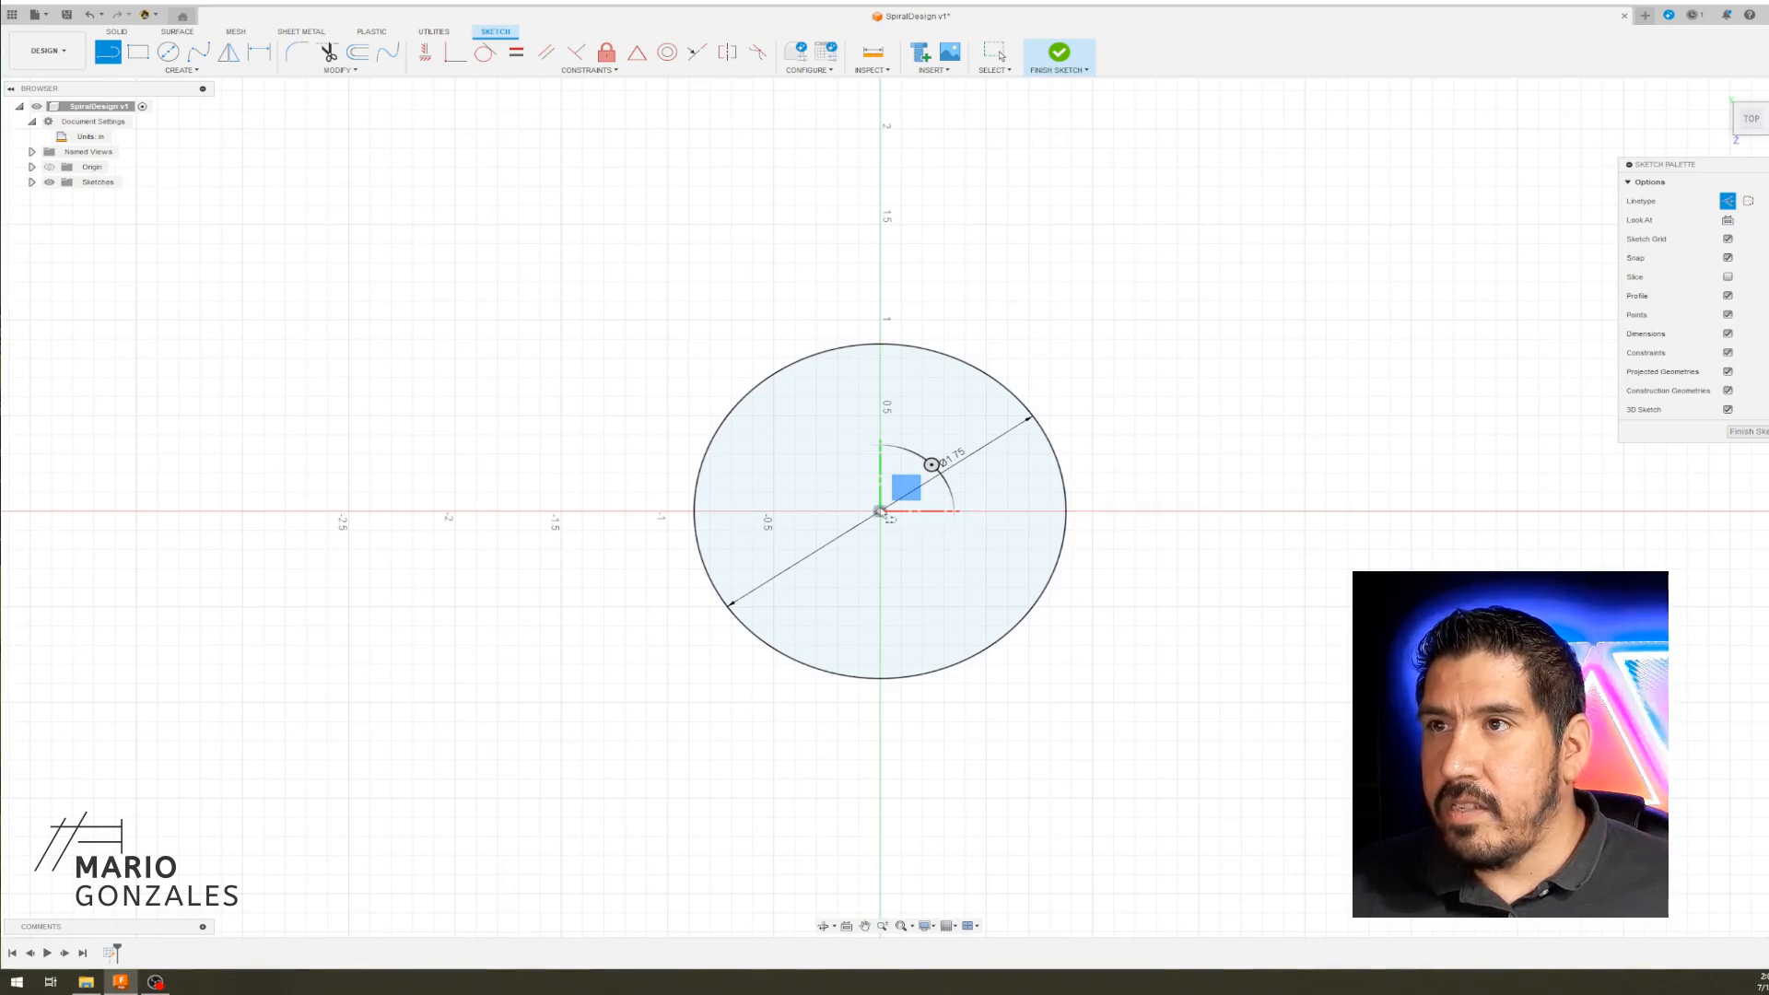
left_click(880, 343)
scroll(829, 419, "up", 2)
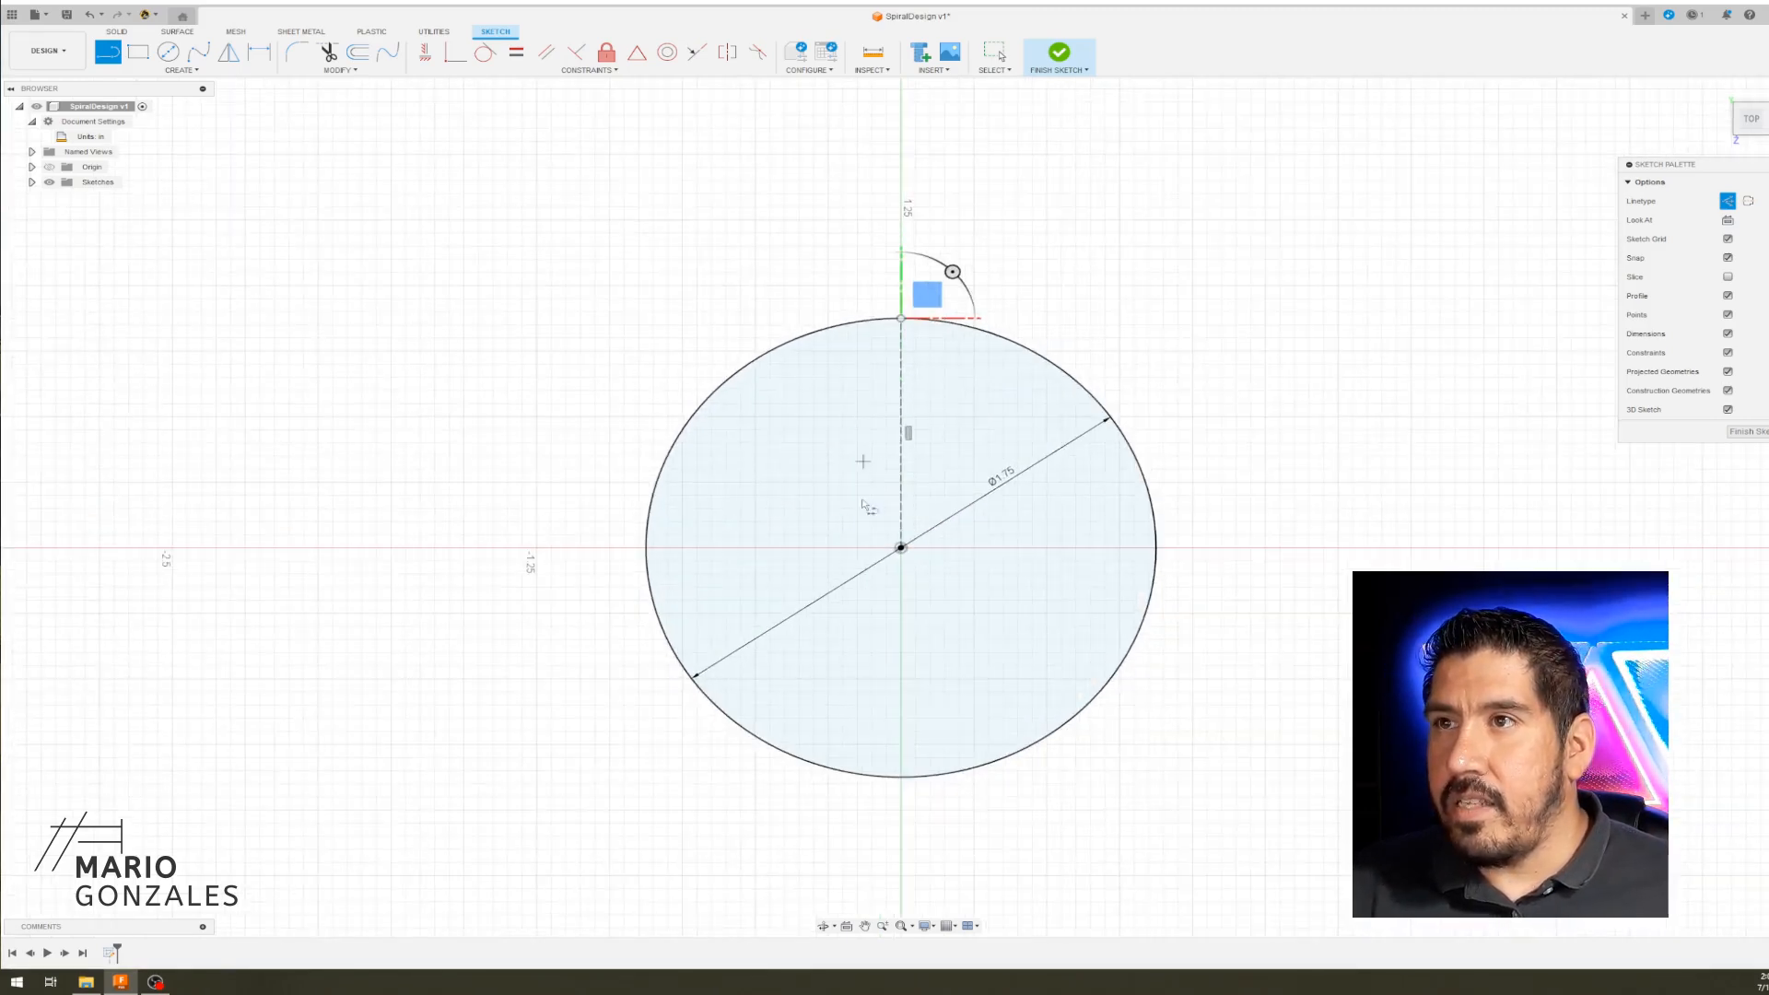
key("Escape")
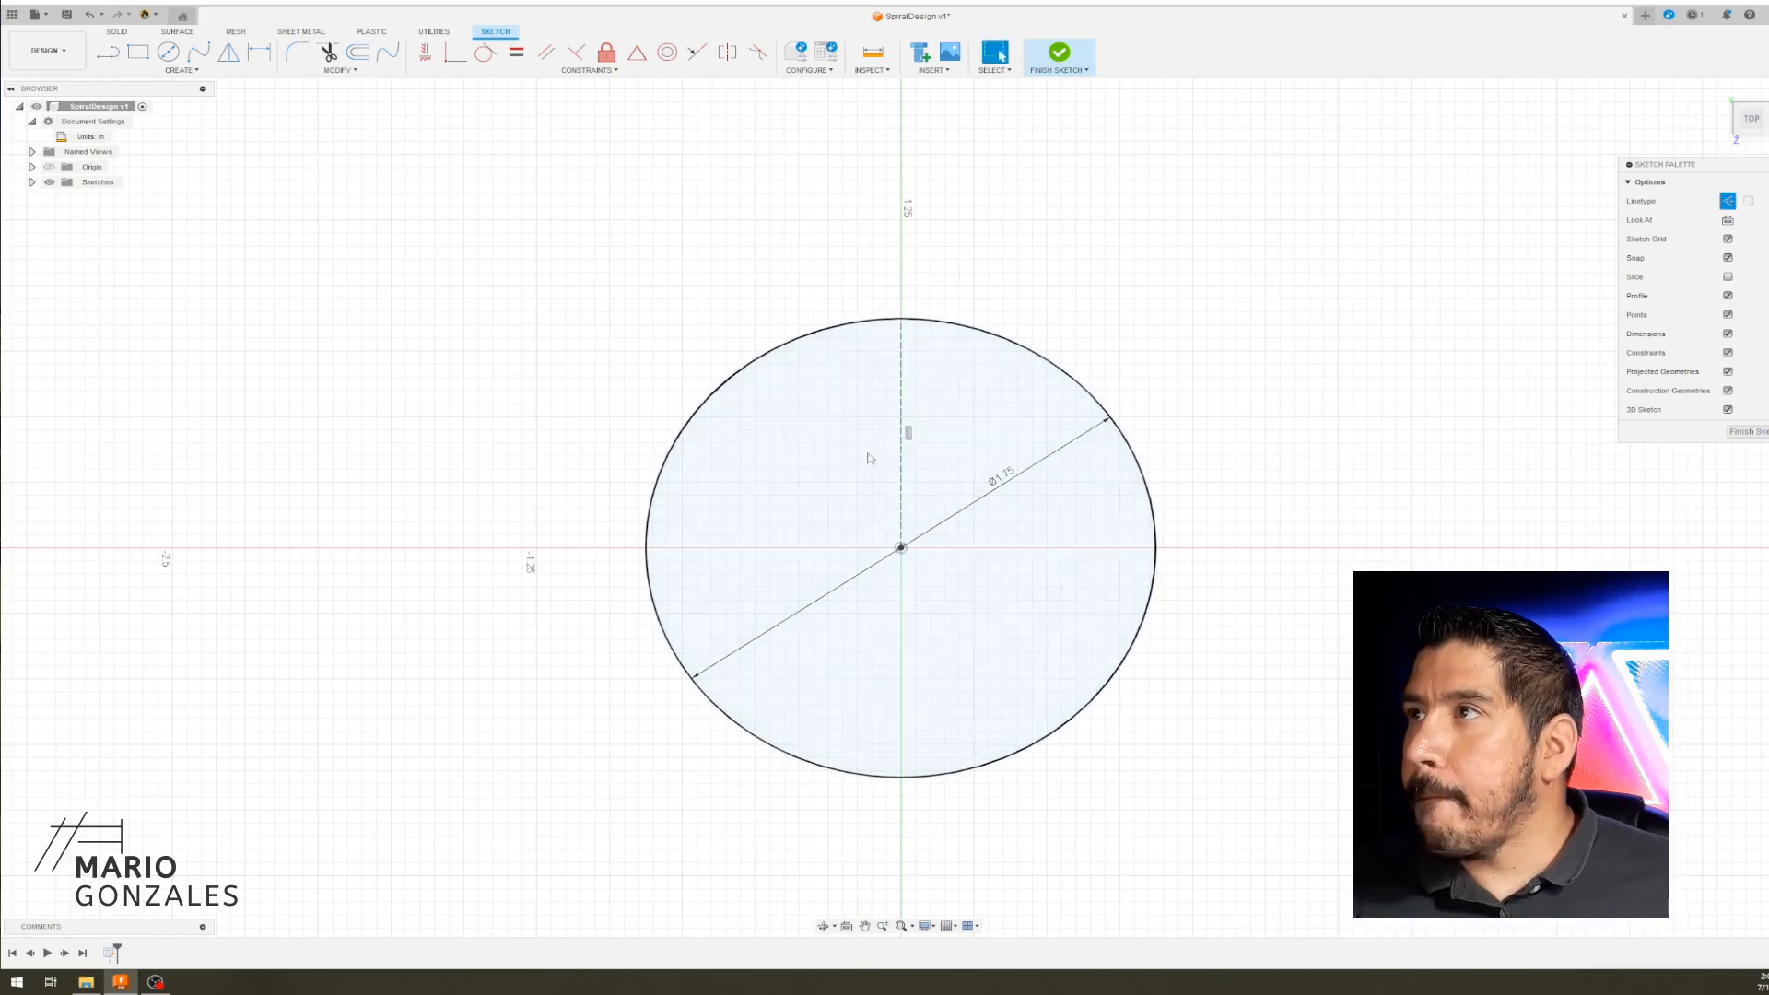
- Create a full circular pattern of the vertical construction line about the circle's center with a quantity of 12
left_click(189, 71)
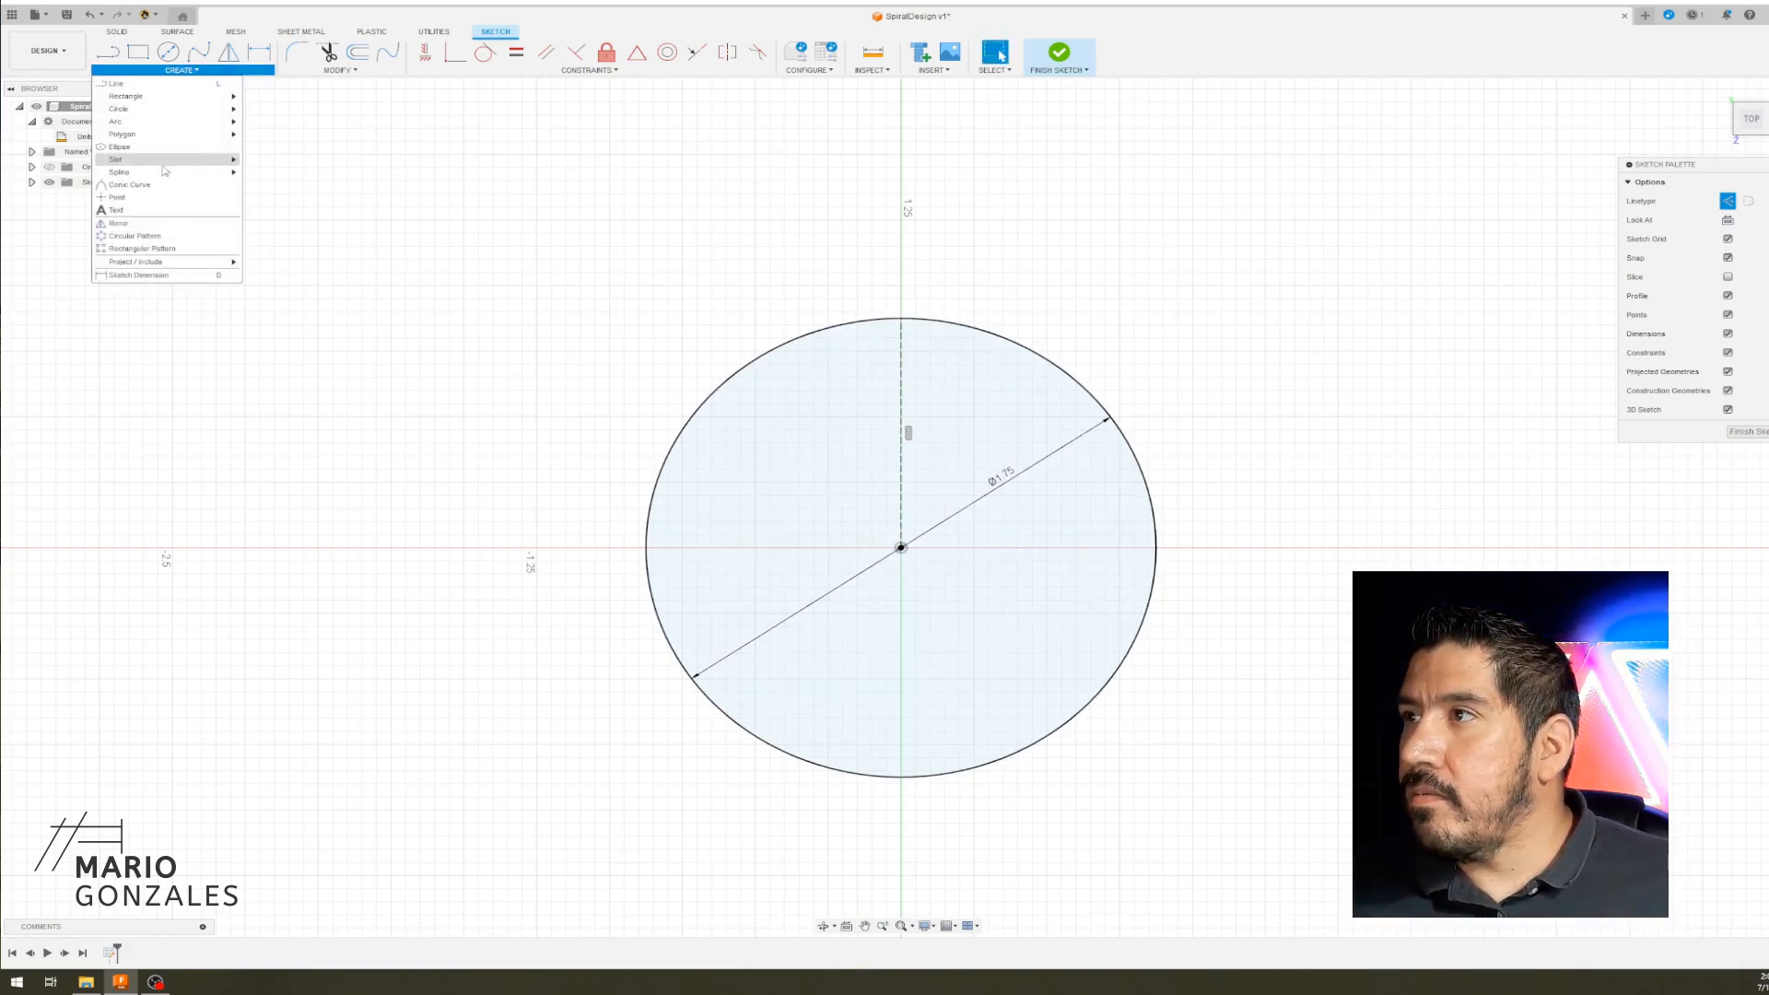
key("Escape")
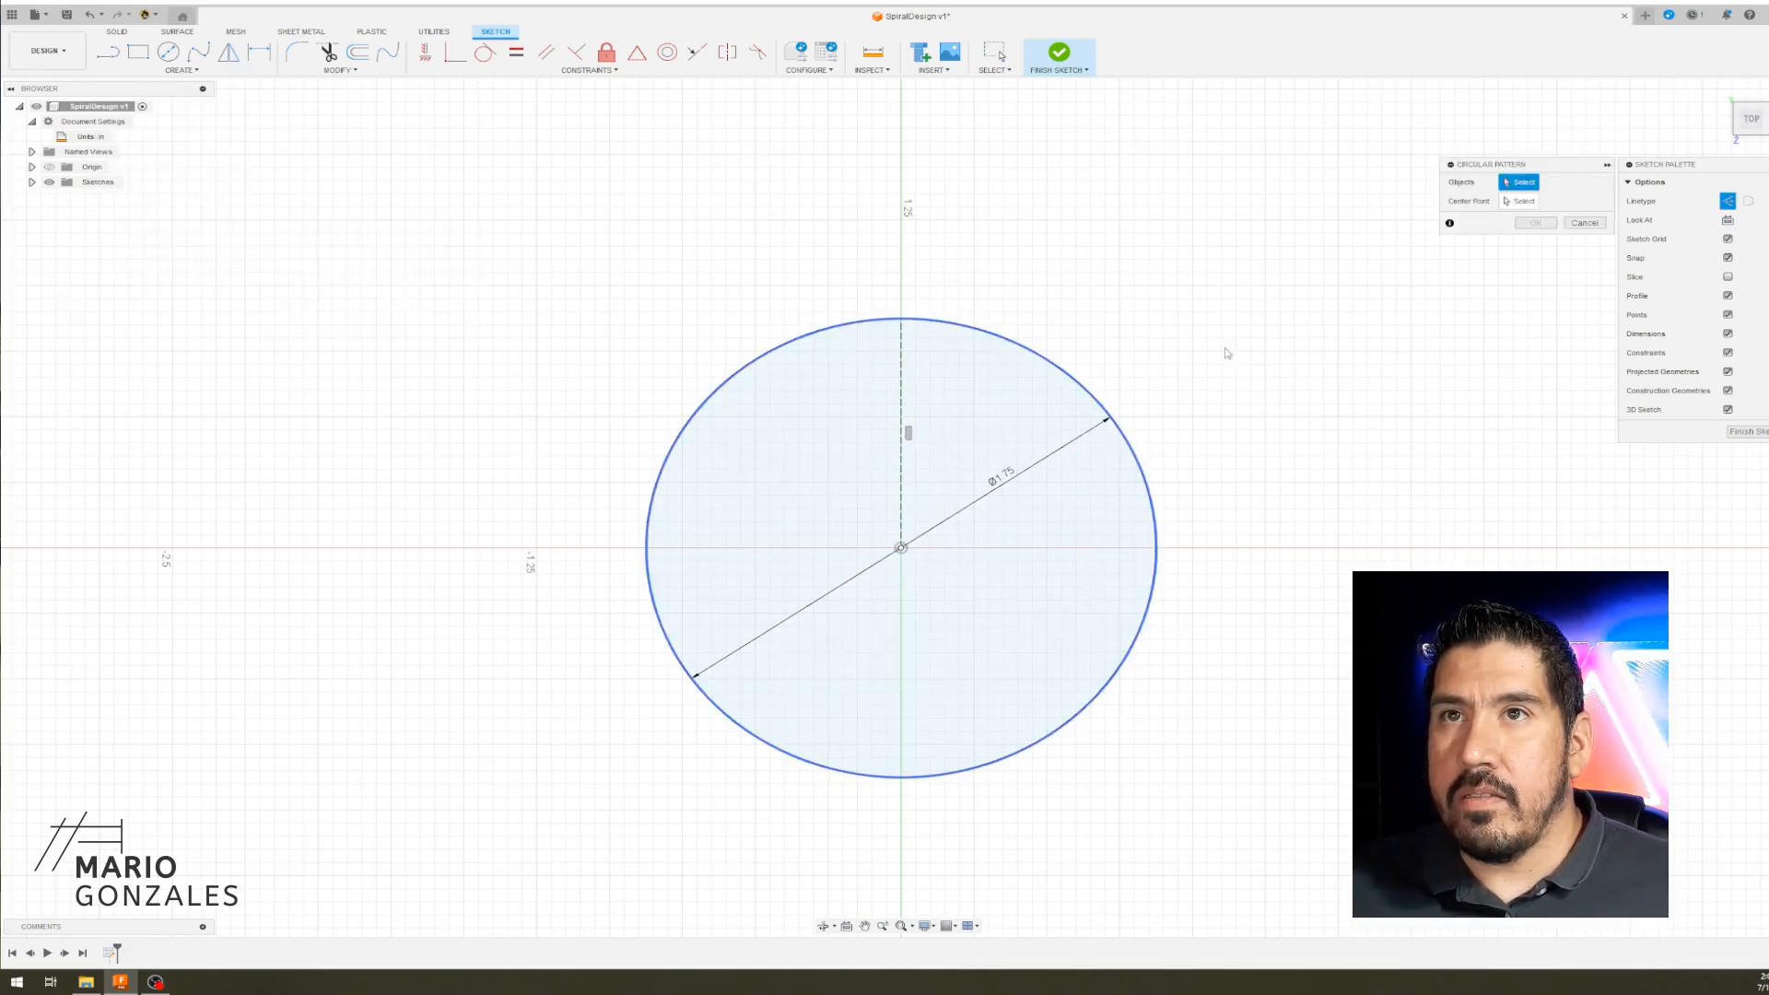
left_click(911, 554)
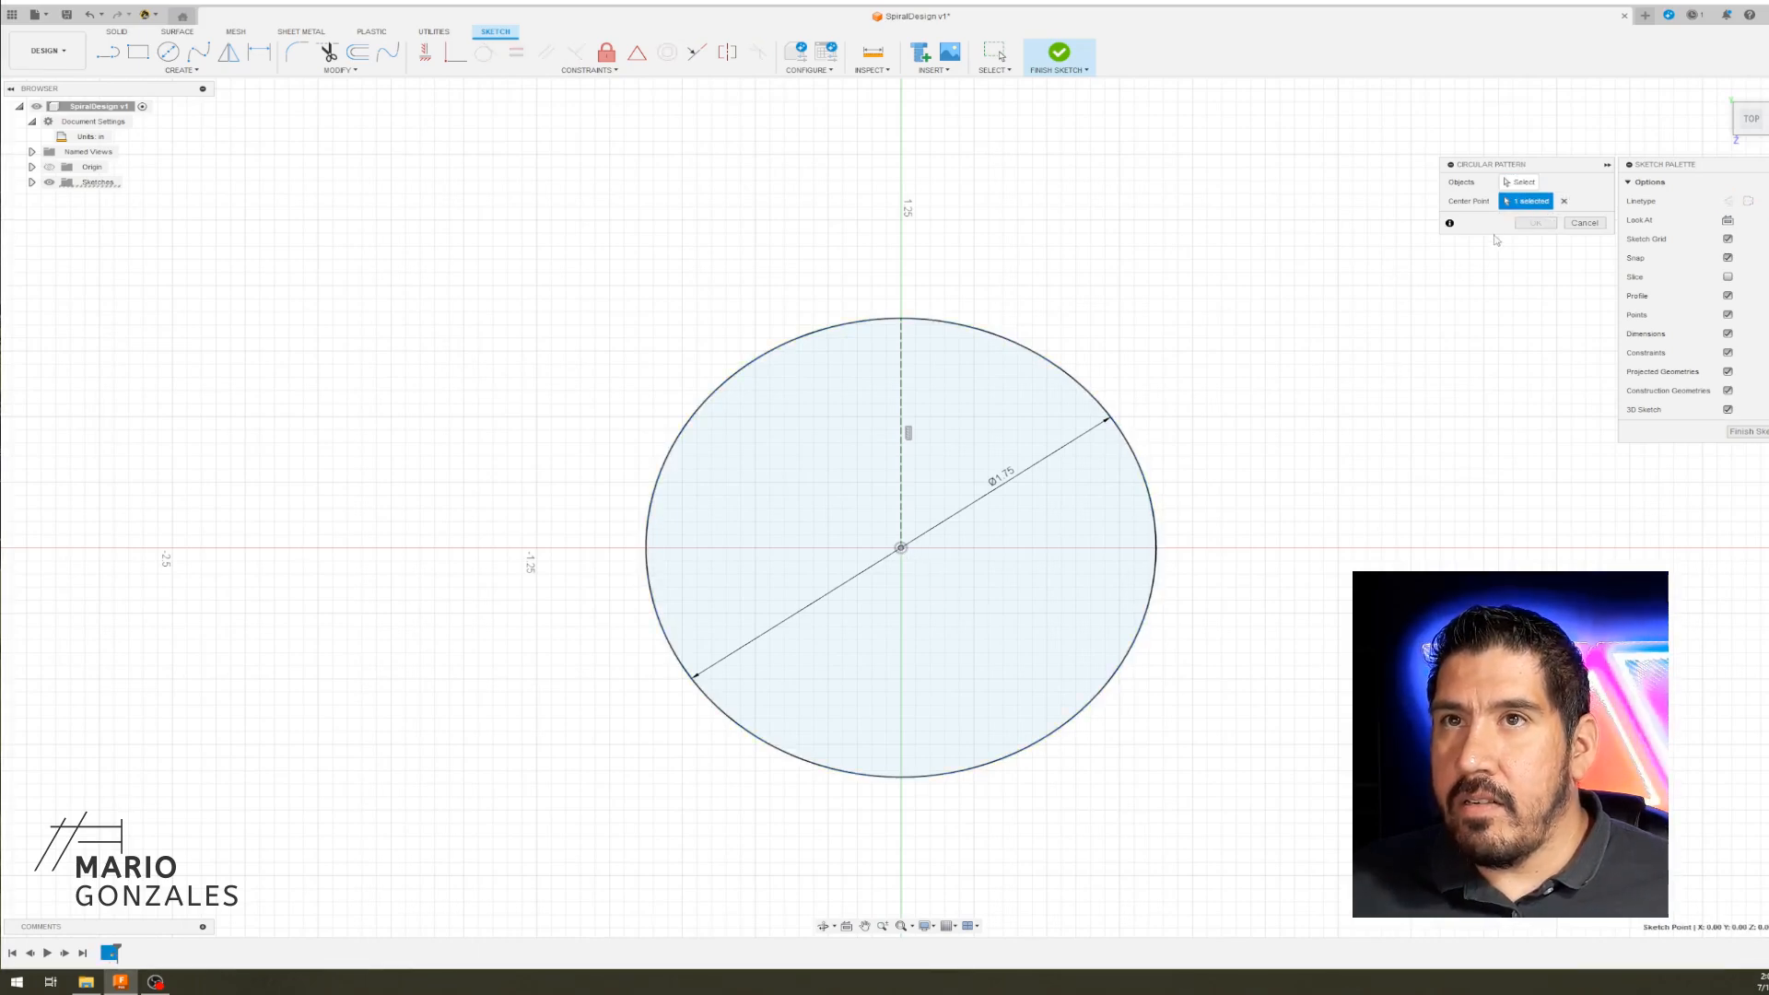
left_click(1518, 181)
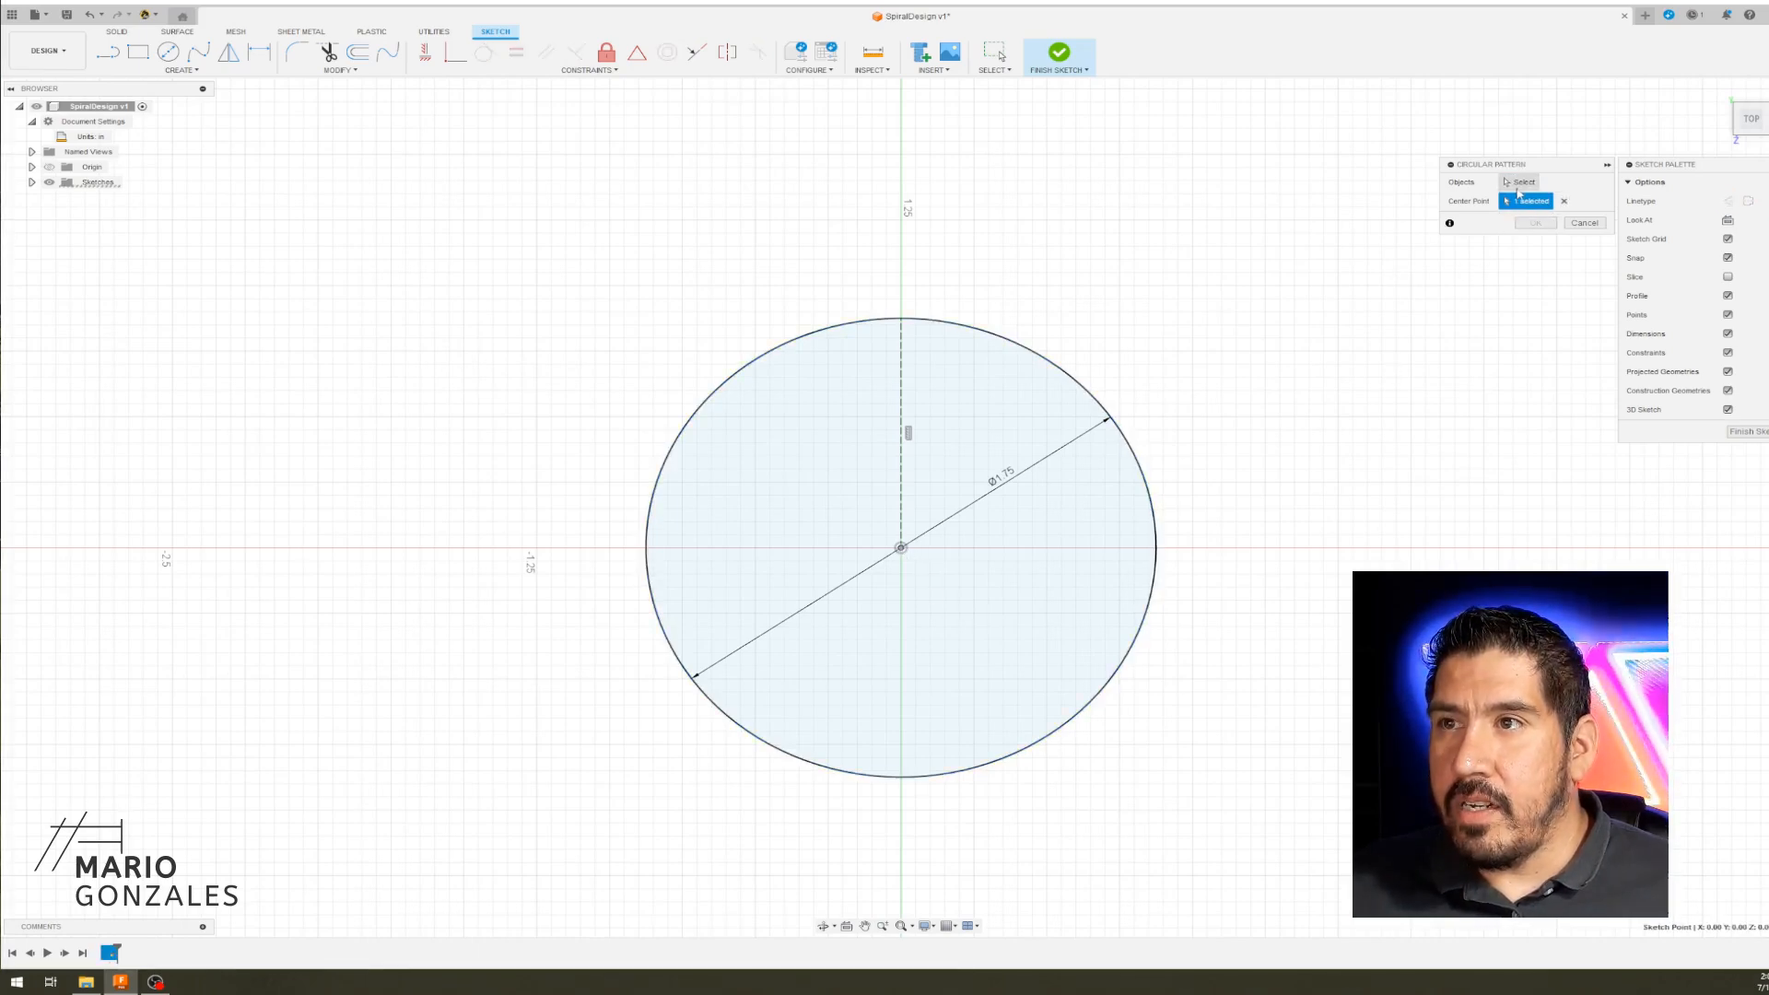
left_click(902, 491)
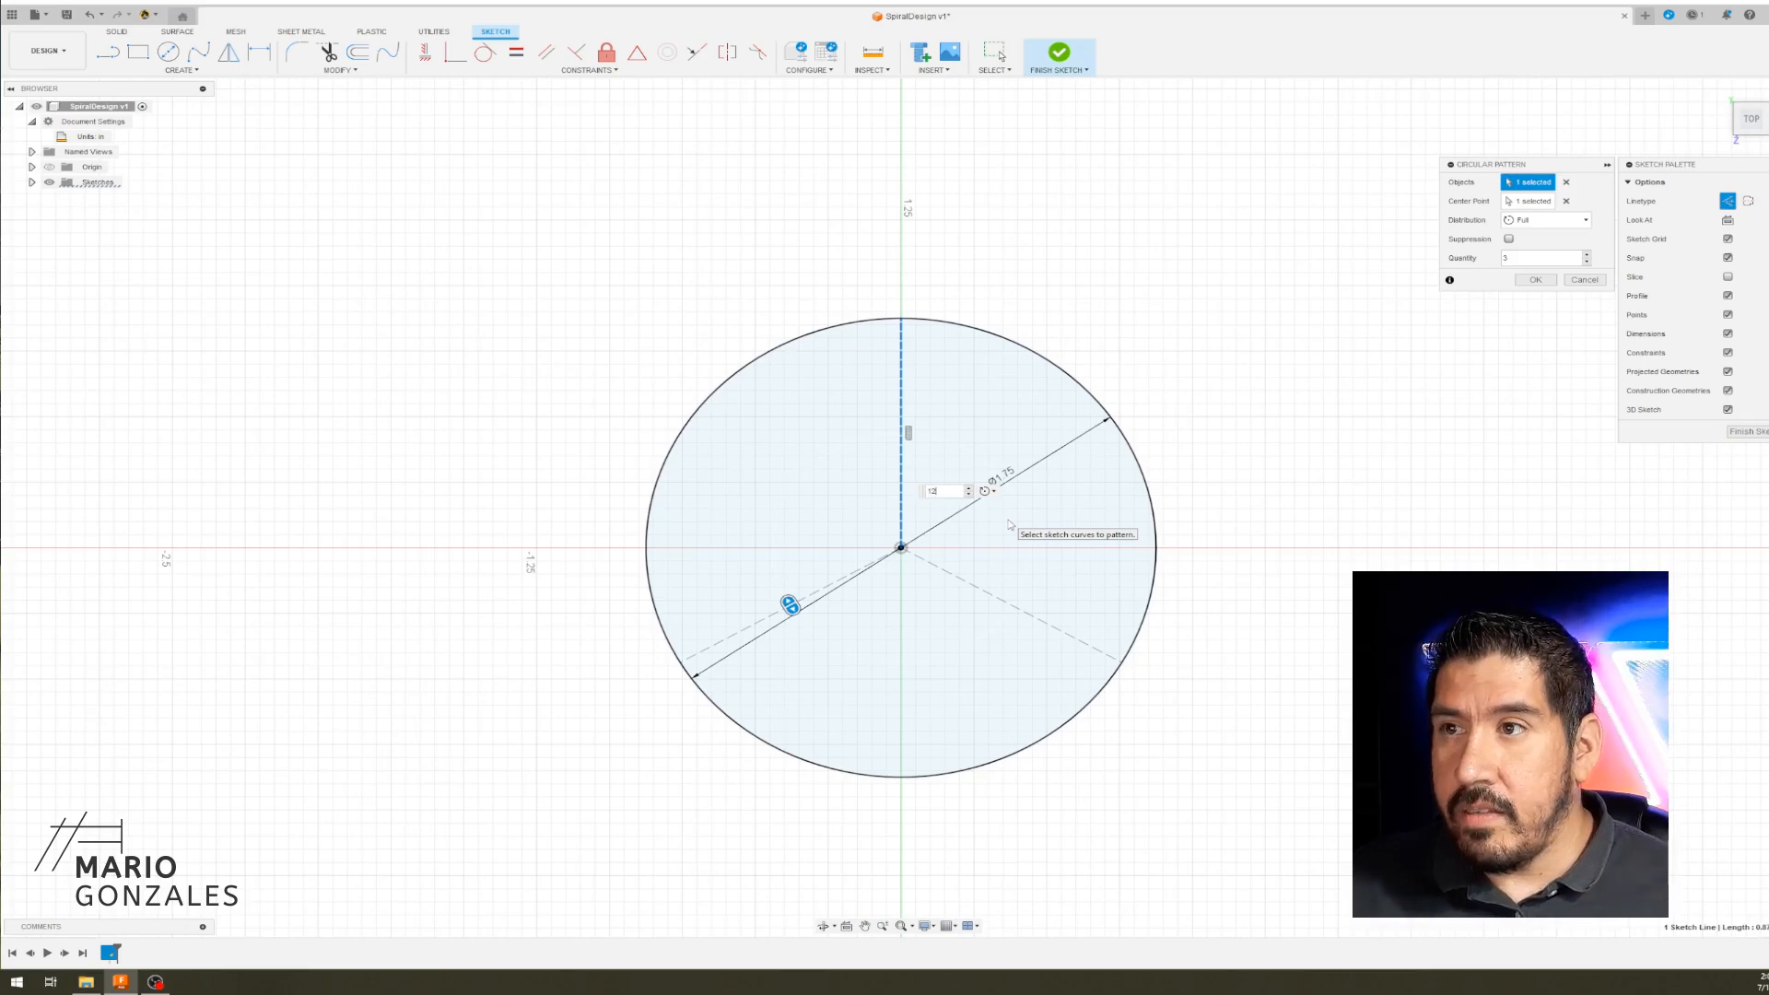
key("Return")
key("Return")
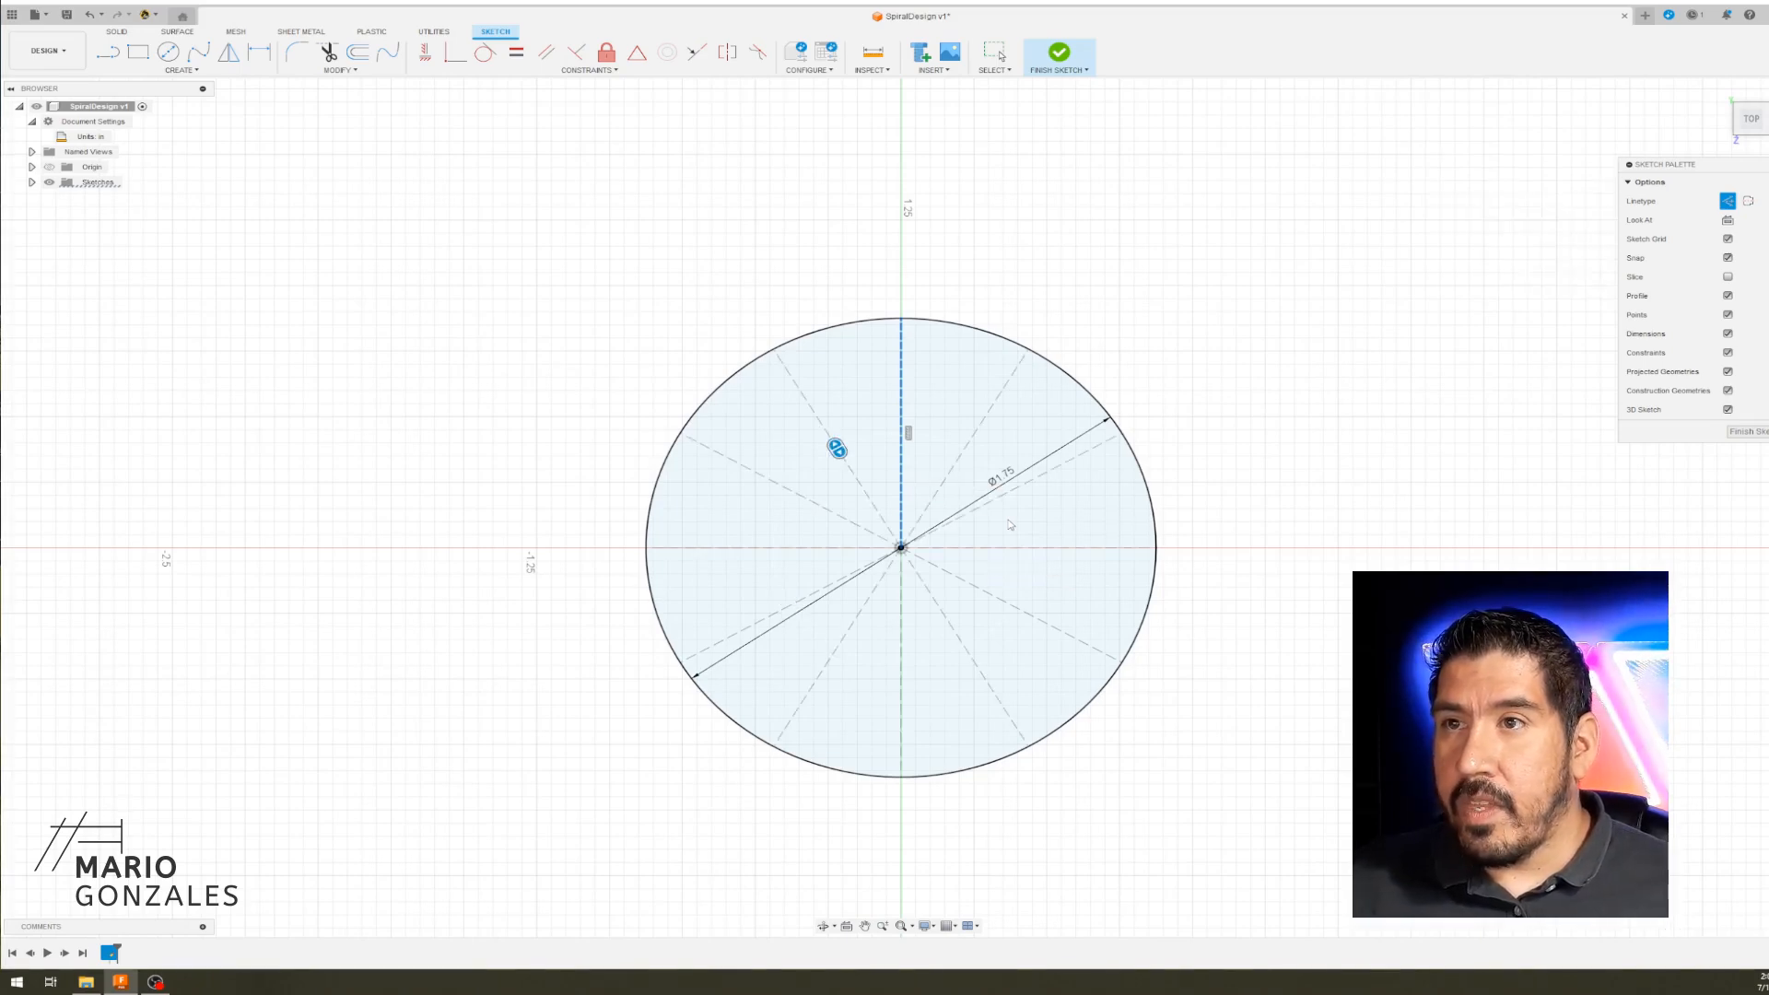
scroll(1022, 531, "up", 2)
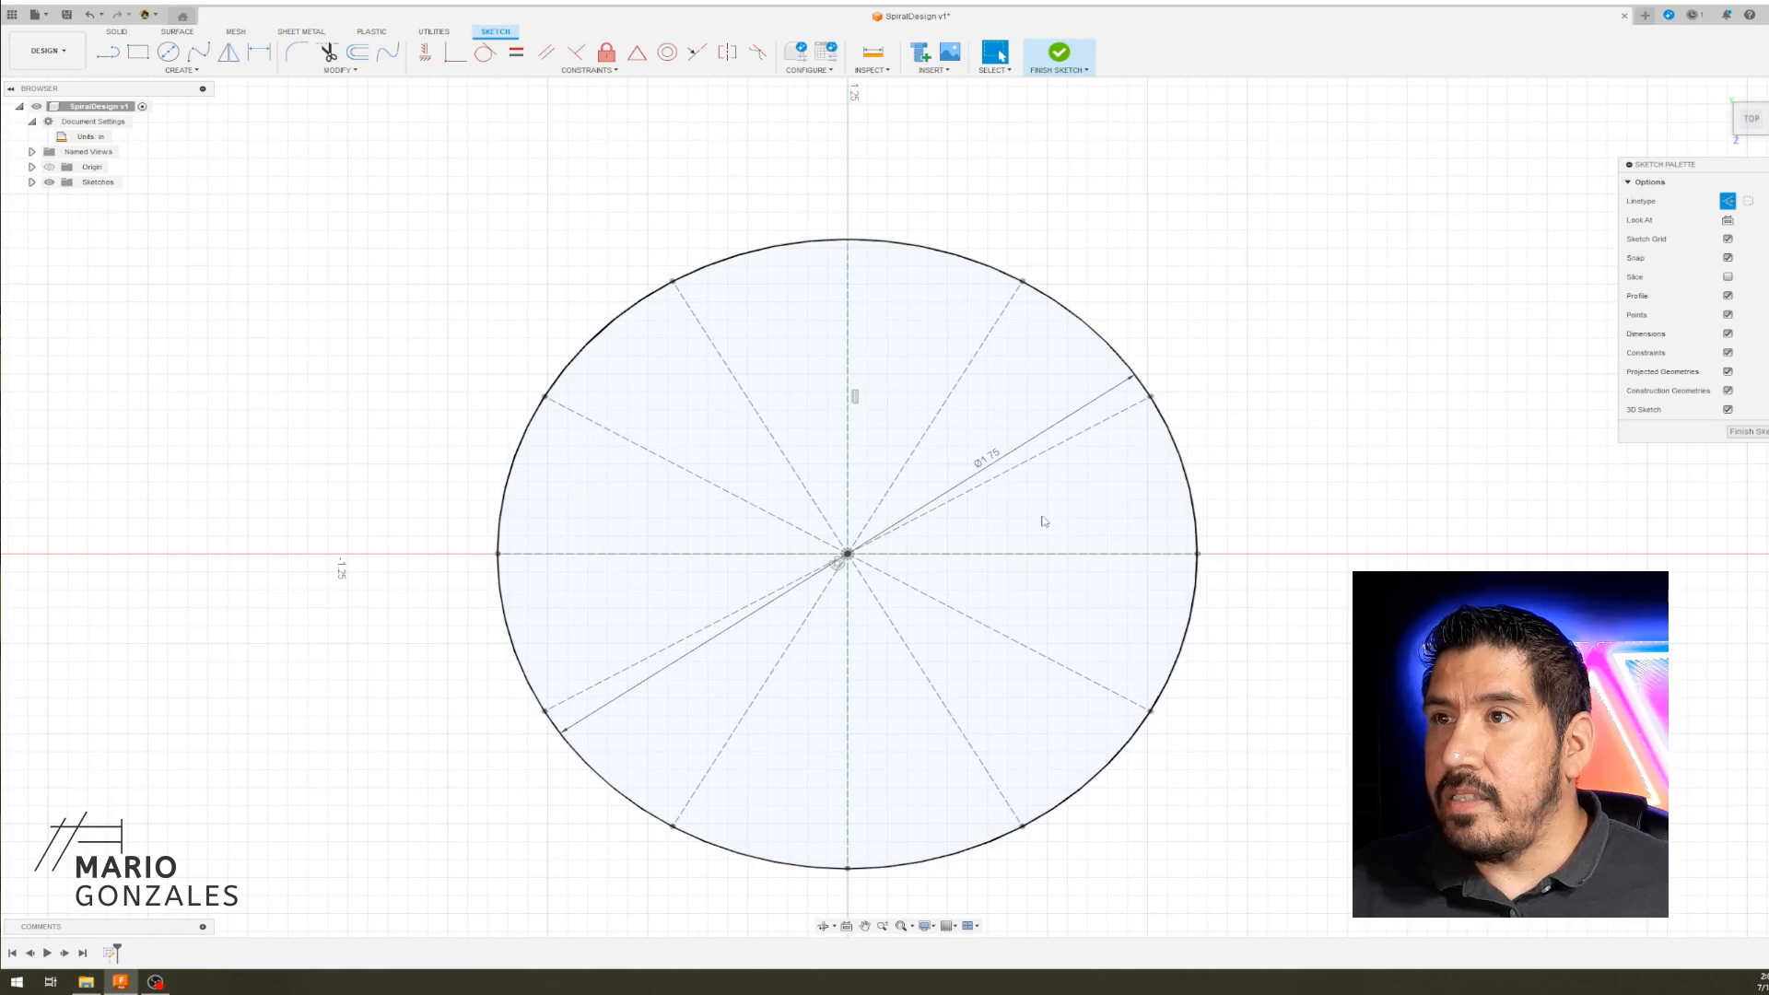
scroll(768, 396, "down", 1)
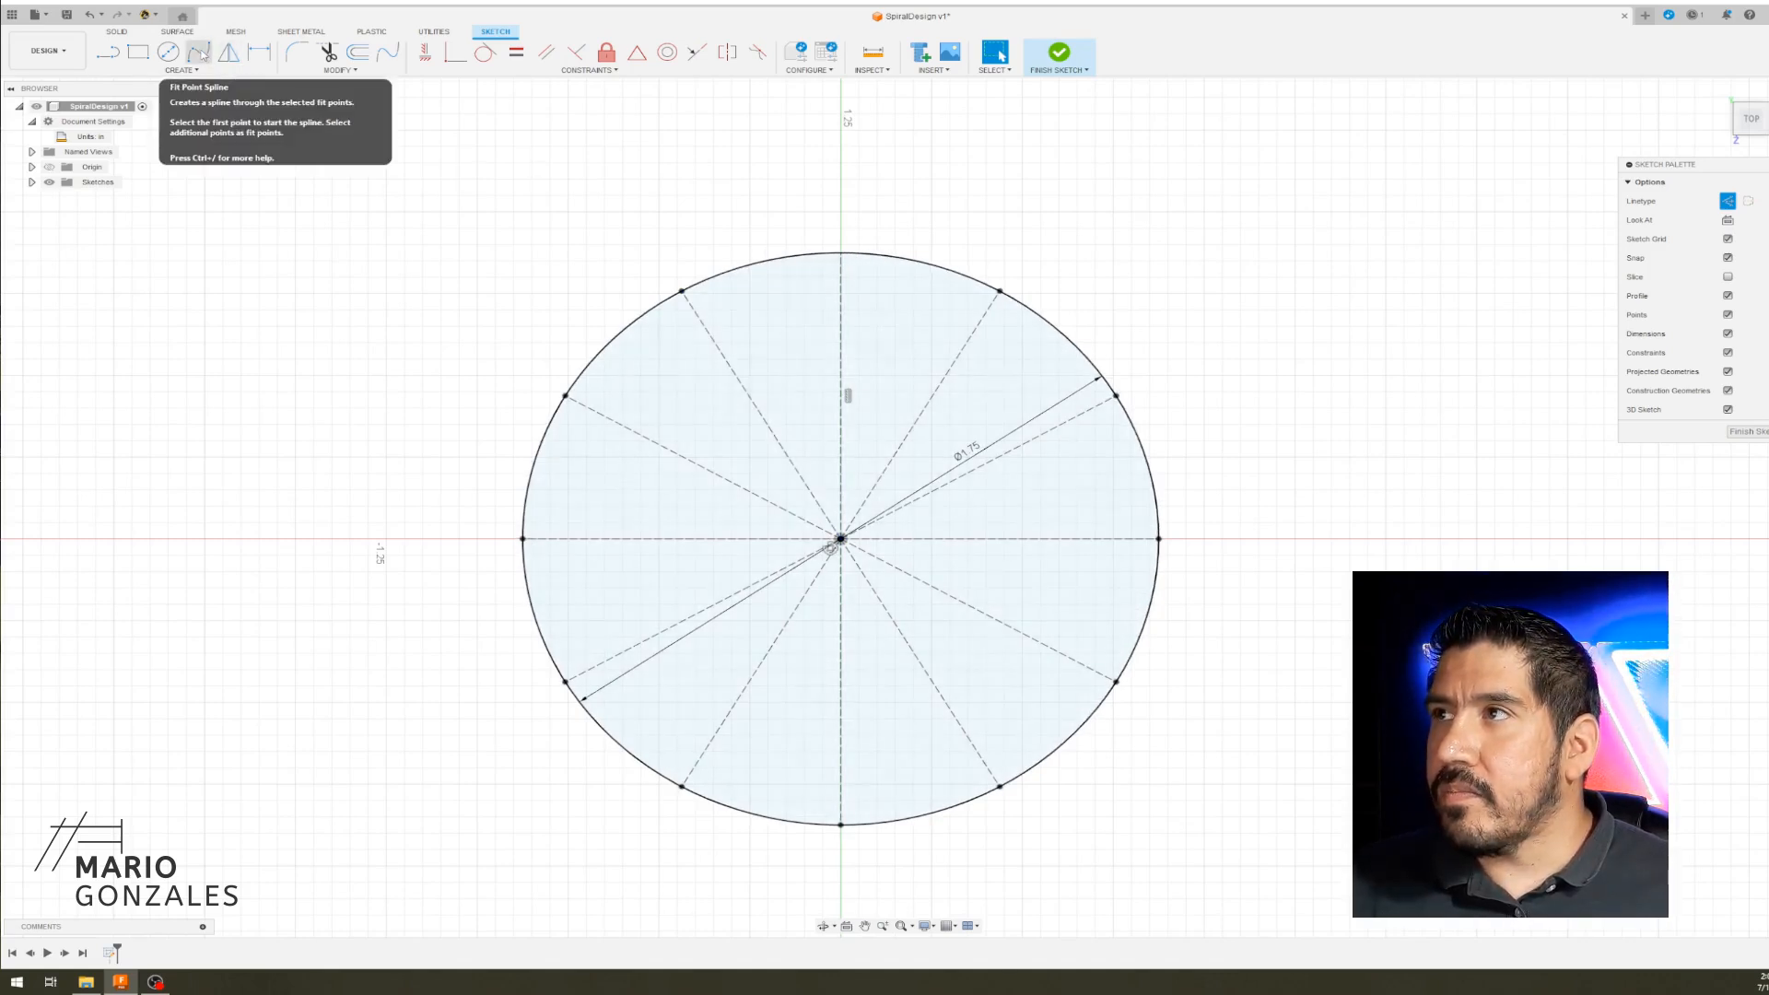
- Draw a non-construction, S-shaped fit point spline through five points, from the spoke left of vertical near the center to the vertical line just inside the circle
left_click(199, 52)
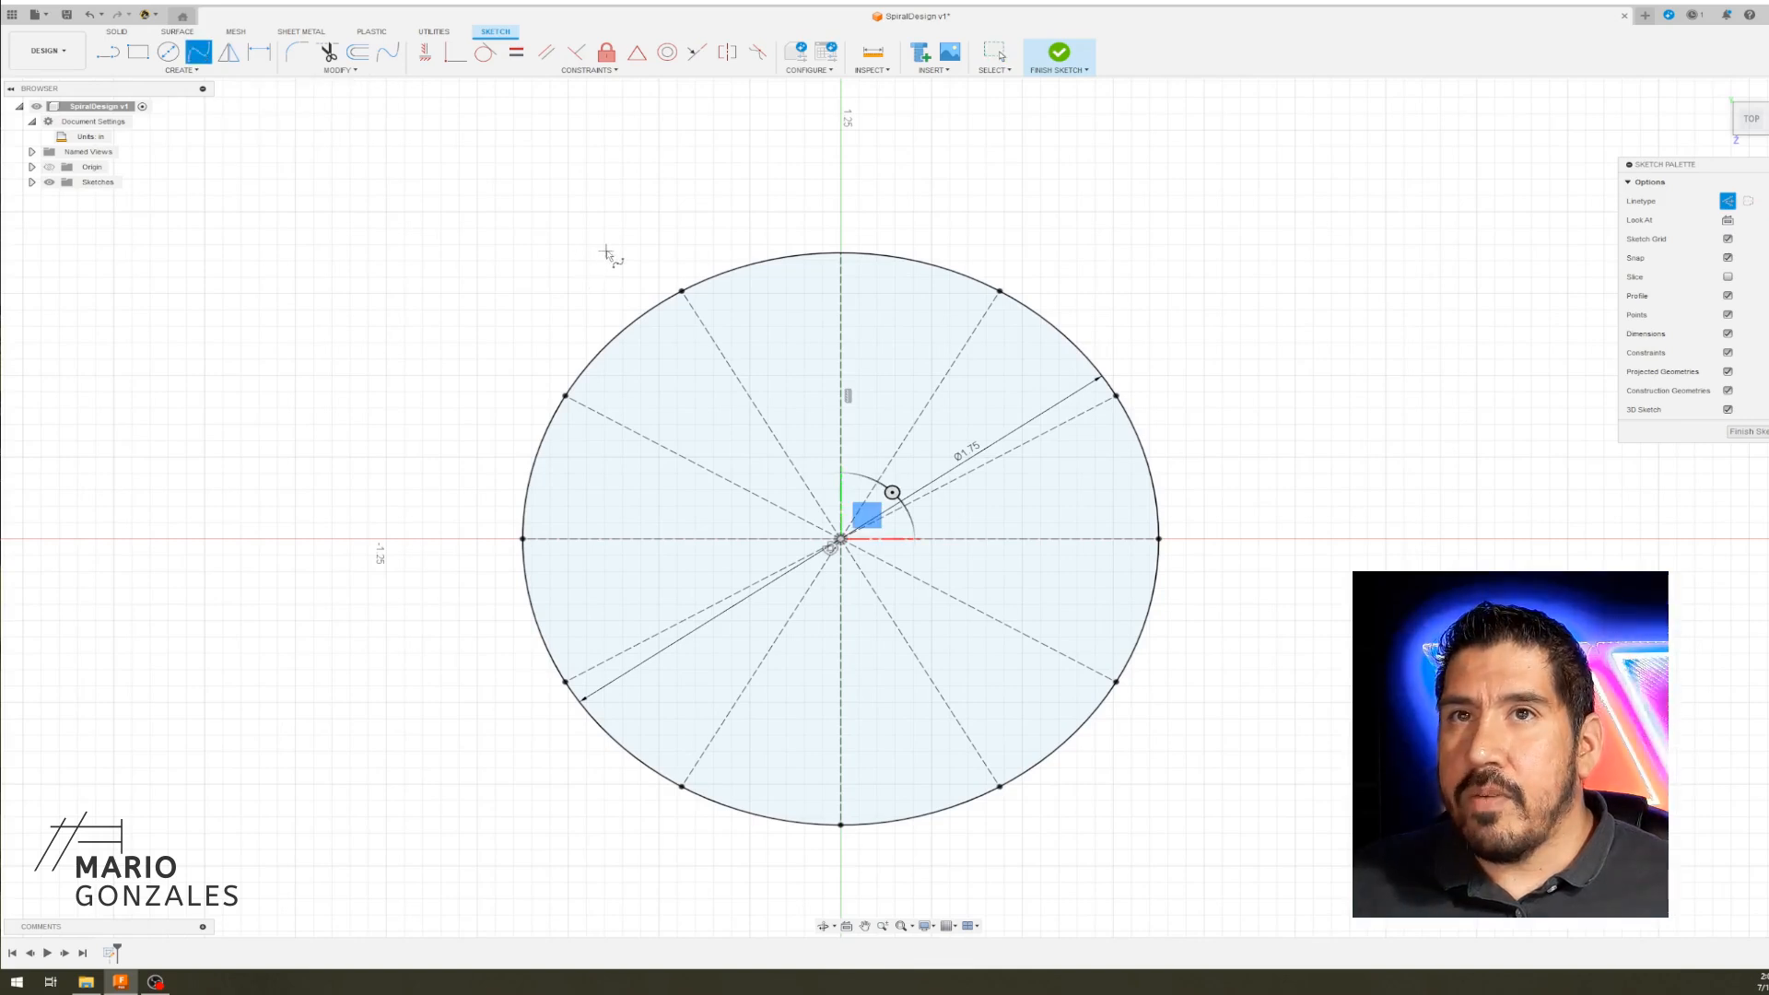
left_click(1729, 203)
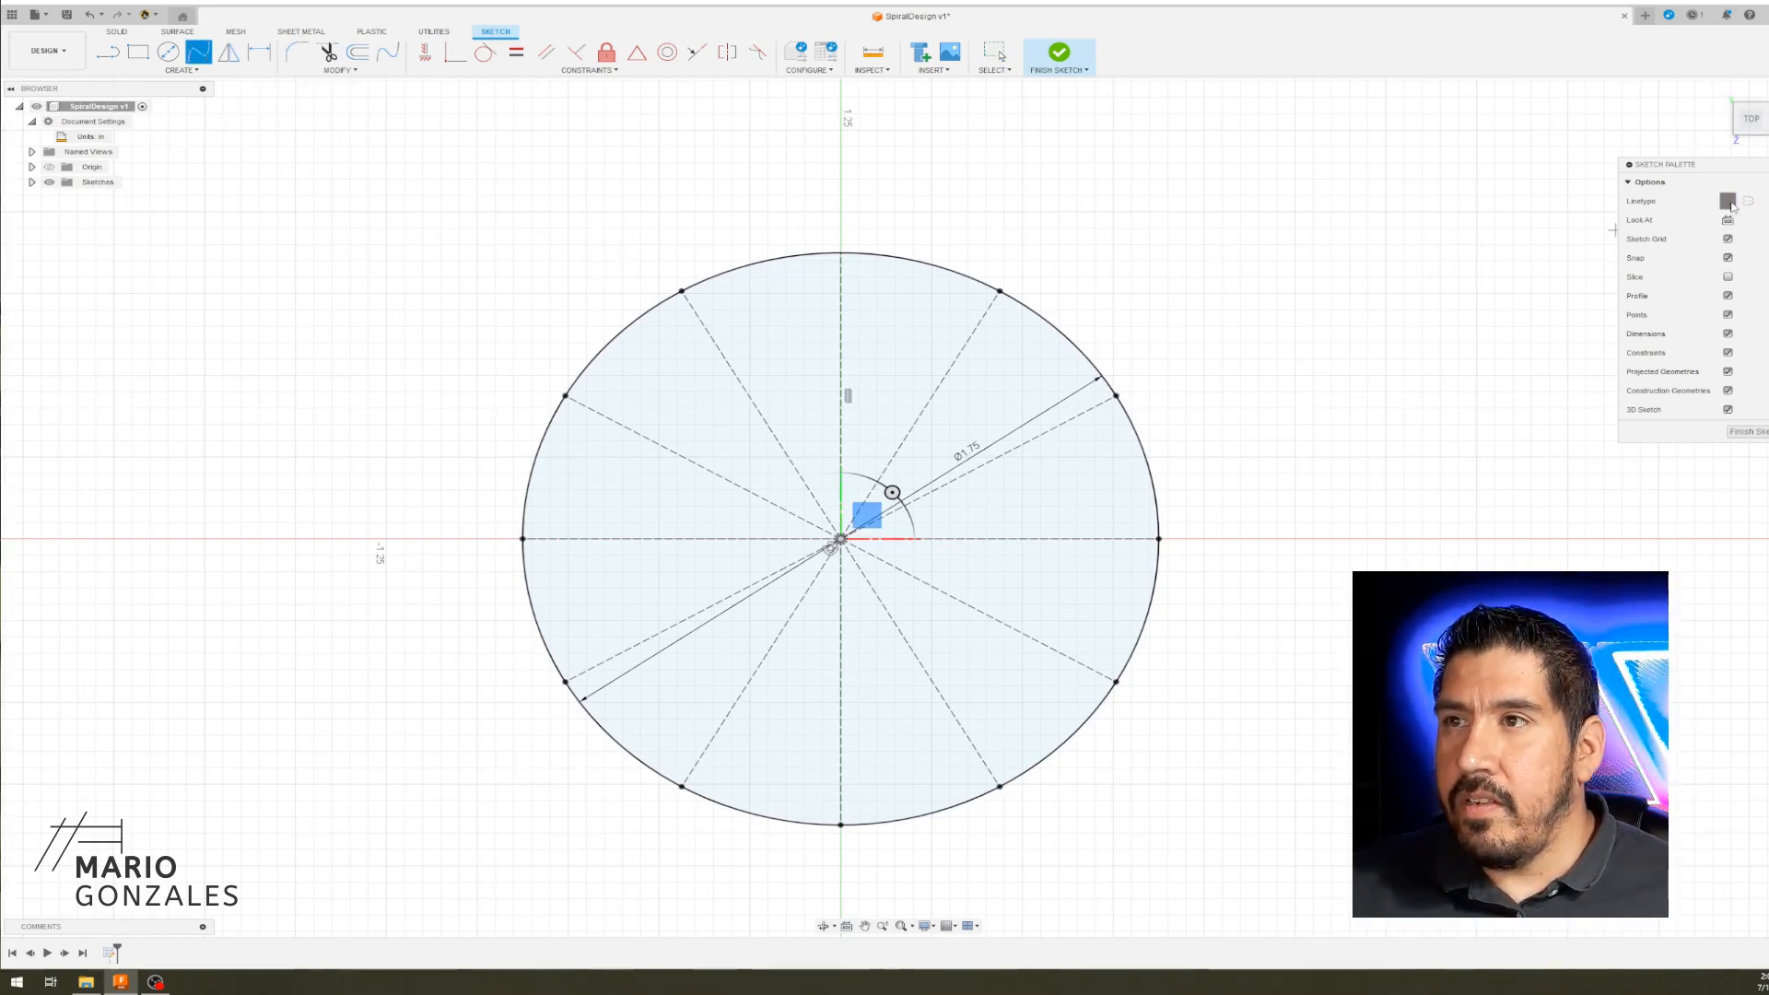
left_click(800, 476)
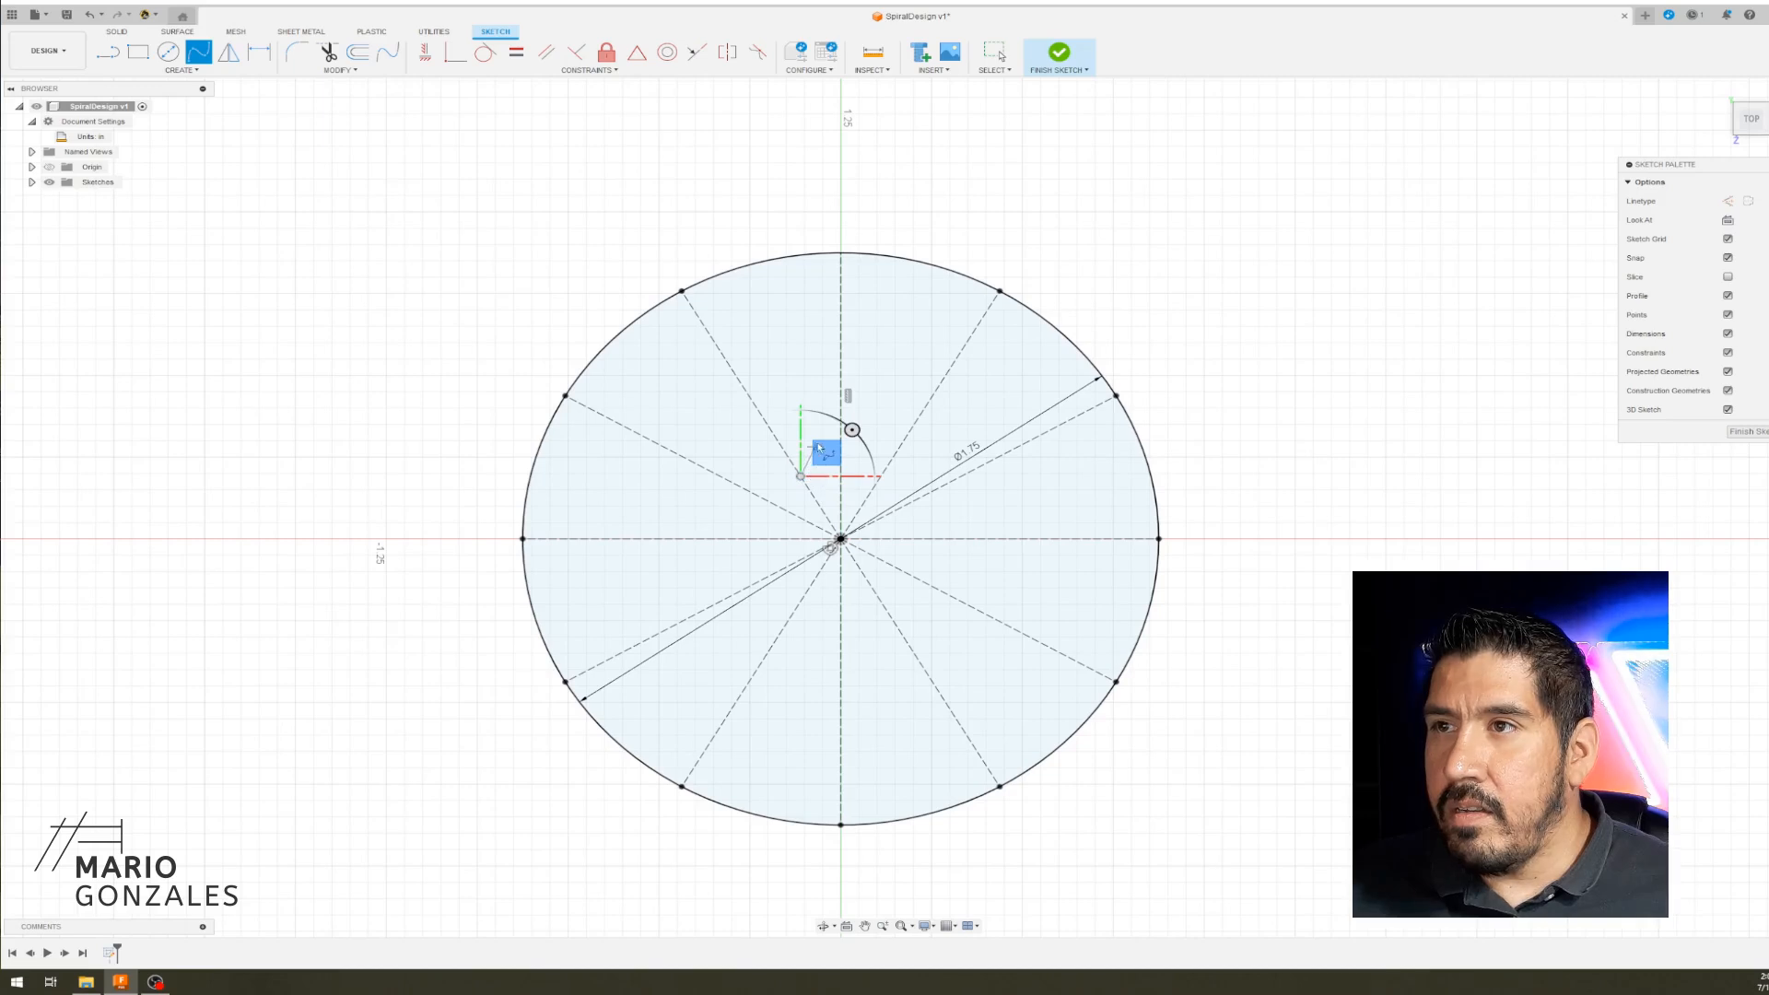
left_click(822, 424)
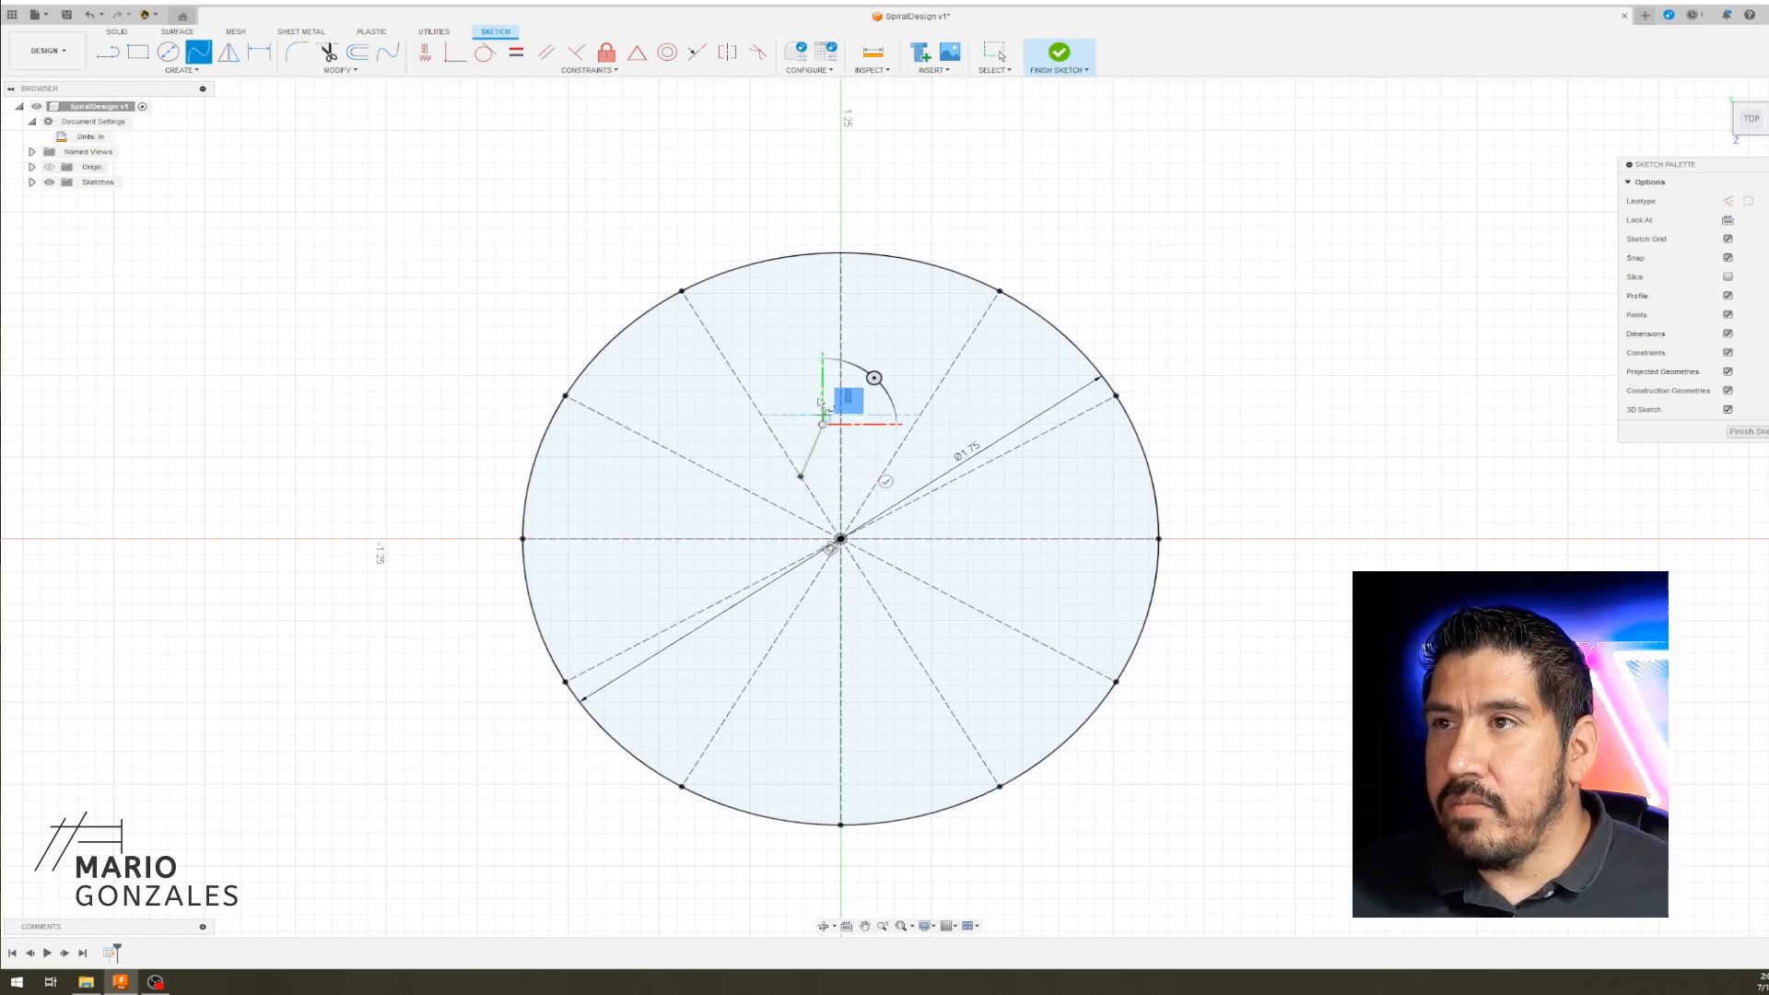
left_click(785, 358)
left_click(761, 324)
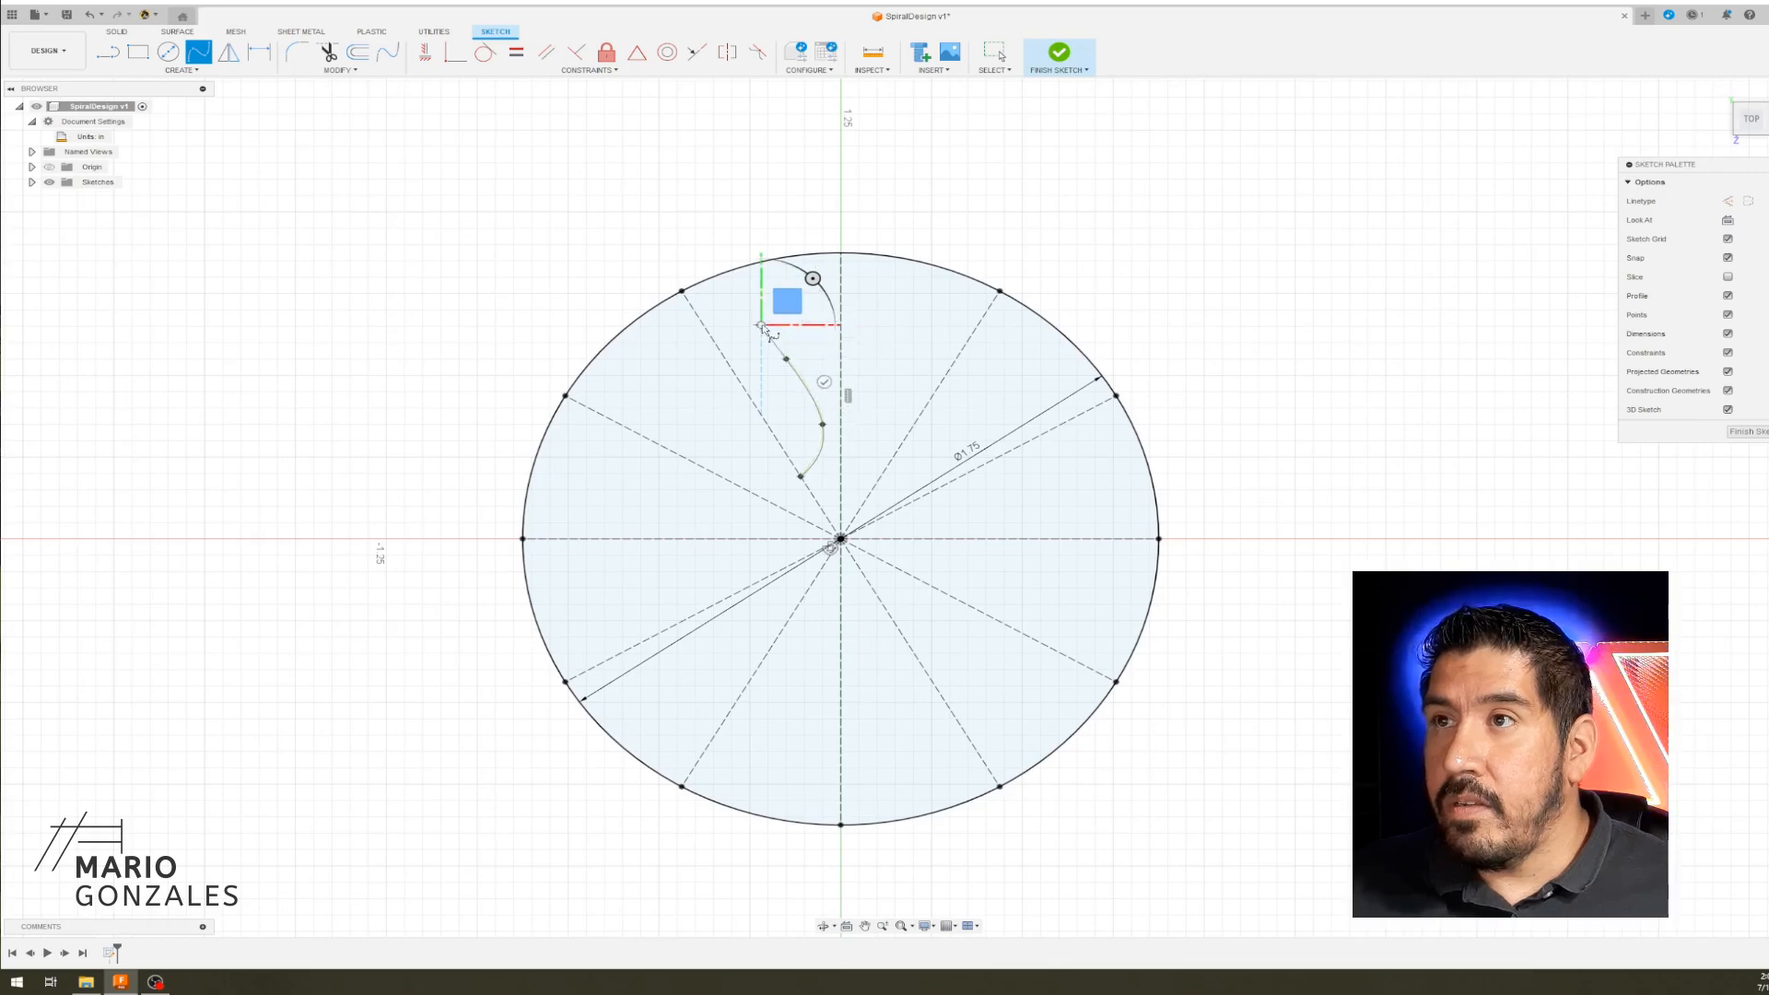
left_click(813, 276)
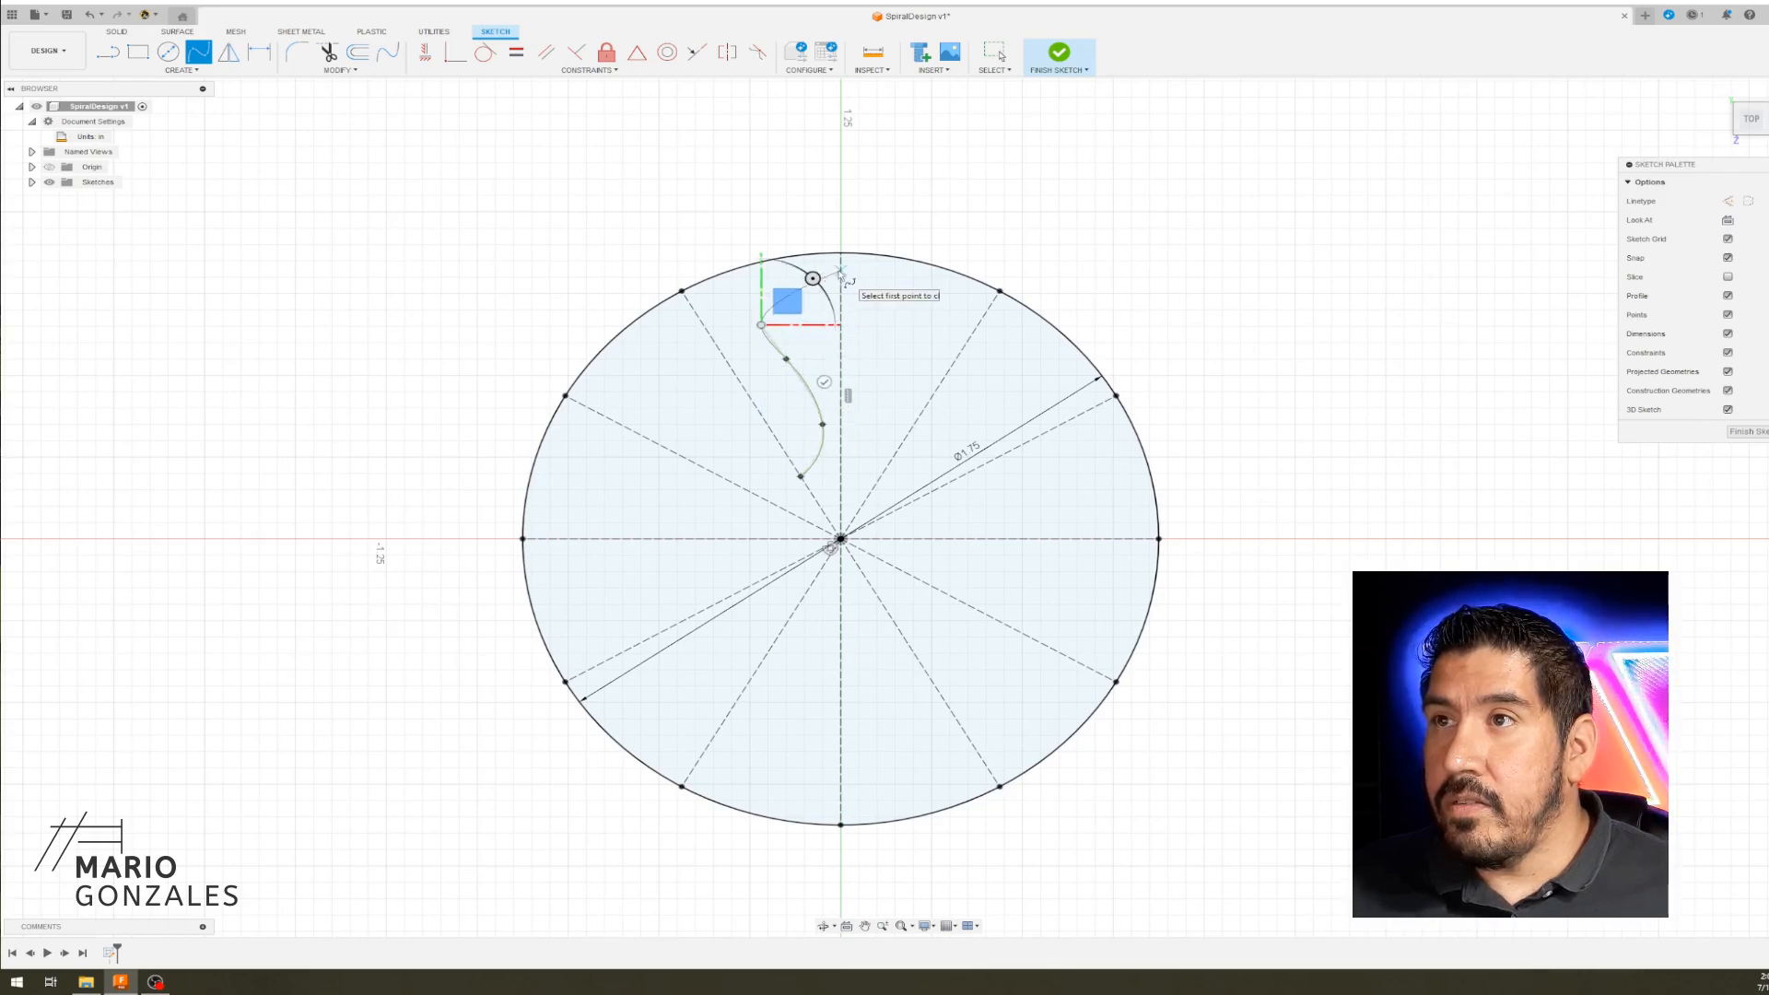
left_click(840, 277)
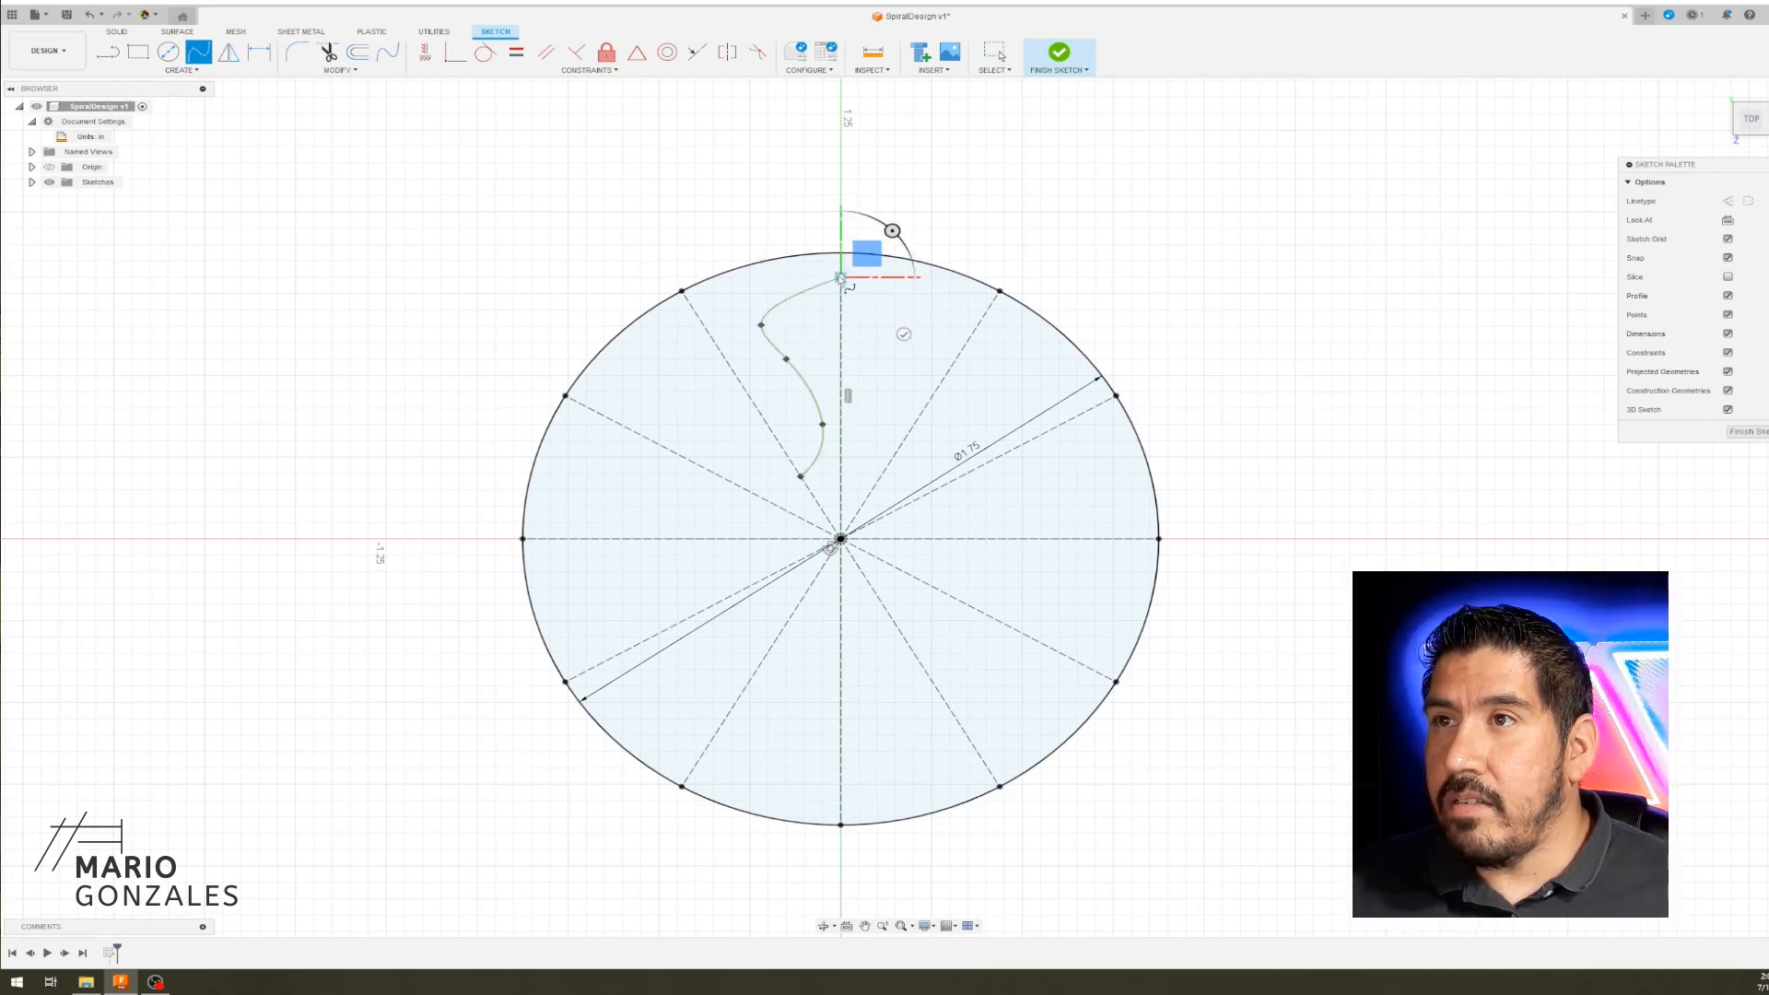
left_click(901, 330)
scroll(1035, 265, "down", 2)
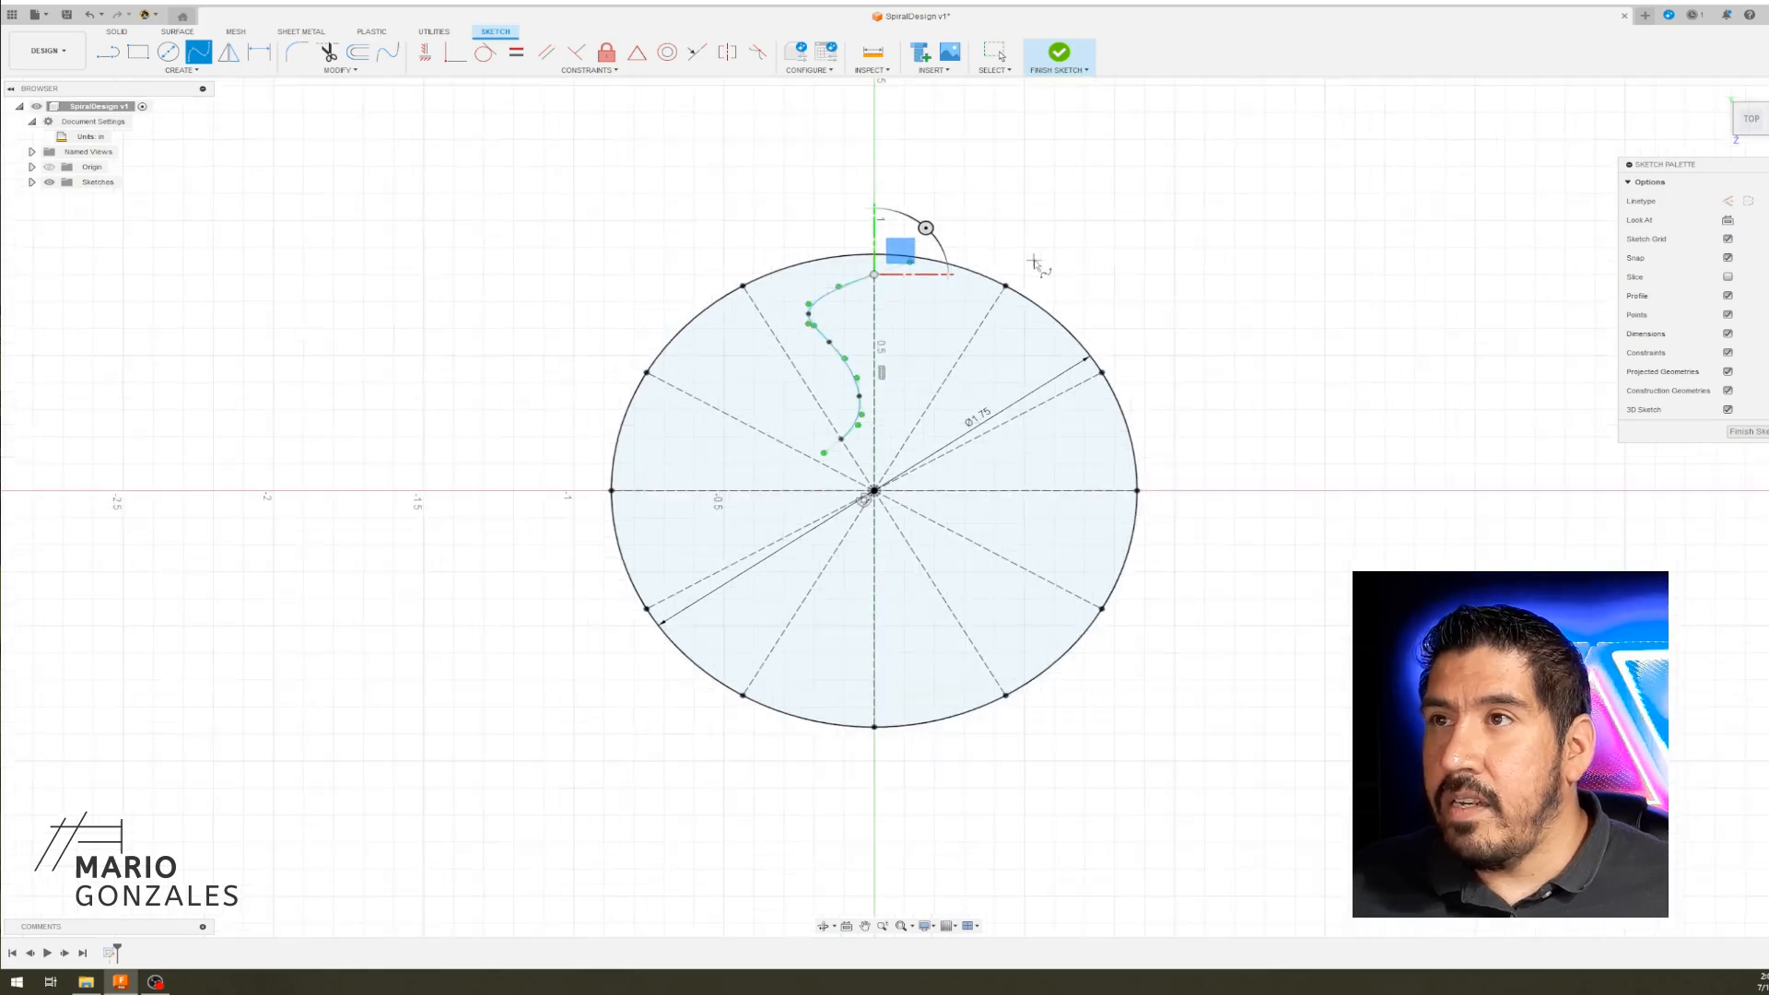
scroll(897, 289, "up", 3)
scroll(893, 295, "up", 2)
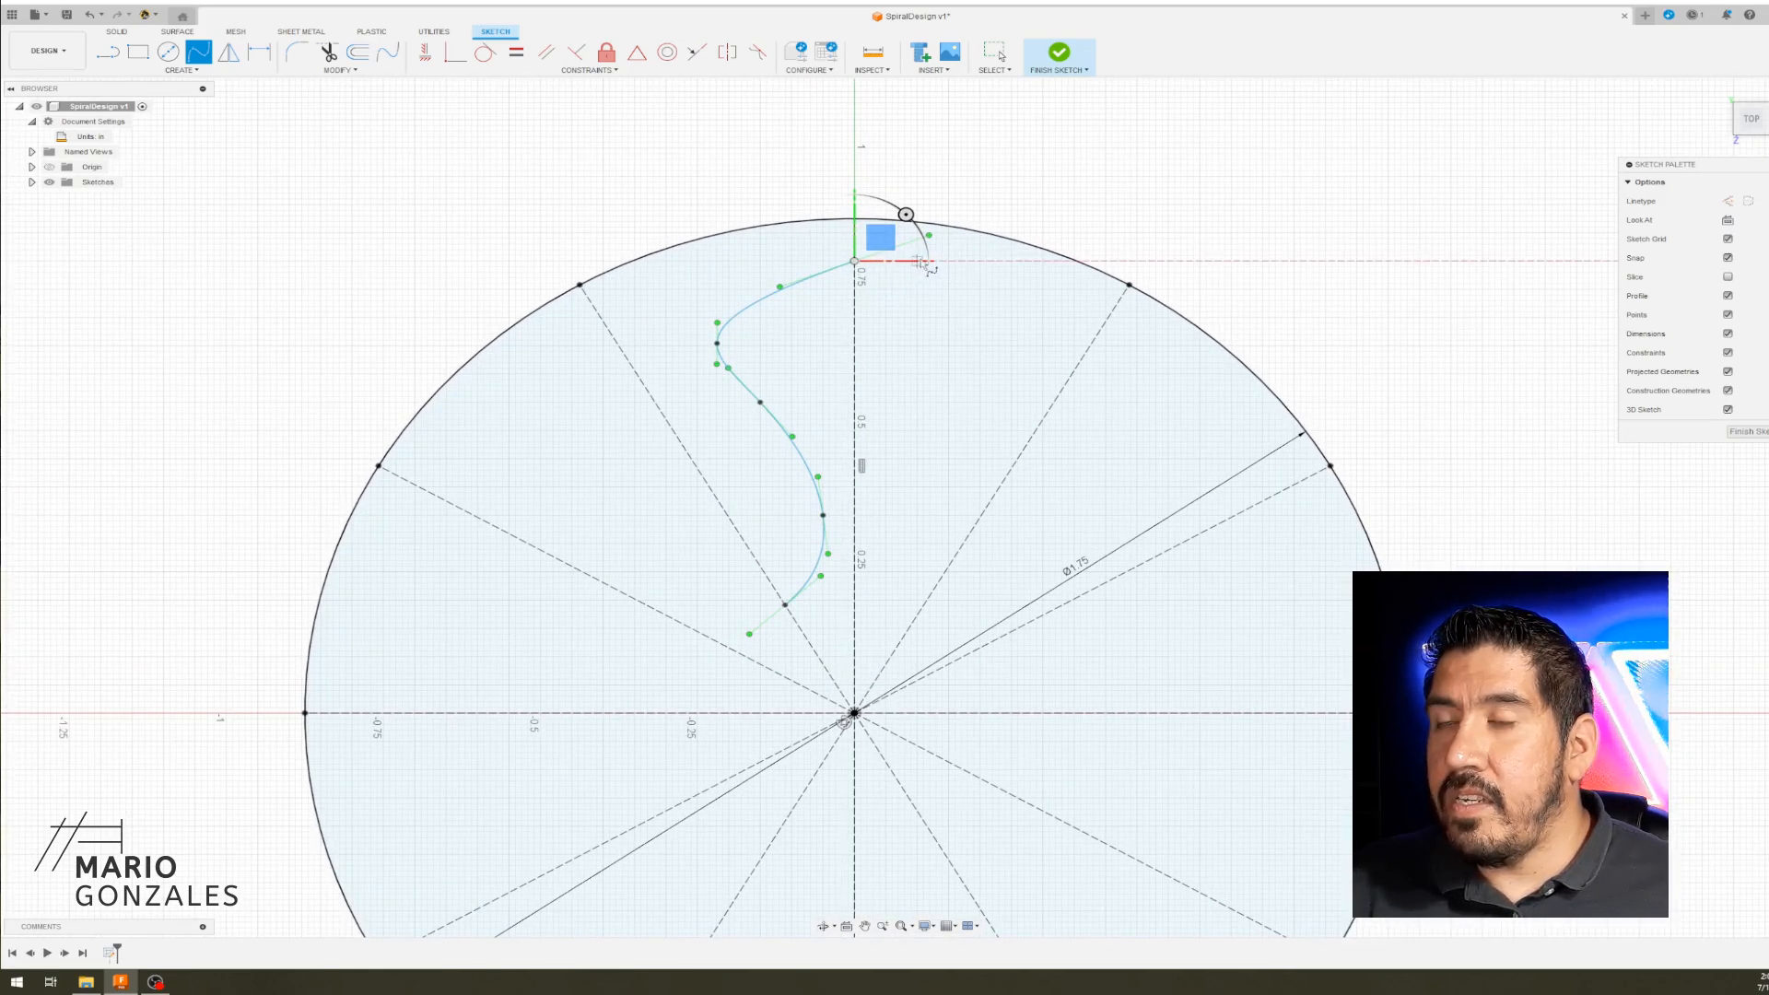
- End the spline and adjust the tangent handle at its outer endpoint so the curve meets the vertical line nearly horizontally
key("Escape")
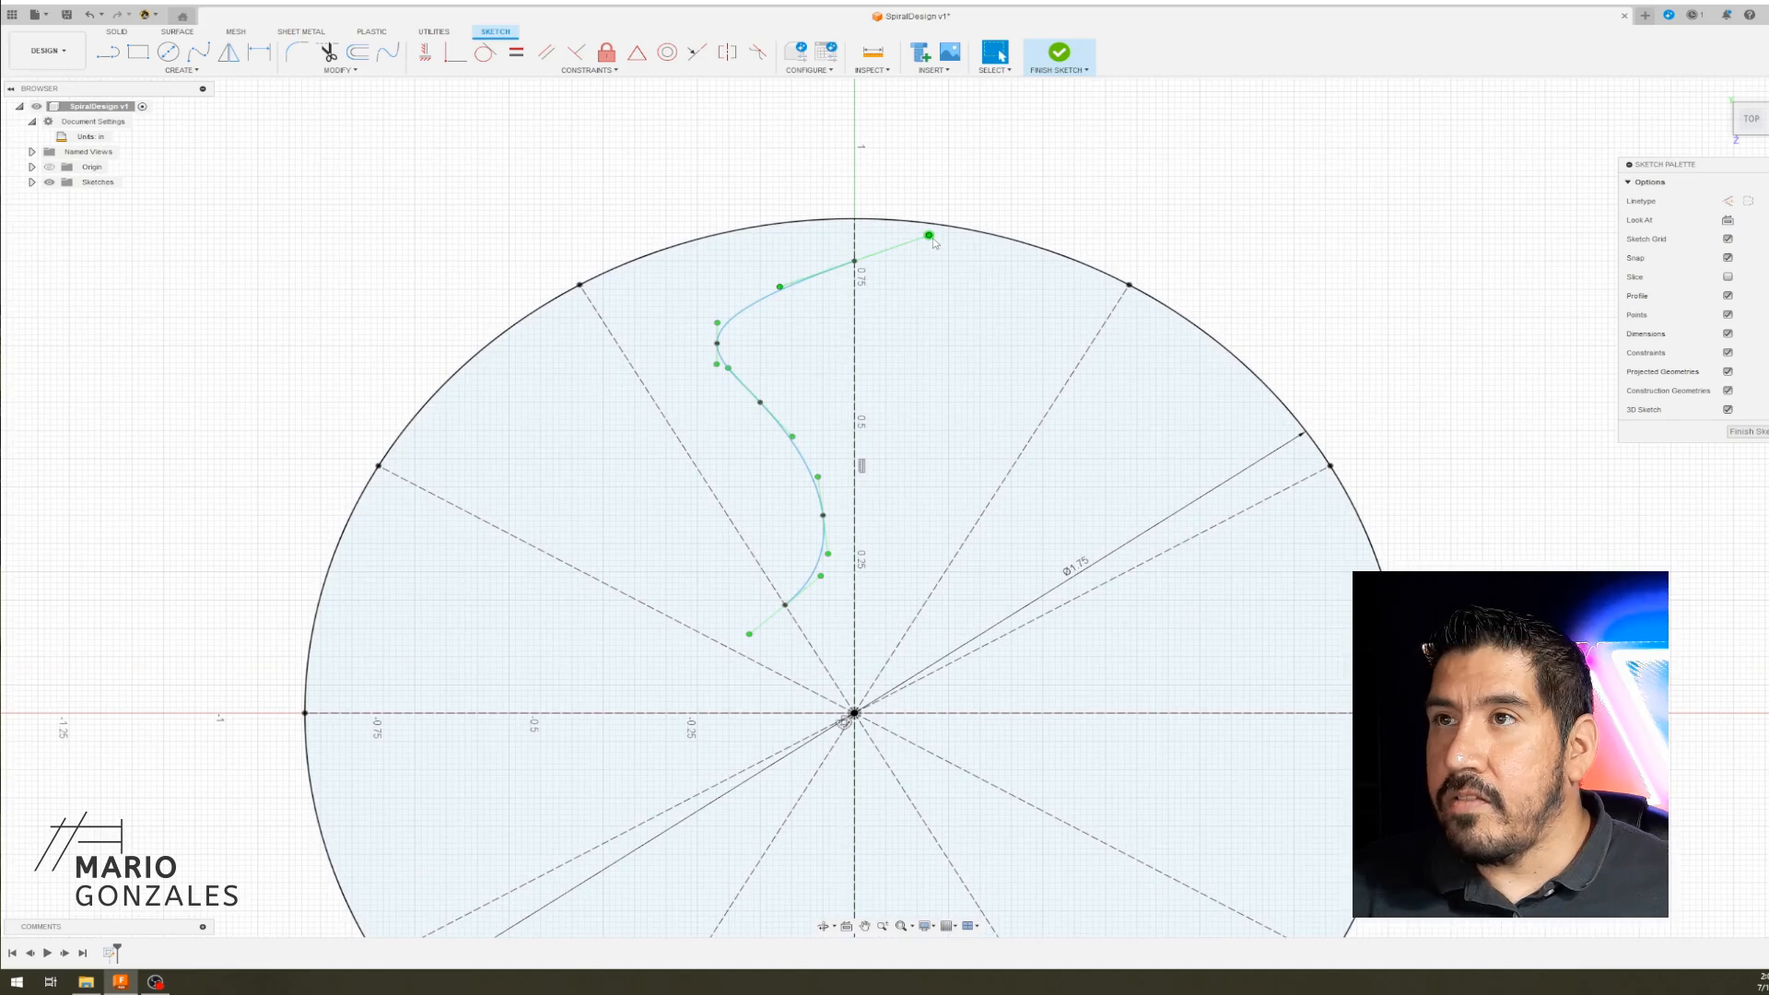
left_click_drag(930, 237, 932, 251)
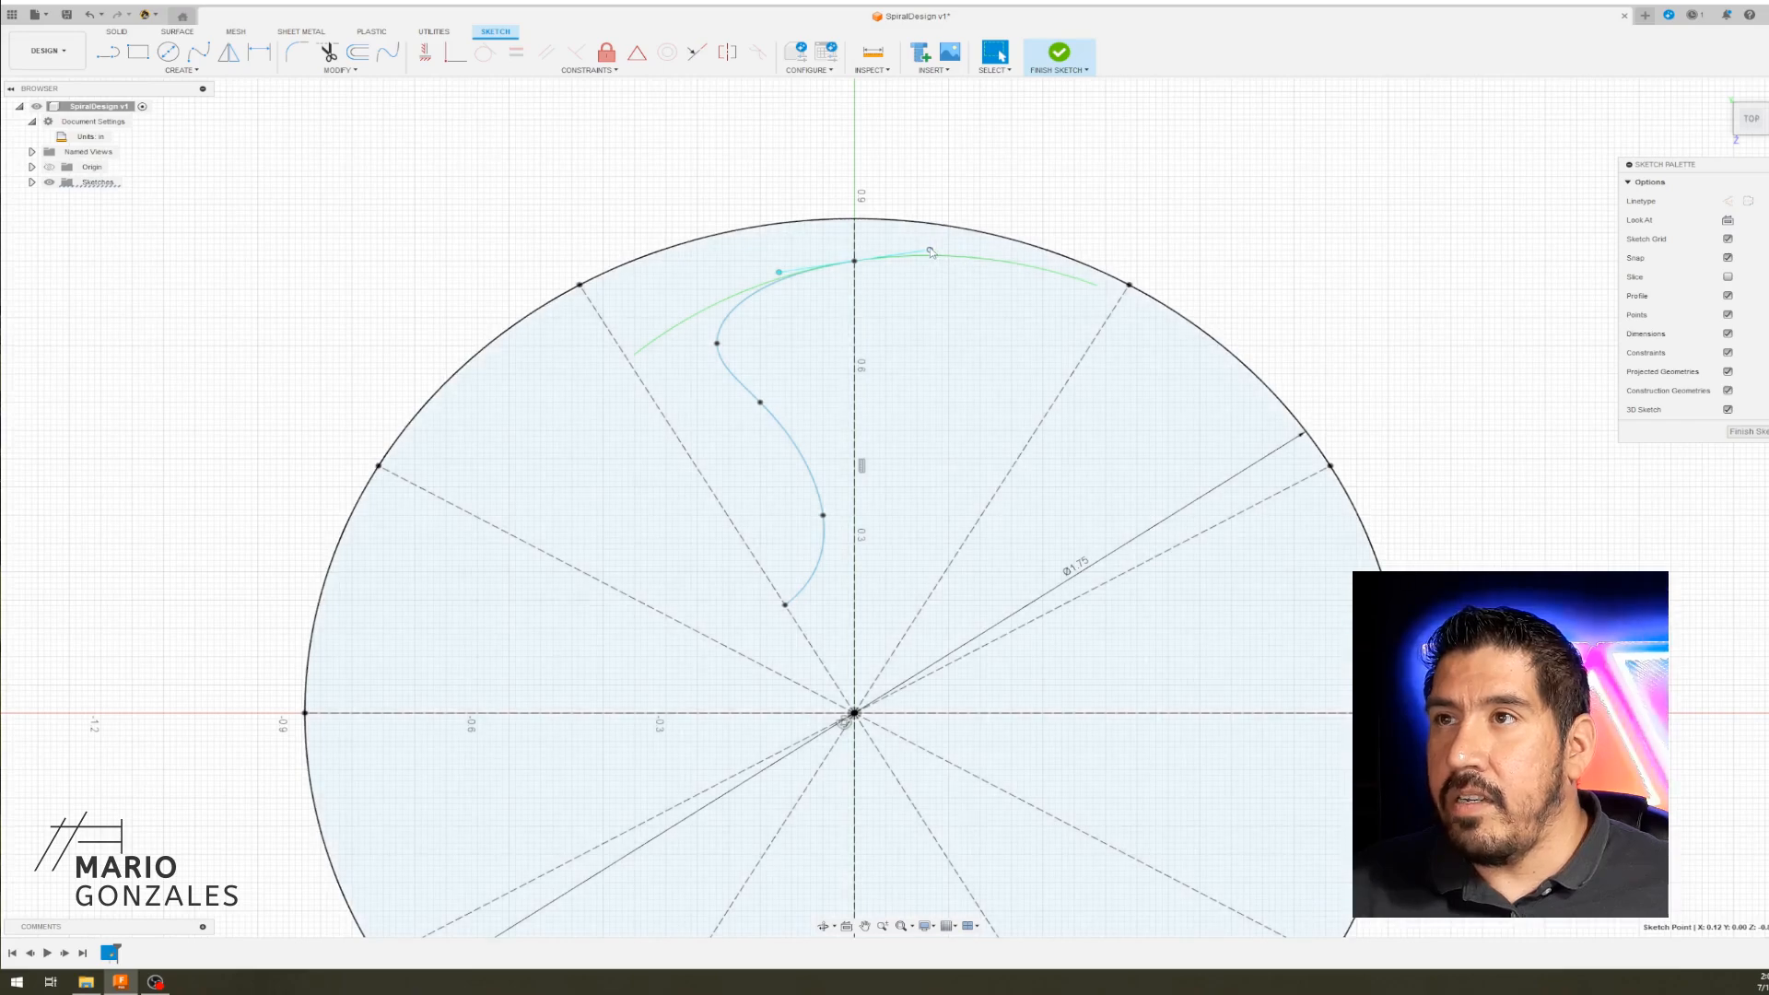
left_click_drag(930, 250, 931, 257)
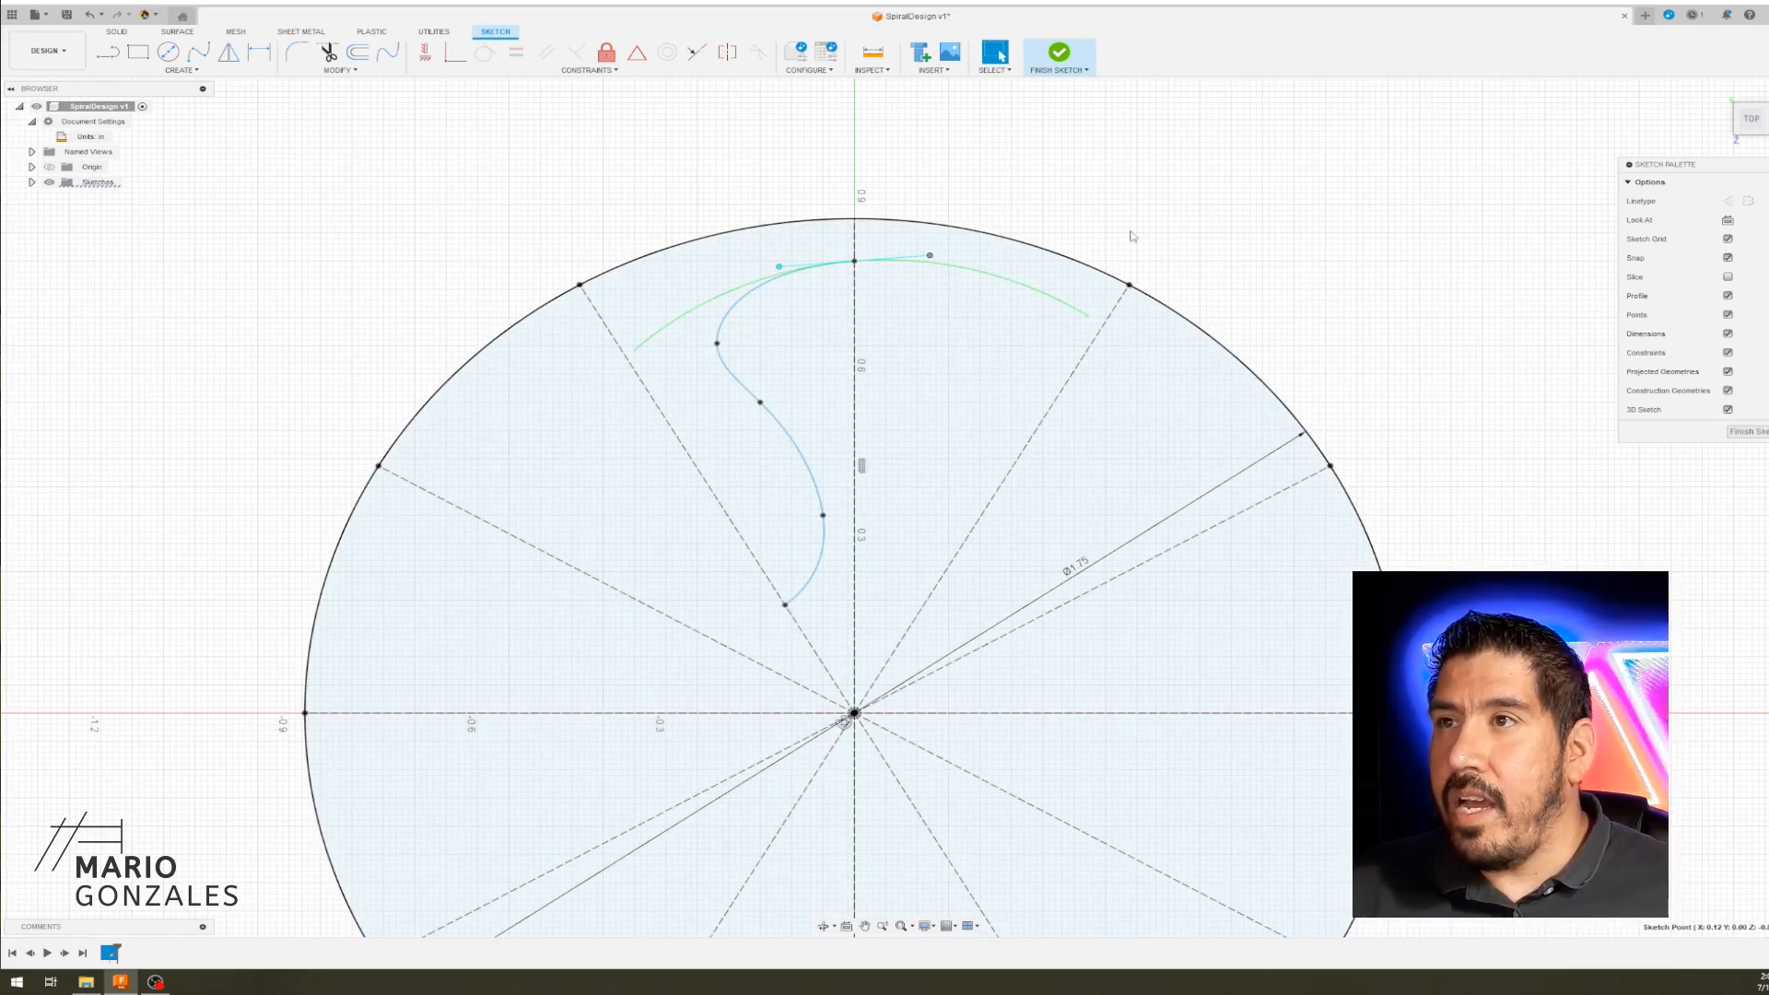
- Mirror the S-shaped spline about the vertical construction line
scroll(795, 206, "down", 3)
left_click(790, 344)
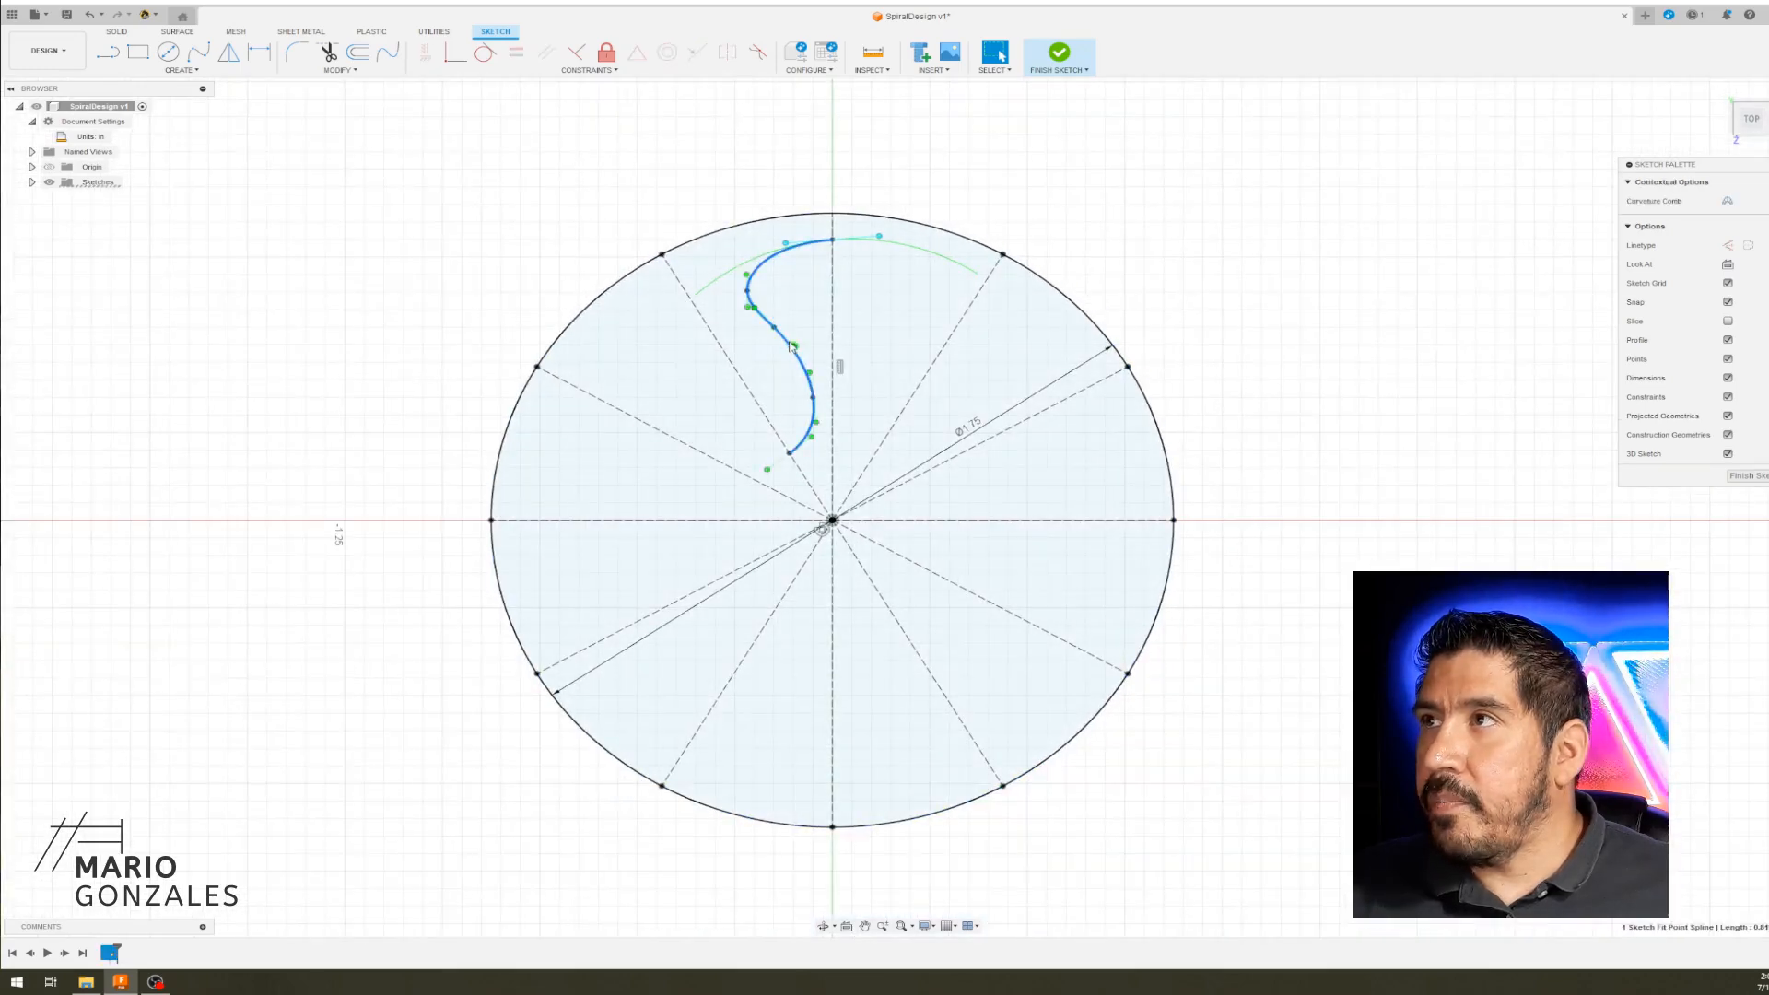
left_click(228, 52)
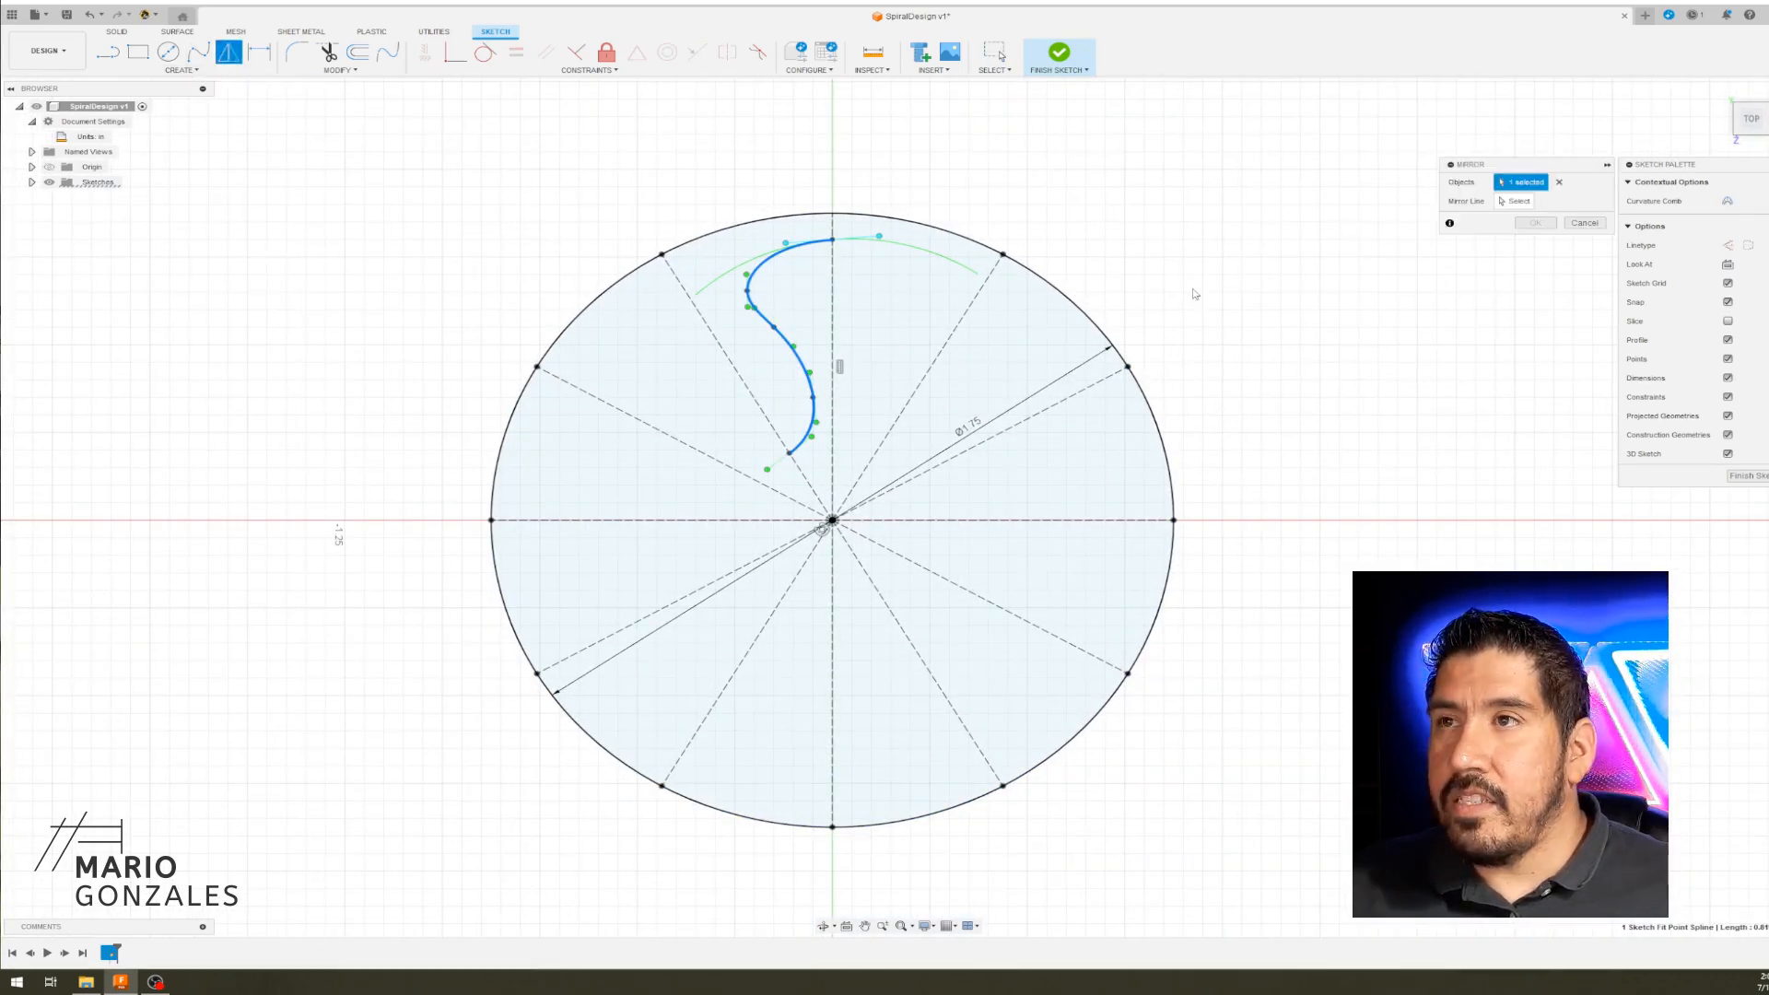
left_click(1509, 202)
left_click(833, 322)
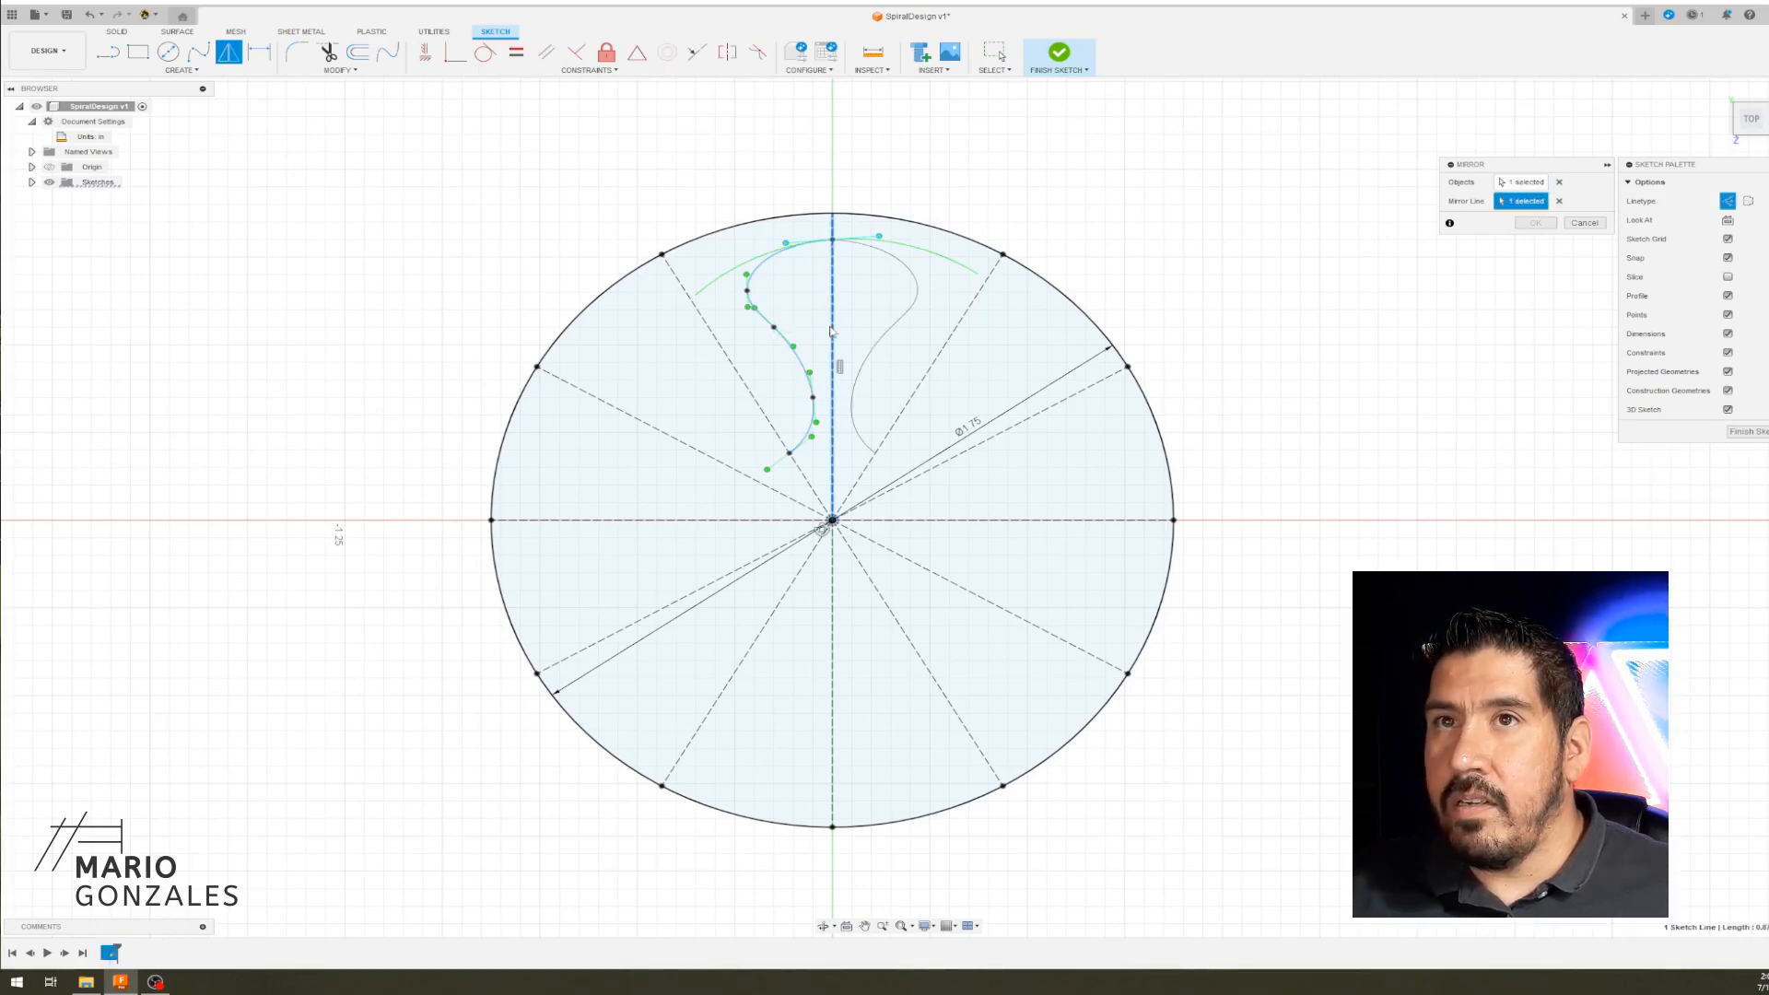
left_click(1534, 223)
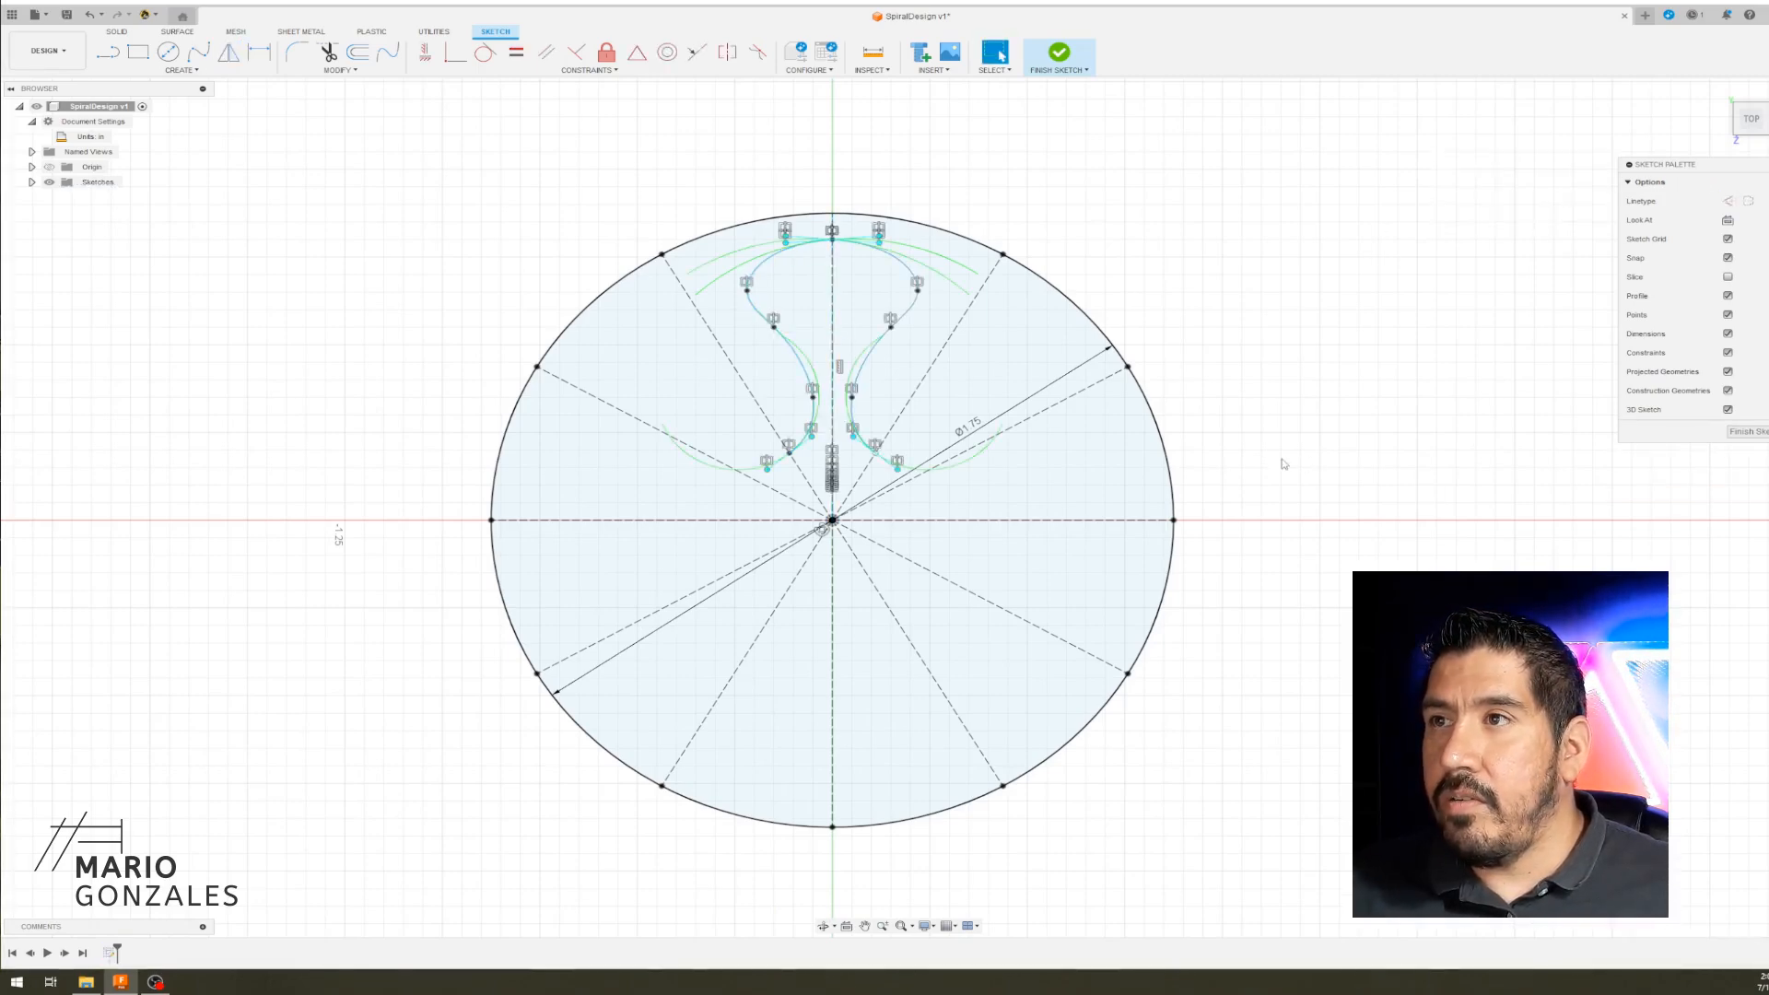
- Create a full circular pattern of both splines about the circle's center with a quantity of 6
scroll(1175, 429, "up", 2)
scroll(857, 348, "down", 2)
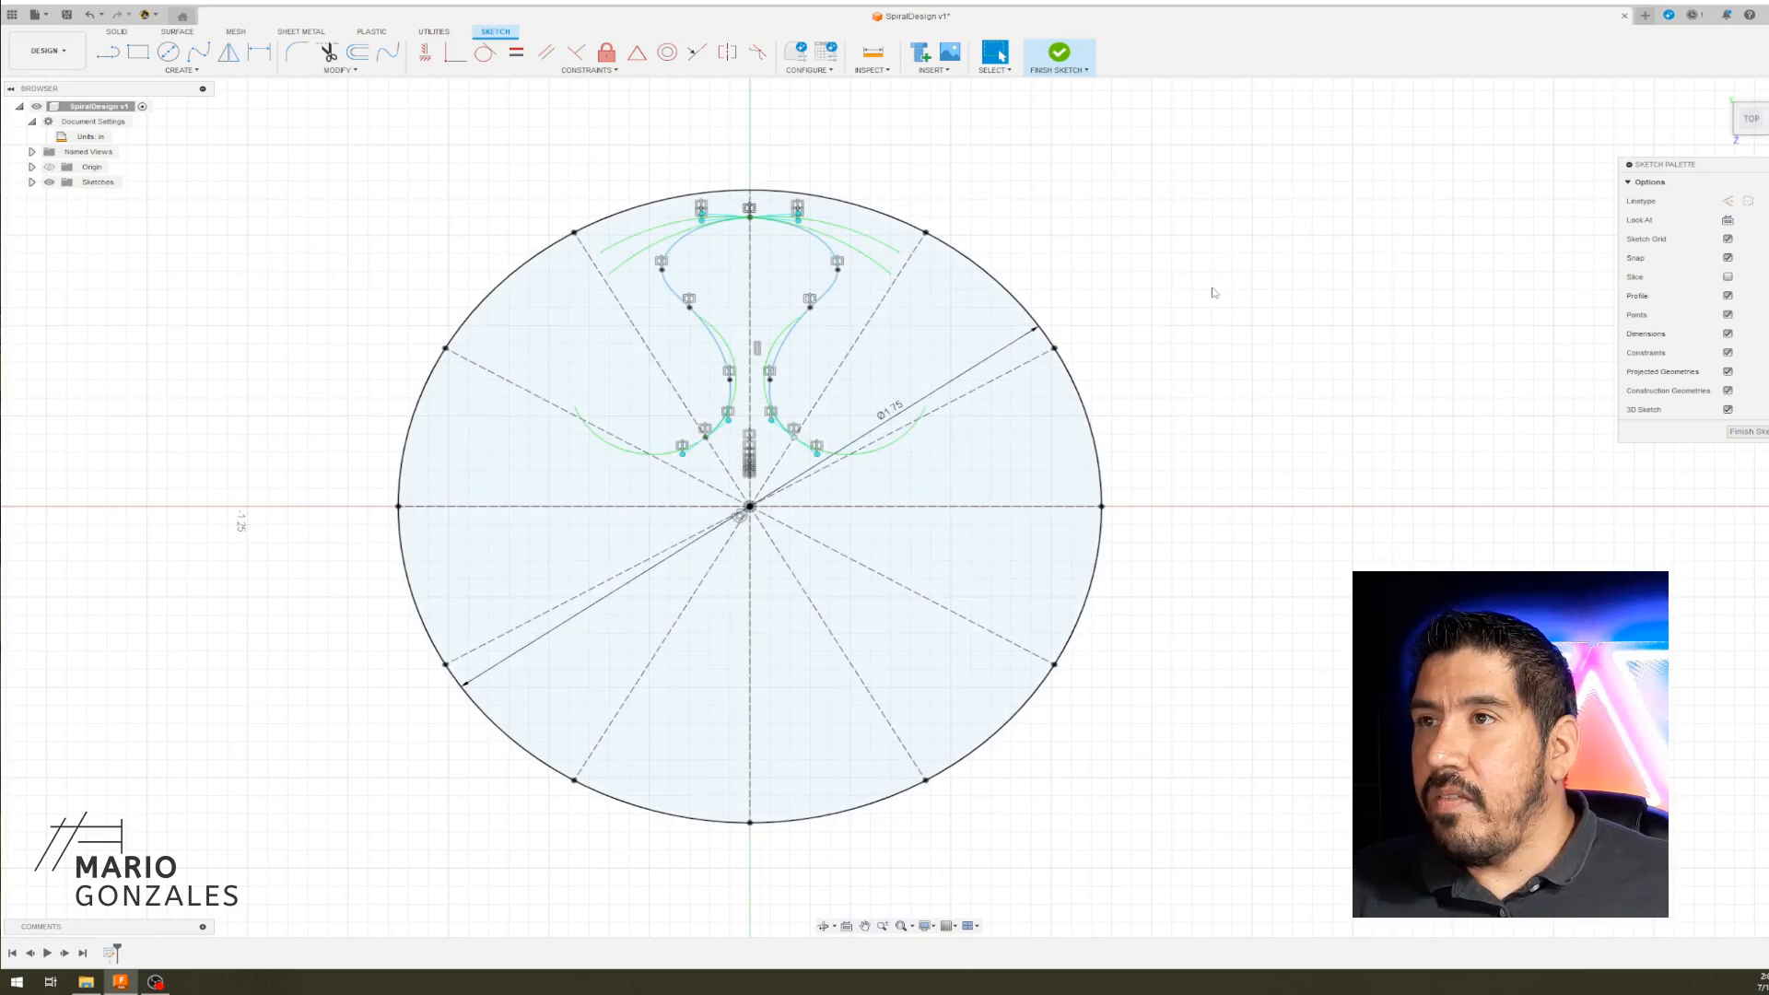
scroll(856, 369, "up", 2)
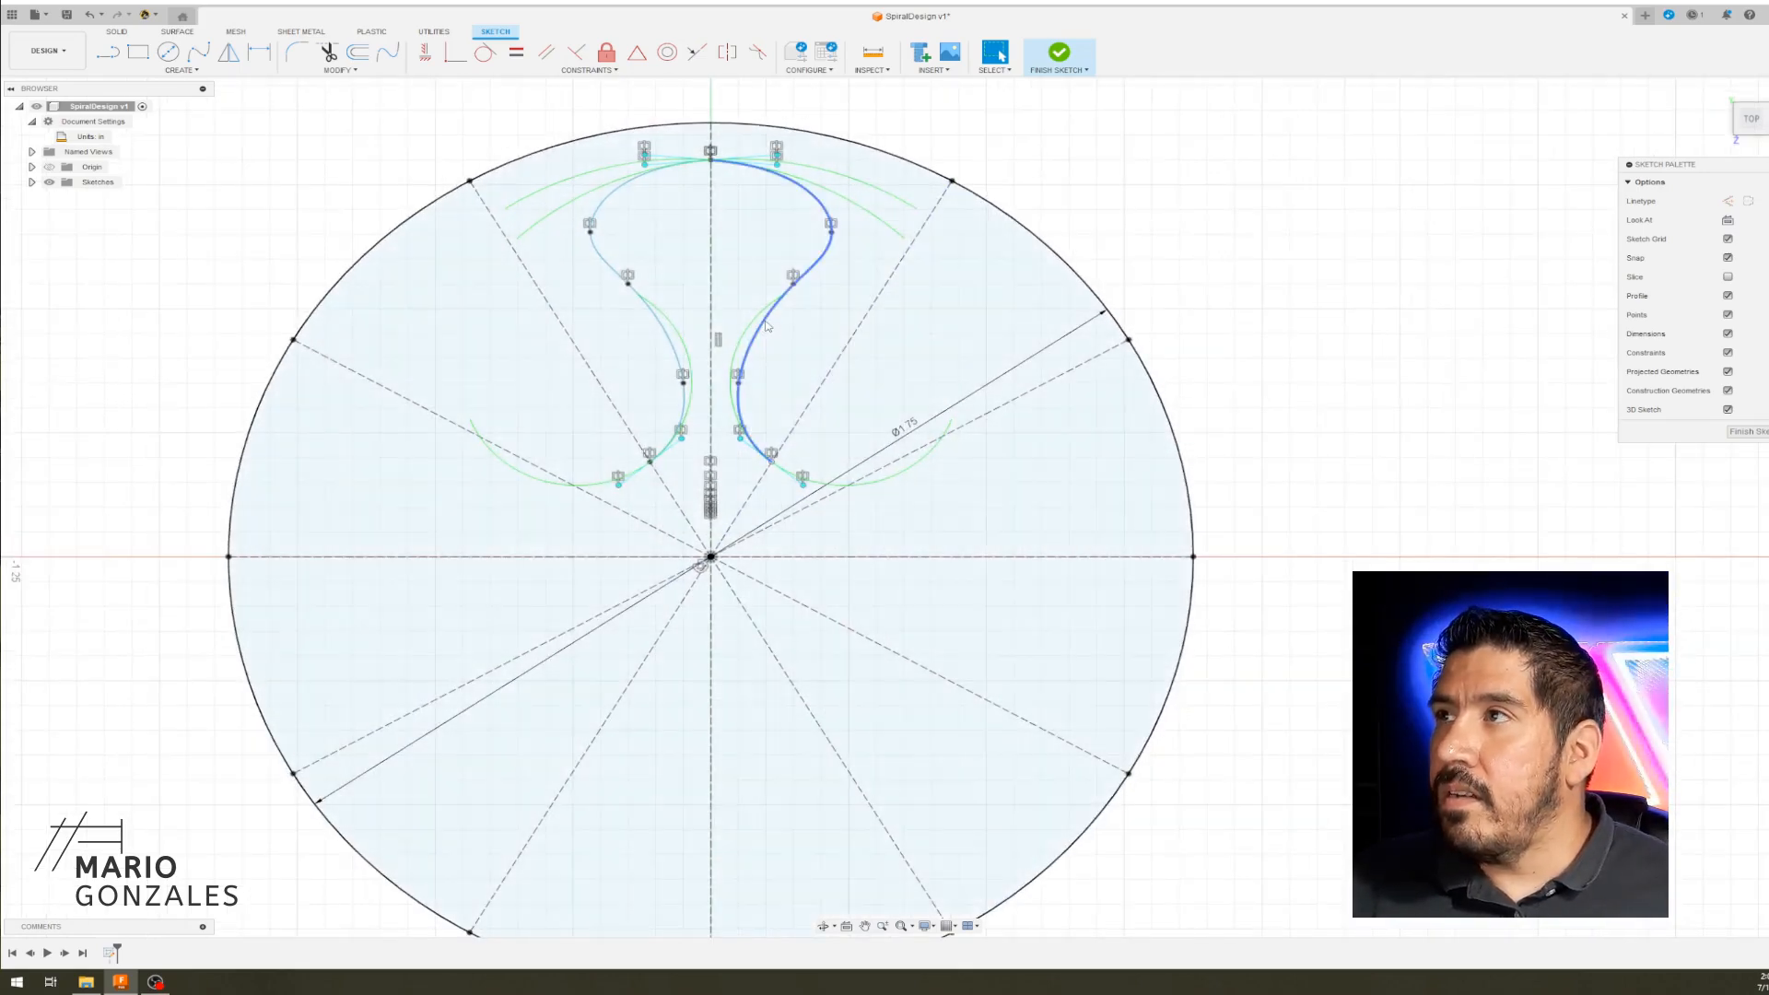
left_click(181, 70)
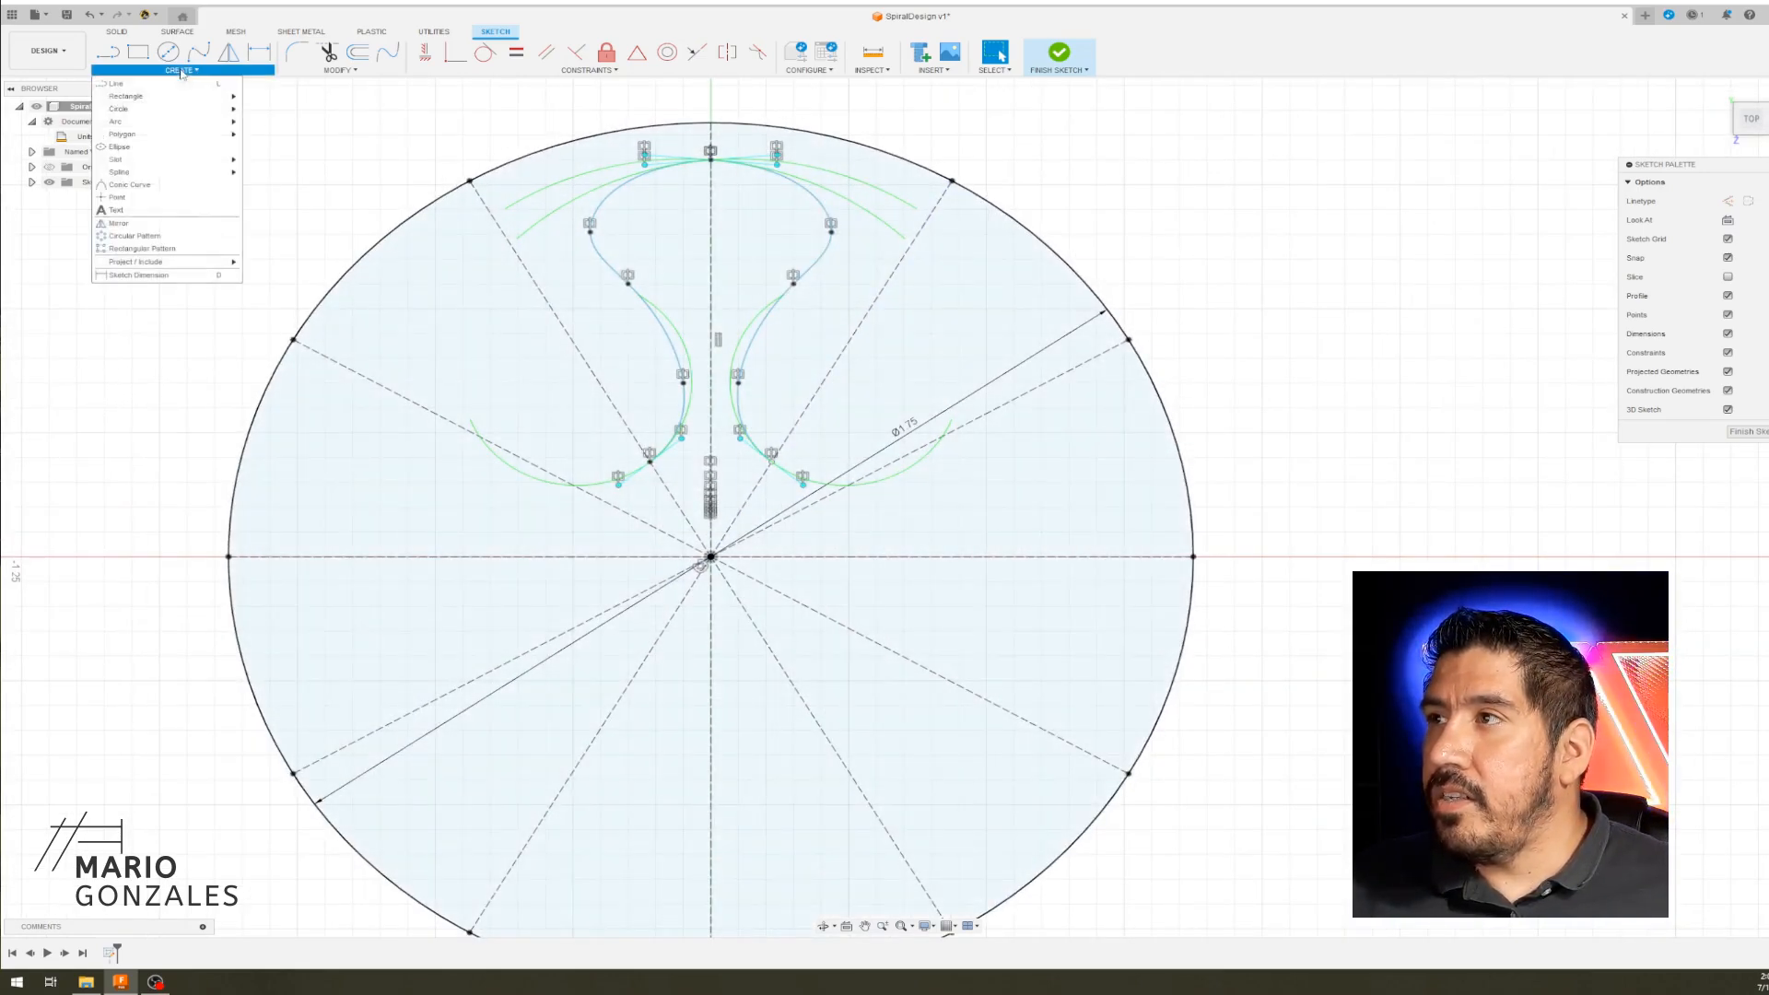
left_click(138, 236)
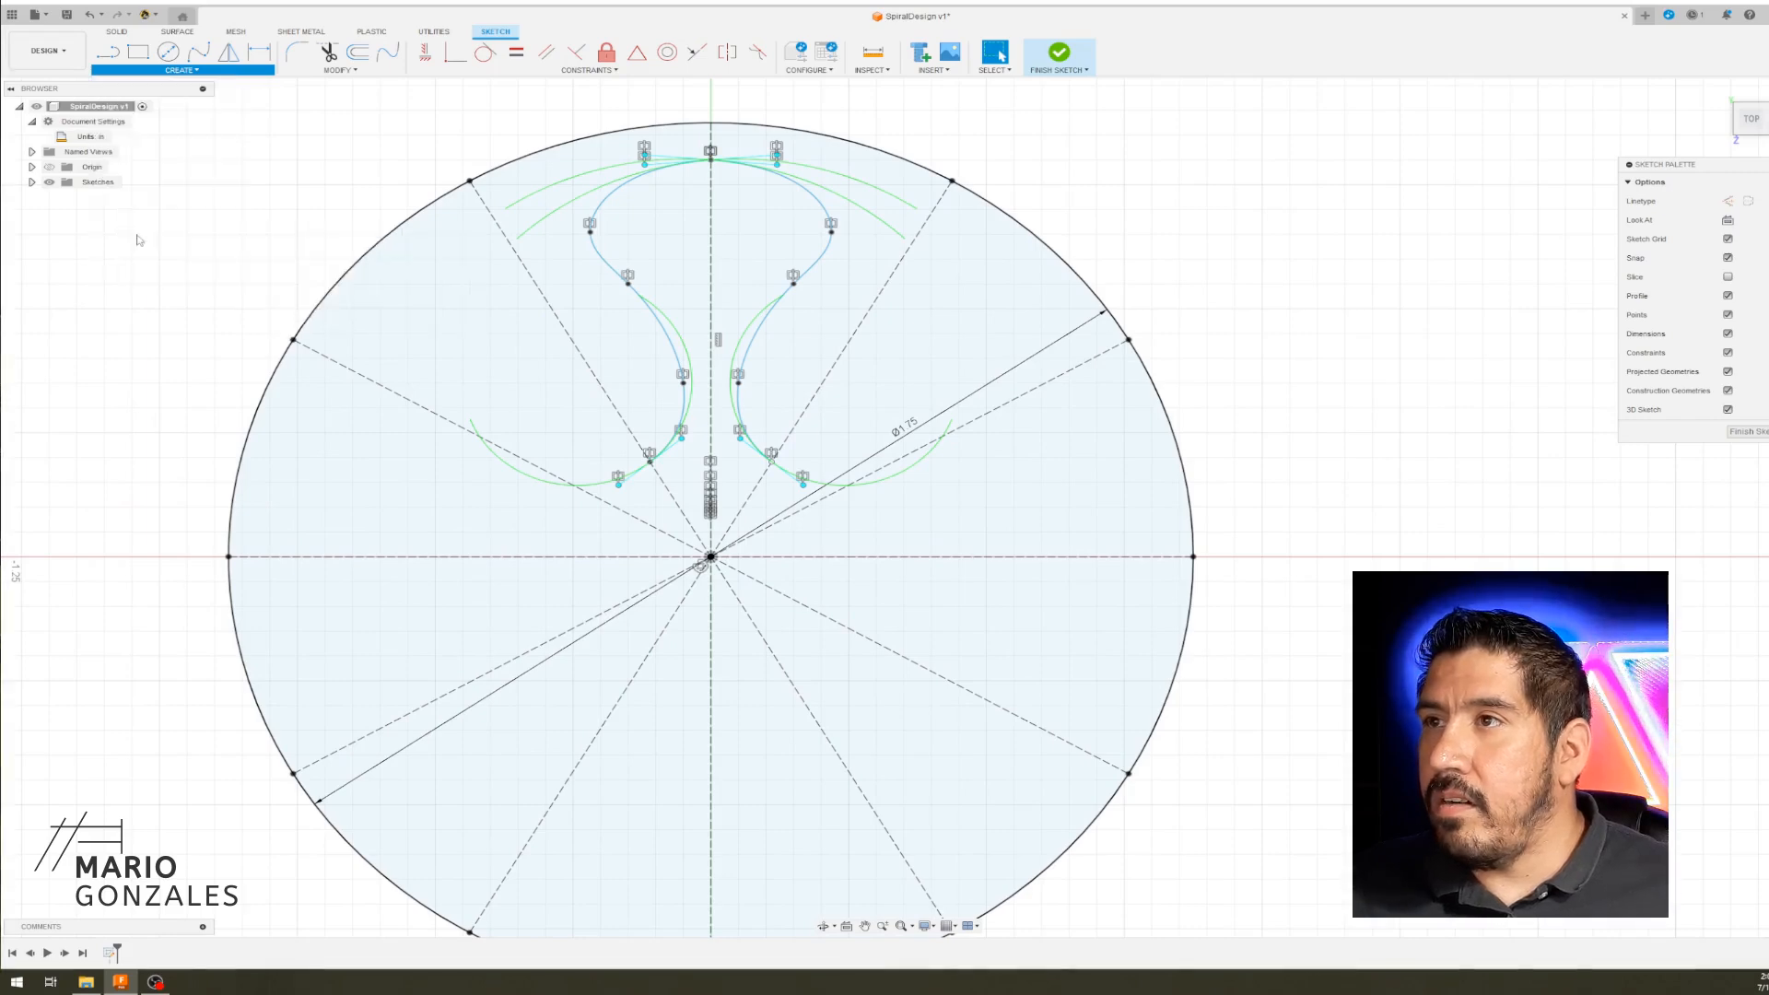
left_click(648, 309)
left_click(778, 304)
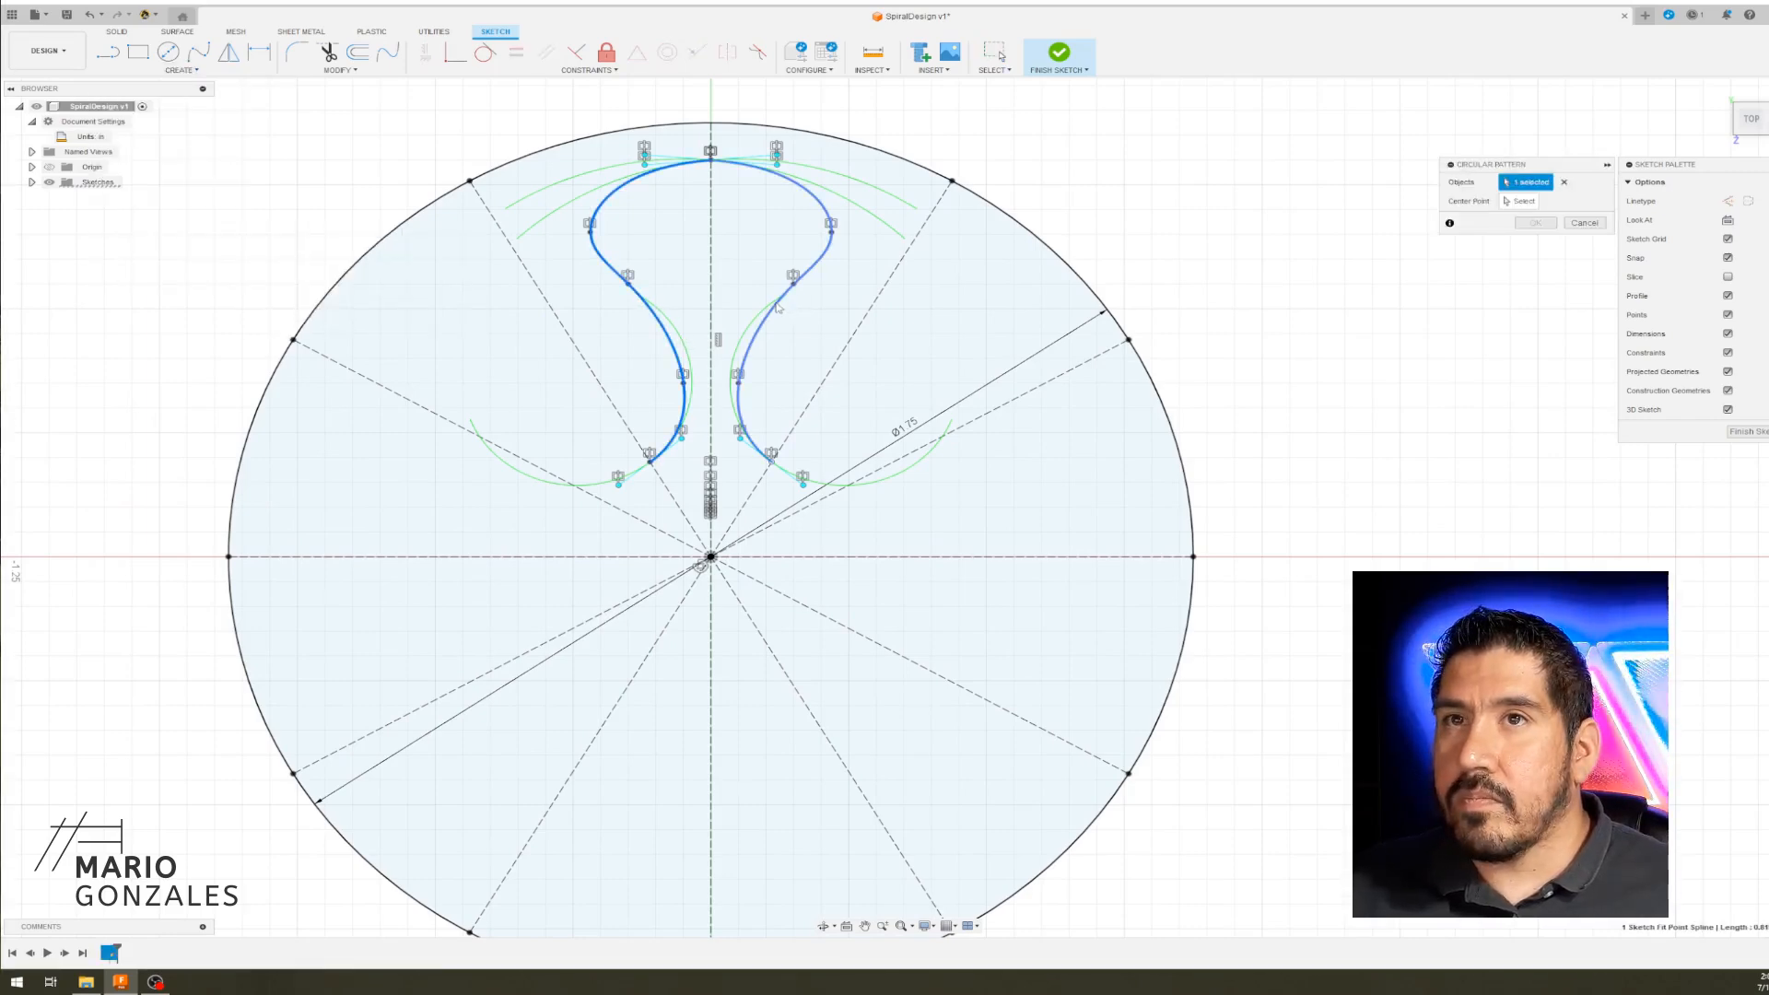
left_click(1523, 203)
scroll(798, 541, "up", 2)
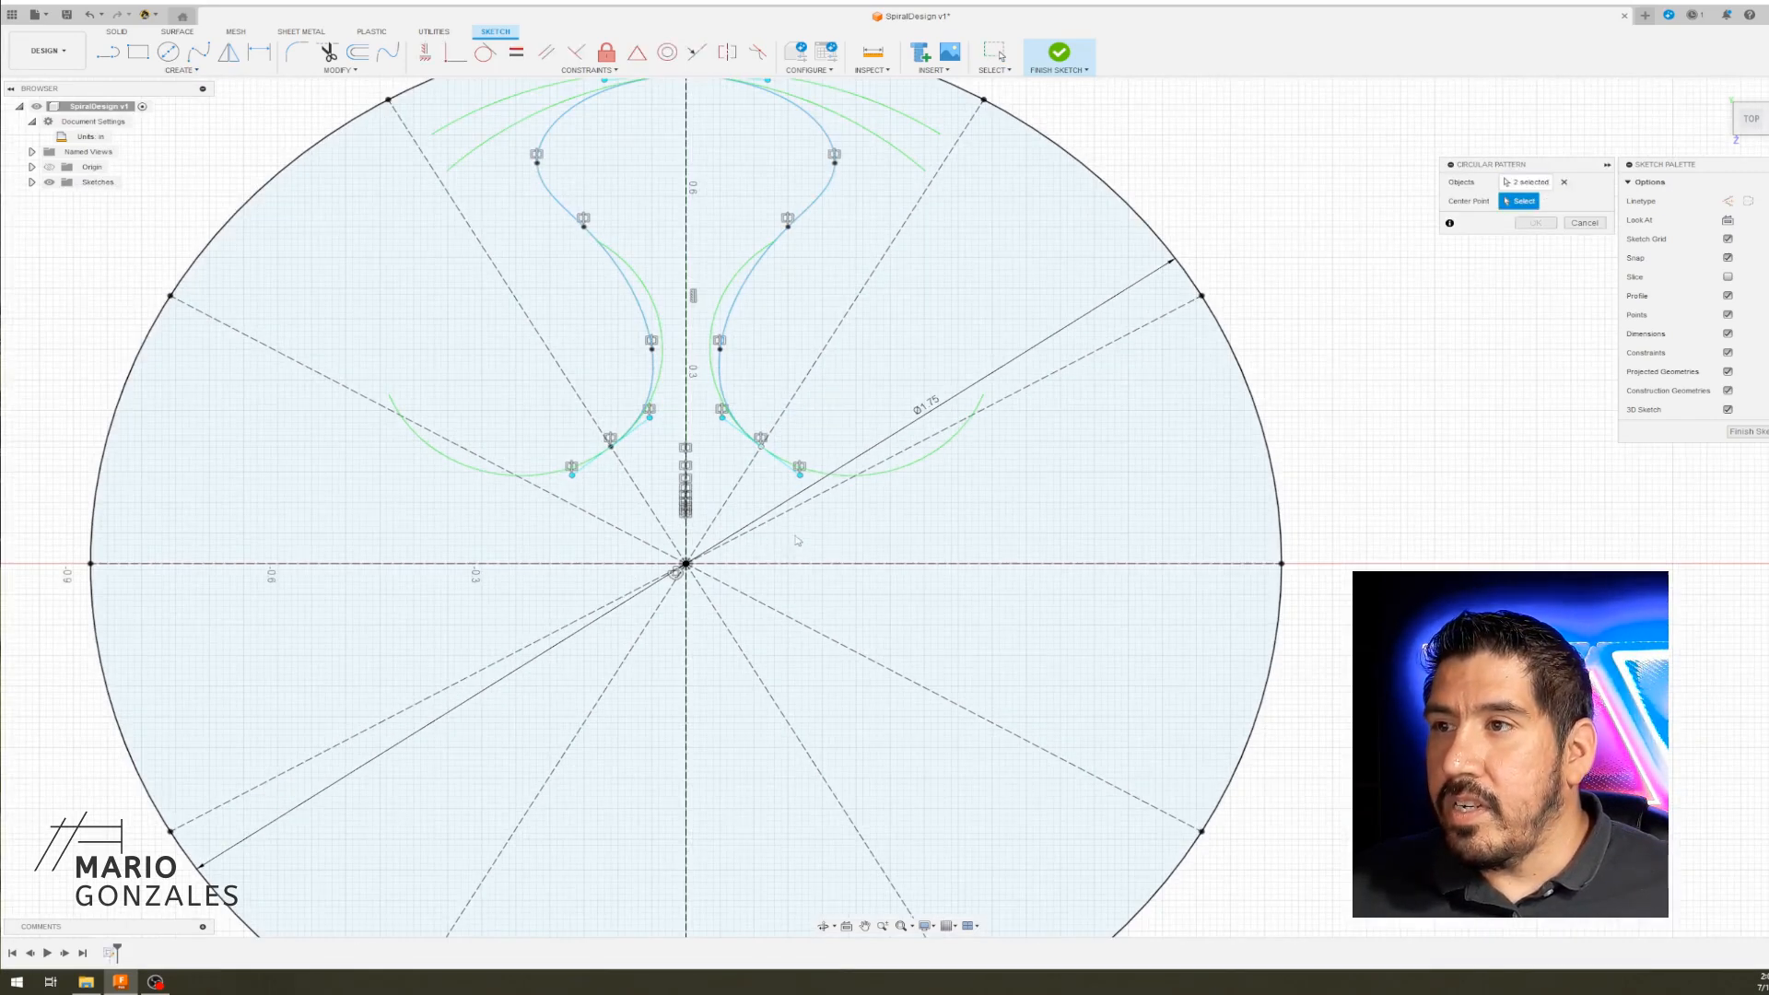
left_click(686, 563)
scroll(1101, 502, "down", 2)
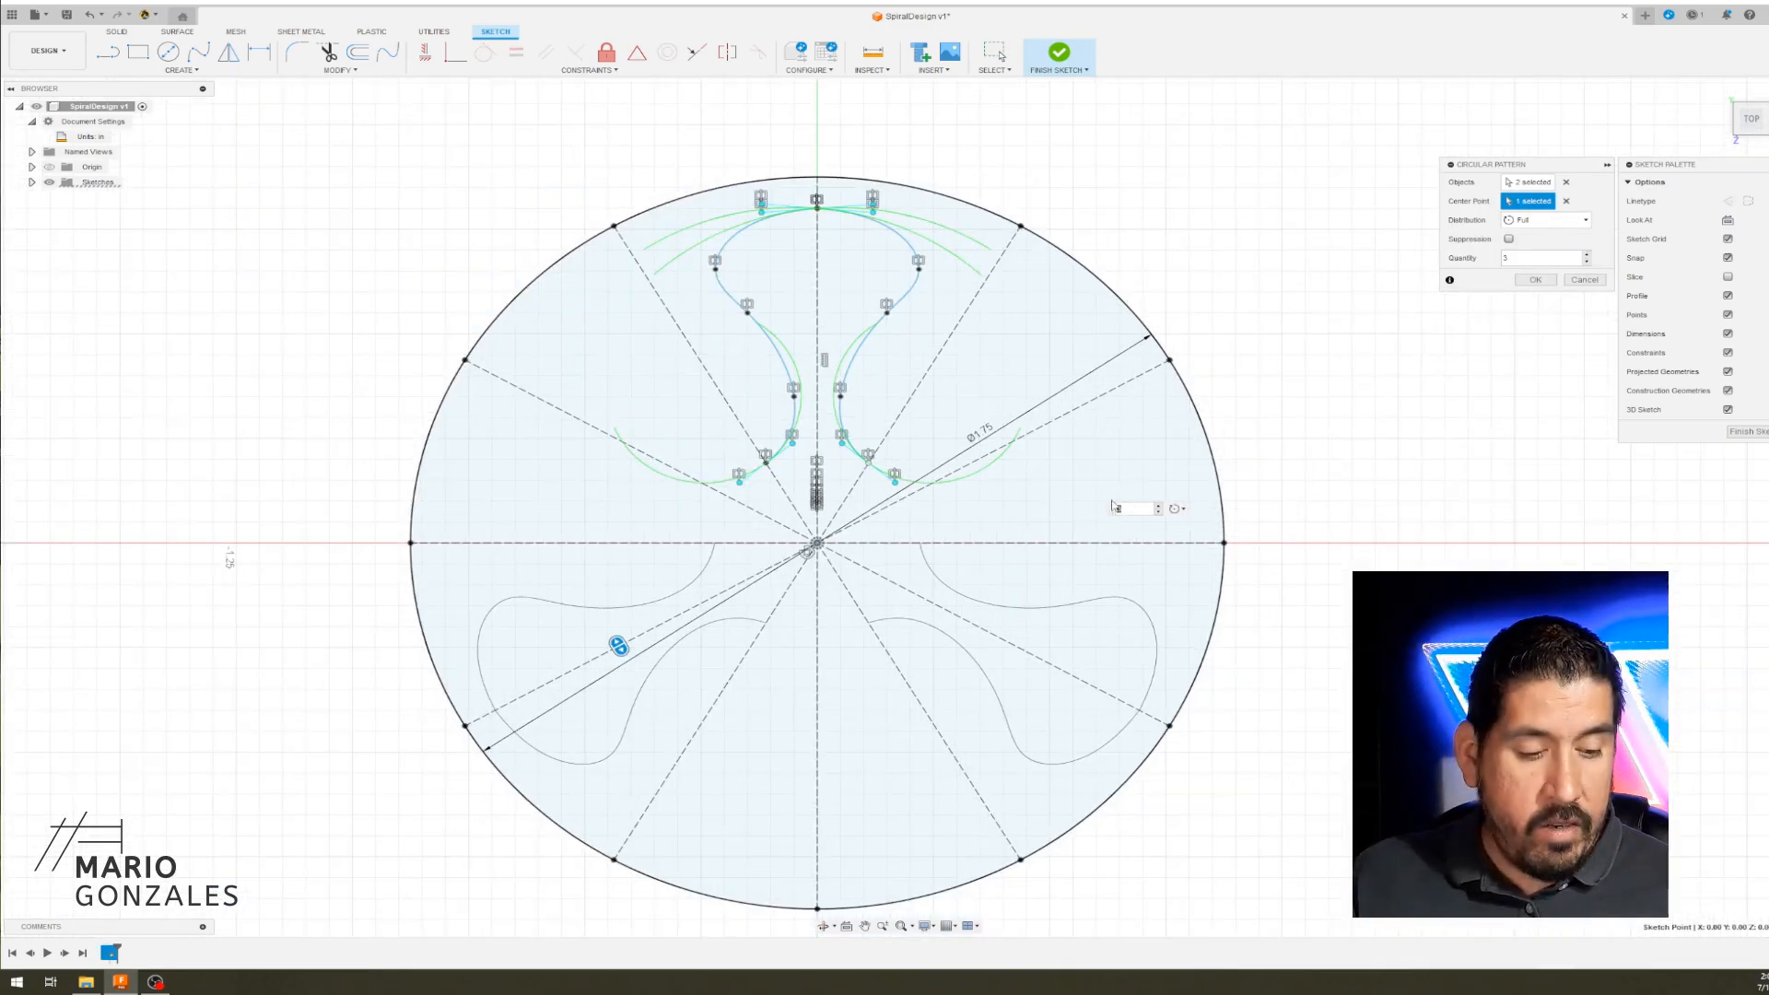
type("6")
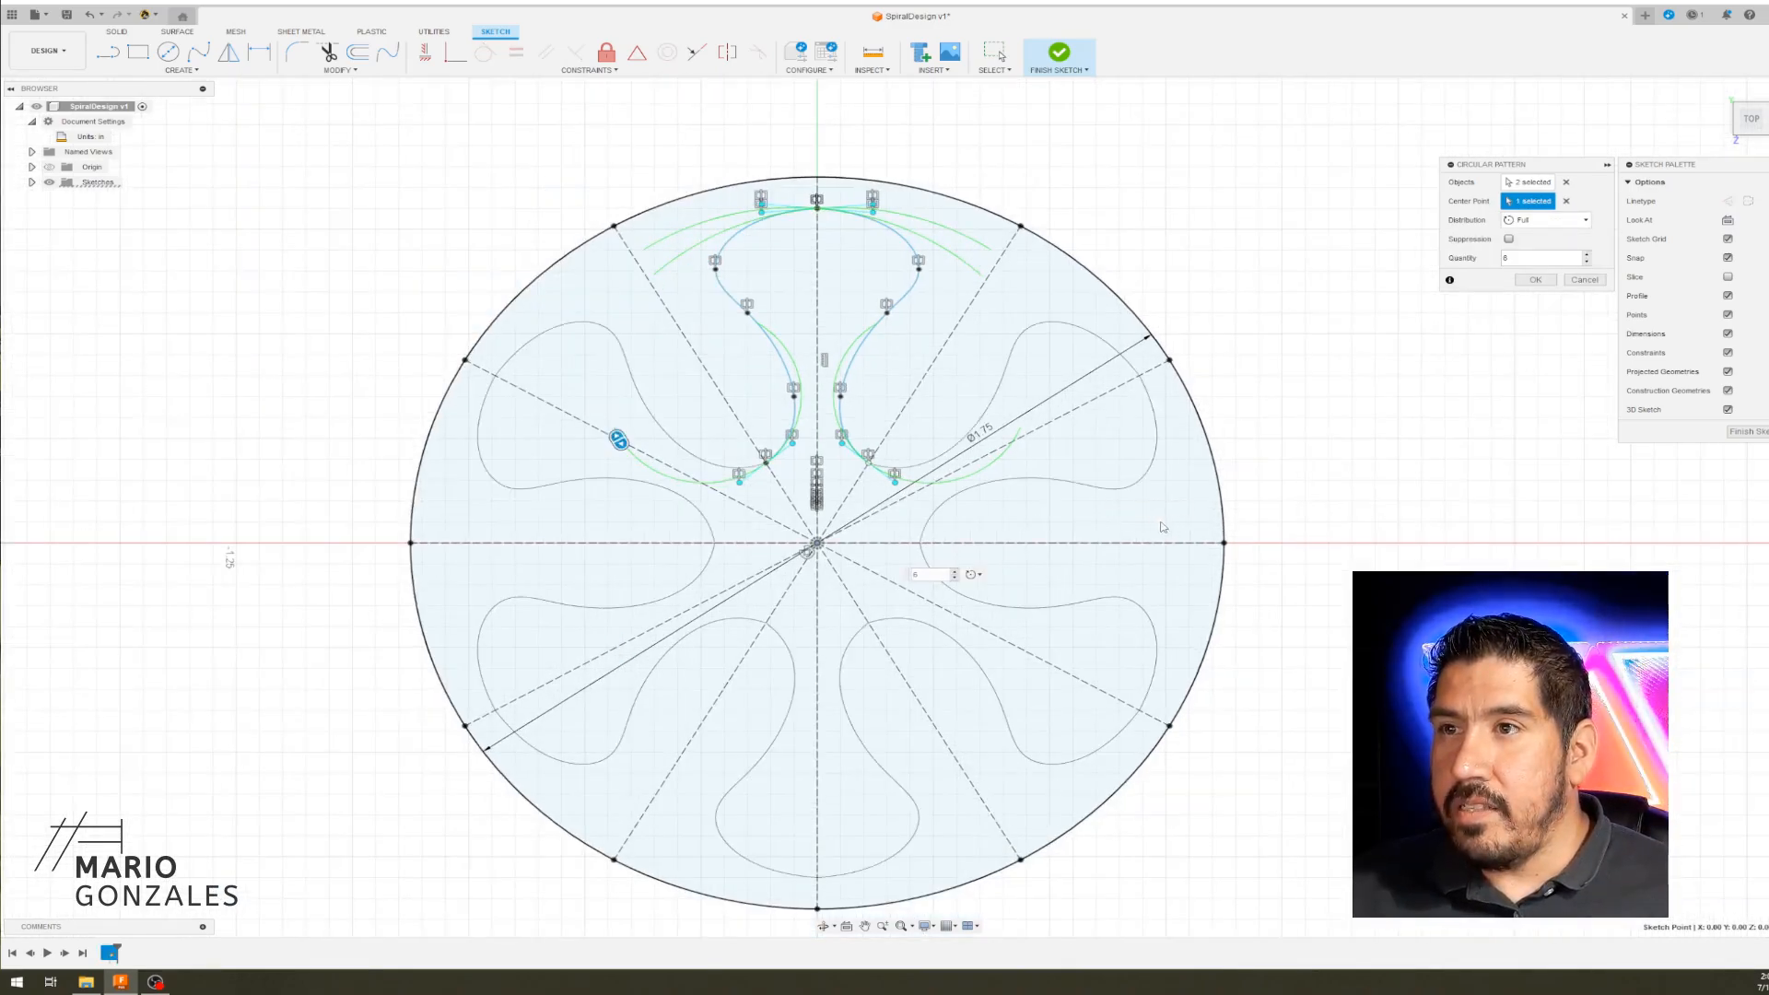
scroll(1188, 474, "down", 2)
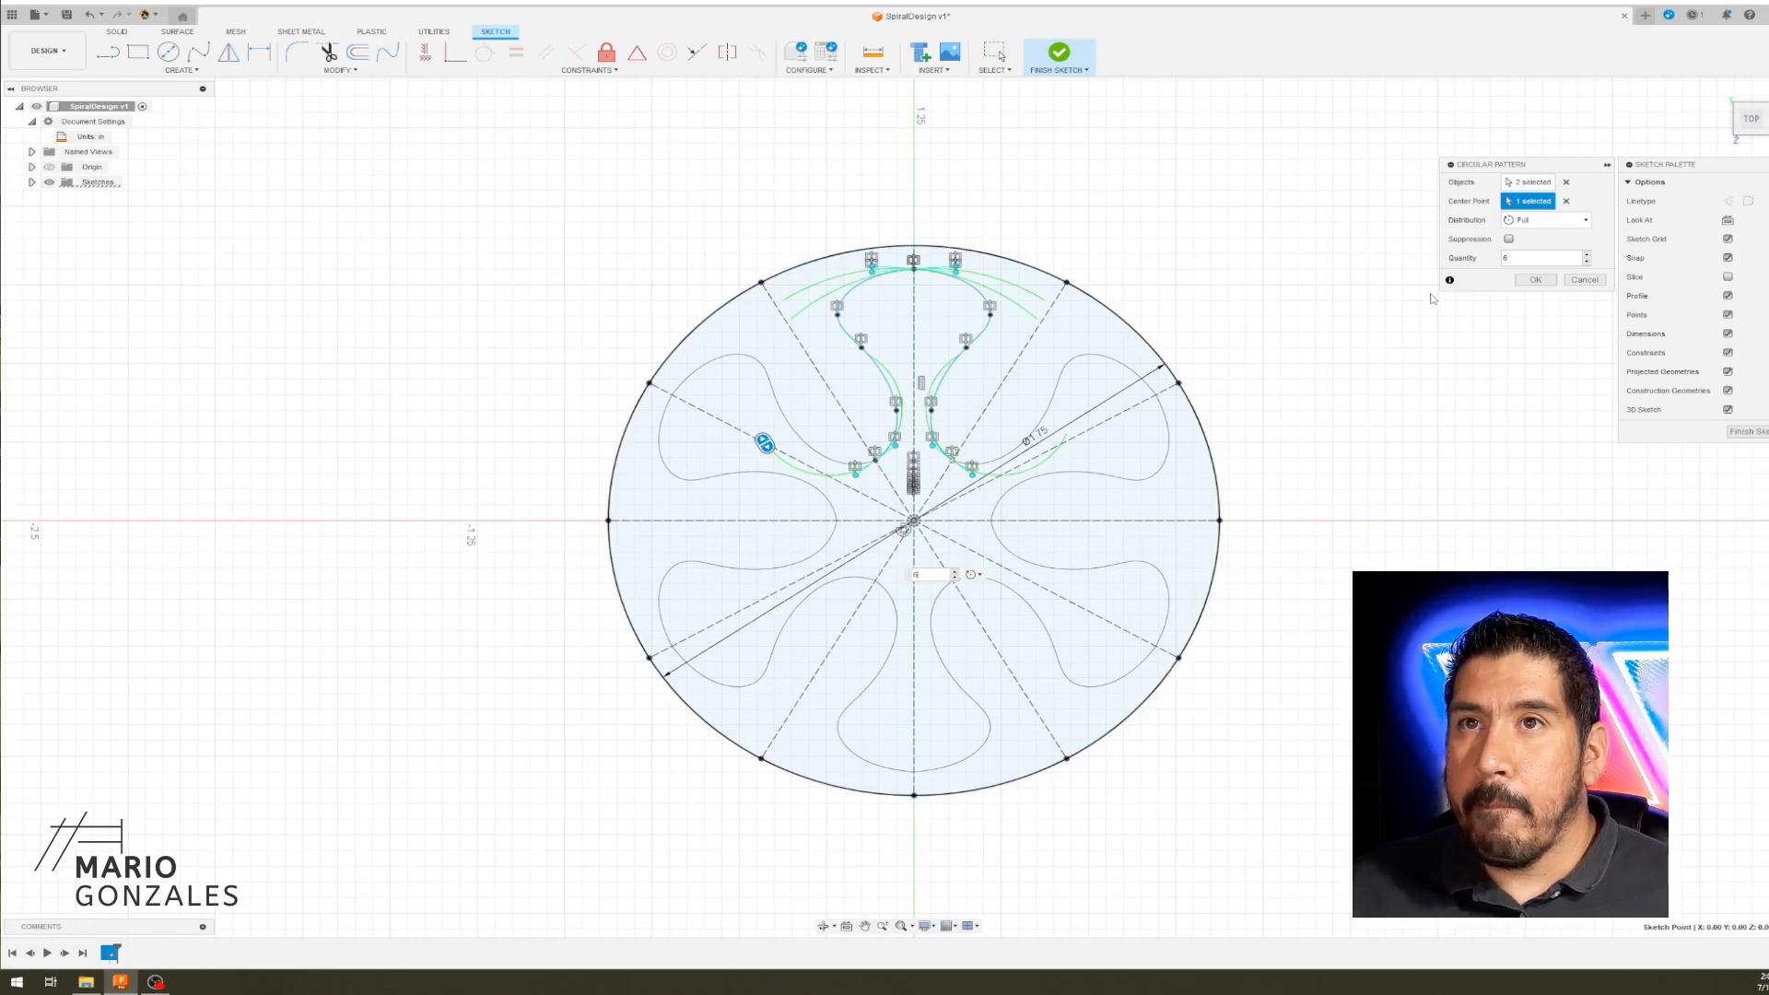
left_click(1534, 280)
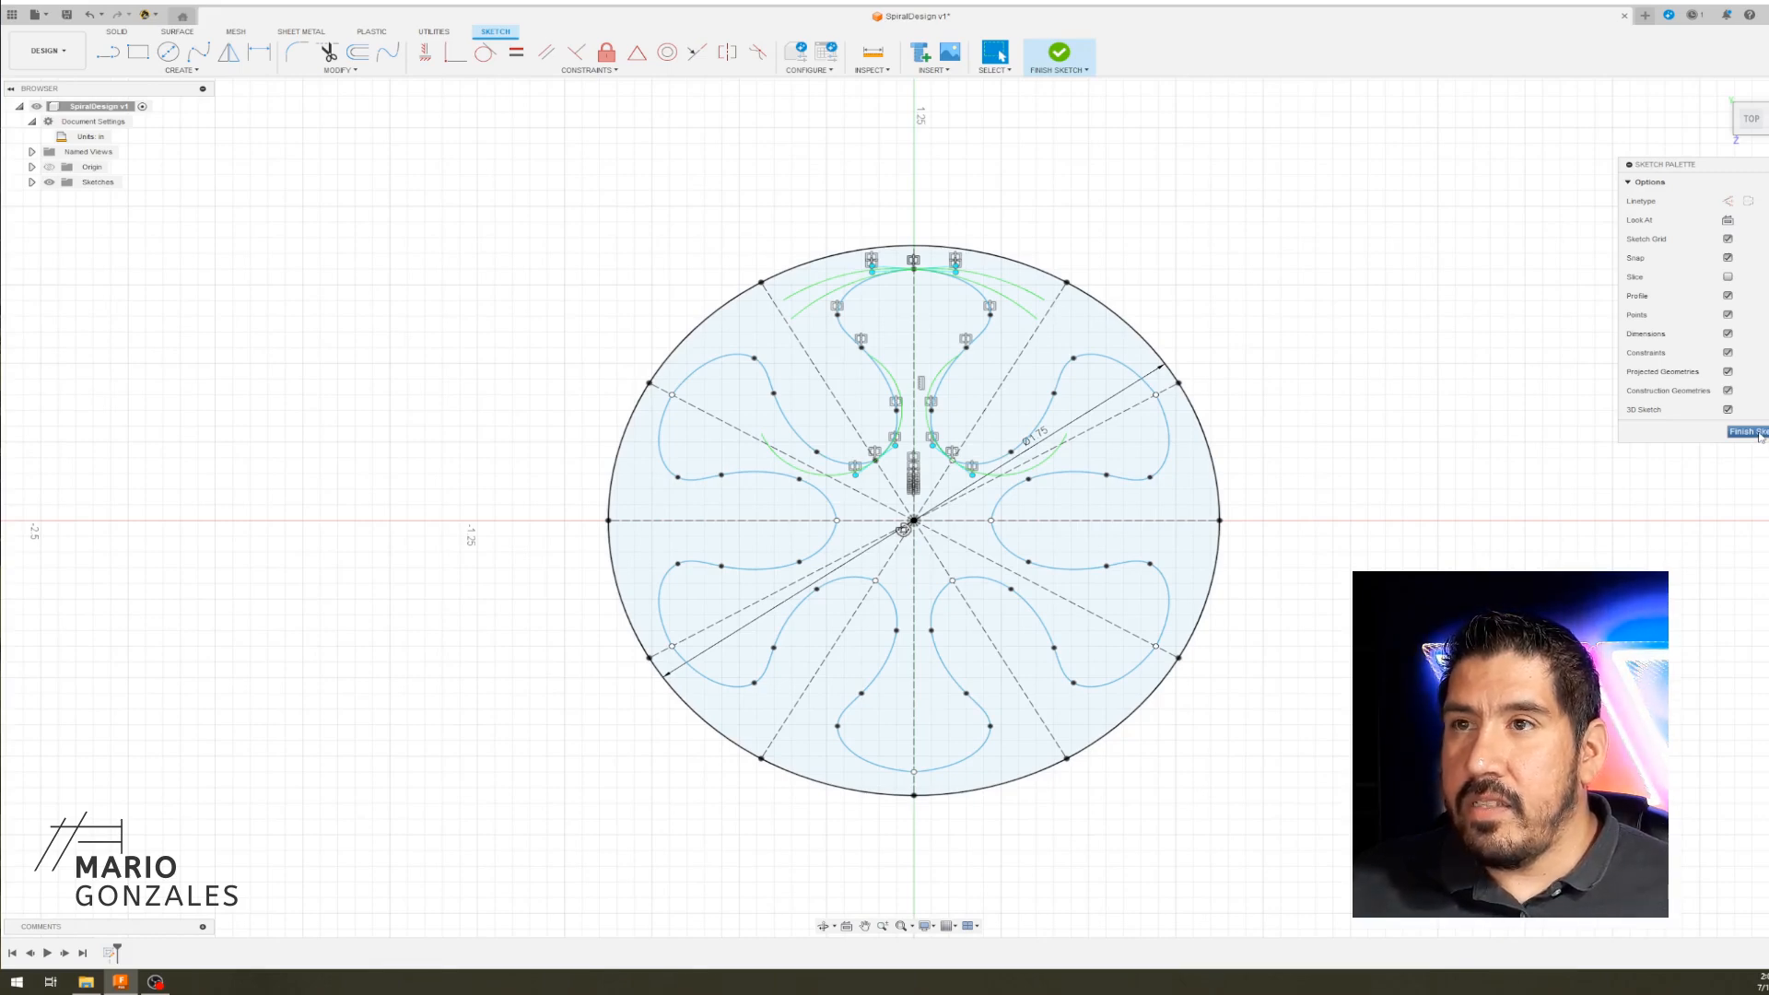
left_click(1752, 432)
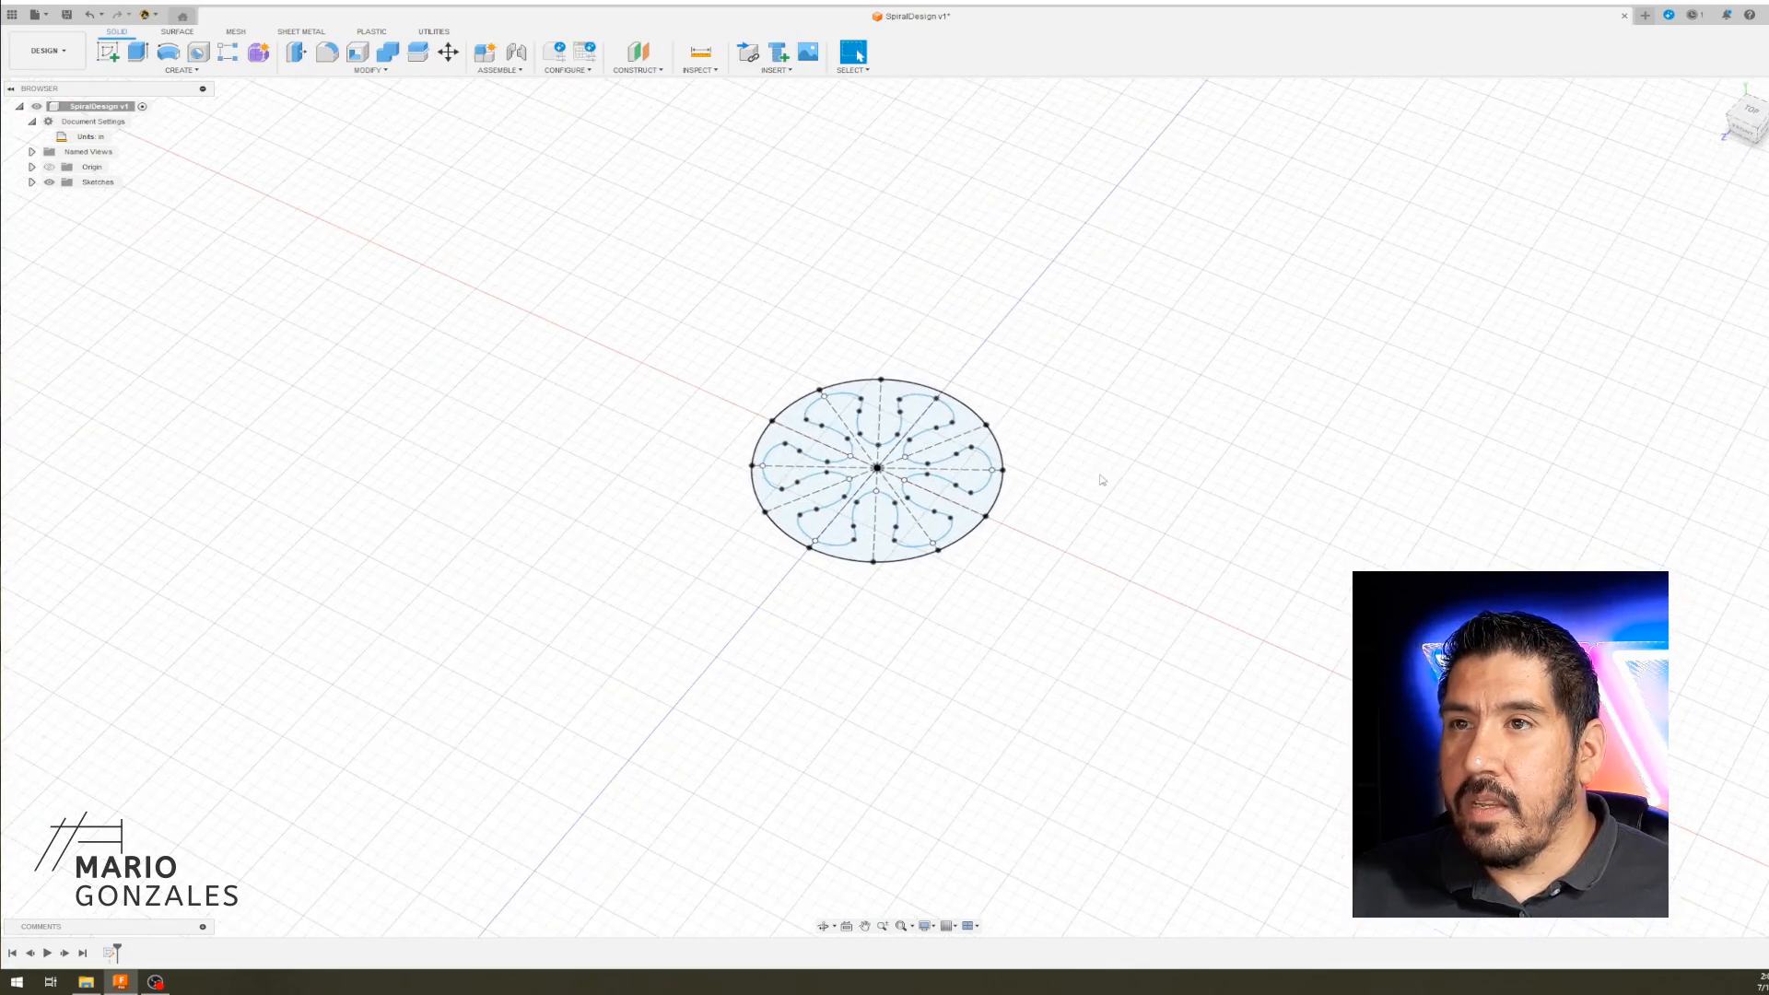
scroll(1254, 530, "up", 2)
mouse_move(1256, 533)
middle_mouse_down("shift")
mouse_move(1263, 501)
mouse_move(1252, 524)
middle_mouse_up("shift")
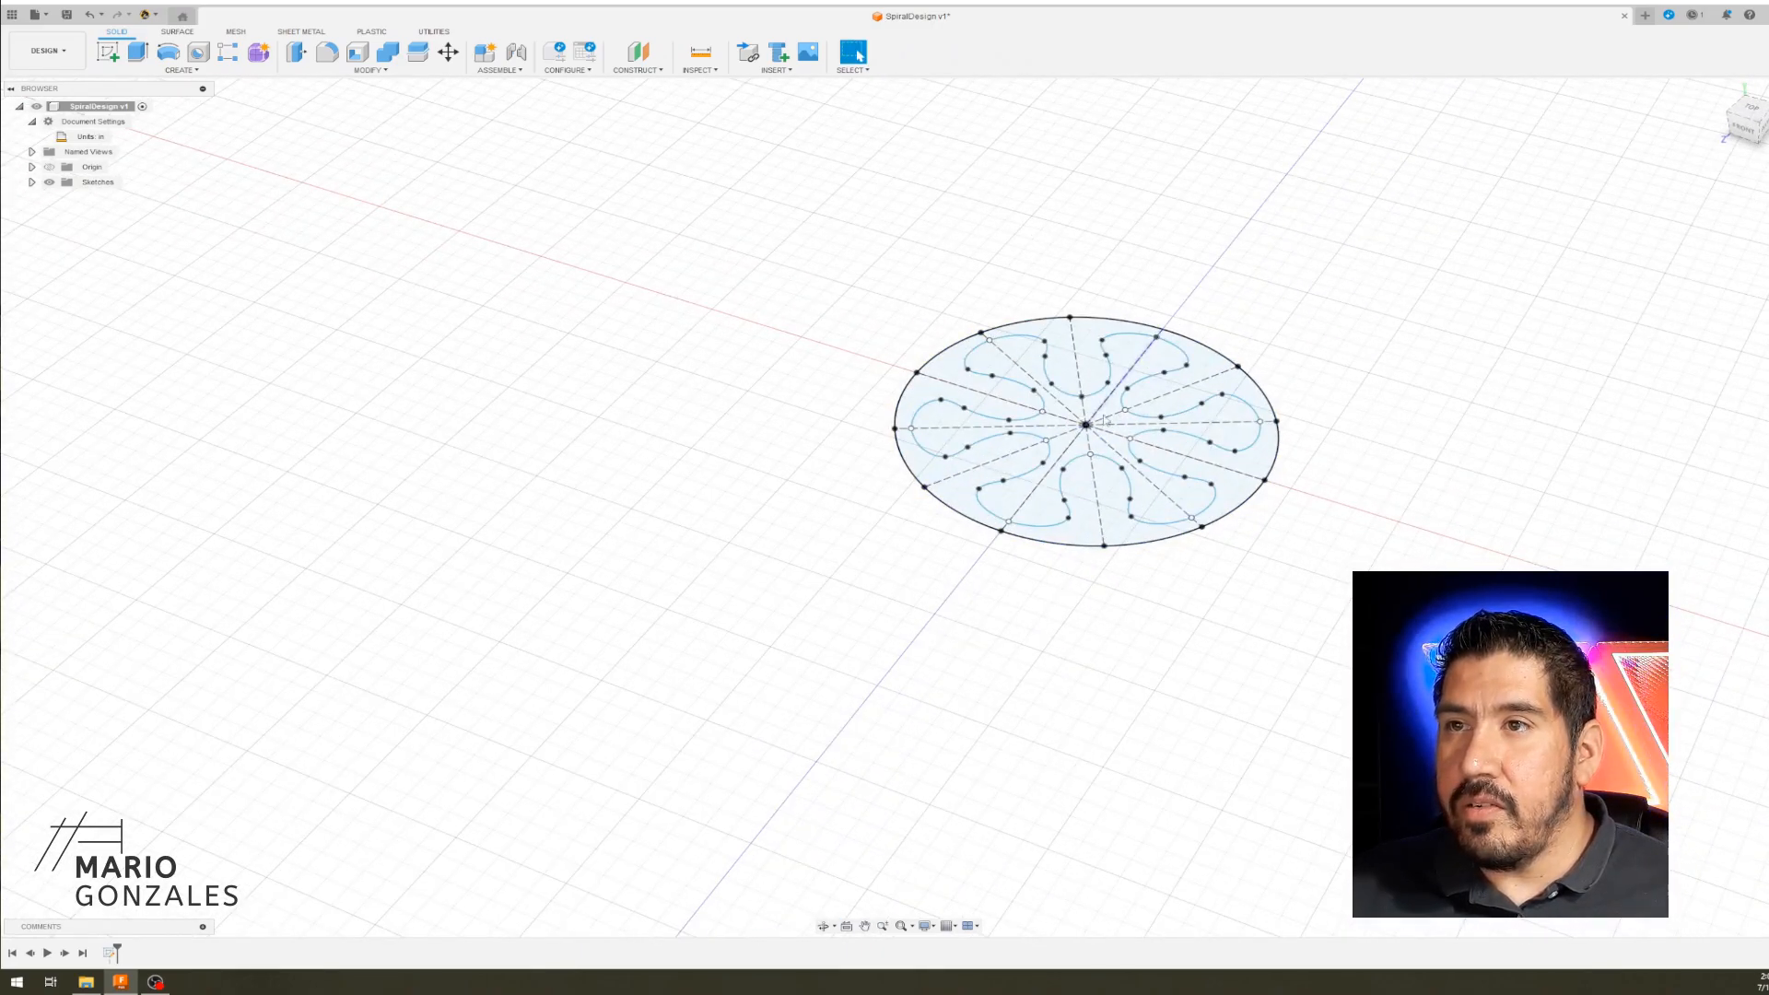
scroll(1149, 444, "up", 3)
scroll(1228, 619, "down", 2)
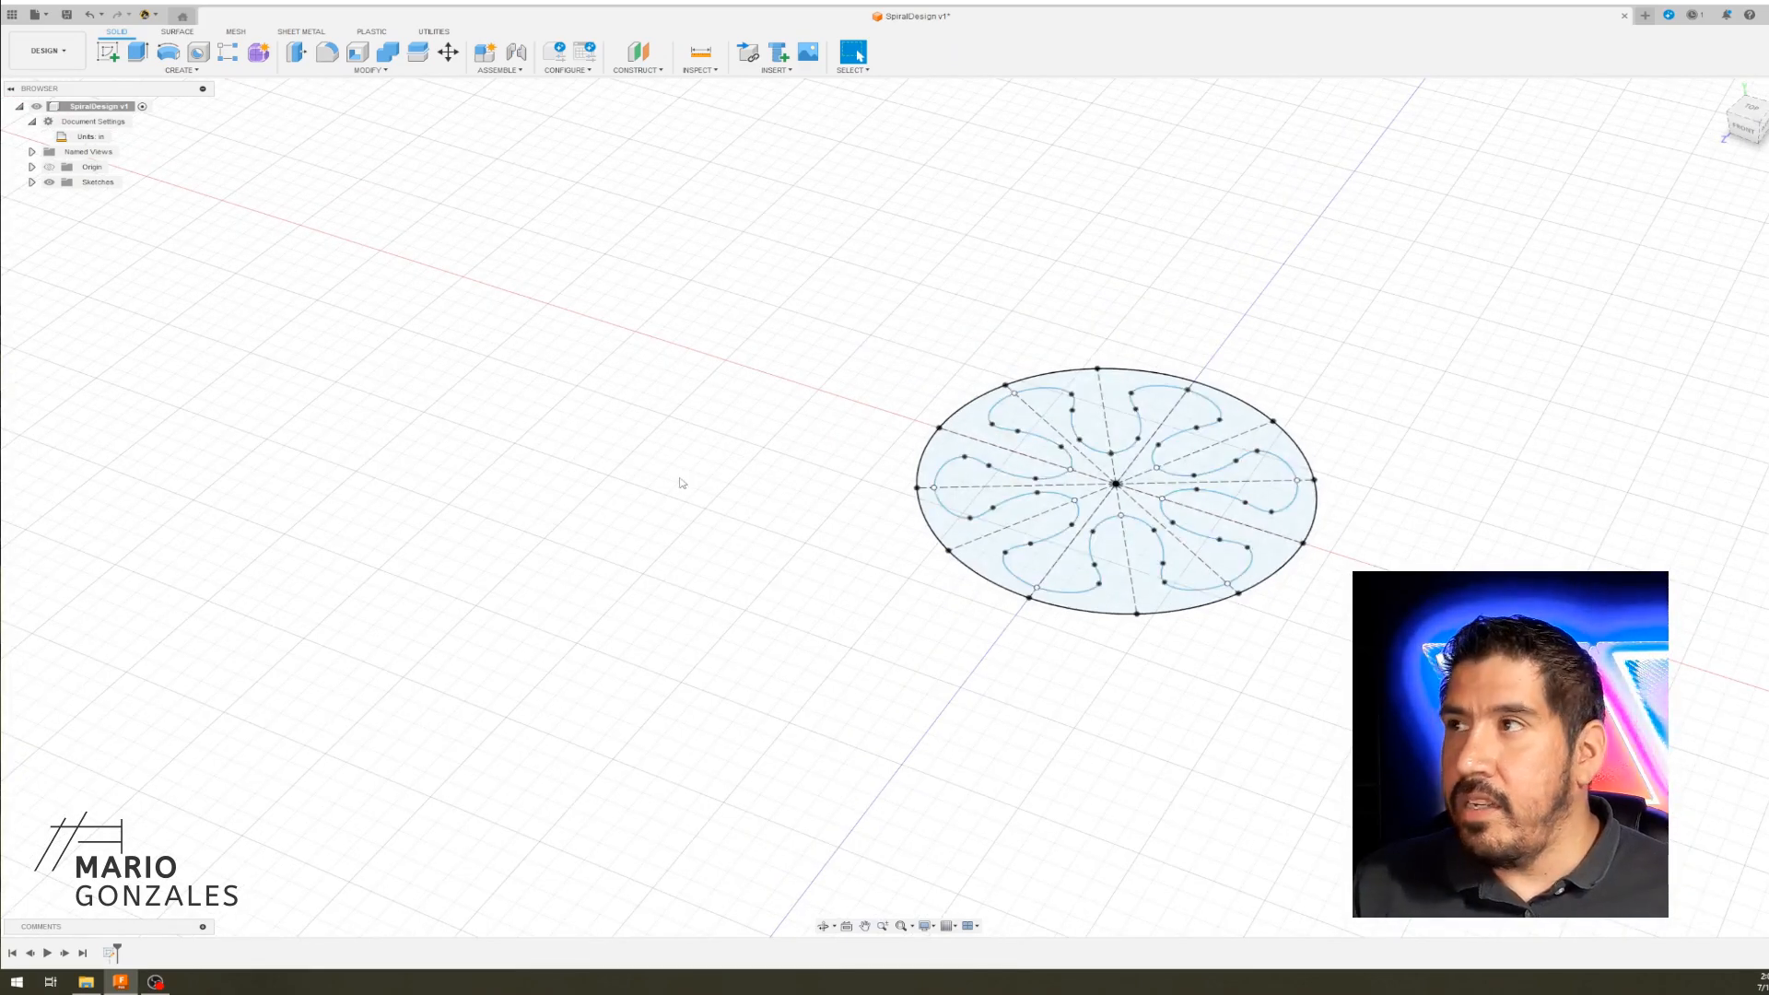
key("ctrl+z")
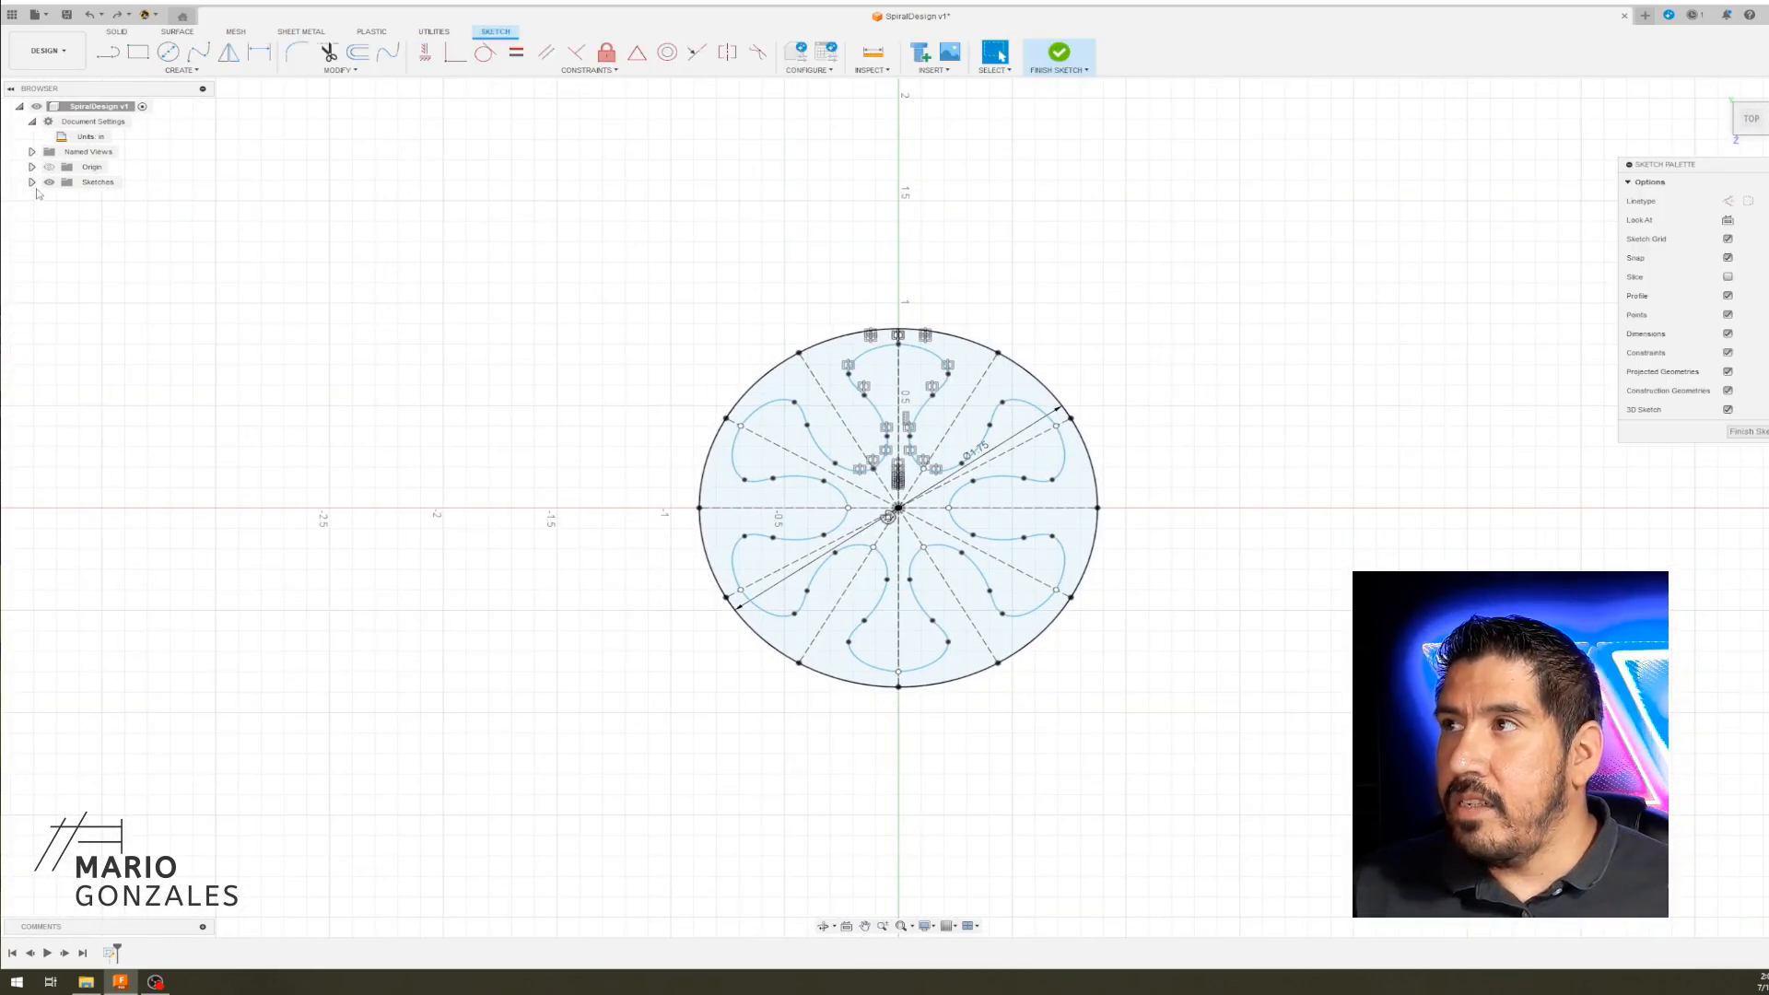
- Draw a 3 in line straight up from the circle's center, perpendicular to the circle's plane, and finish the sketch
left_click(31, 182)
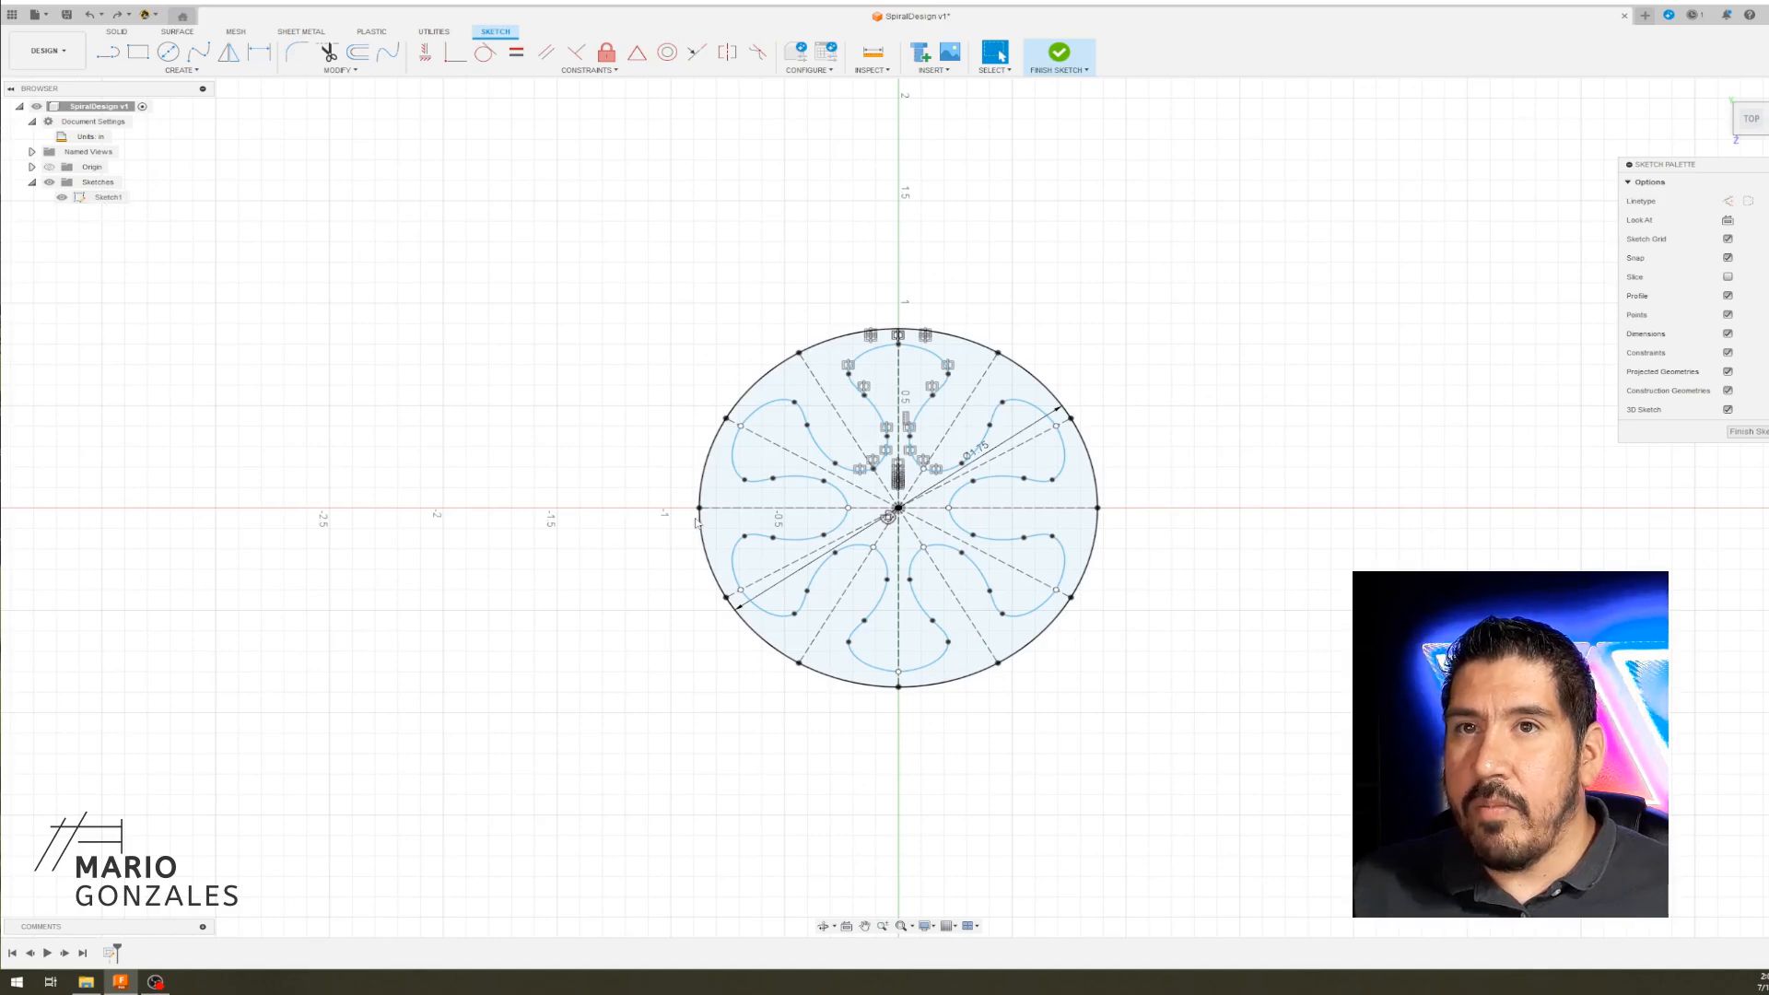
scroll(1327, 546, "up", 2)
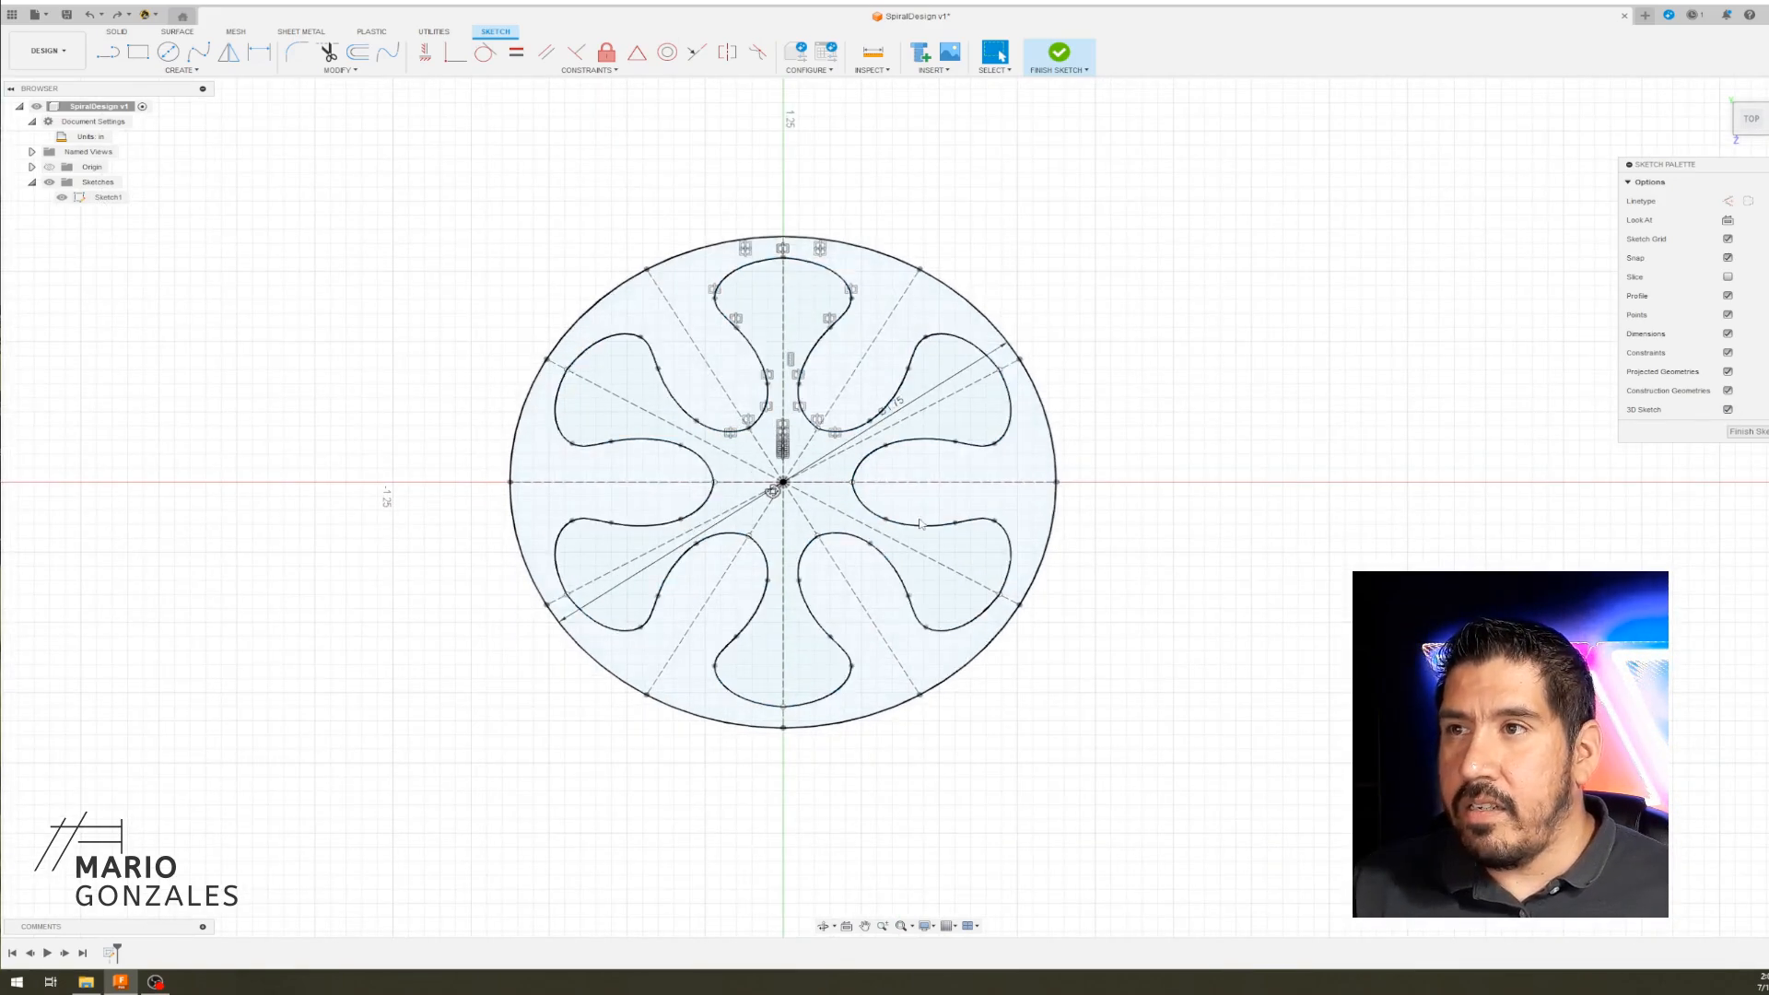
middle_click_drag(1133, 517, 1086, 449, "shift")
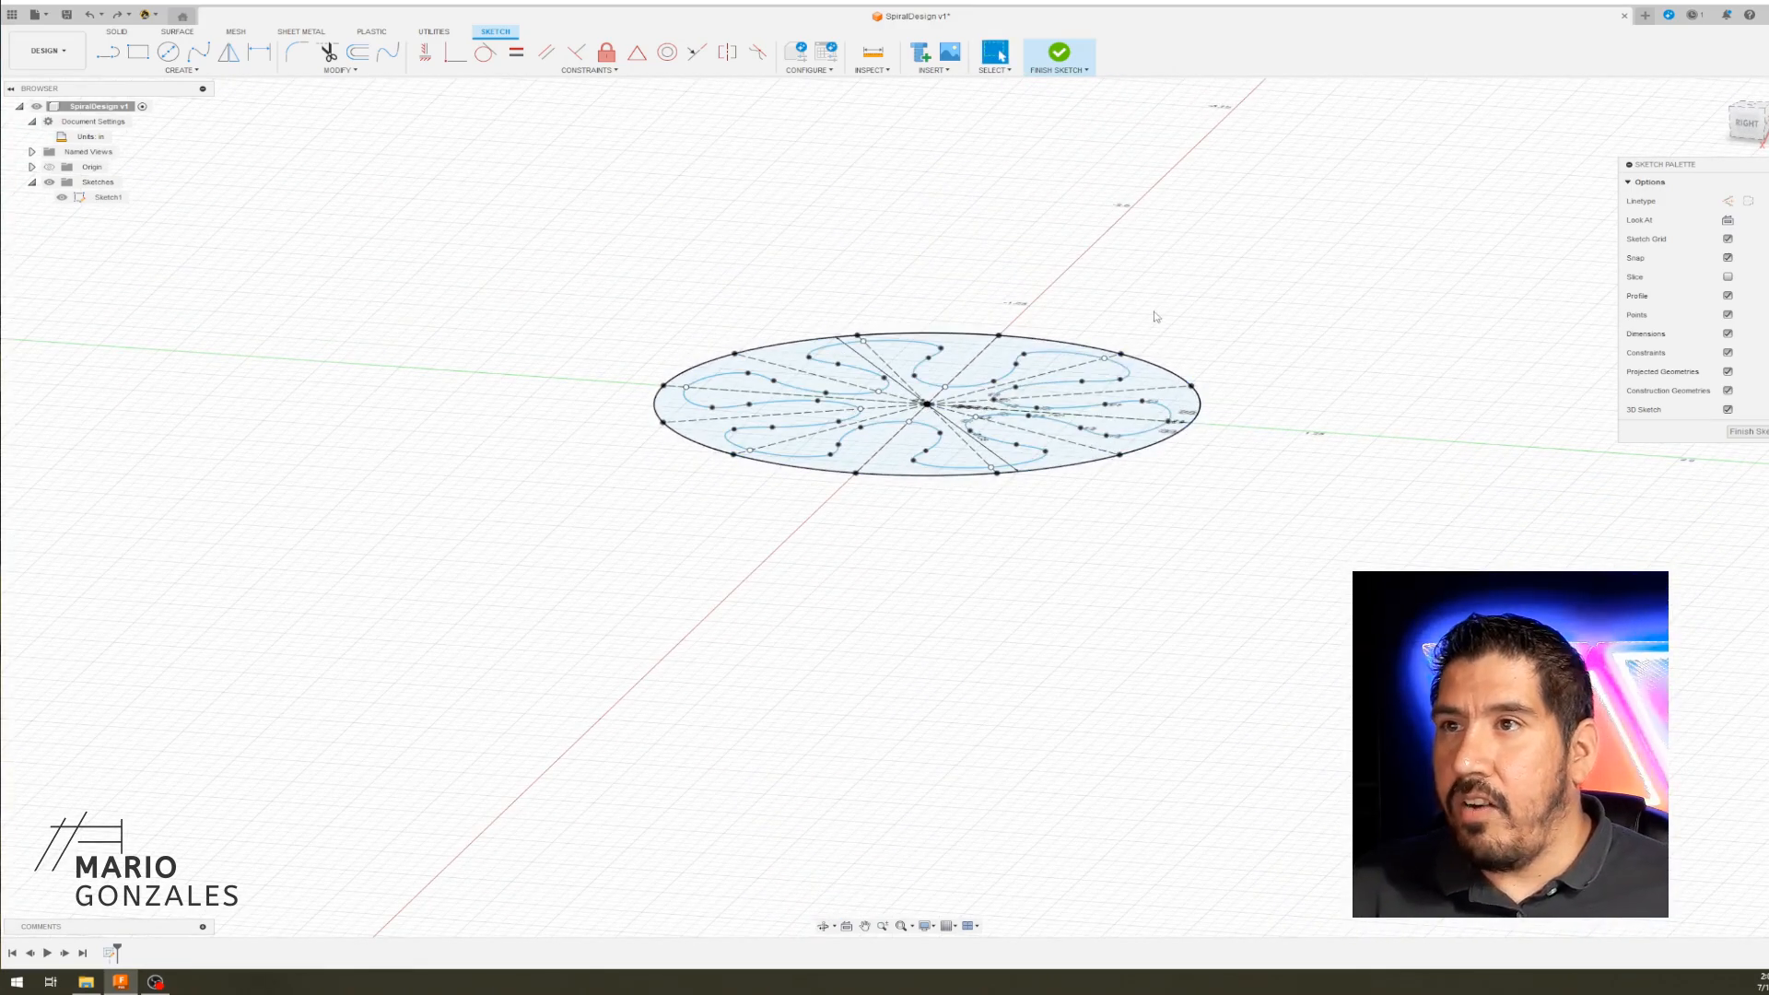
key("l")
scroll(948, 341, "up", 3)
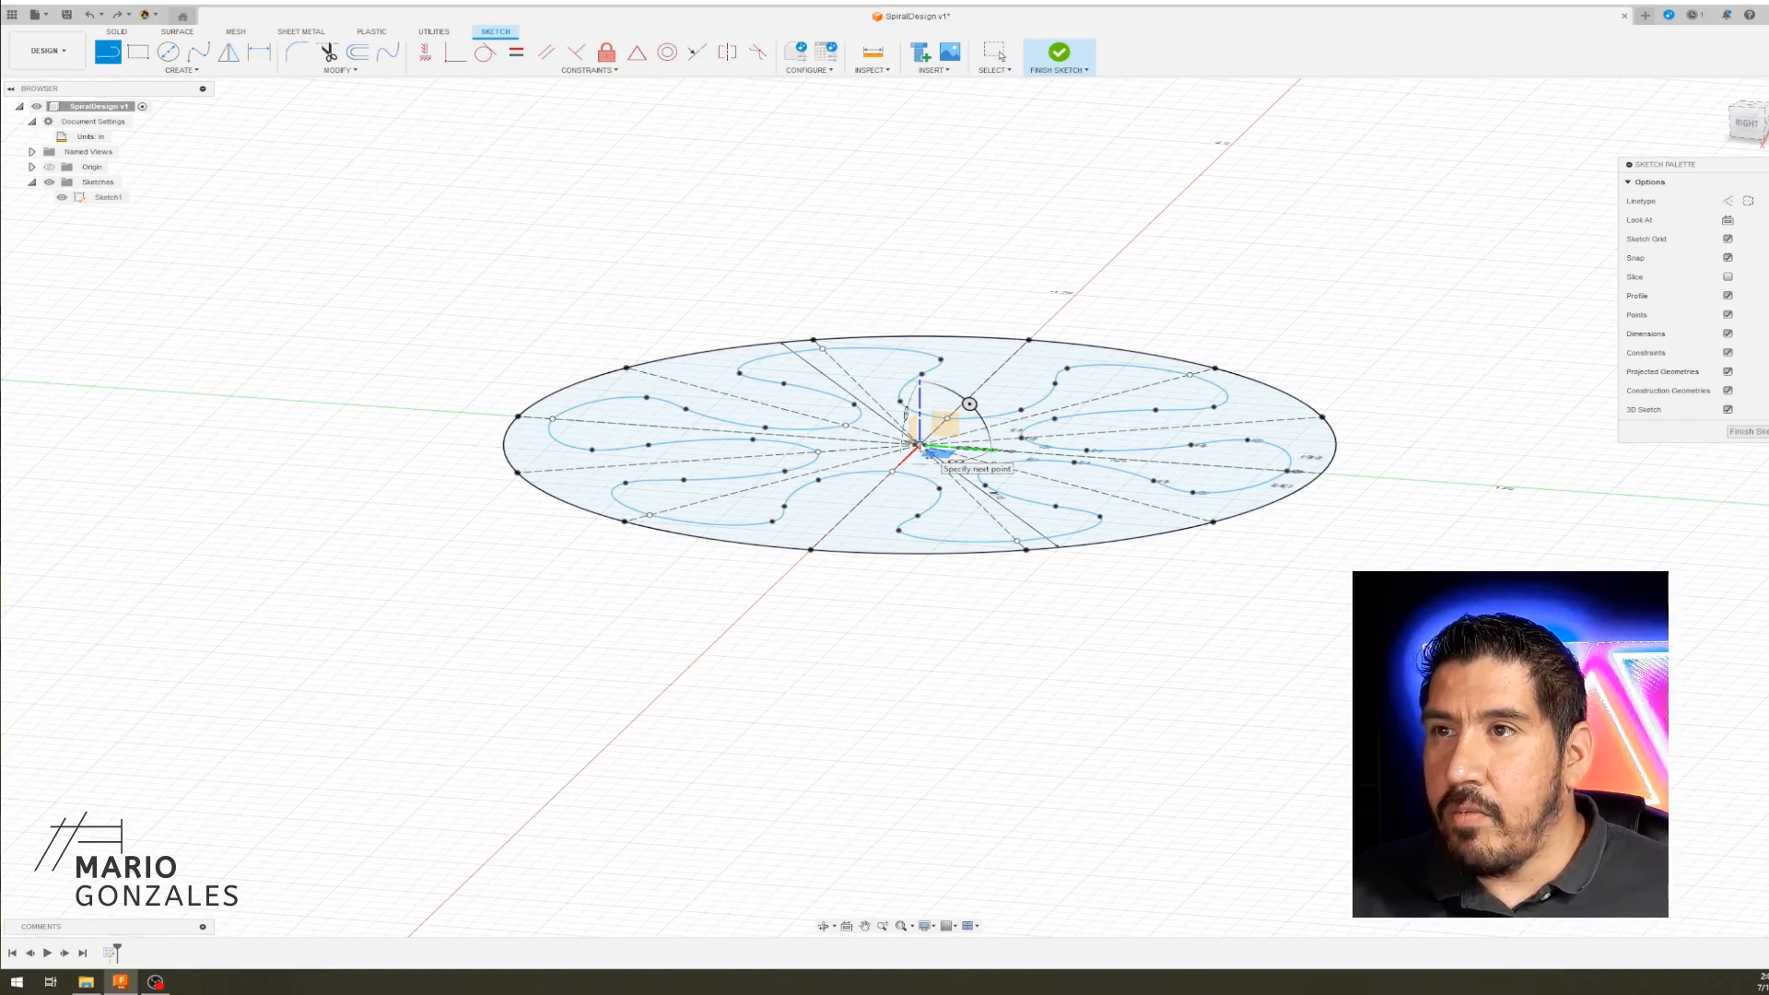
left_click(920, 445)
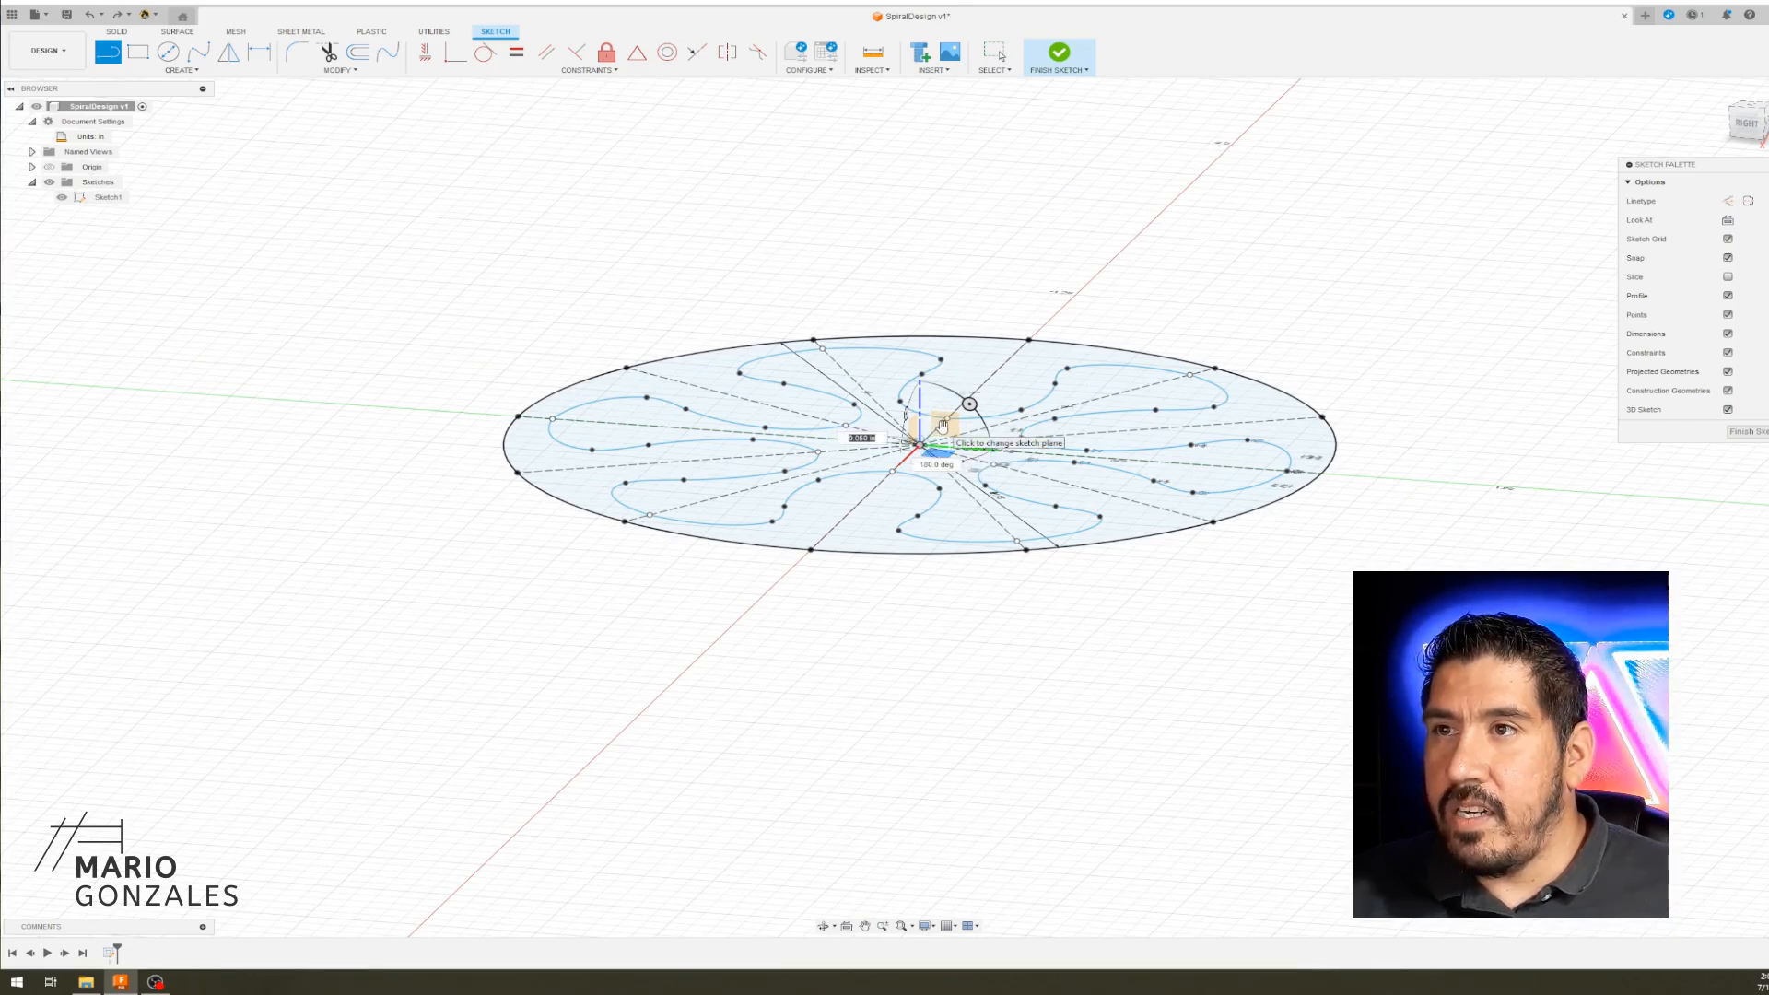
left_click(943, 425)
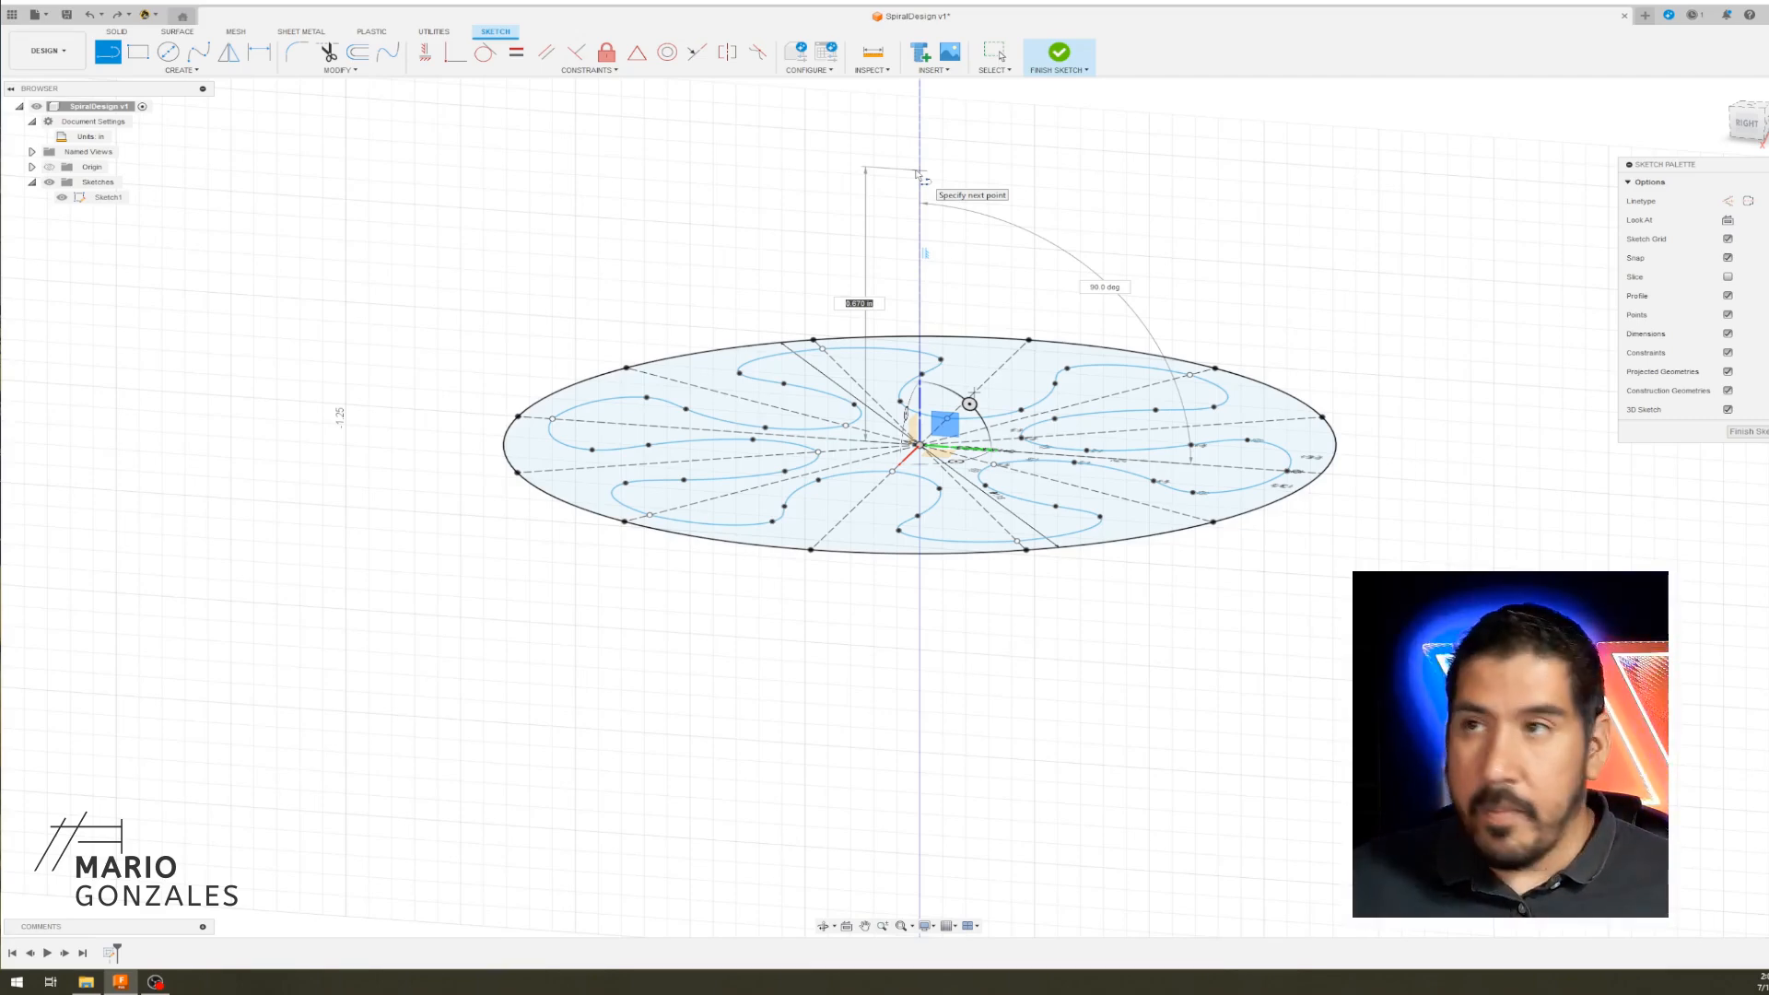
type("3")
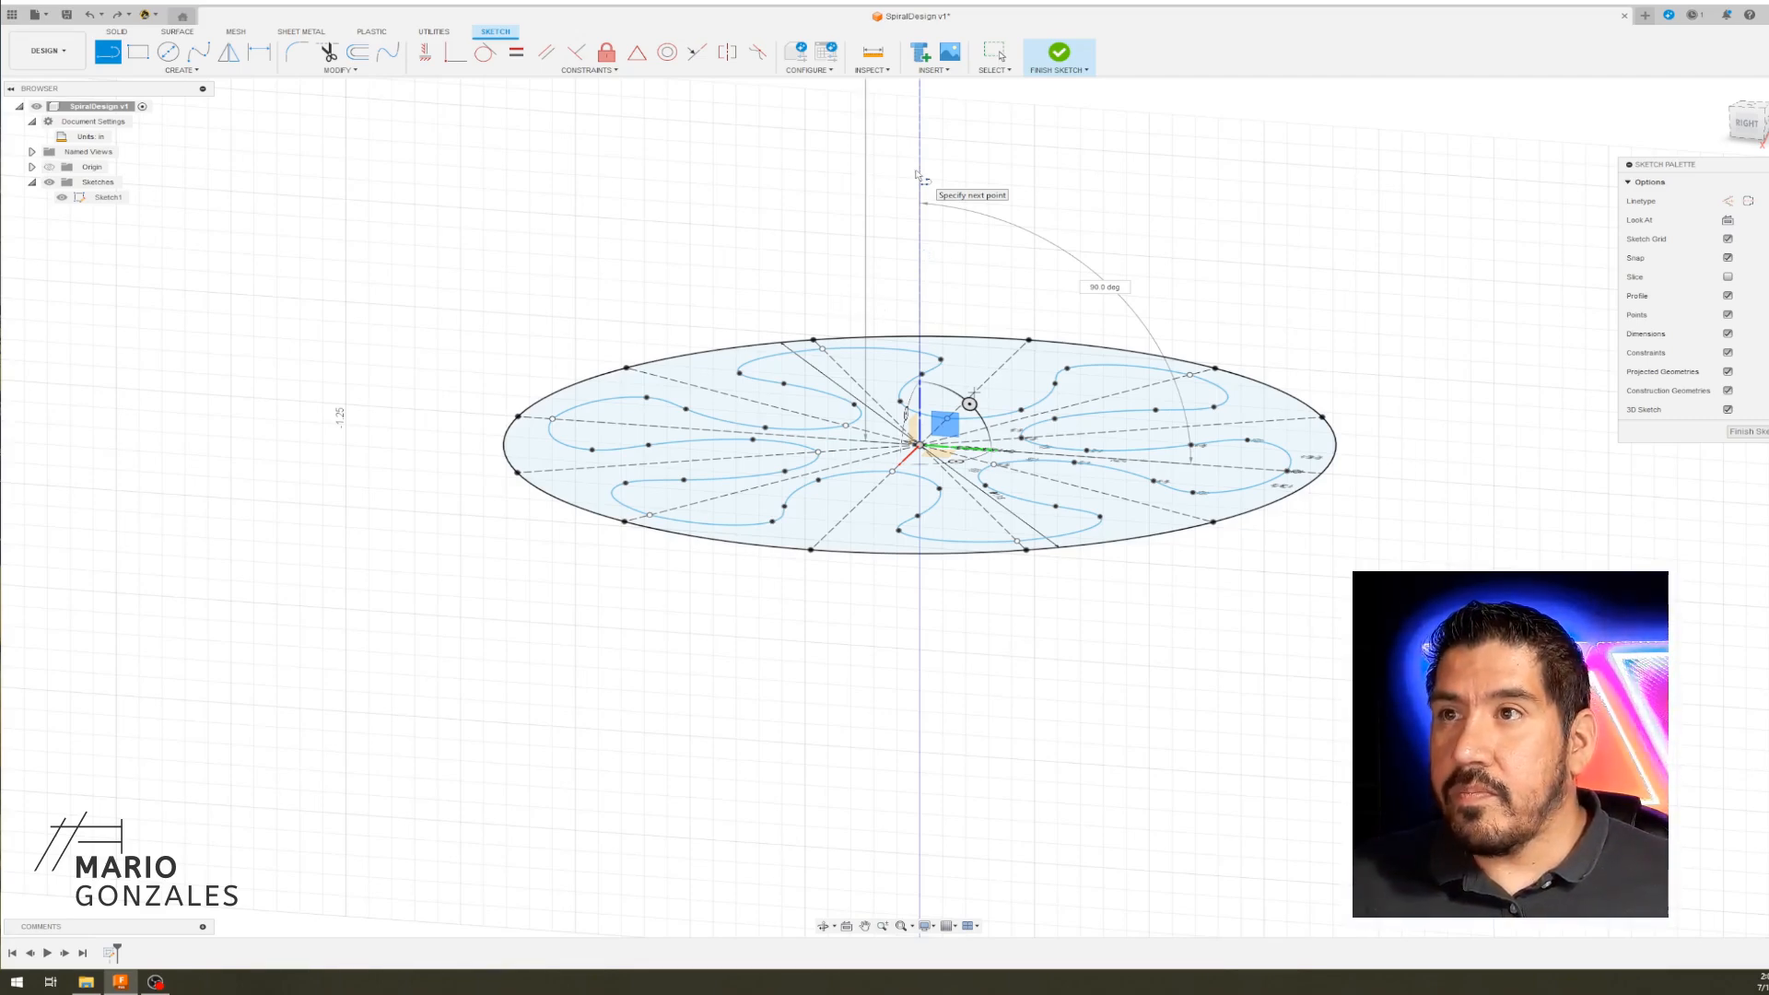
key("Return")
scroll(1046, 419, "down", 5)
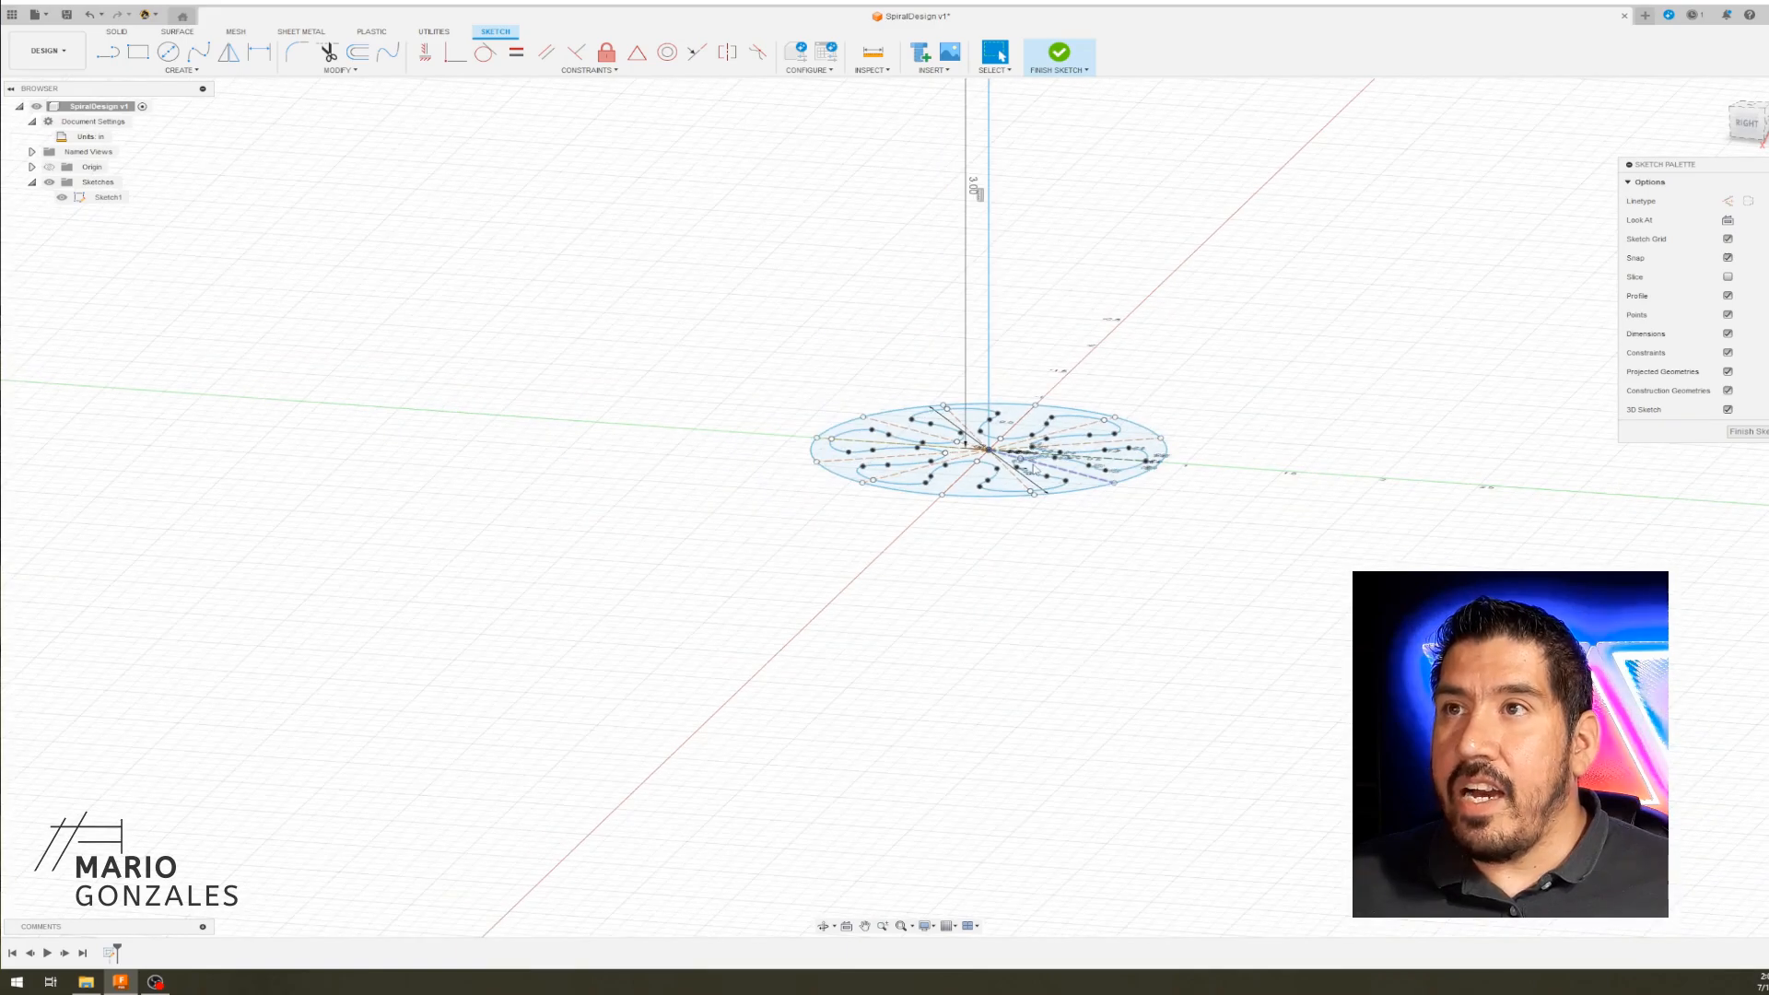
middle_click_drag(1092, 310, 1000, 484)
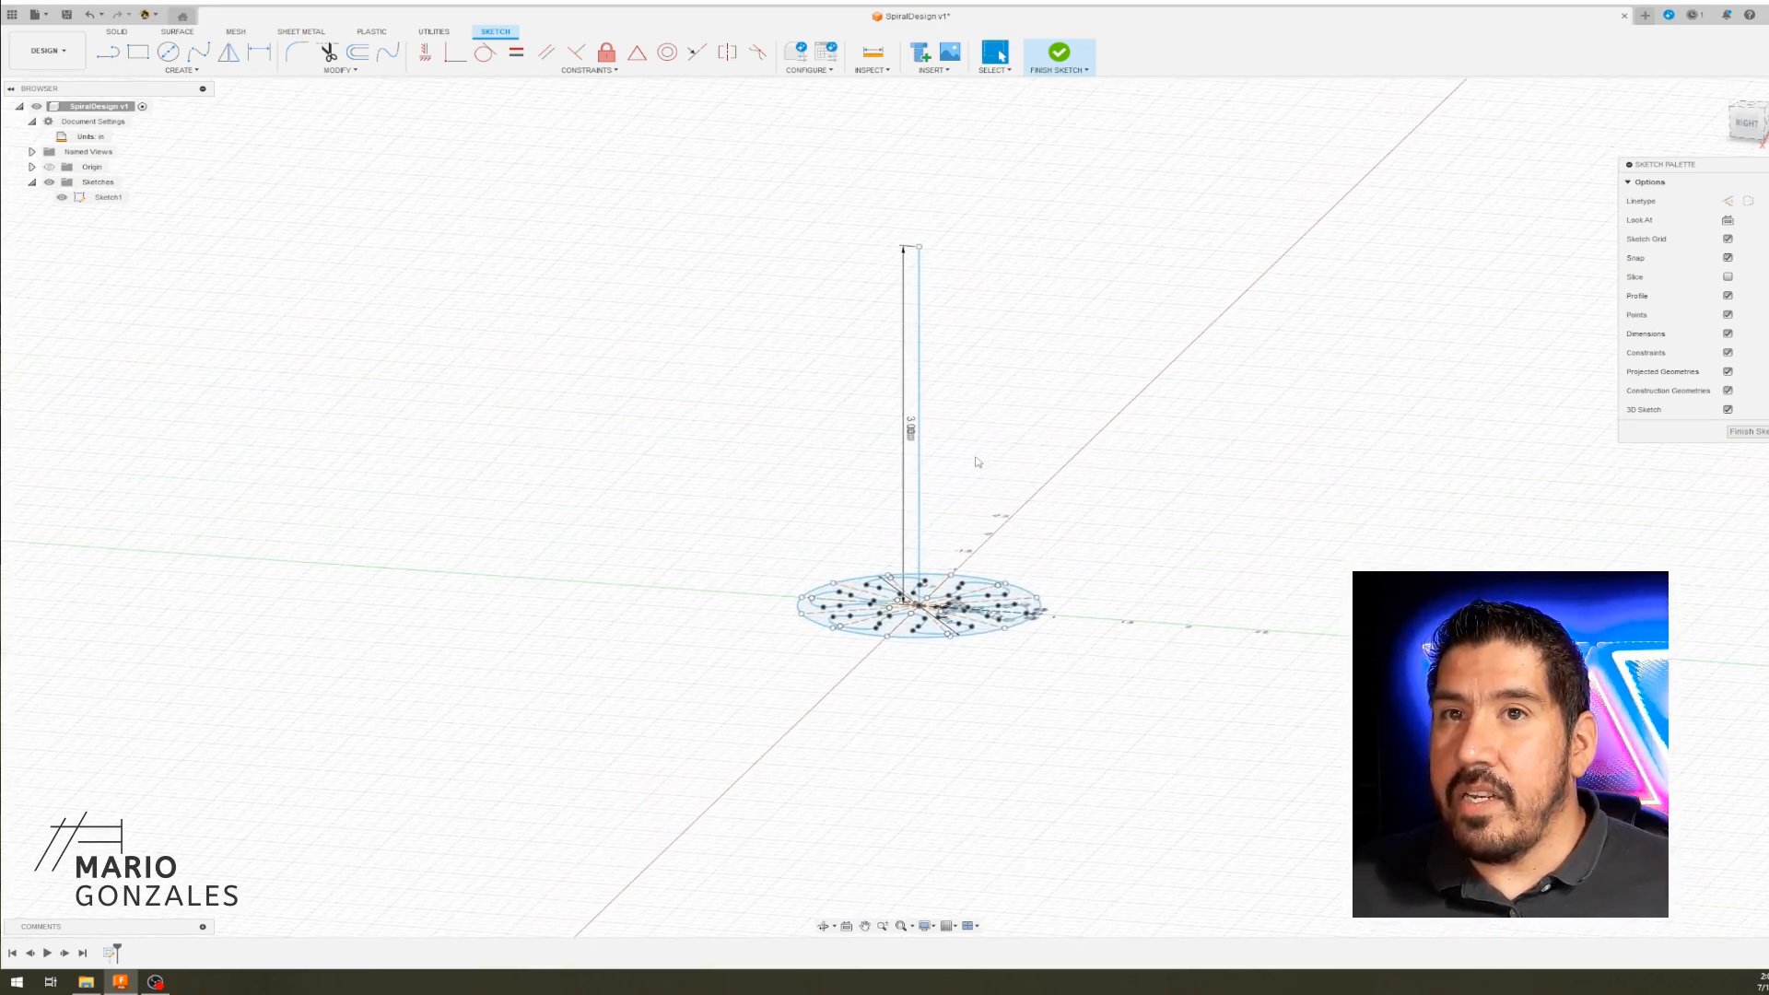
scroll(948, 495, "up", 3)
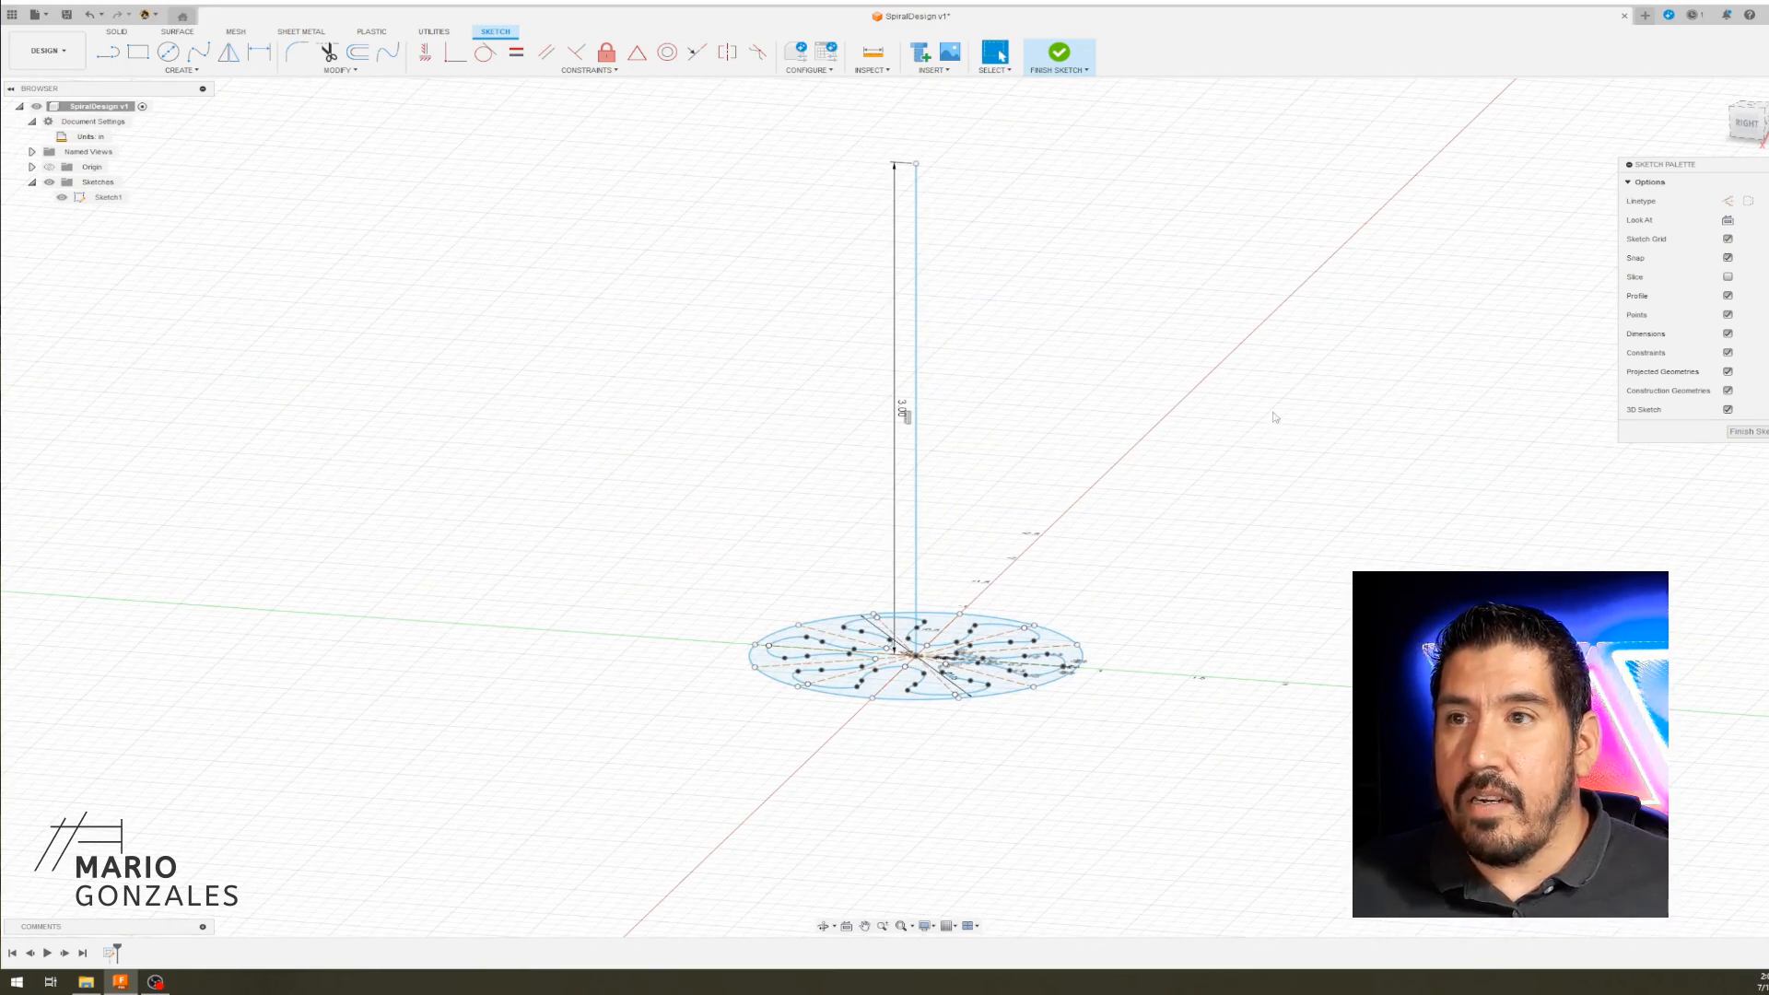
left_click(1748, 432)
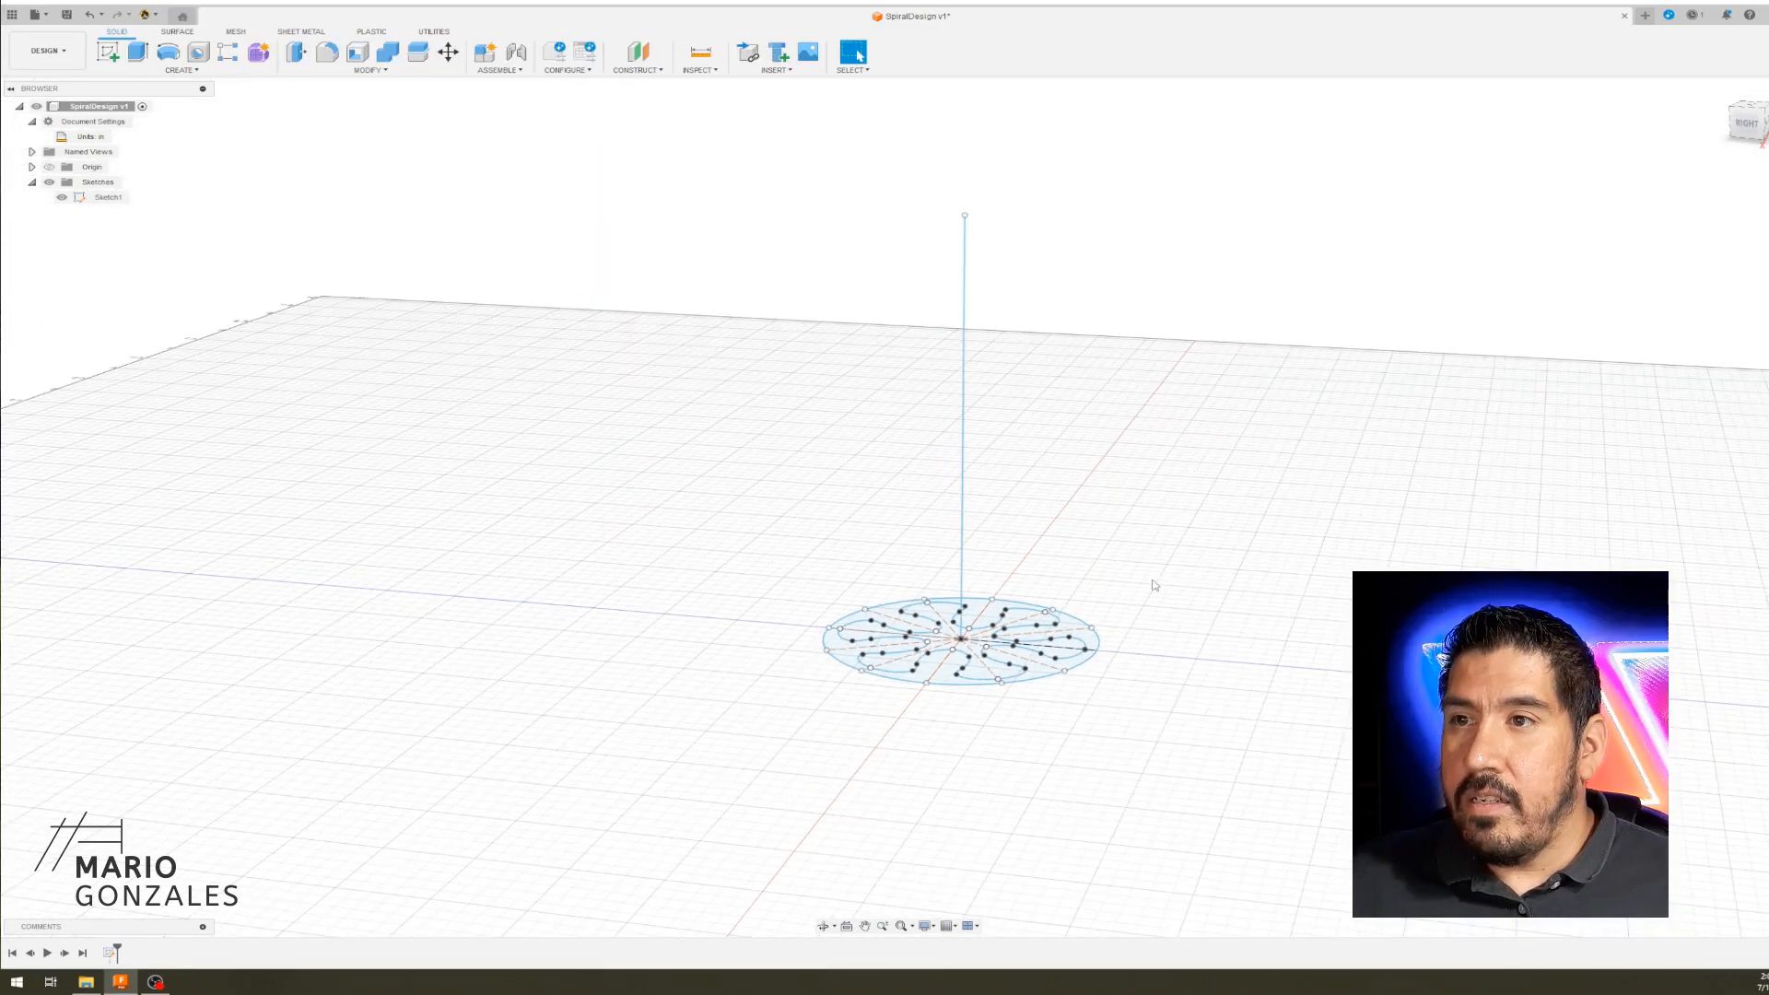
- Start a single-path sweep of the region between the circle and the six lobes along the vertical line
mouse_move(1155, 586)
middle_mouse_down("shift")
mouse_move(1166, 628)
mouse_move(1151, 628)
mouse_move(1168, 614)
middle_mouse_up("shift")
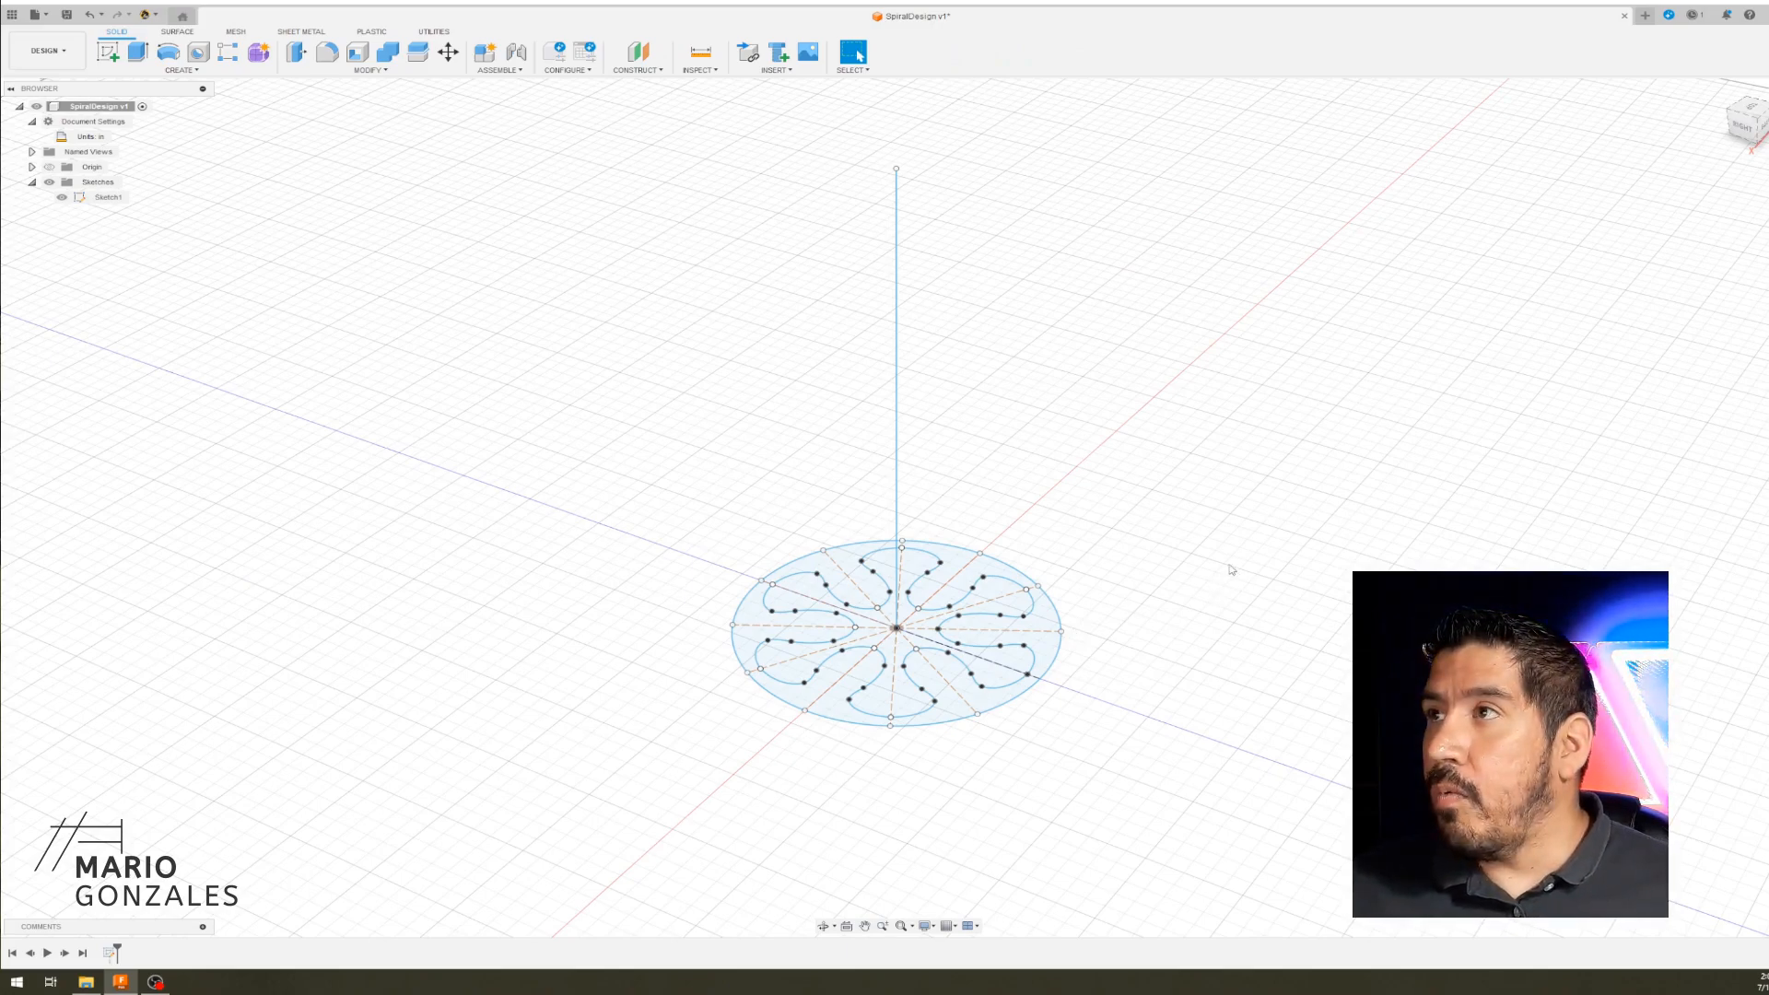
left_click(195, 71)
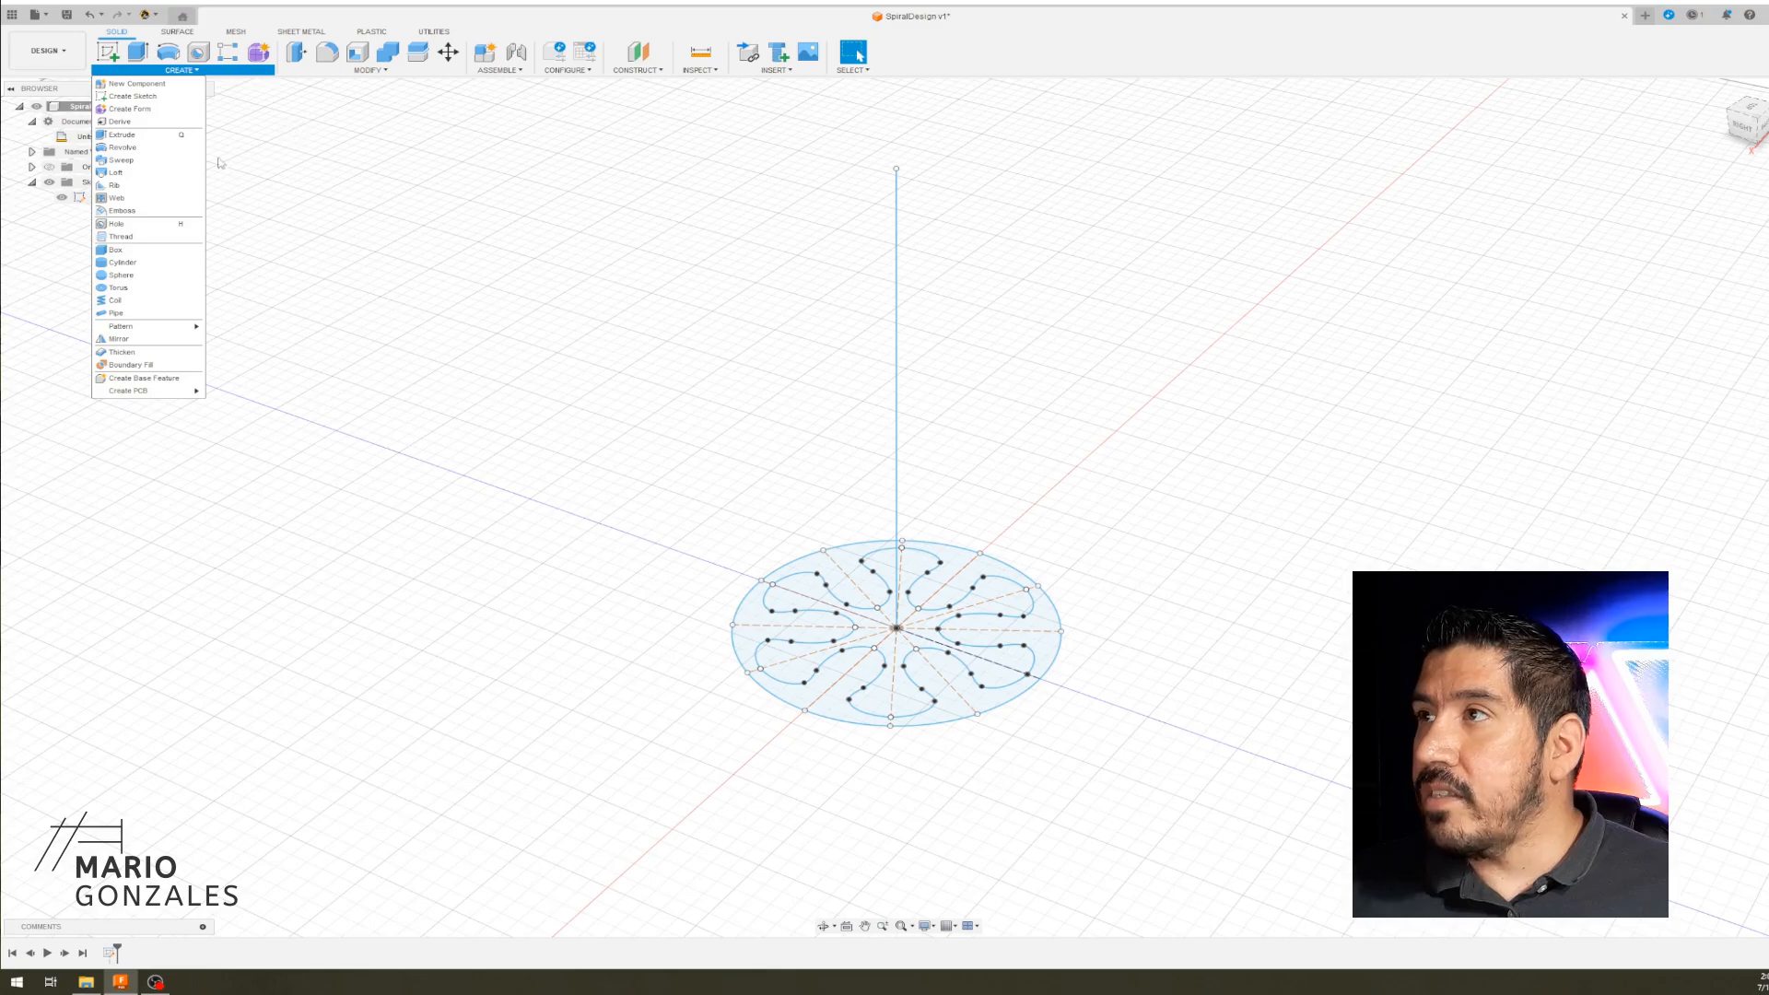
left_click(120, 161)
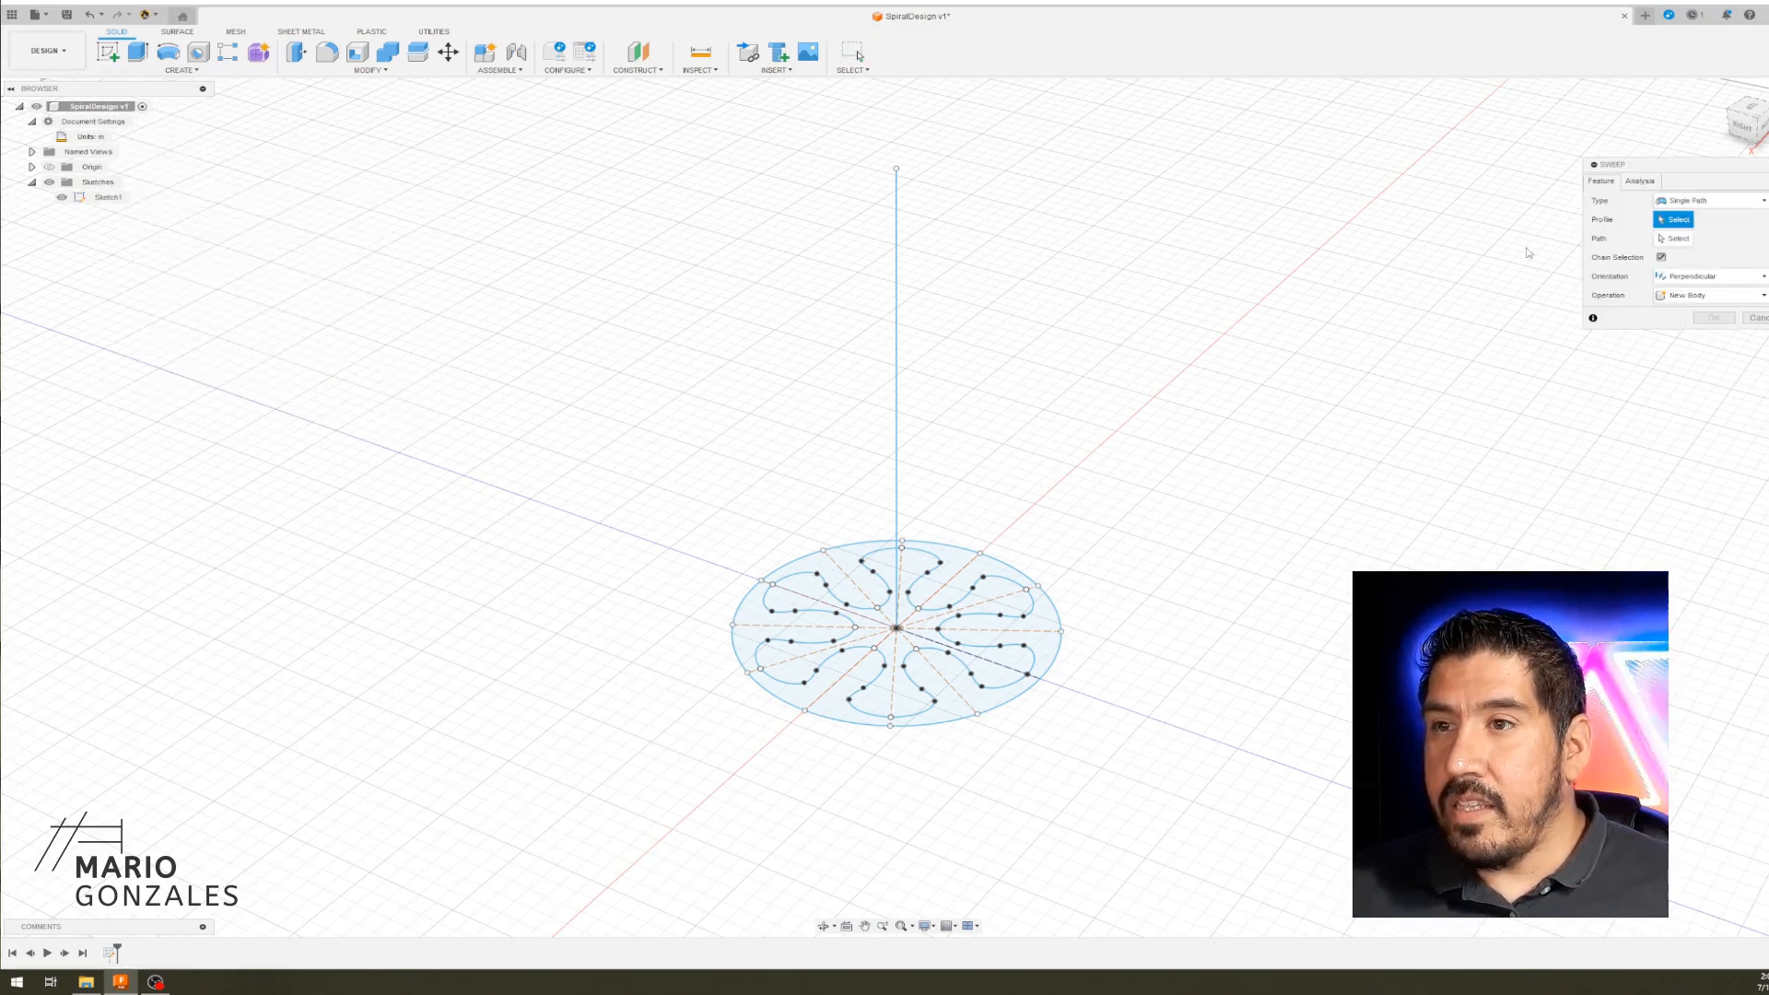
left_click(1037, 636)
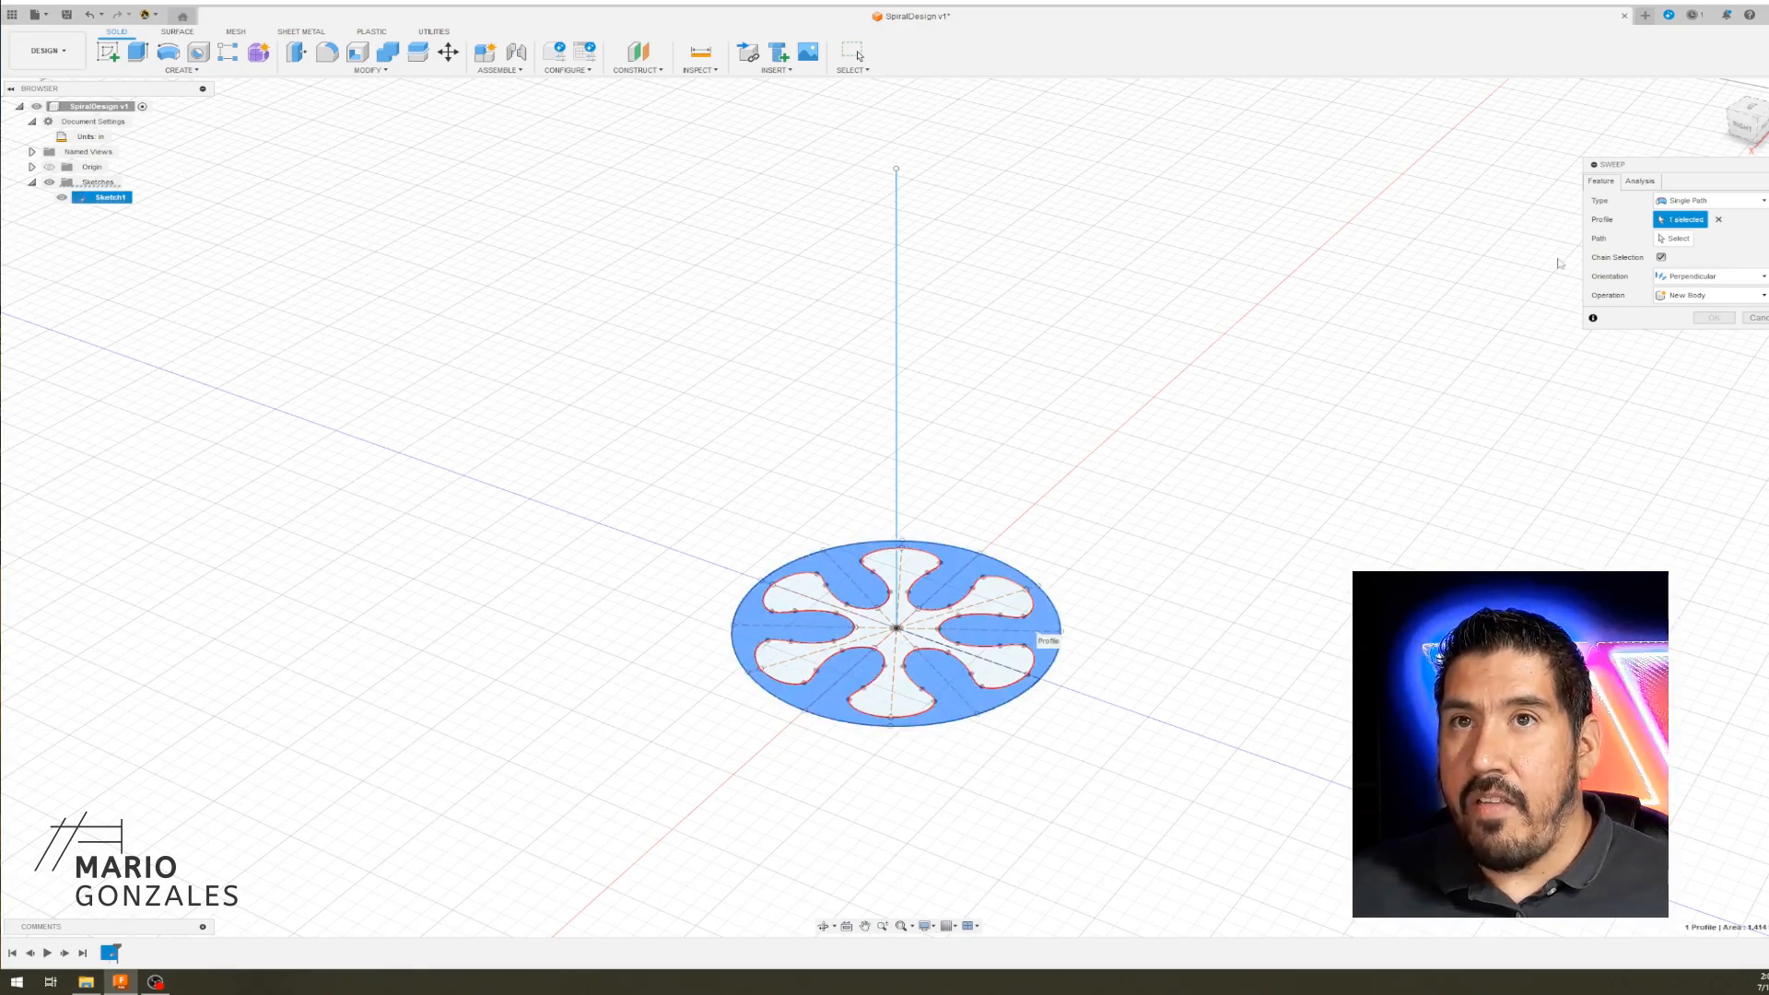
left_click(1673, 239)
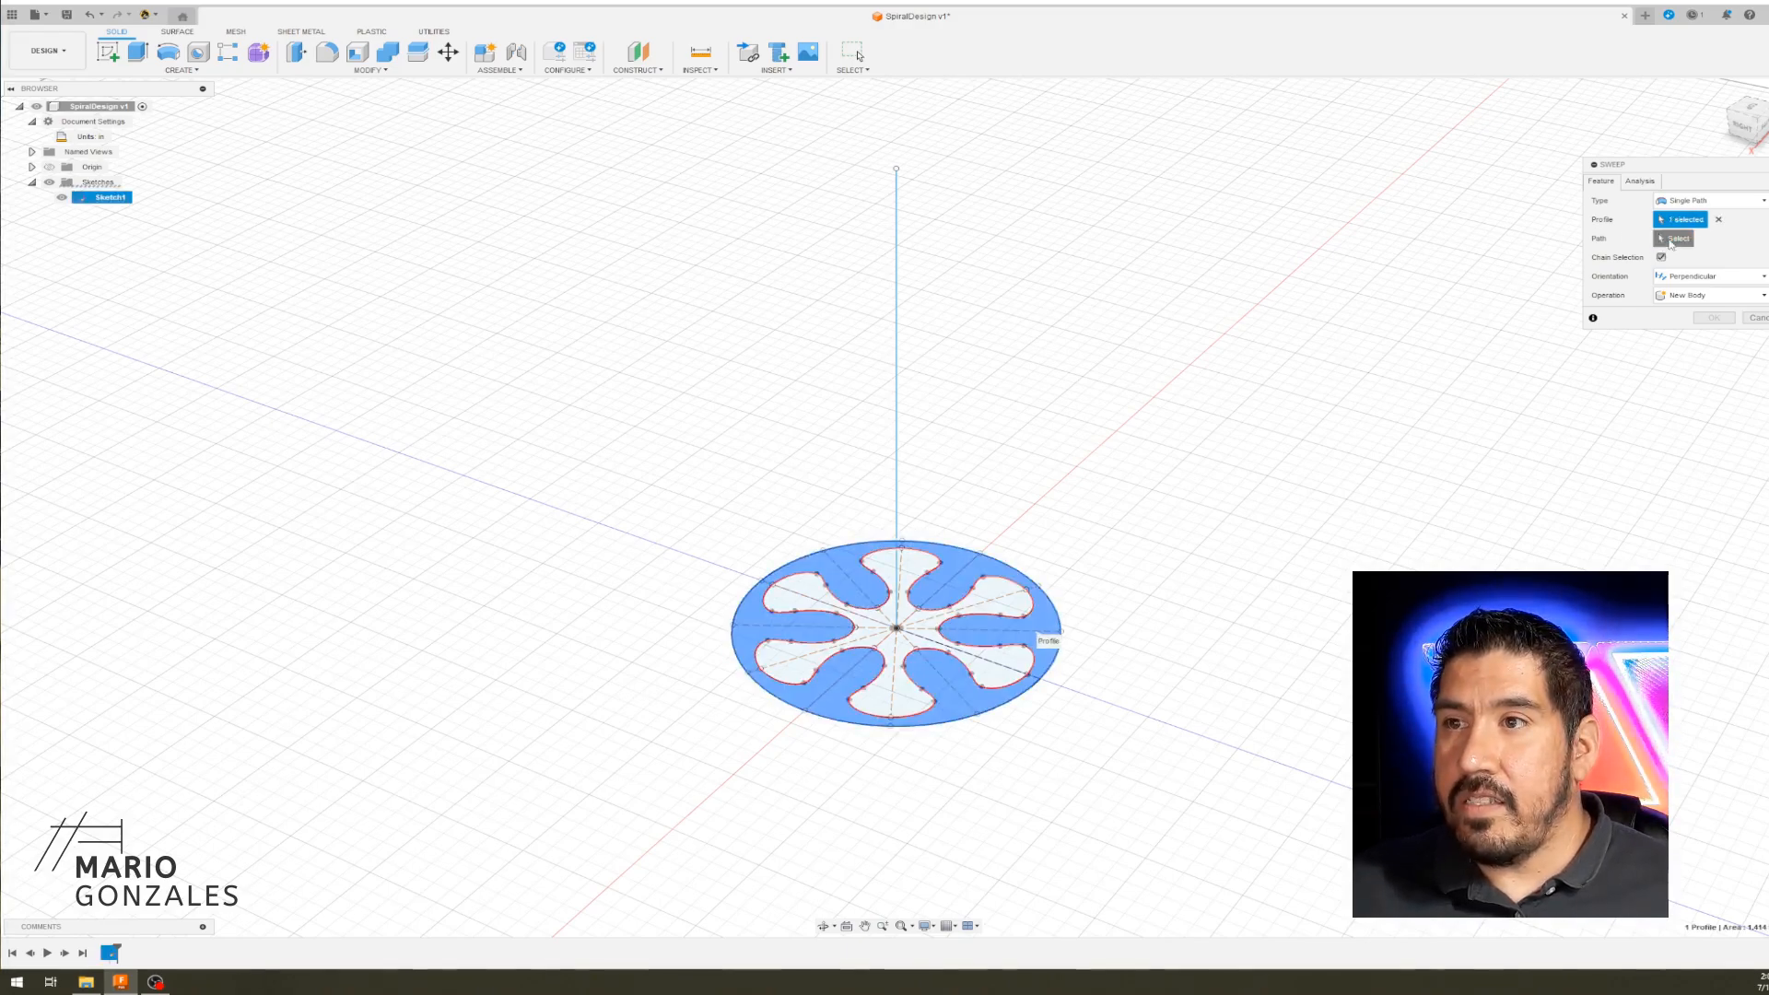
left_click(898, 402)
mouse_move(1259, 434)
middle_mouse_down("shift")
mouse_move(1181, 401)
mouse_move(1176, 423)
mouse_move(1281, 393)
mouse_move(1252, 403)
middle_mouse_up("shift")
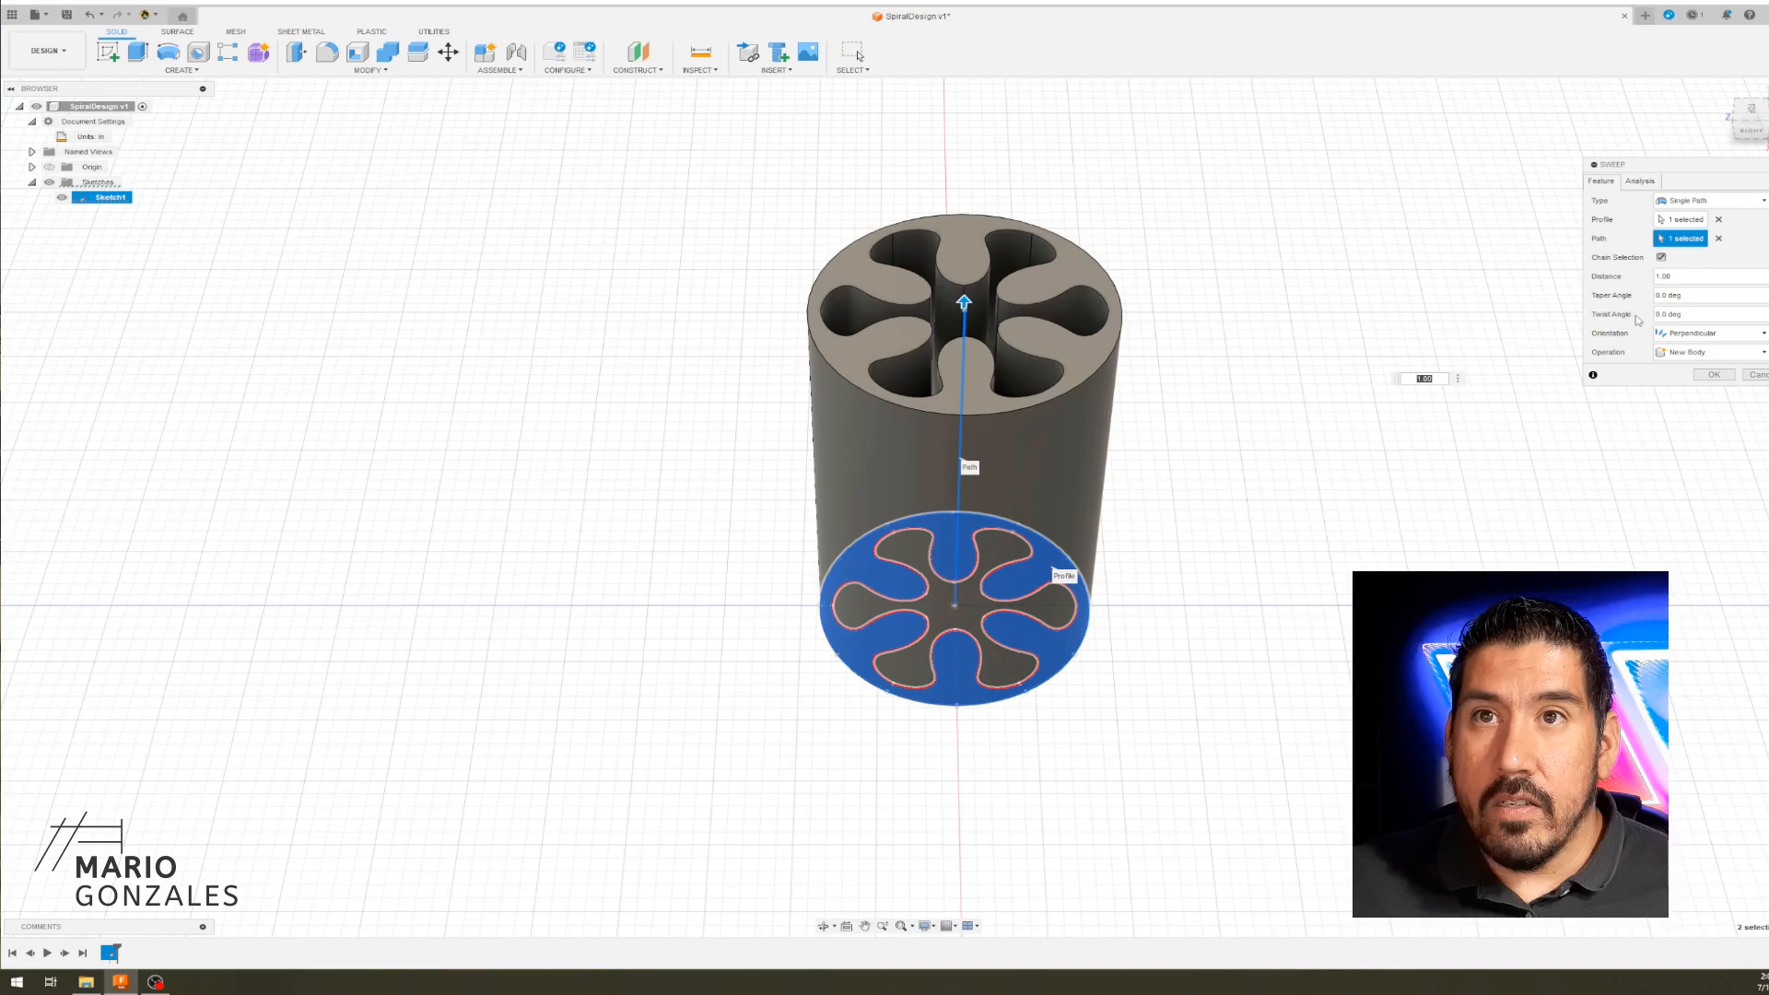
- Set the sweep's twist angle to 180 degrees and create it as a new body
left_click(1682, 313)
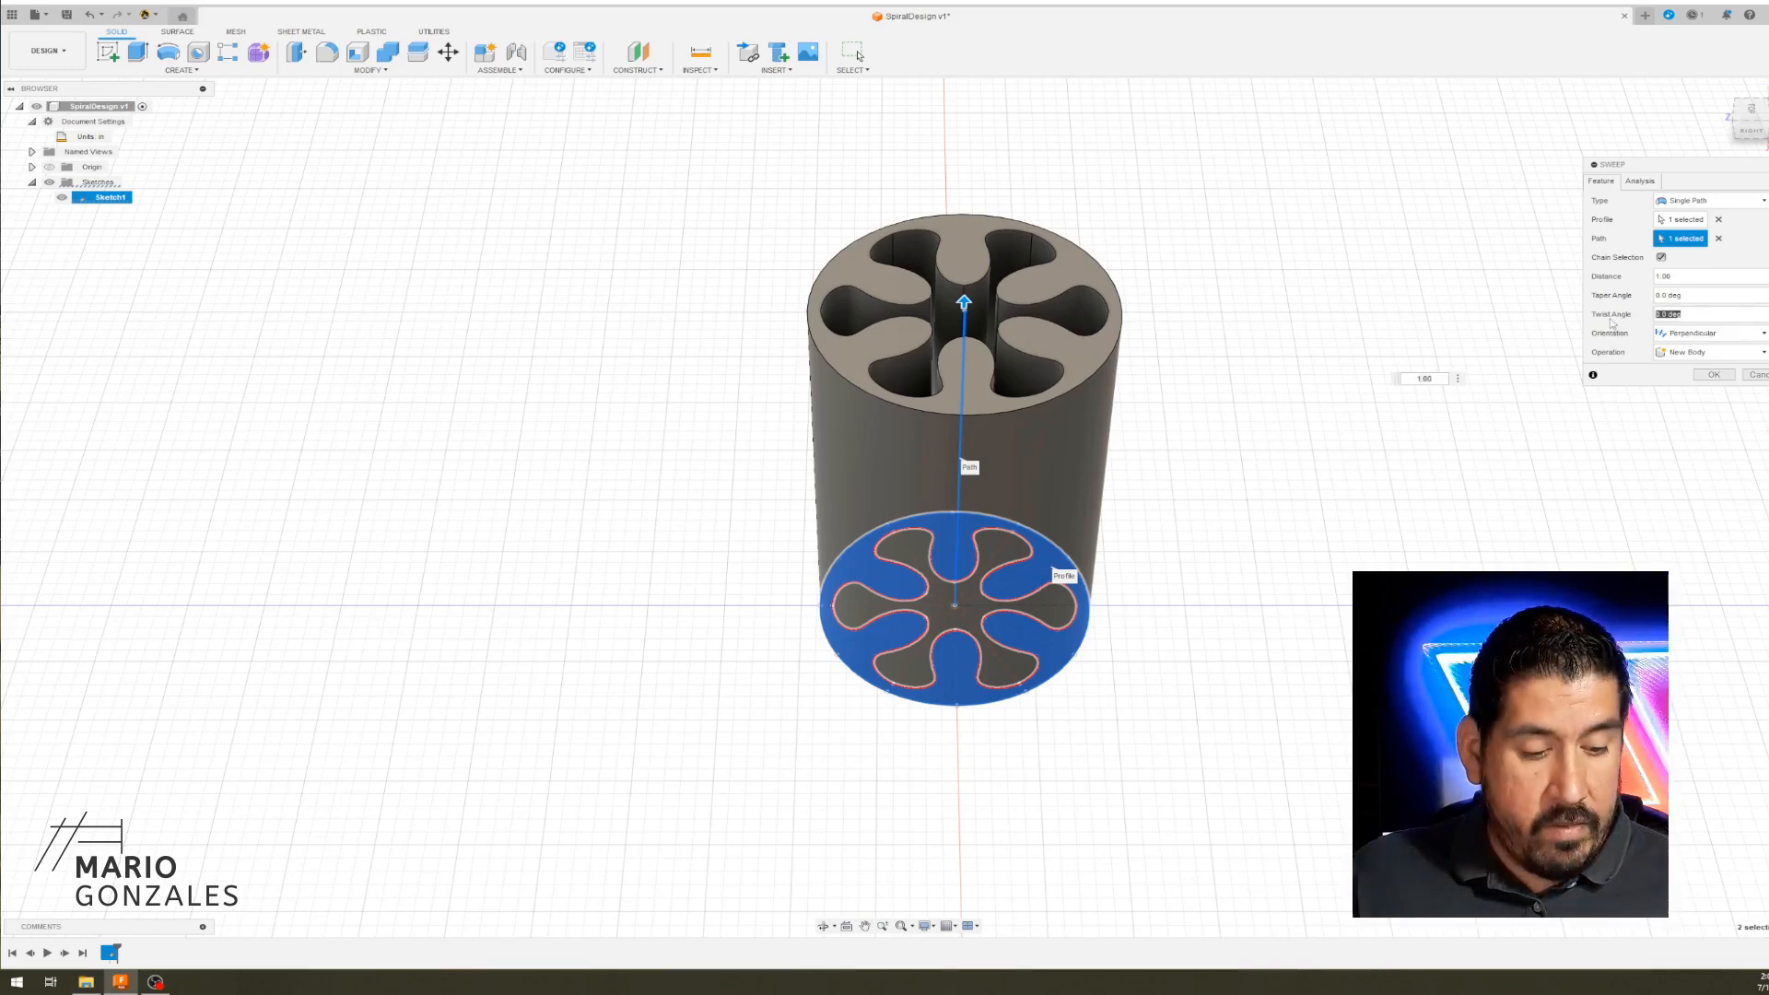
type("1")
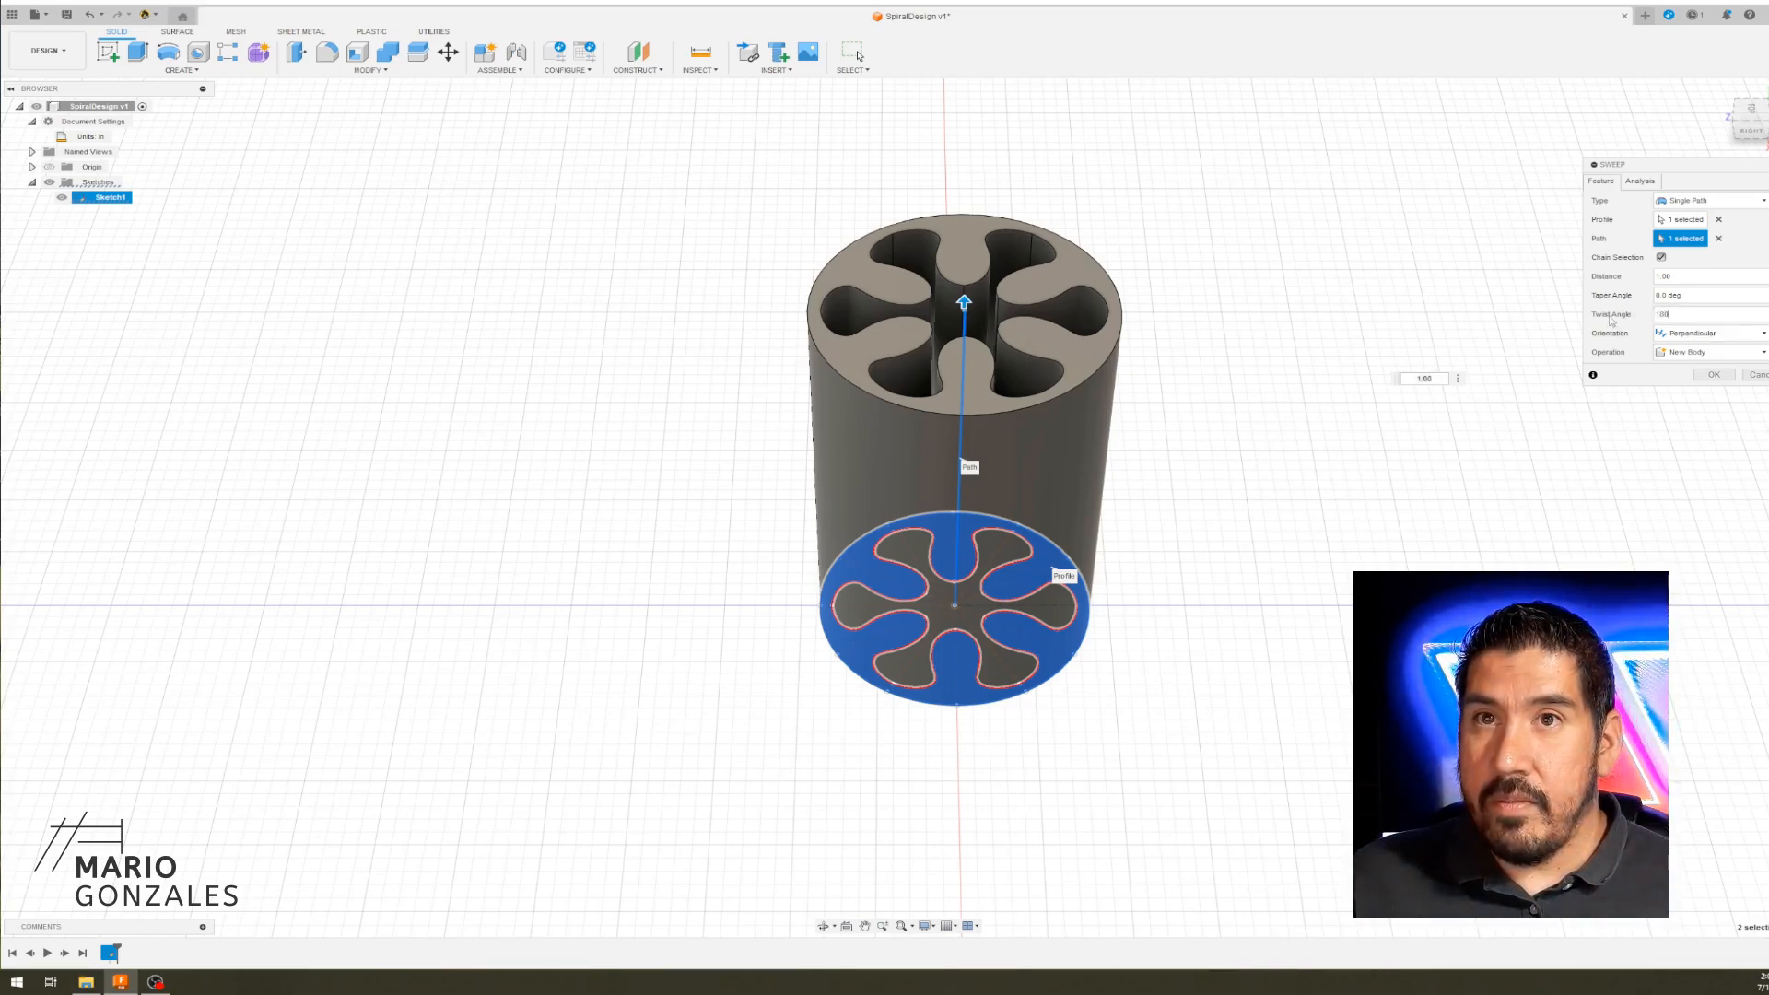
type("80")
key("Return")
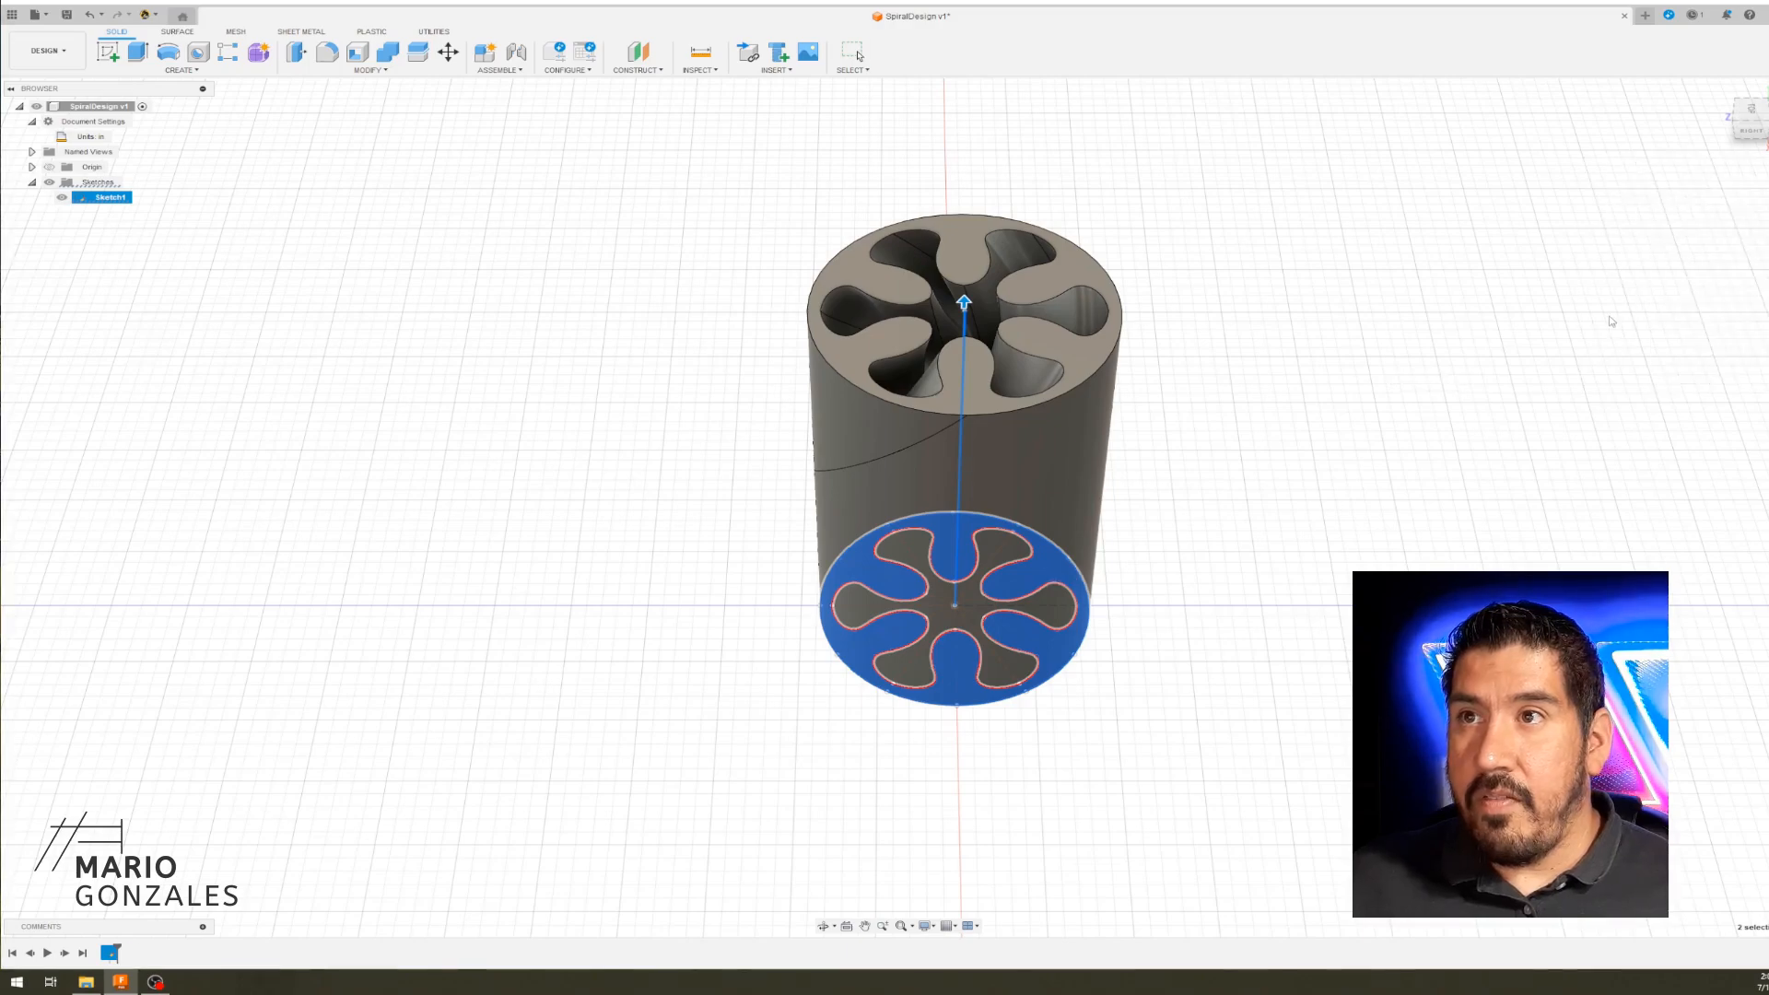
- Hide the swept body and show the original sketch containing the circle, splines and path line
scroll(1176, 556, "down", 3)
middle_click_drag(1176, 556, 1163, 517, "shift")
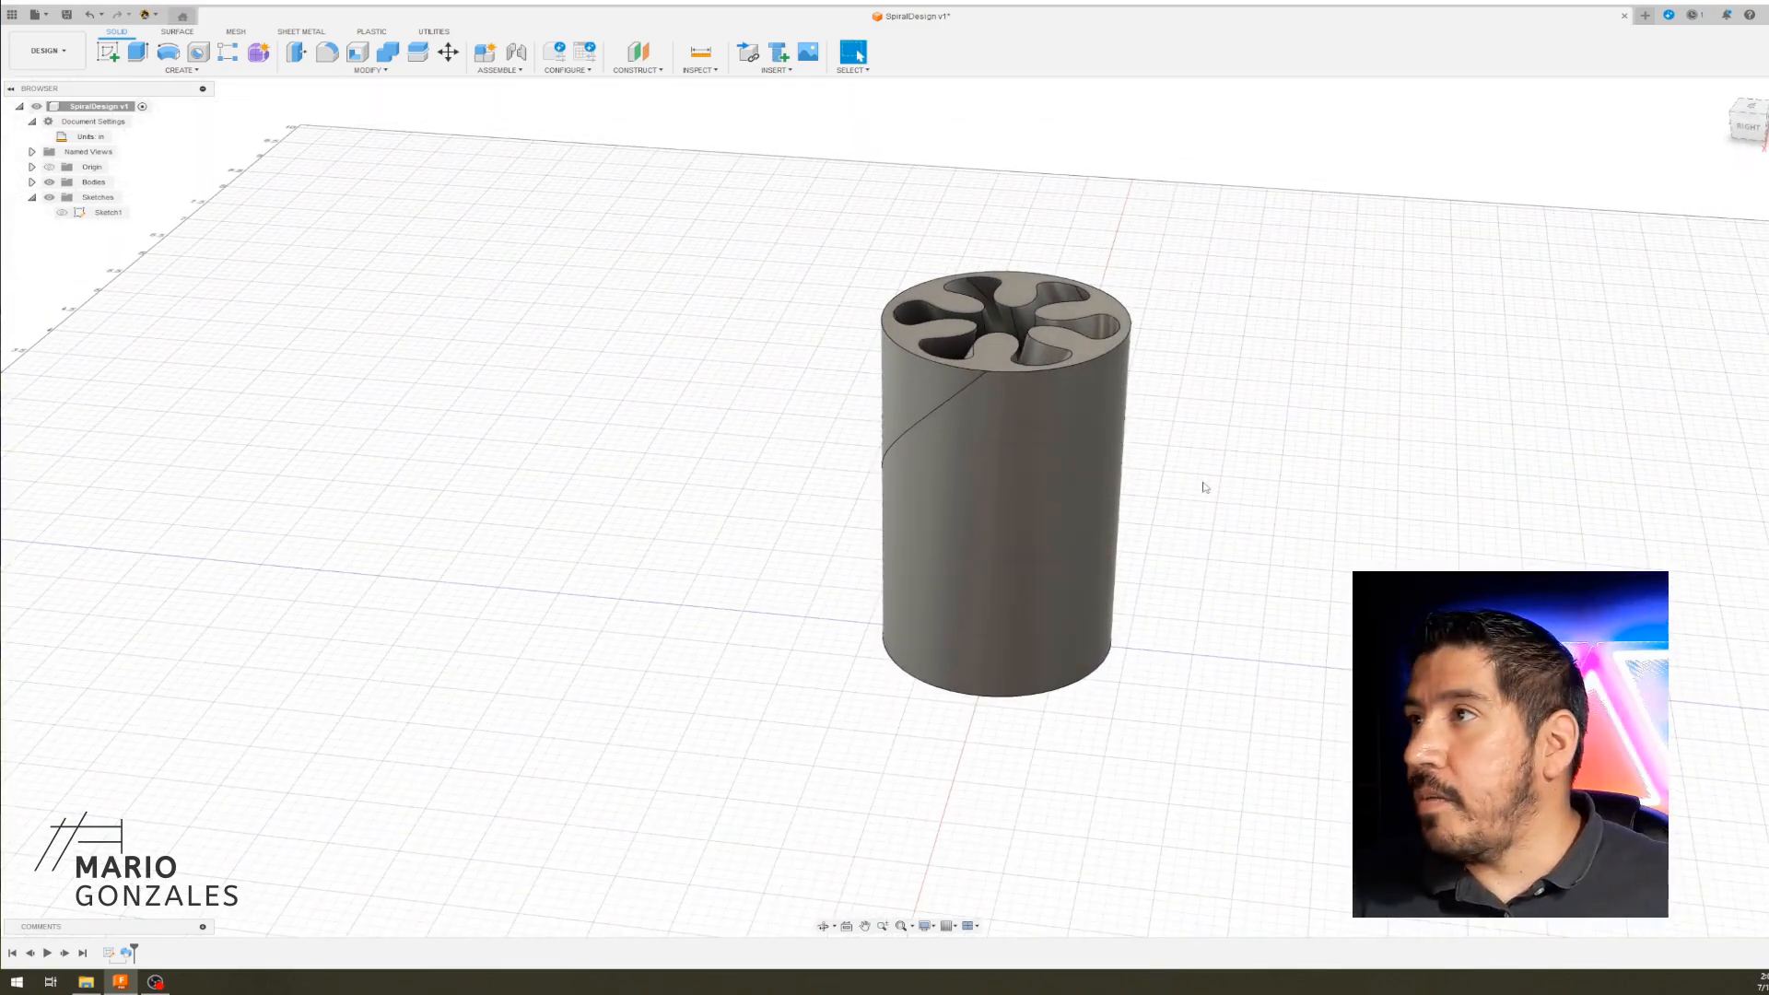
scroll(1204, 487, "up", 1)
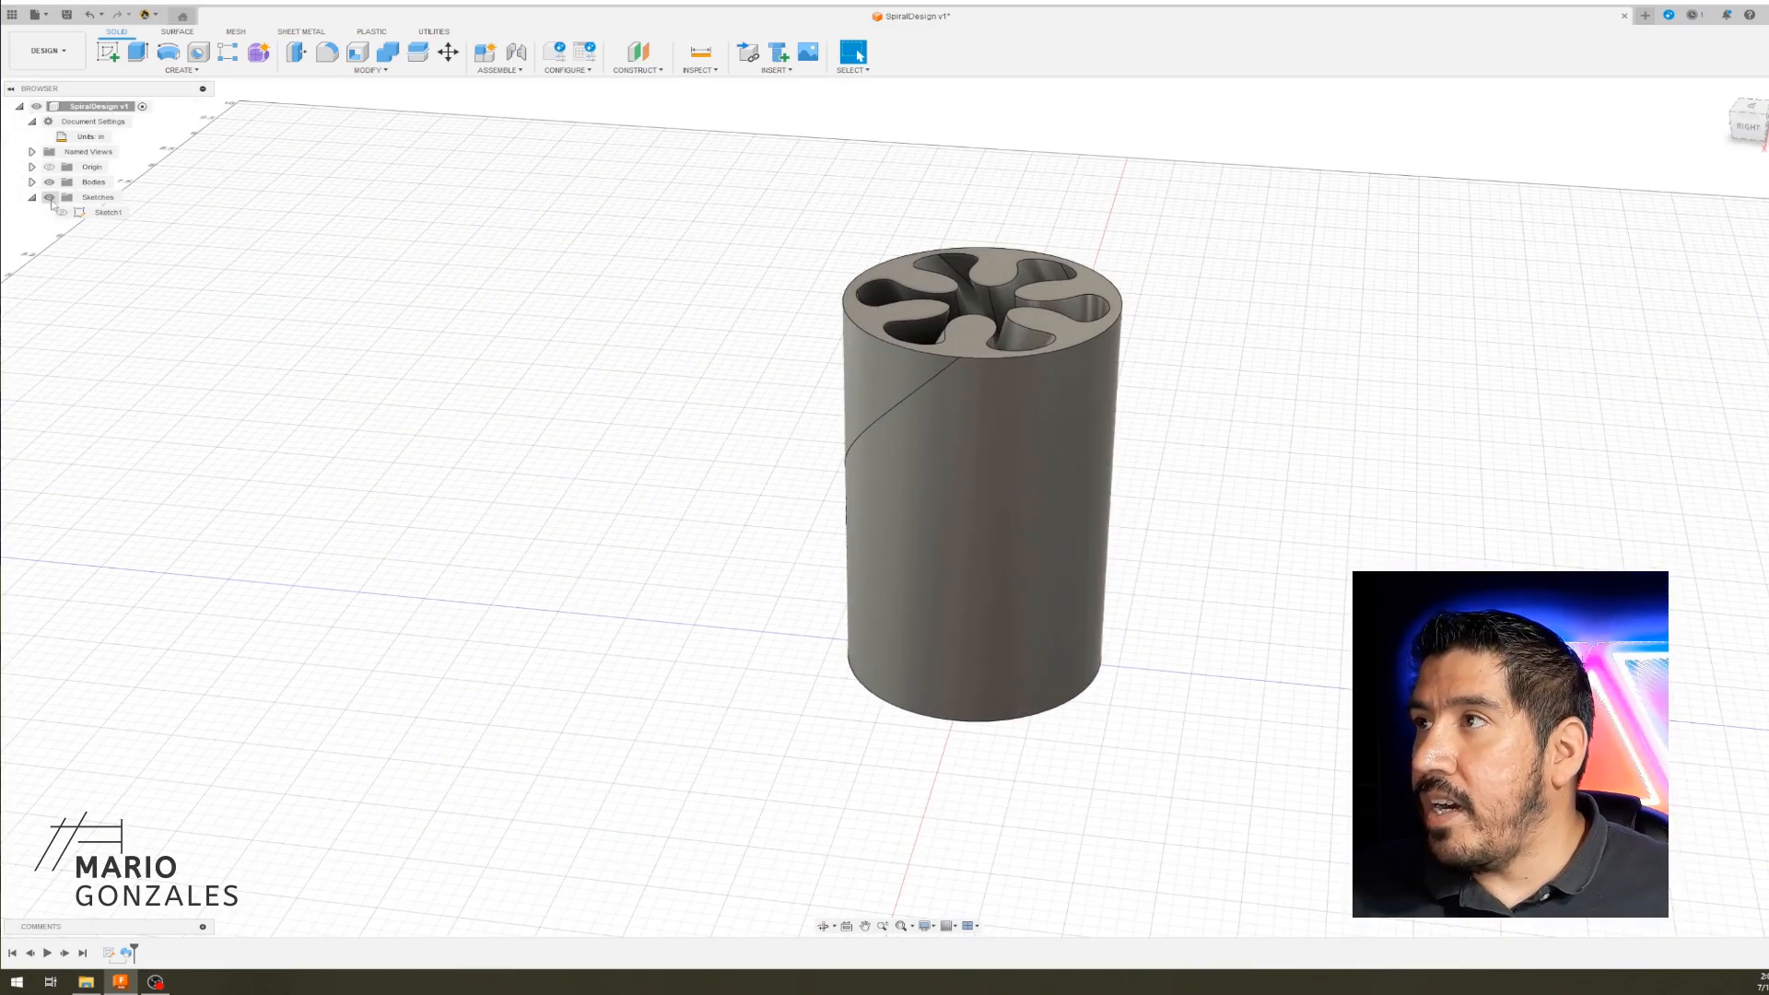
left_click(32, 182)
left_click(62, 197)
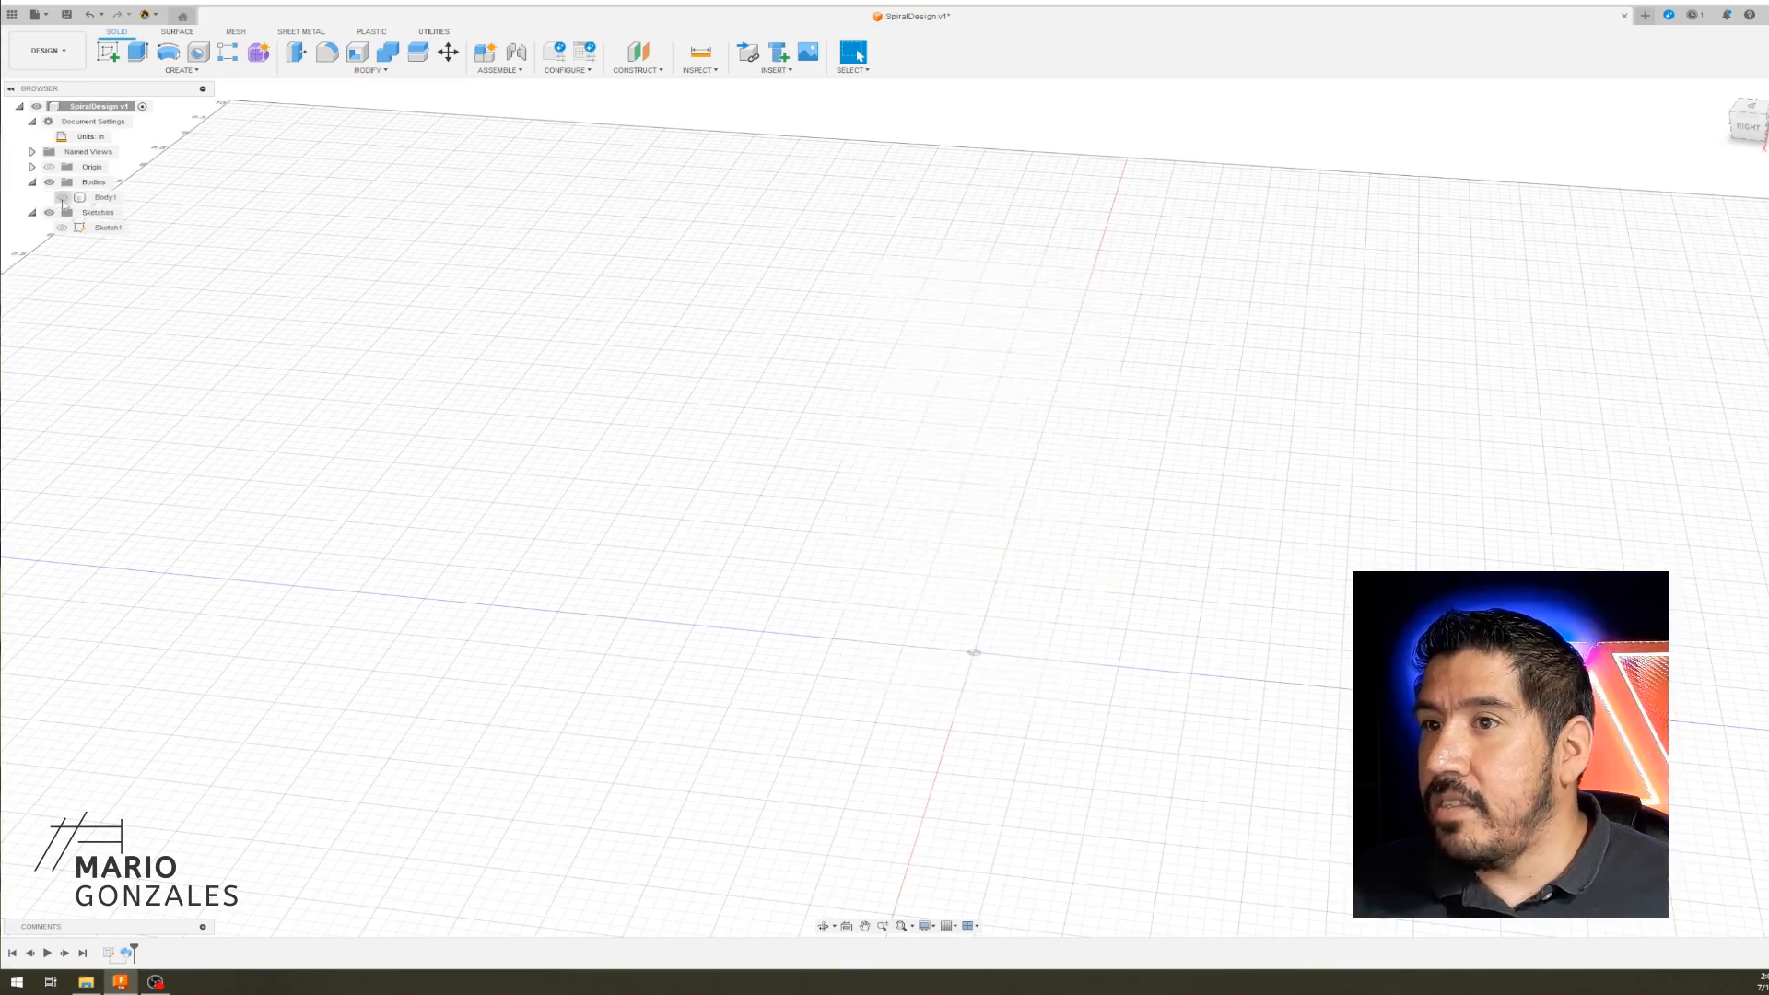
left_click(62, 227)
scroll(527, 487, "up", 1)
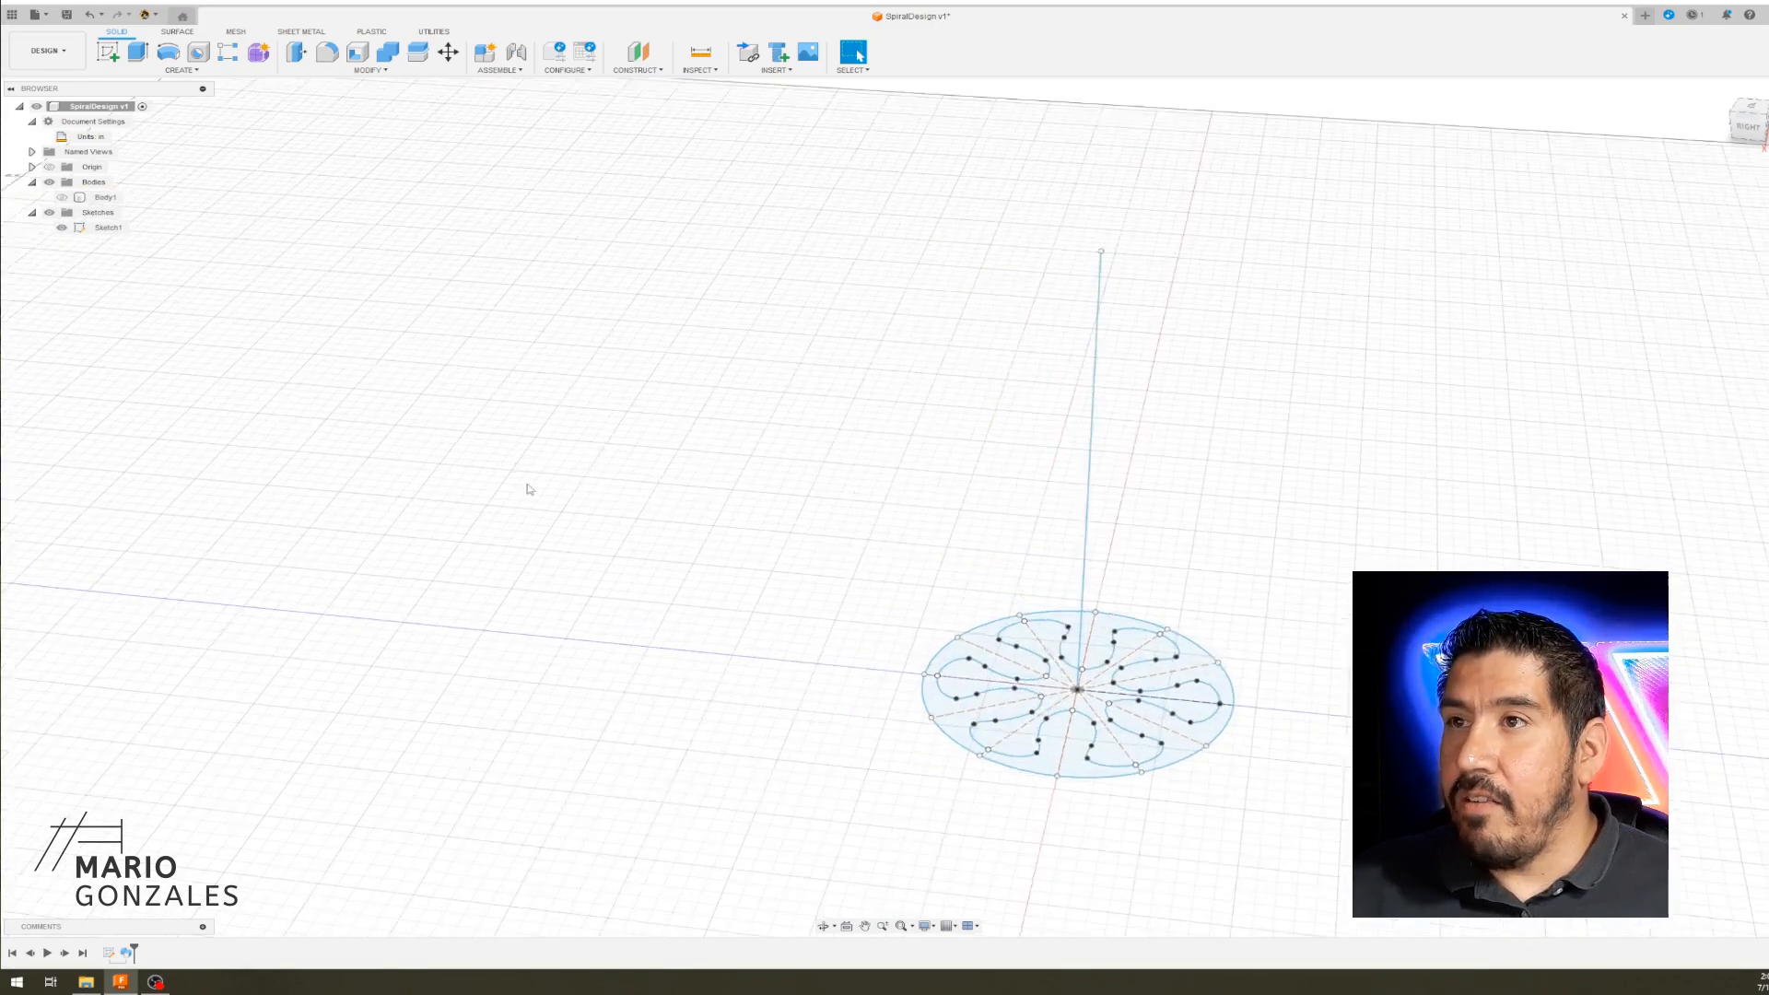
- Start a new sketch on the horizontal origin plane at the base circle
scroll(548, 502, "down", 1)
middle_click_drag(559, 508, 481, 464)
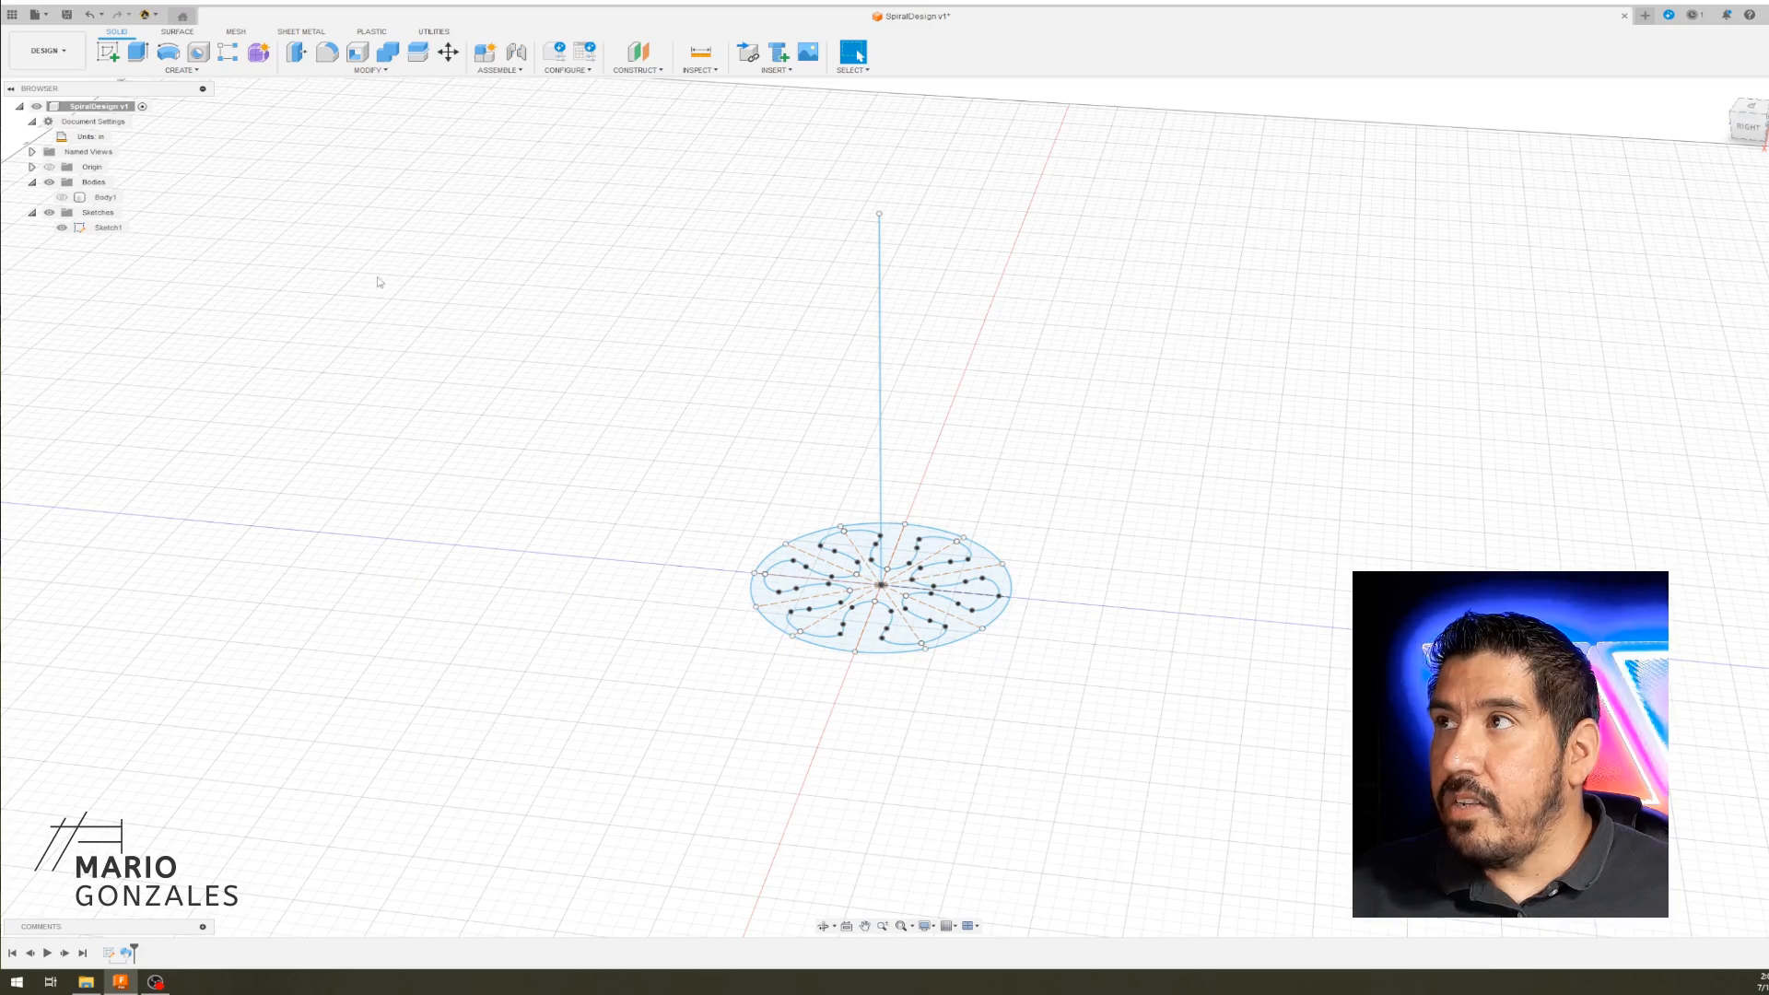
left_click(107, 52)
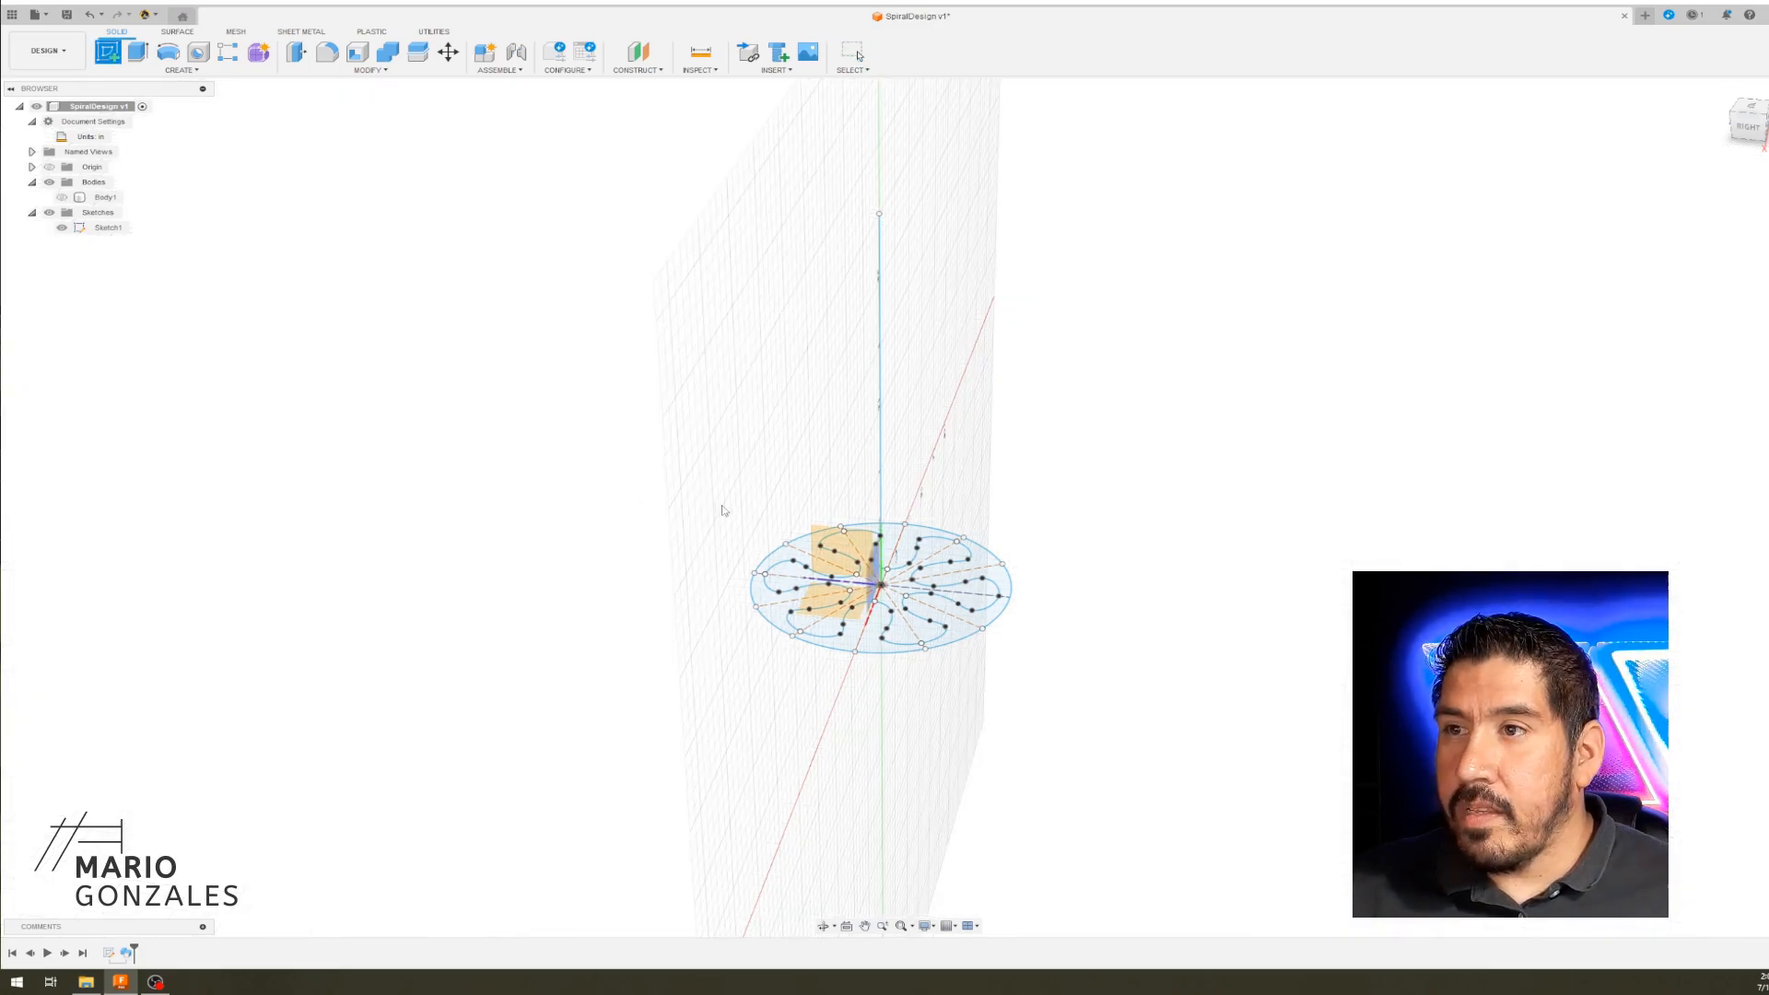
left_click(836, 604)
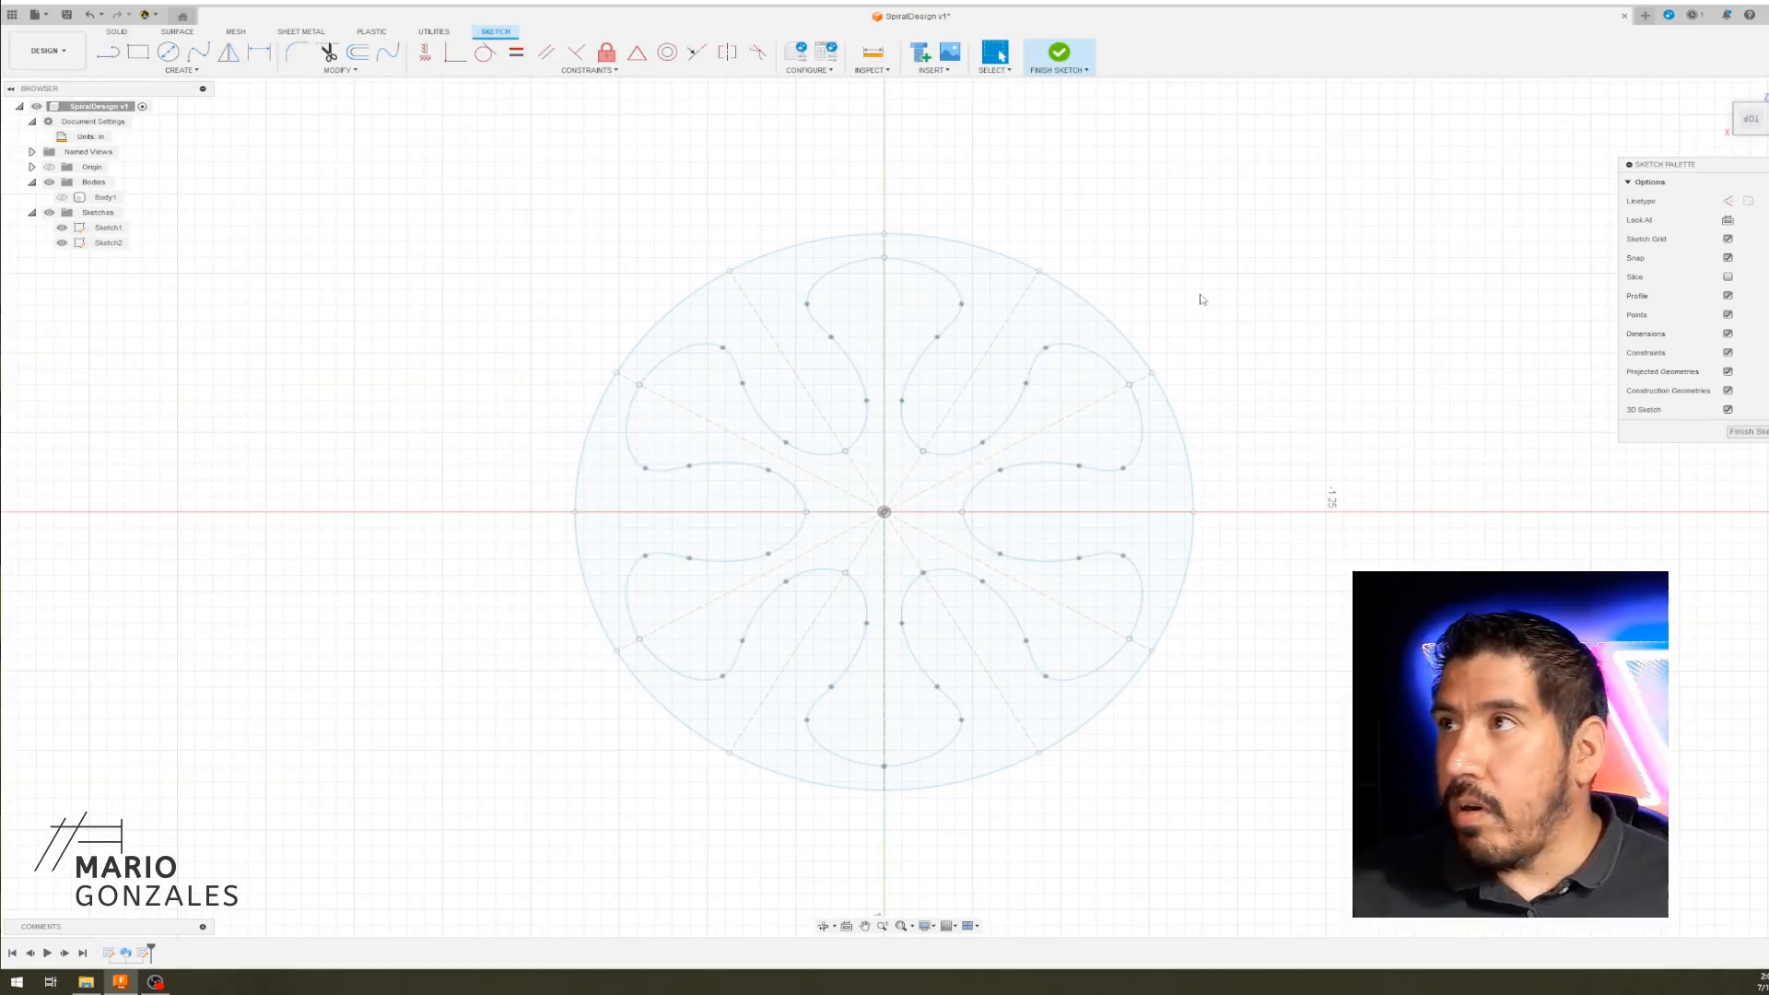
- Project all twelve lobe splines into the new sketch as specified entities with the projection link on, leaving out the circle
left_click(182, 71)
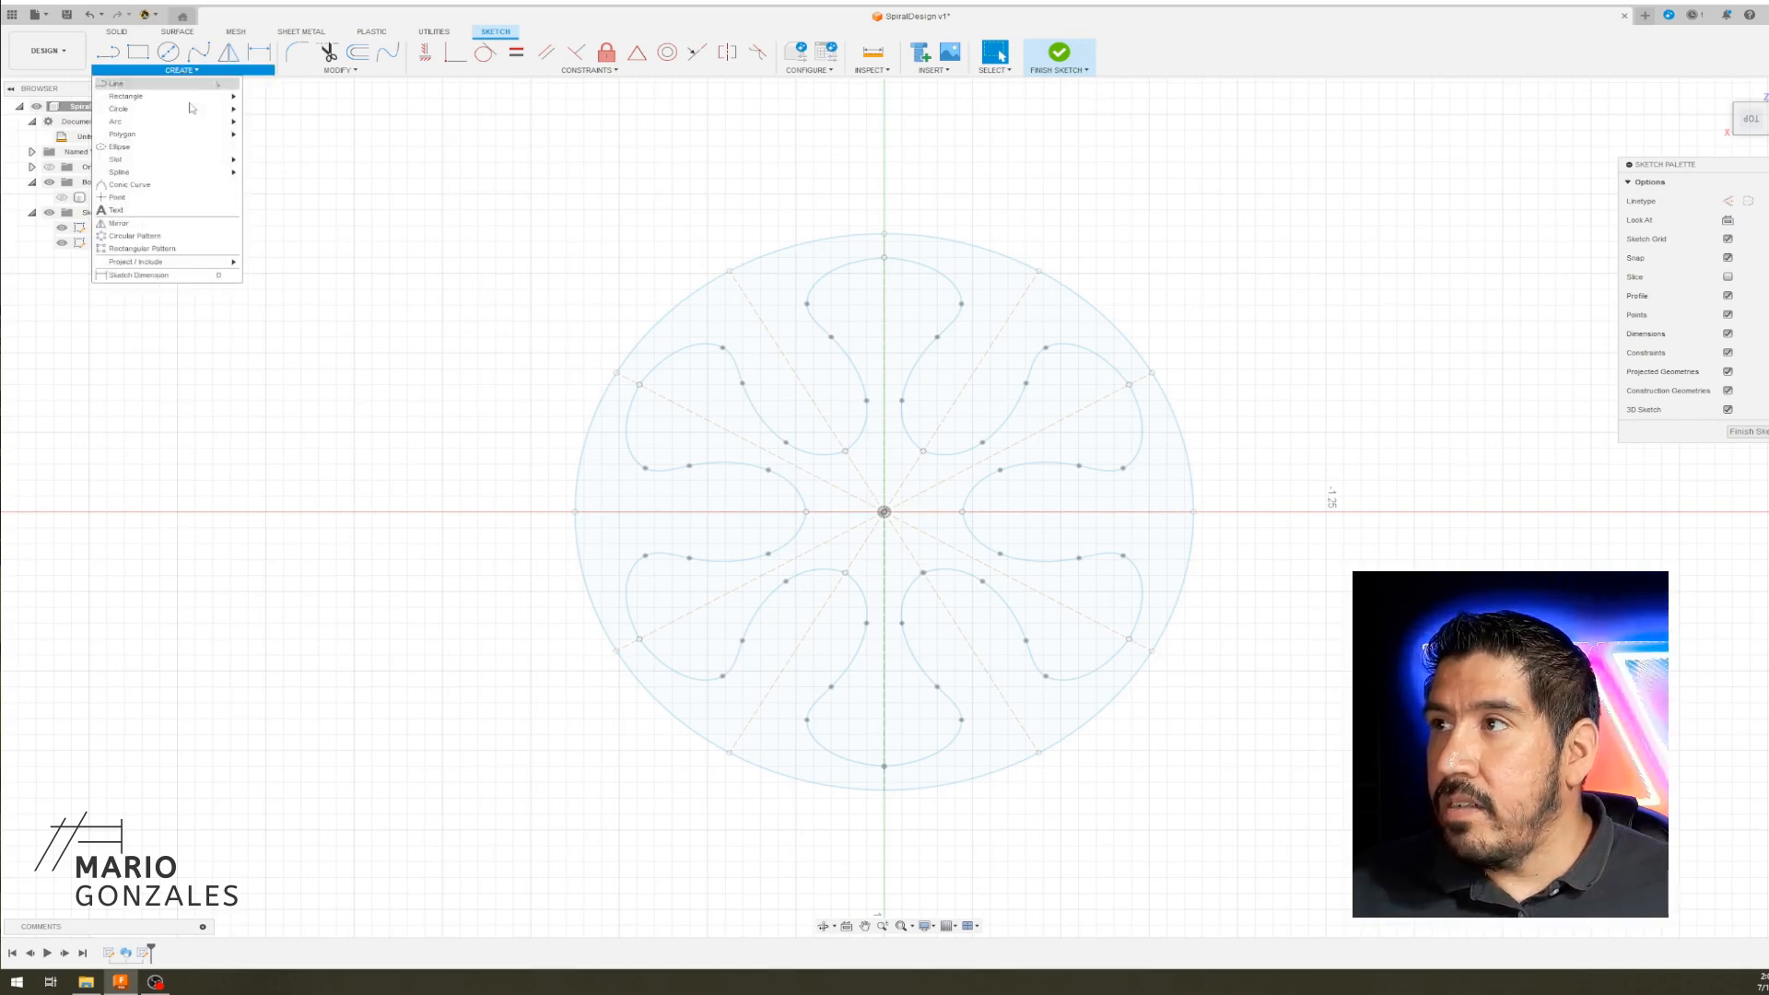
mouse_move(201, 264)
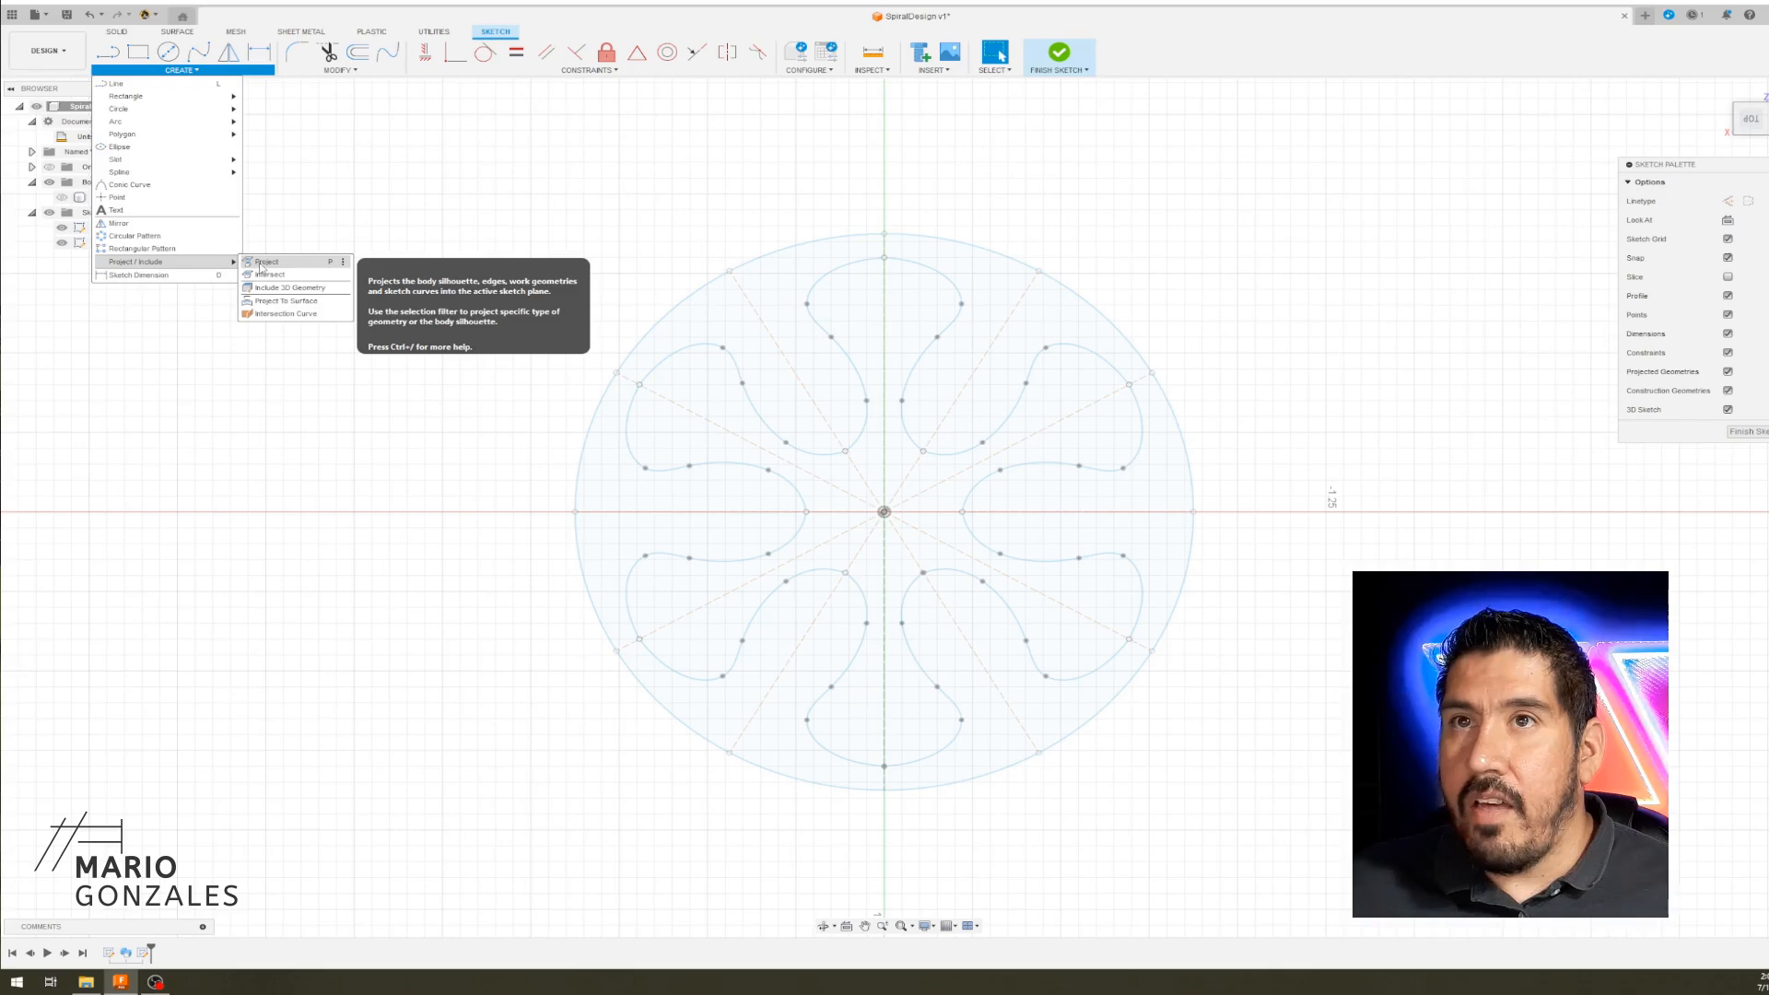
left_click(260, 263)
scroll(1238, 399, "up", 2)
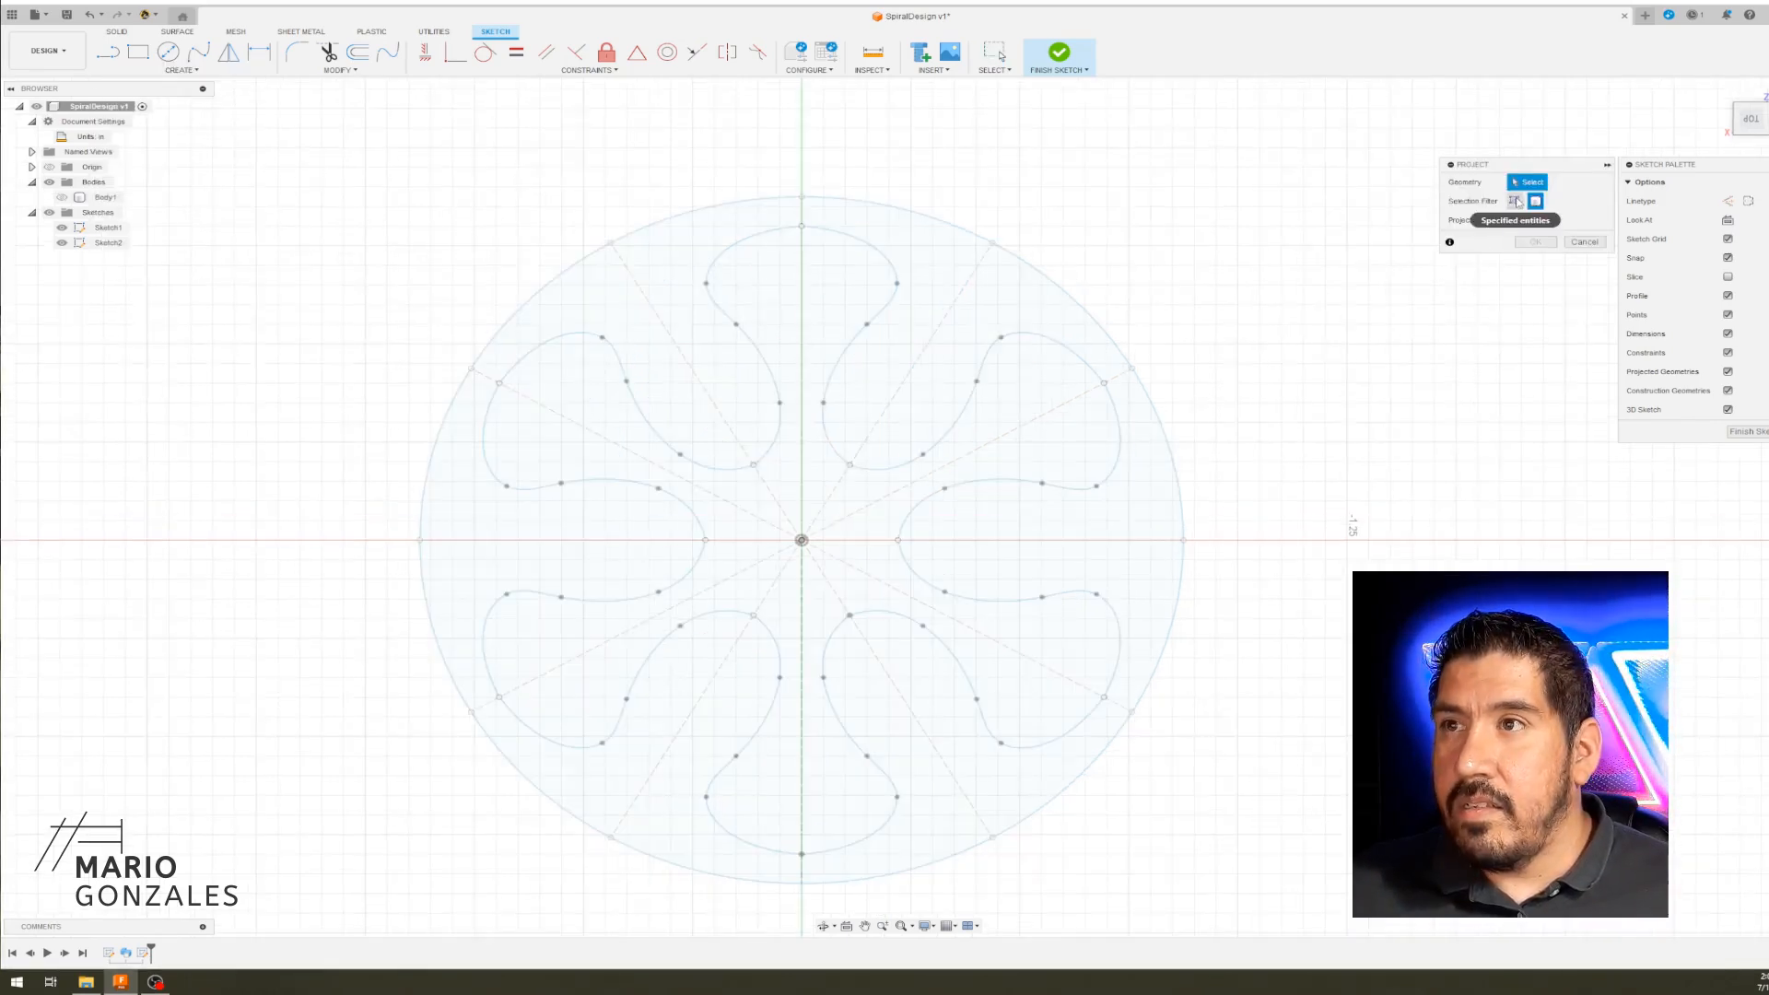
left_click(1515, 201)
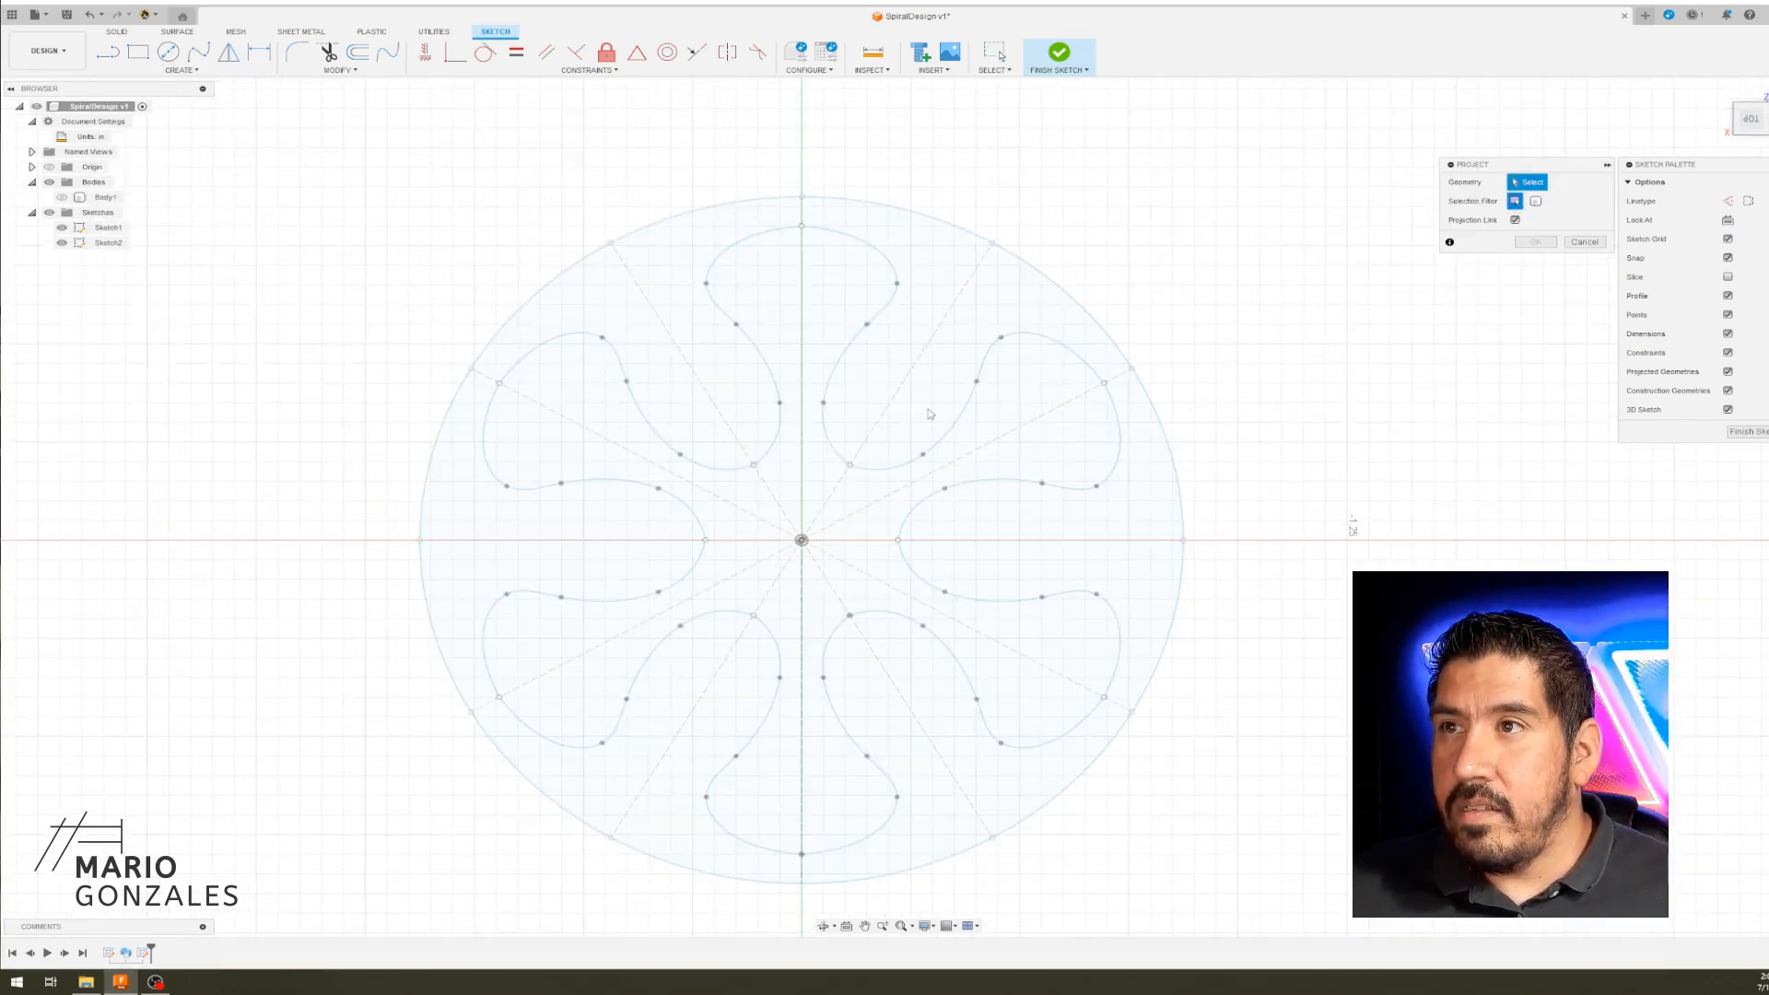
left_click(832, 382)
left_click(781, 384)
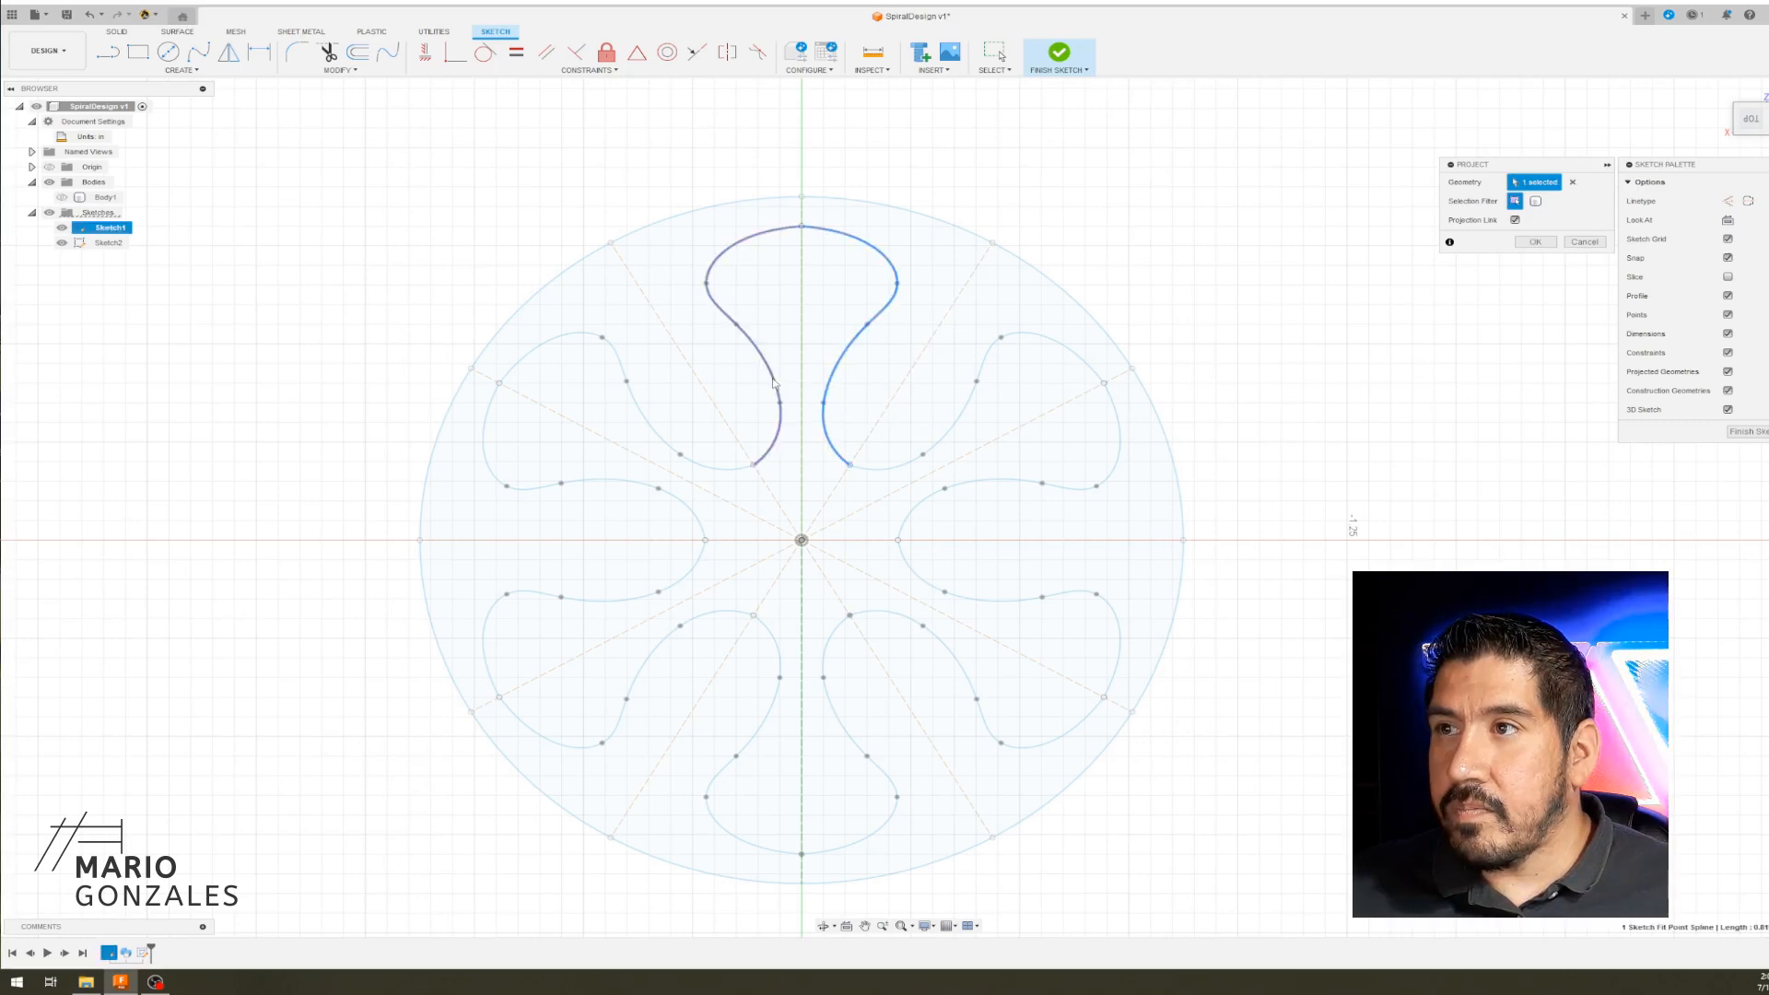
left_click(649, 433)
left_click(609, 481)
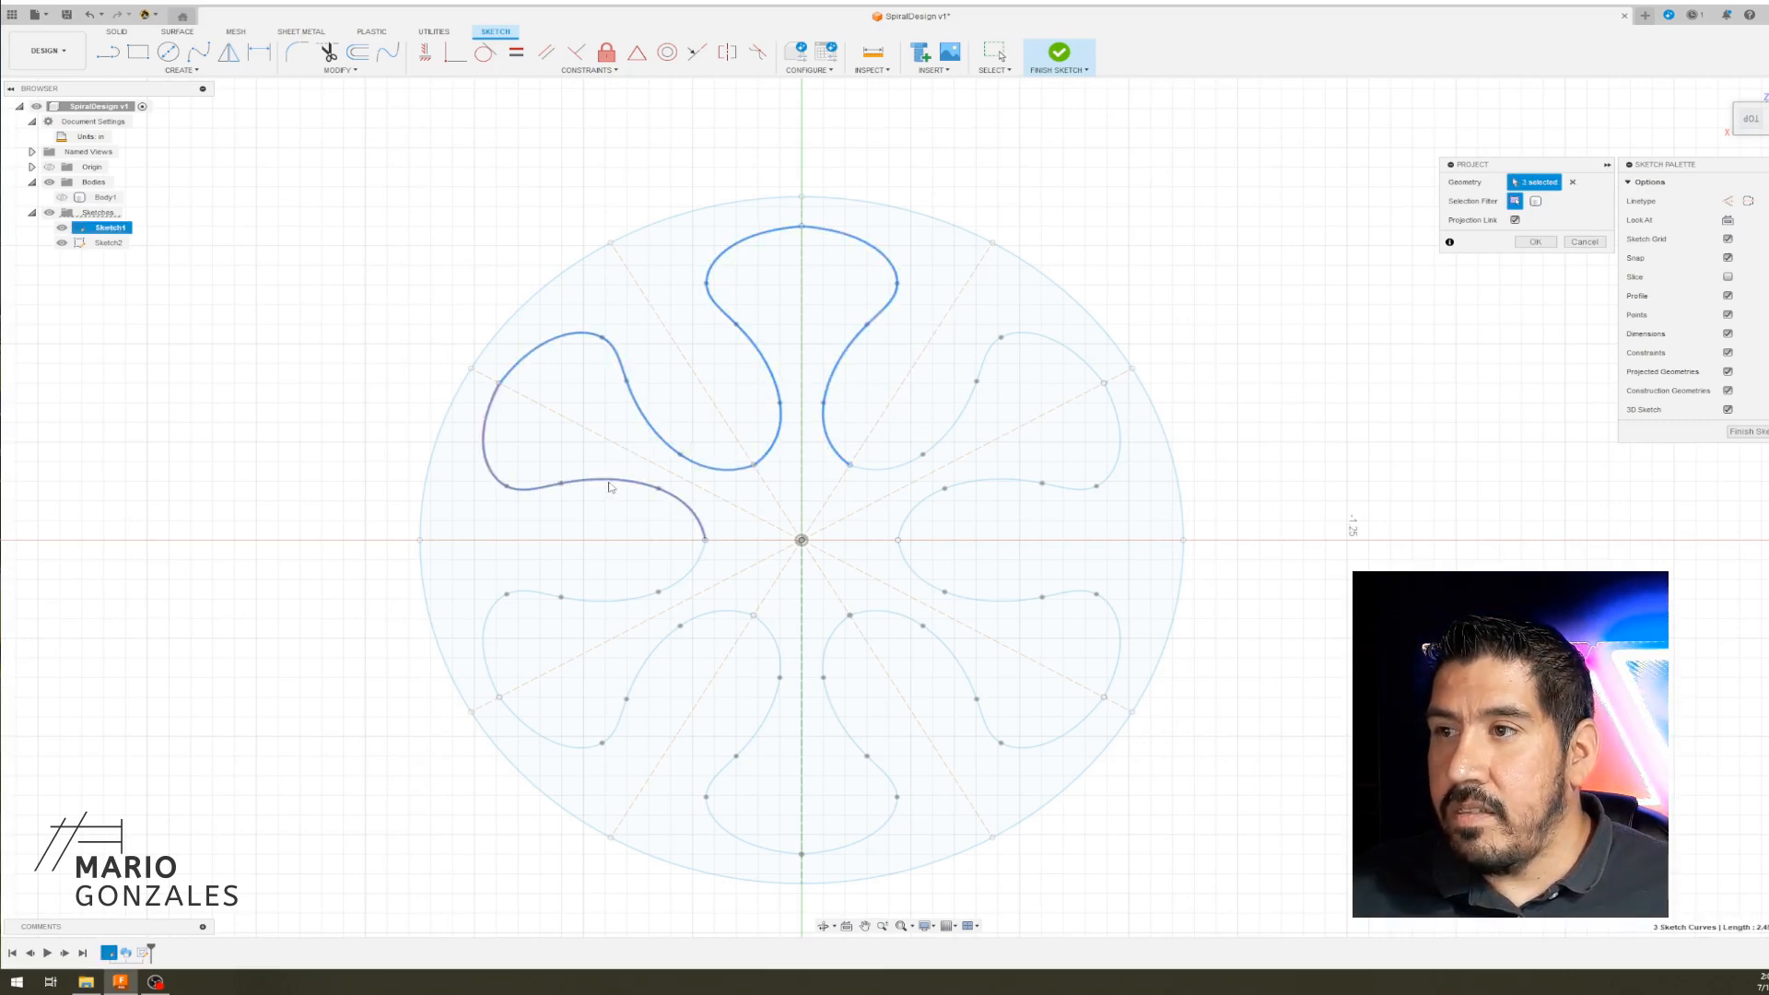
left_click(604, 605)
left_click(649, 656)
left_click(770, 712)
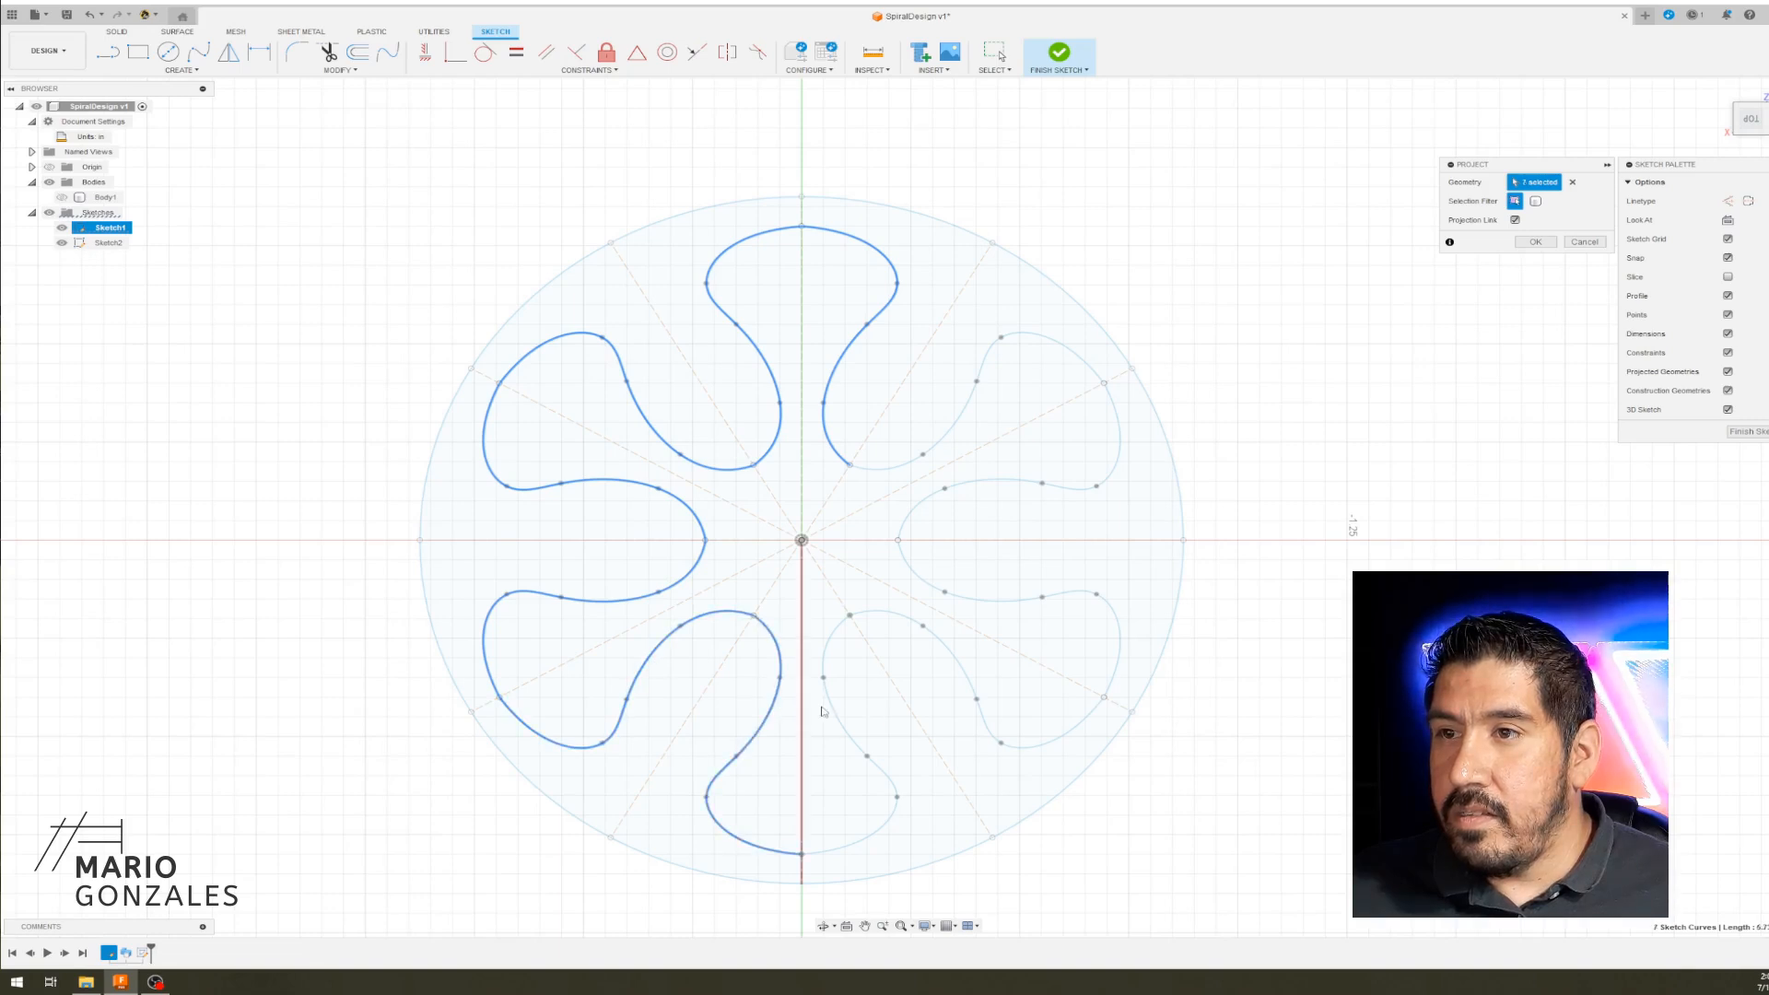
left_click(823, 708)
left_click(969, 677)
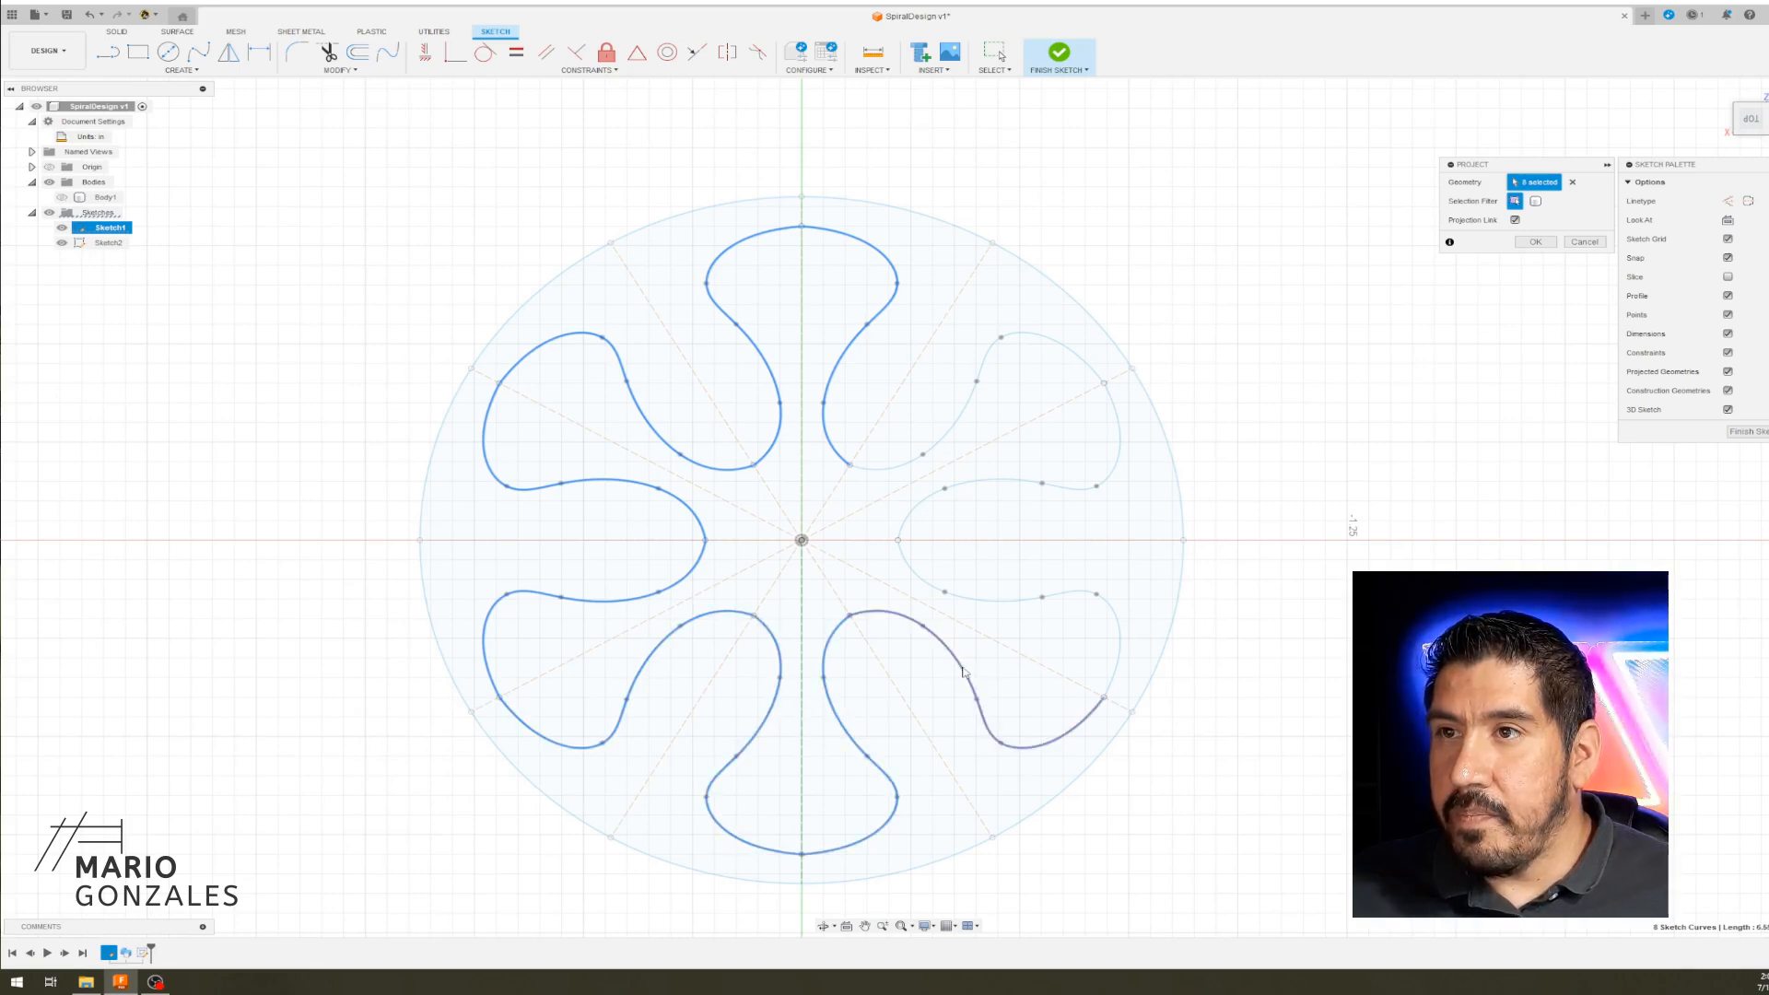
left_click(970, 599)
left_click(984, 486)
left_click(948, 440)
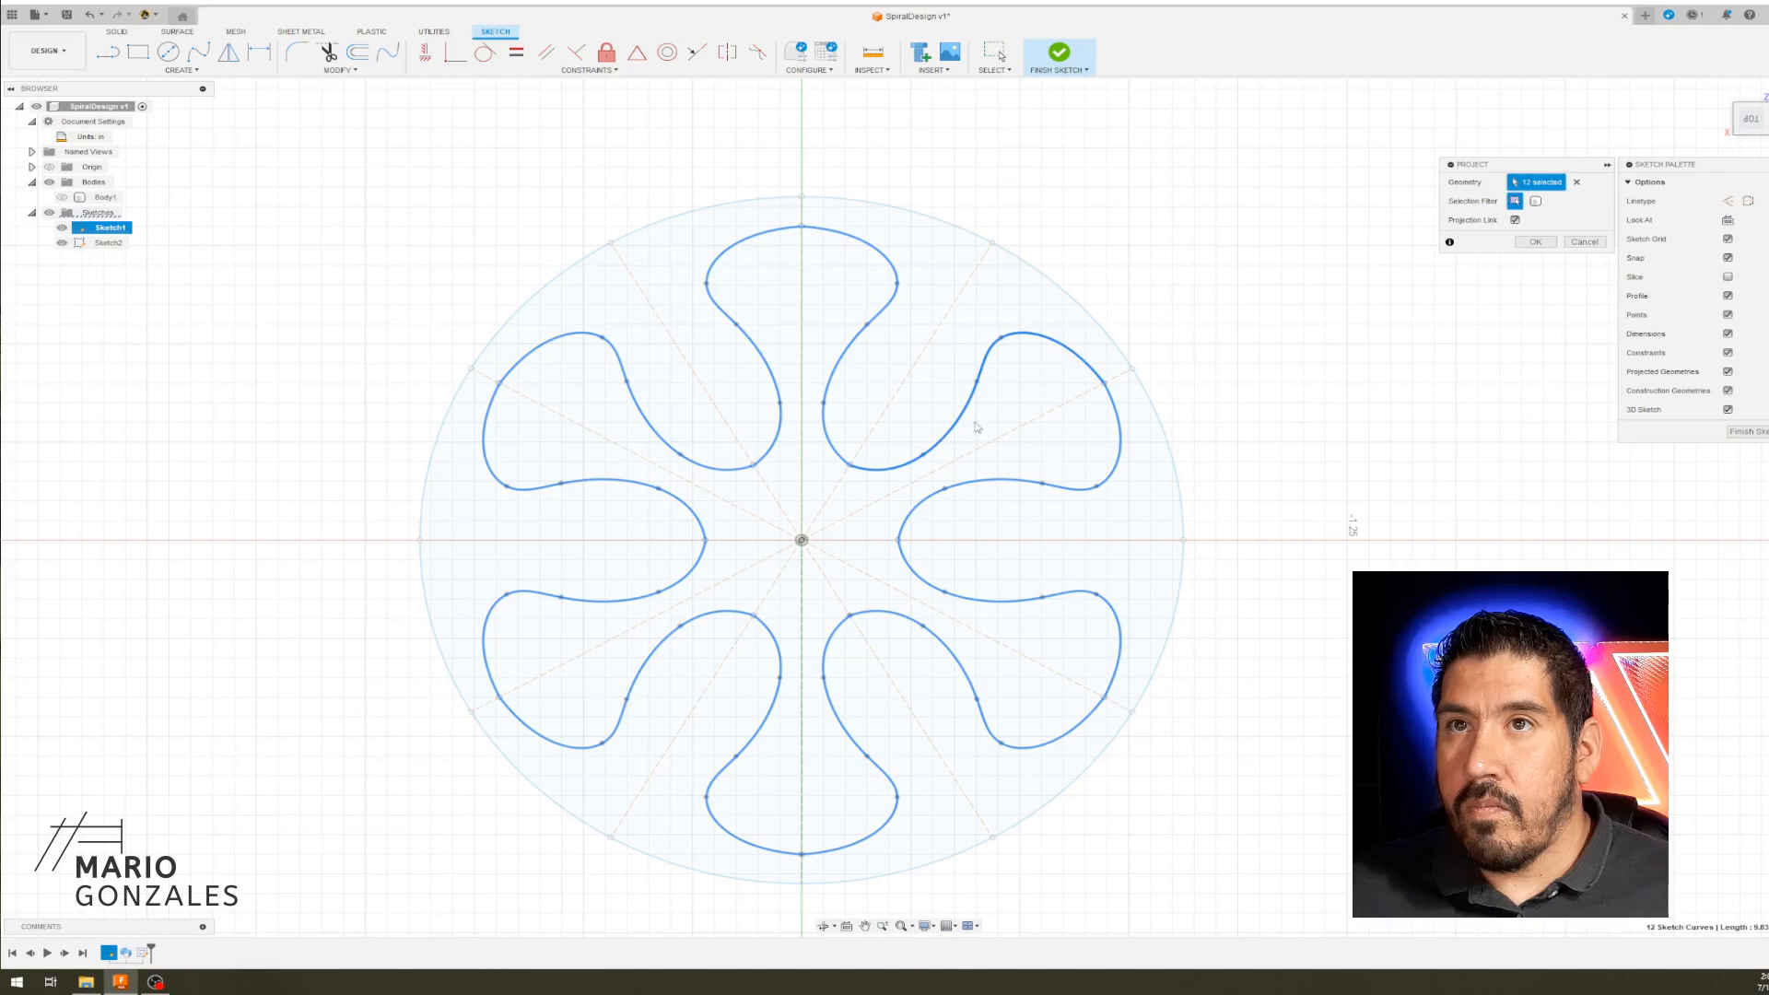
left_click(1535, 242)
- Hide the original sketch so that only the projected six-lobed outline shows
scroll(1350, 347, "down", 3)
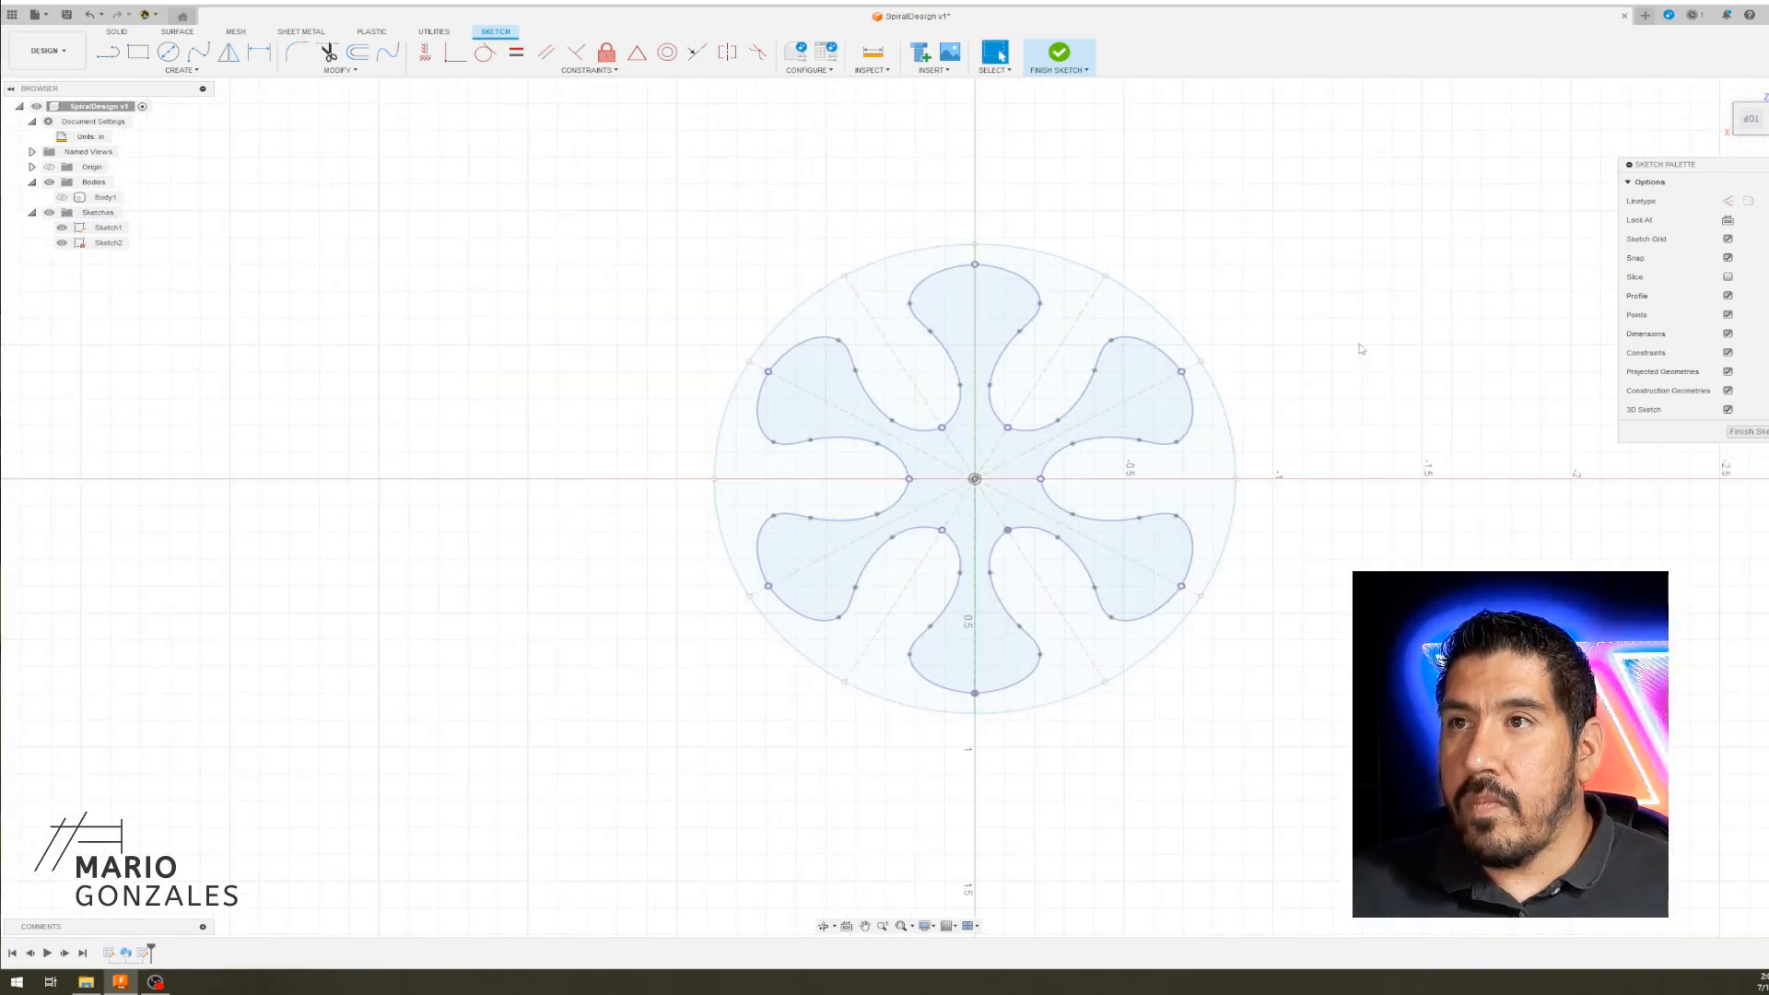
scroll(1361, 348, "down", 1)
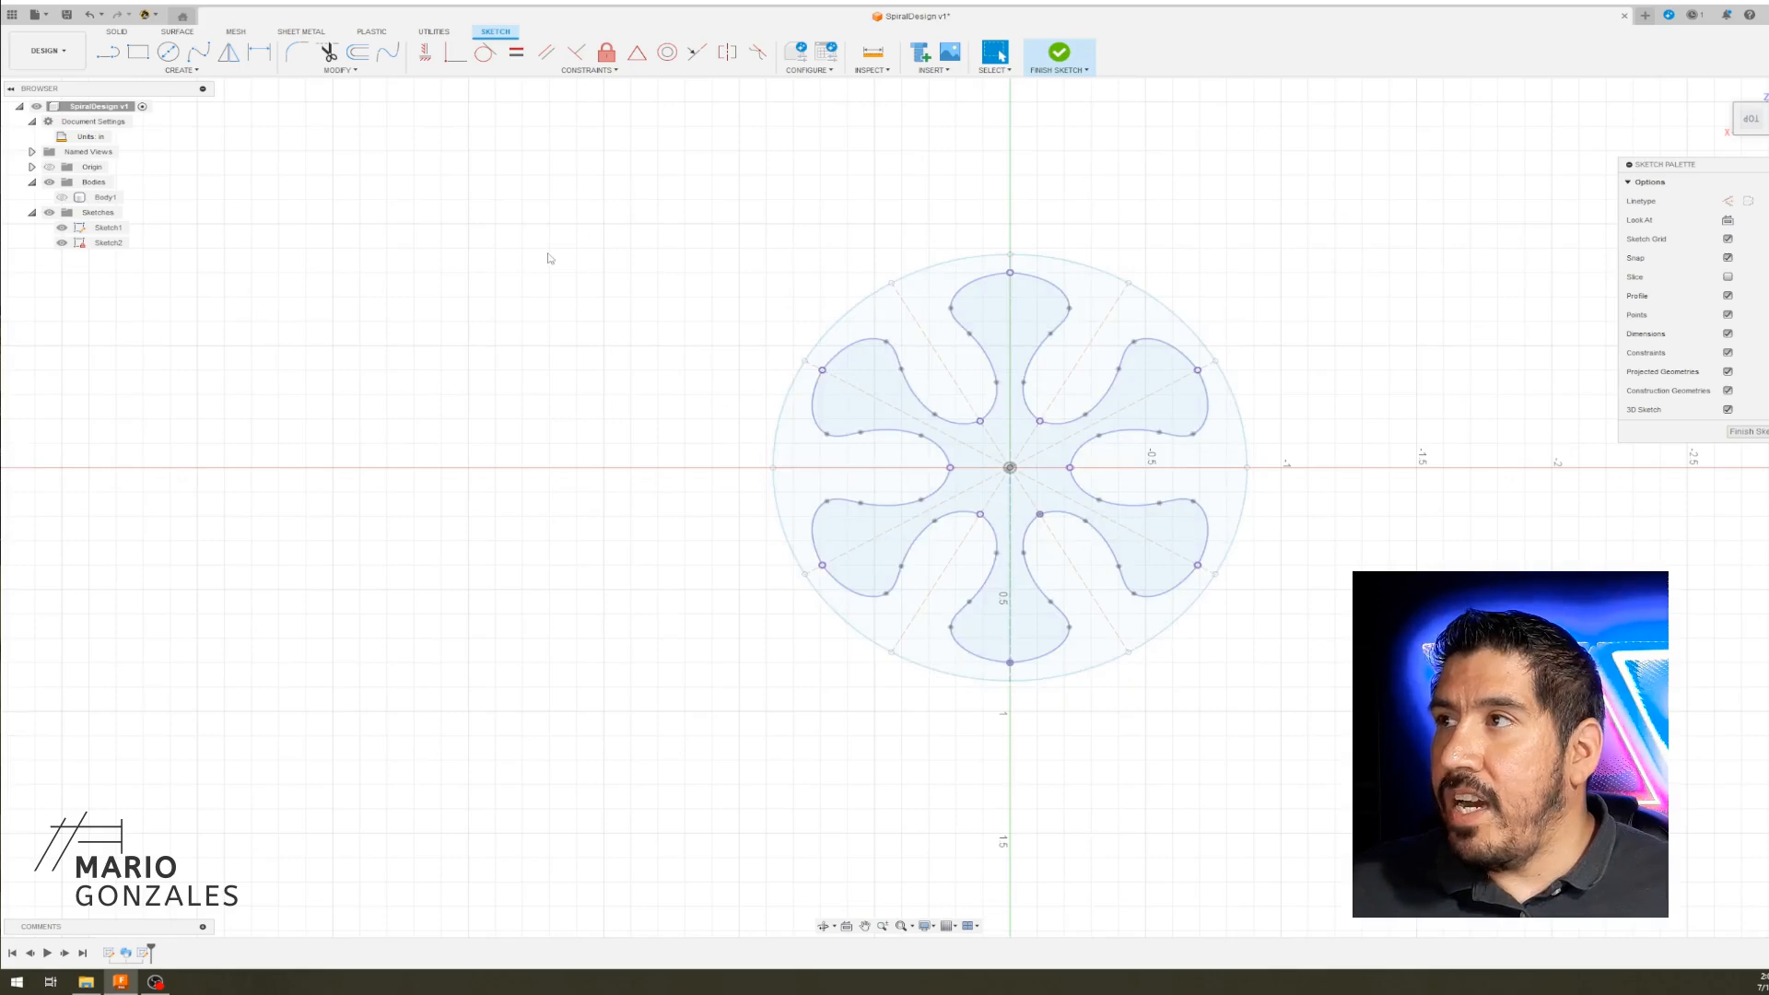
left_click(62, 228)
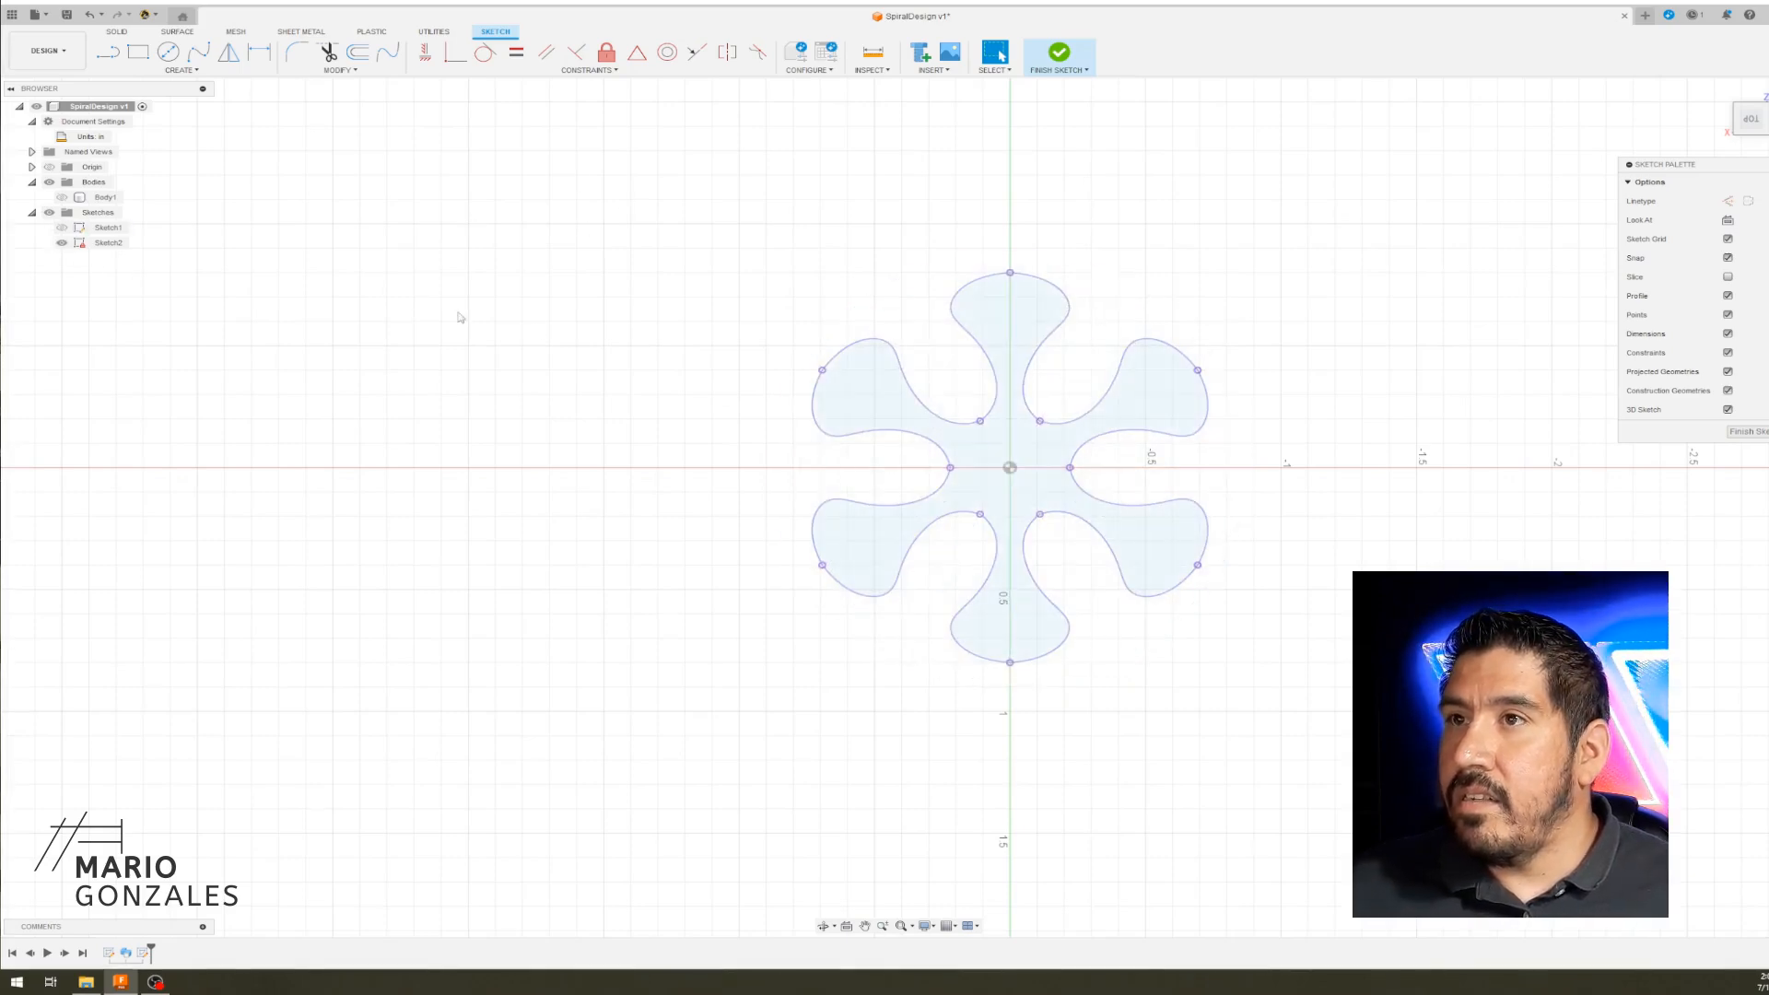
- Start an inward offset and select every projected spline around the complete six-lobed outline
scroll(543, 337, "up", 2)
middle_click_drag(543, 337, 373, 302)
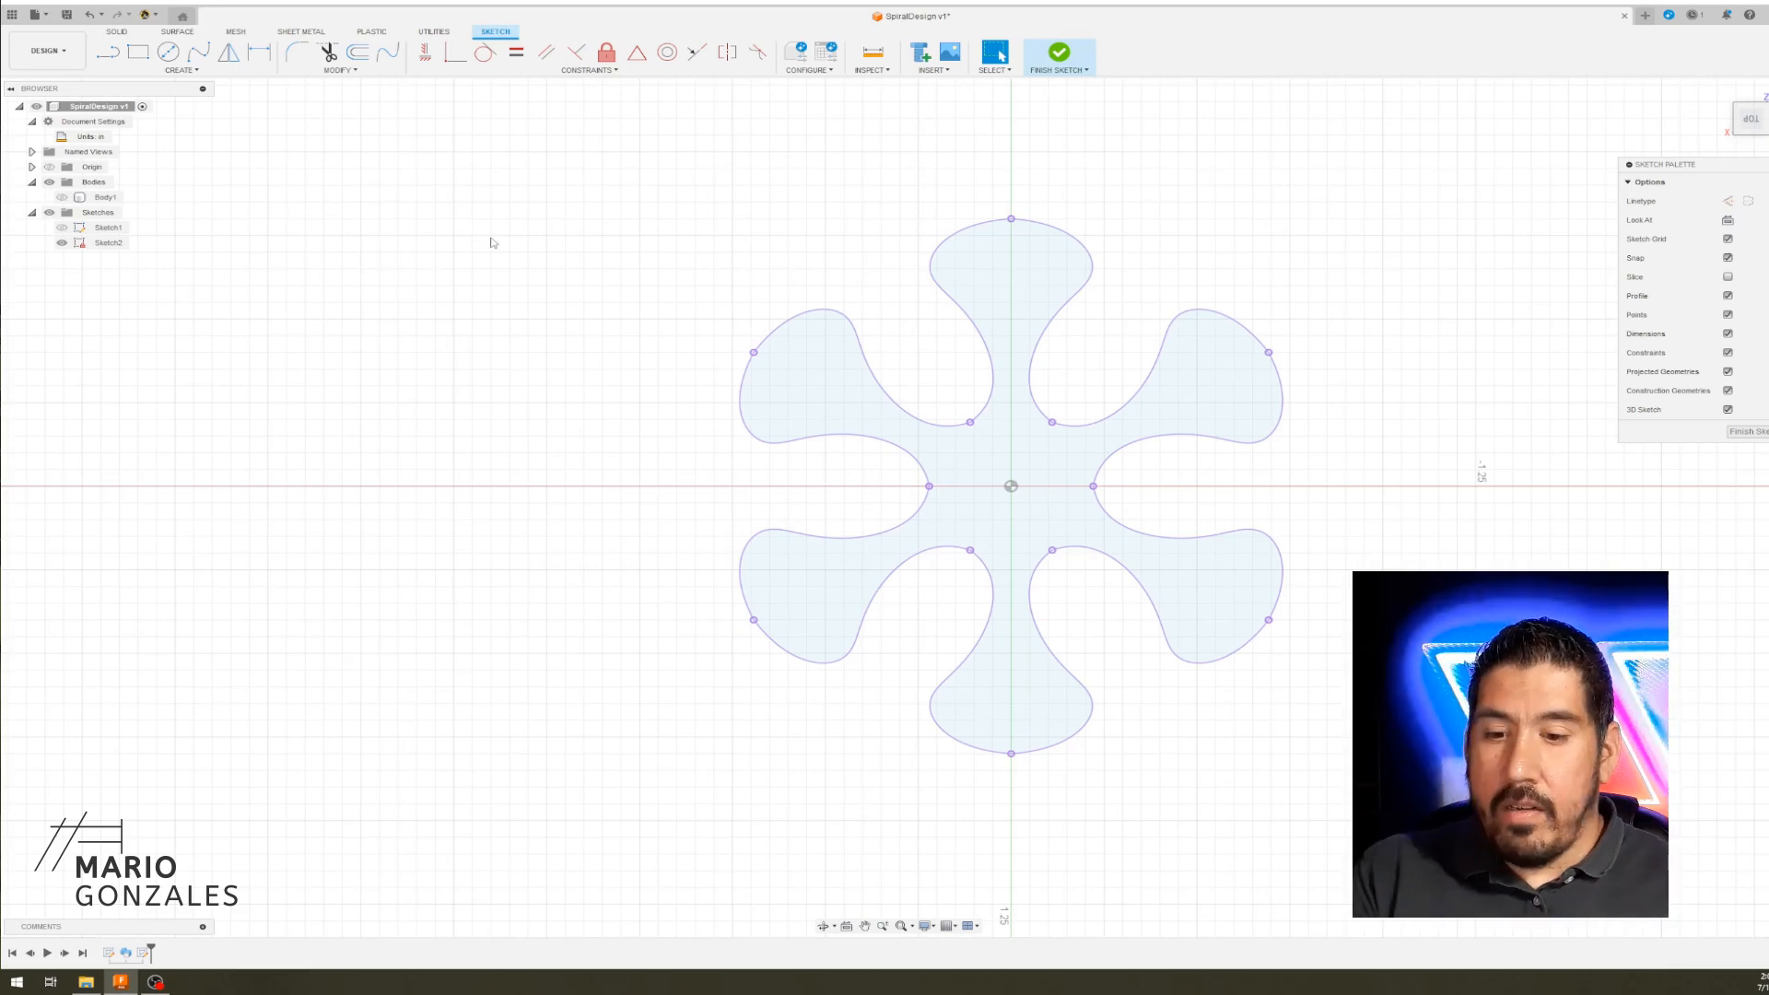
left_click(351, 56)
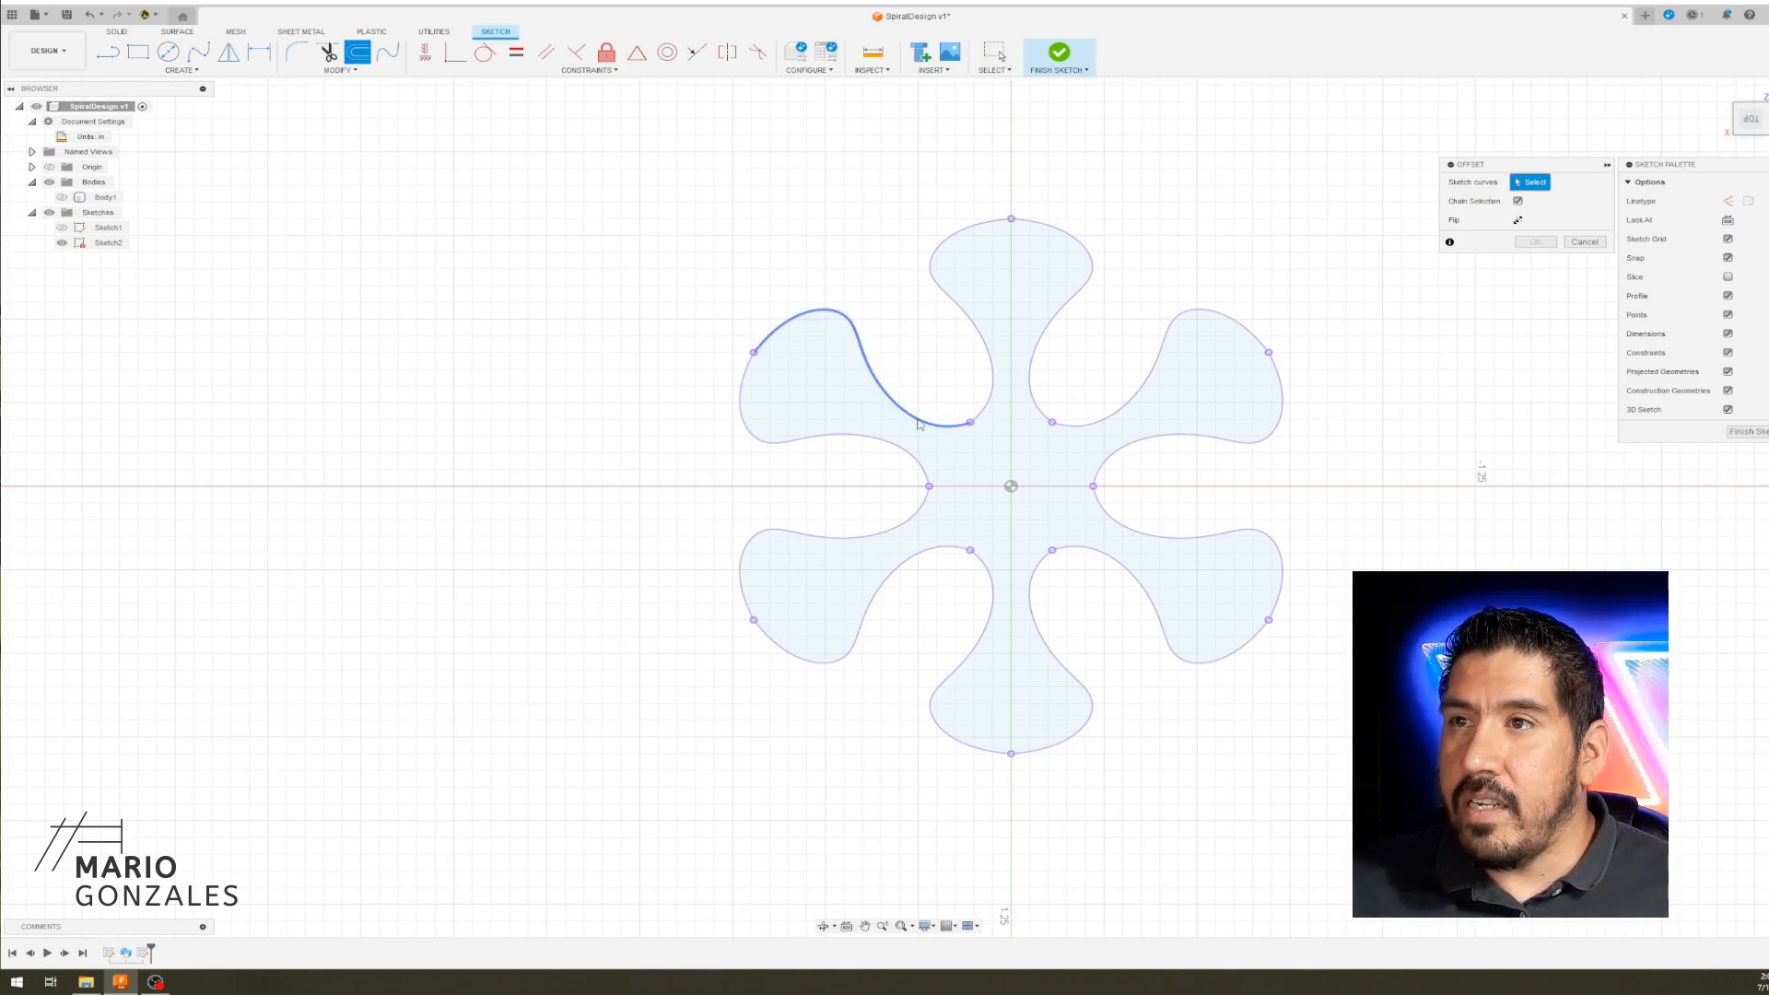
left_click(885, 441)
left_click(884, 440)
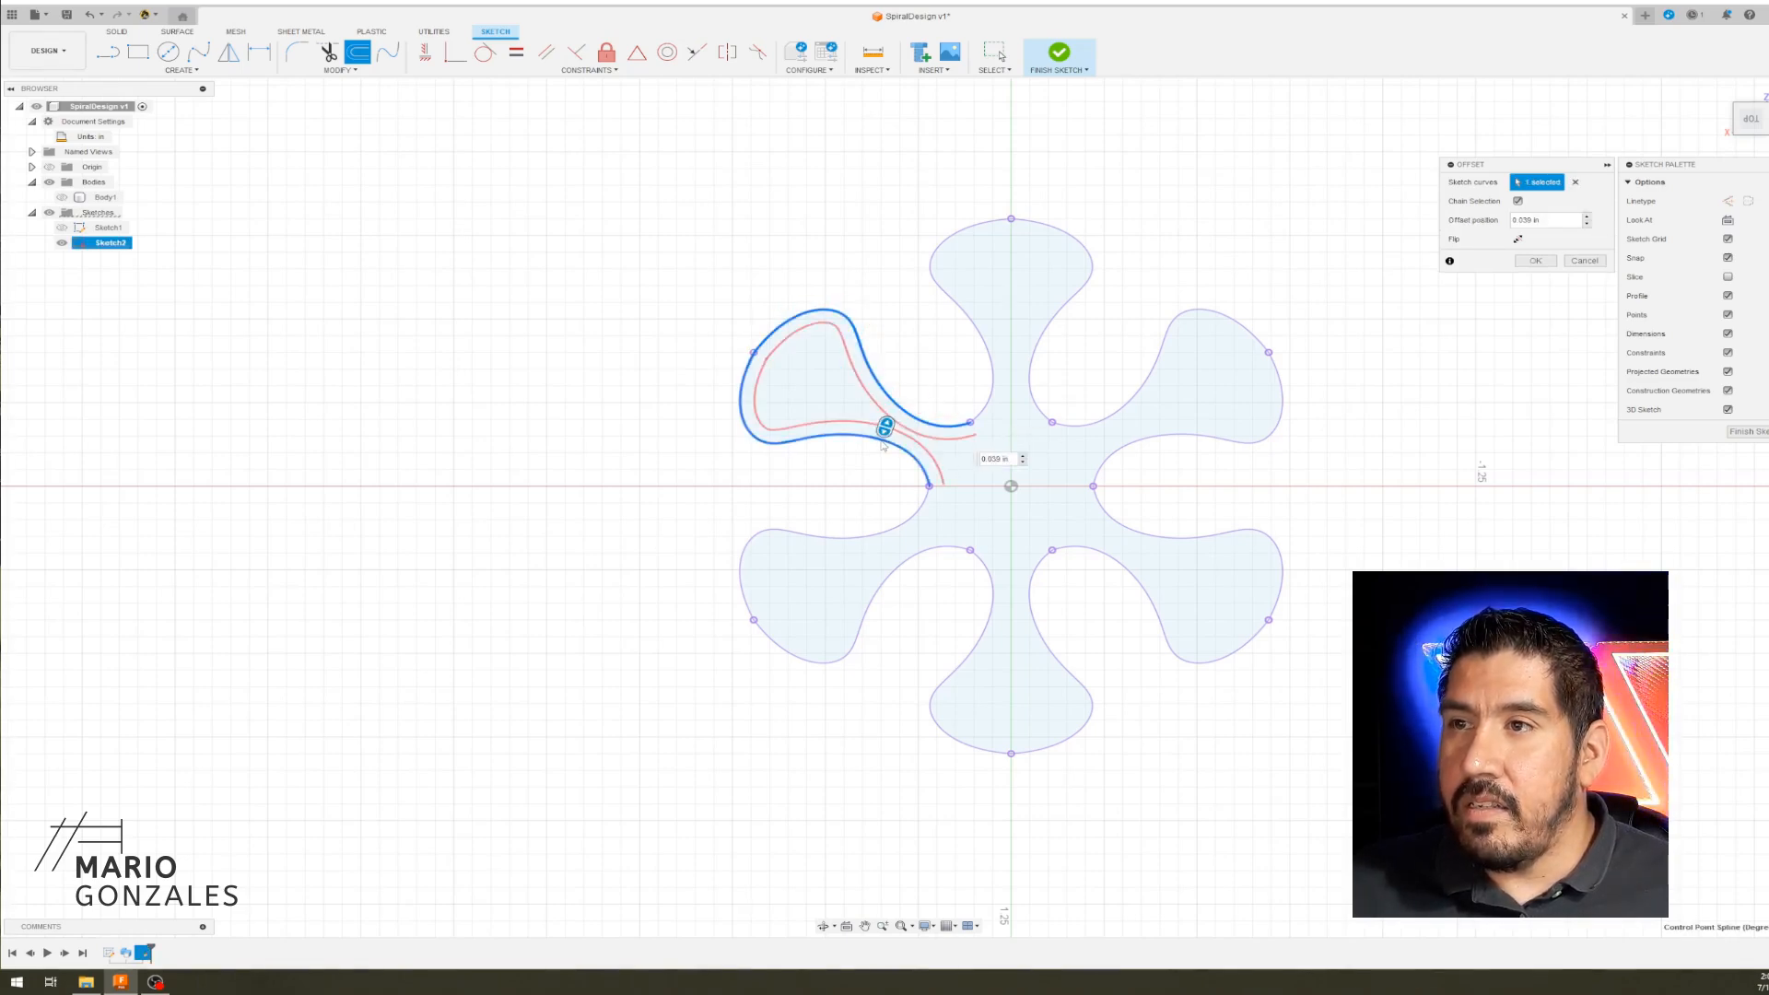
left_click(880, 534)
left_click(915, 565)
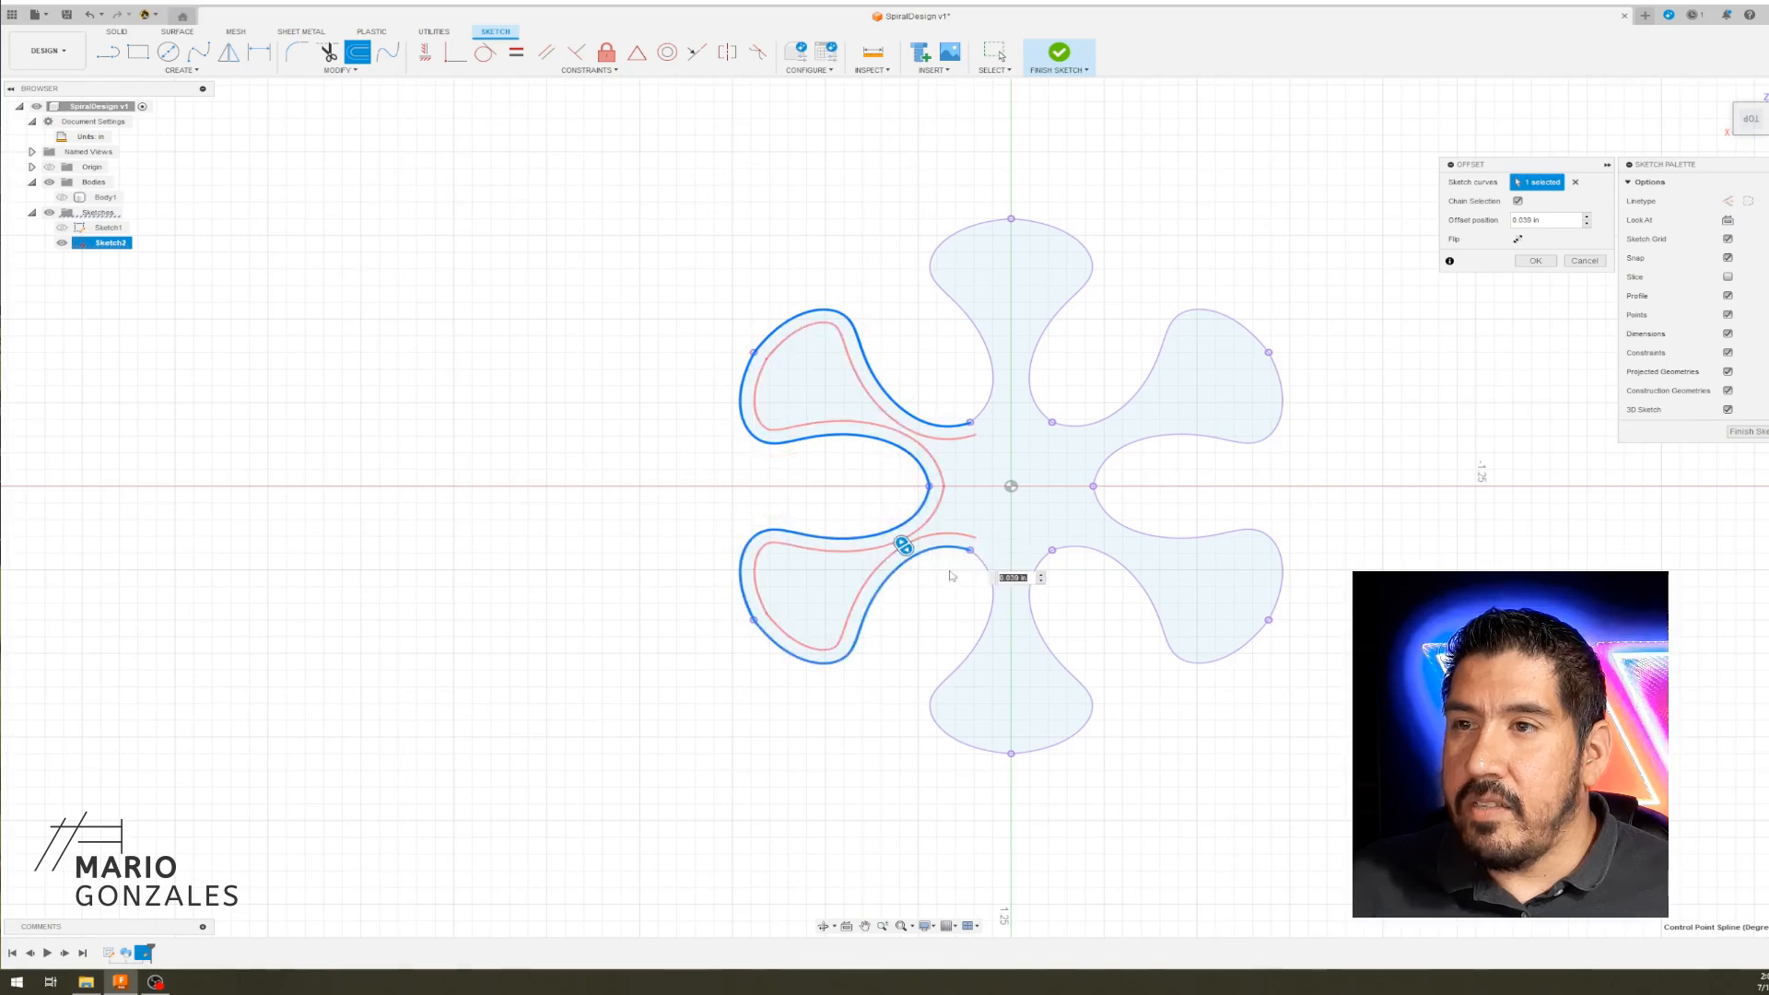
left_click(989, 594)
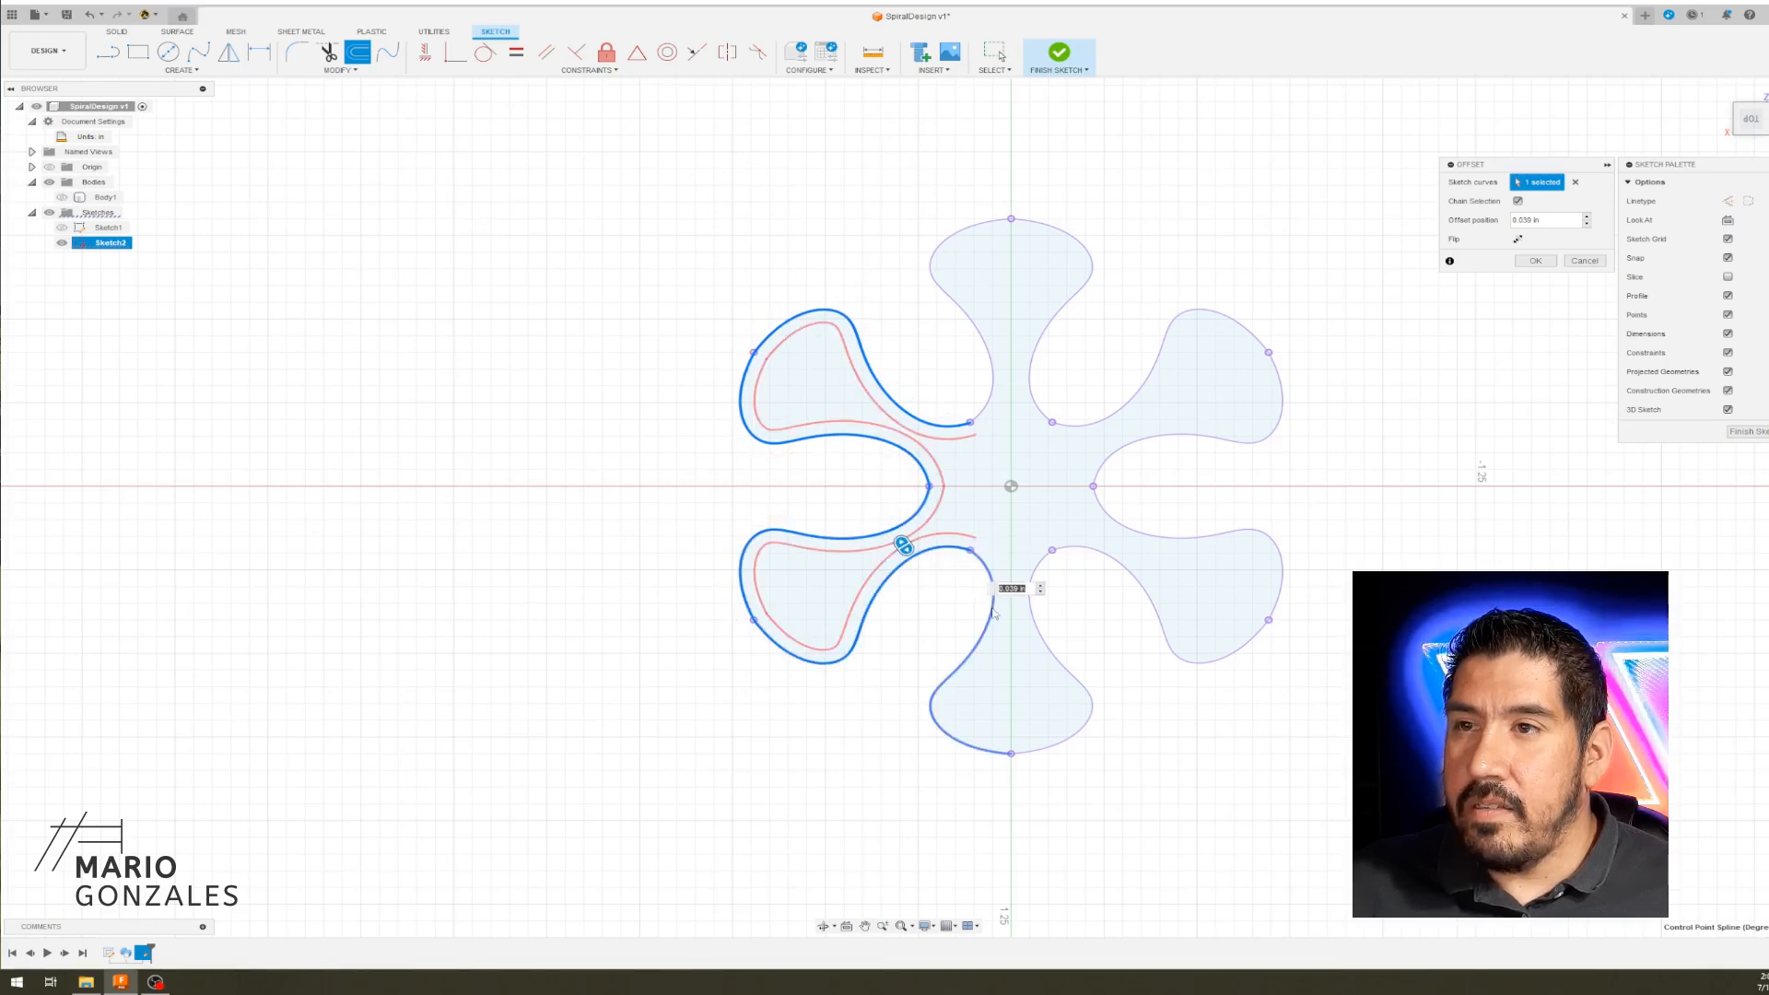
left_click(1036, 630)
left_click(1102, 559)
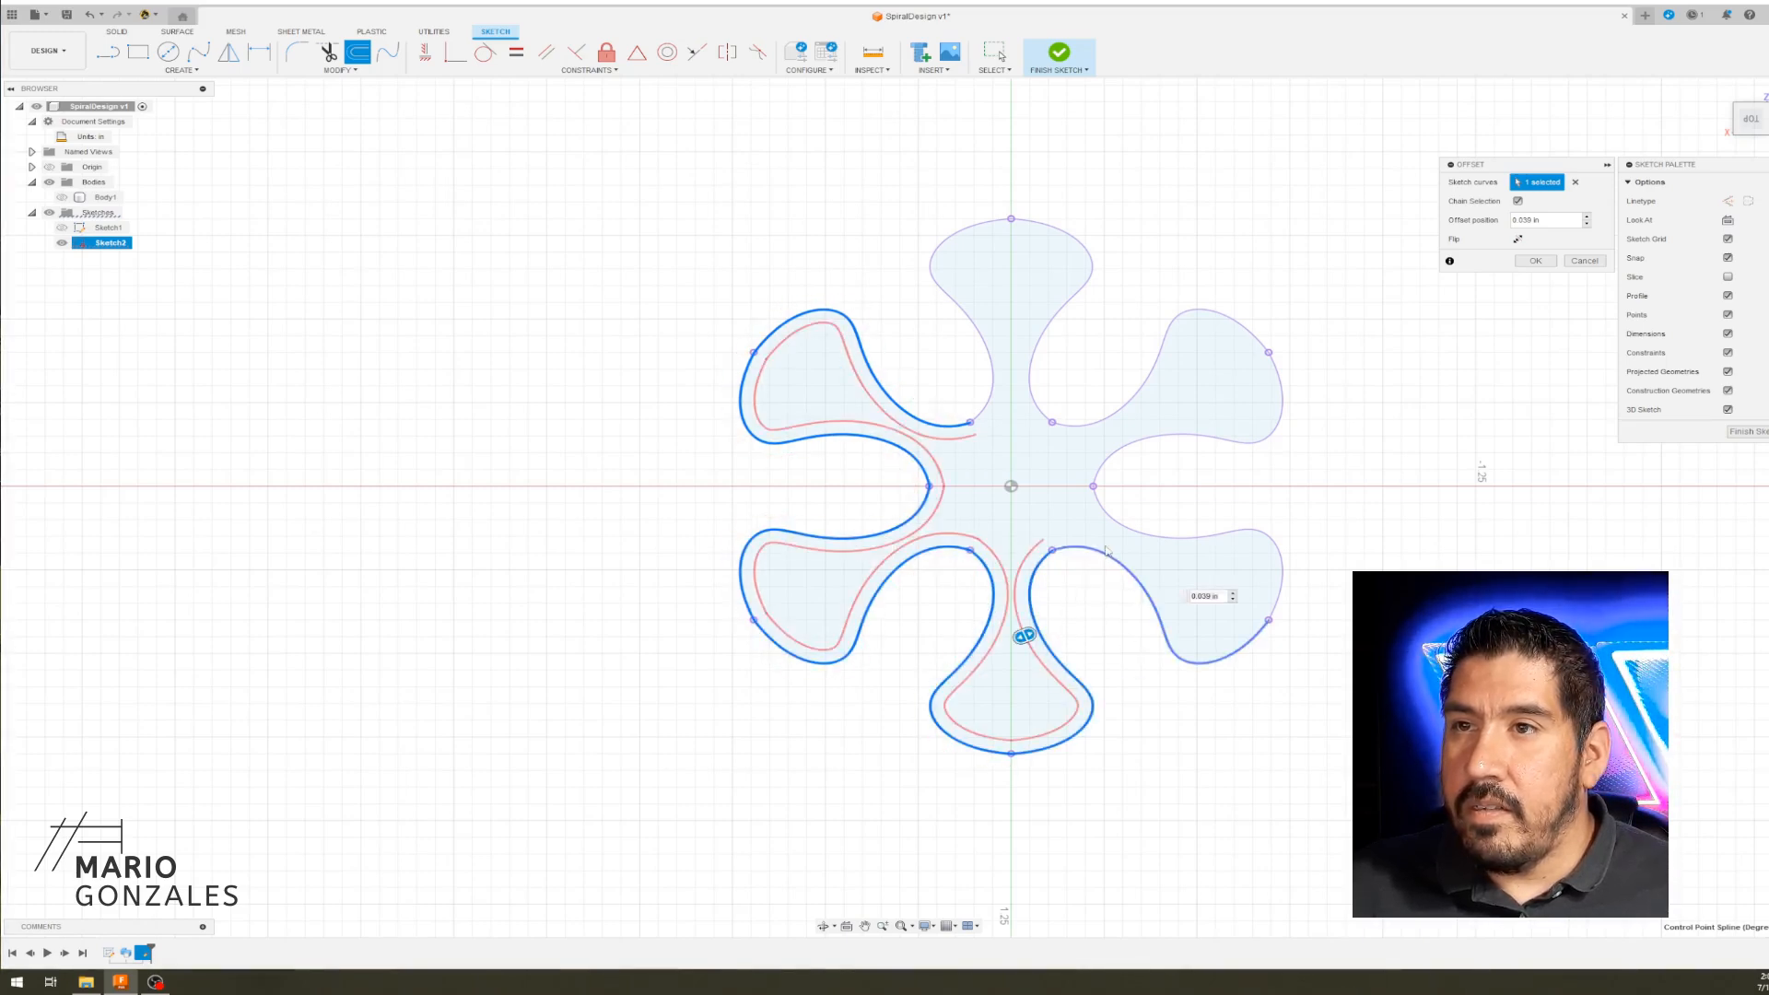
left_click(1118, 527)
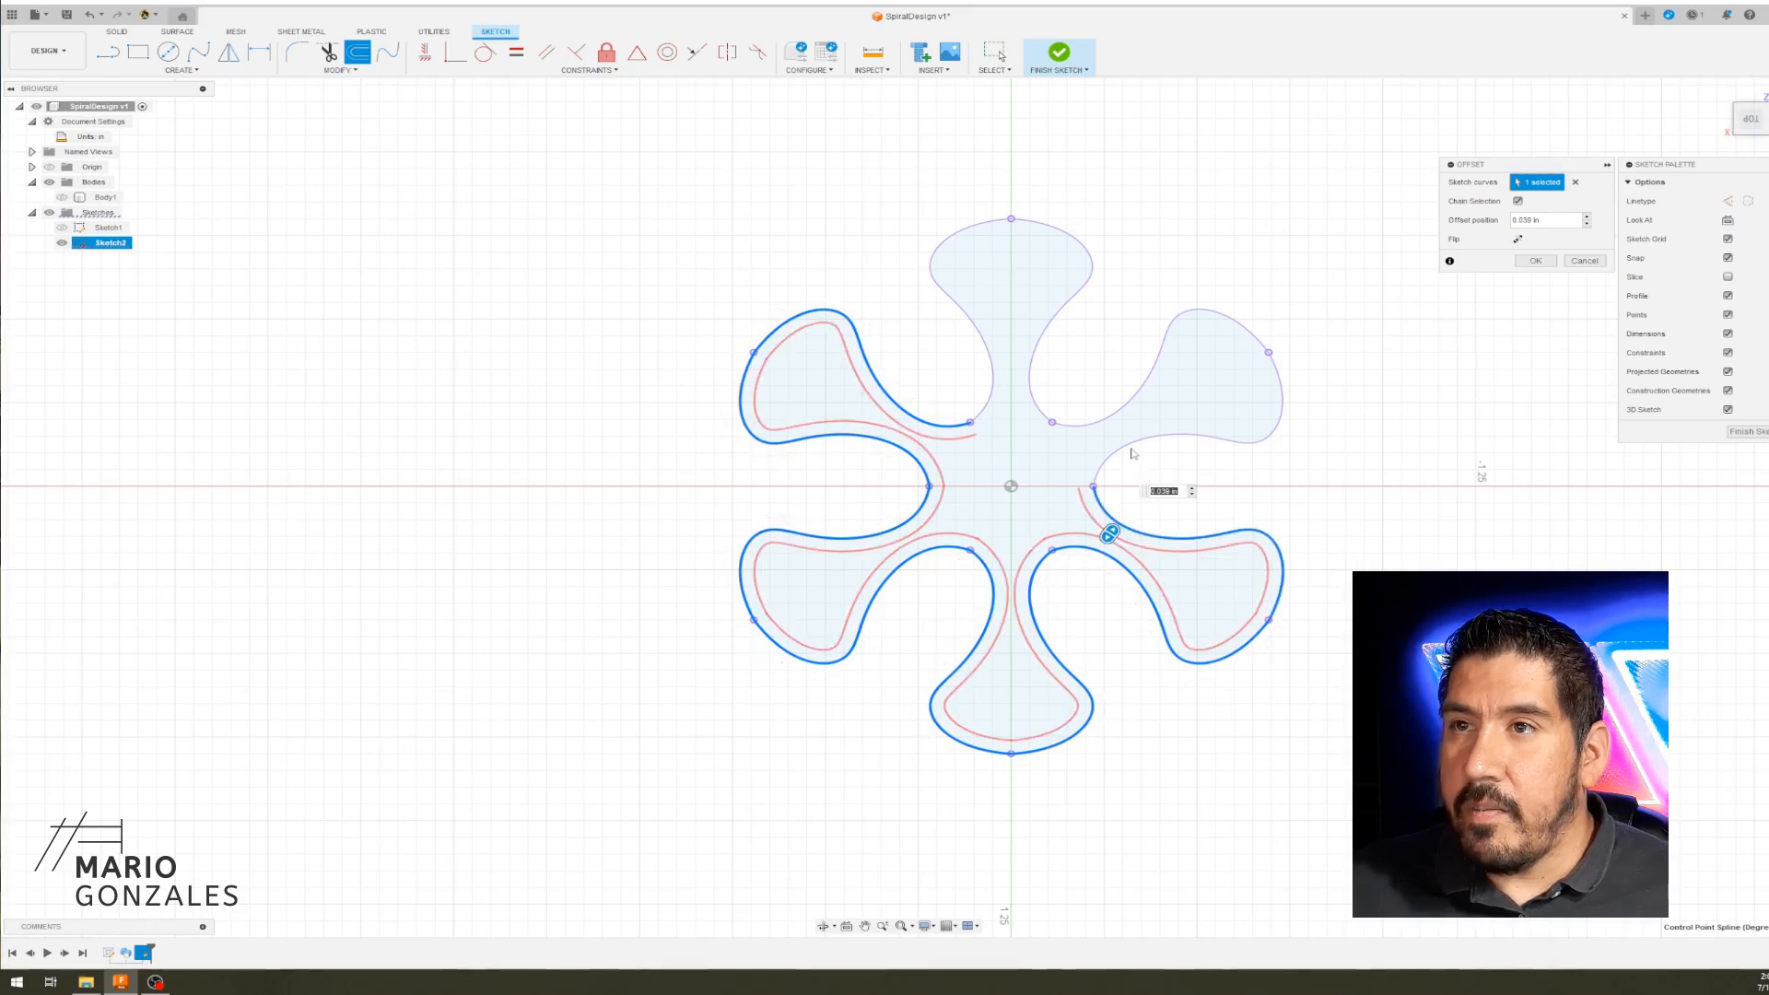
left_click(1110, 459)
left_click(1114, 418)
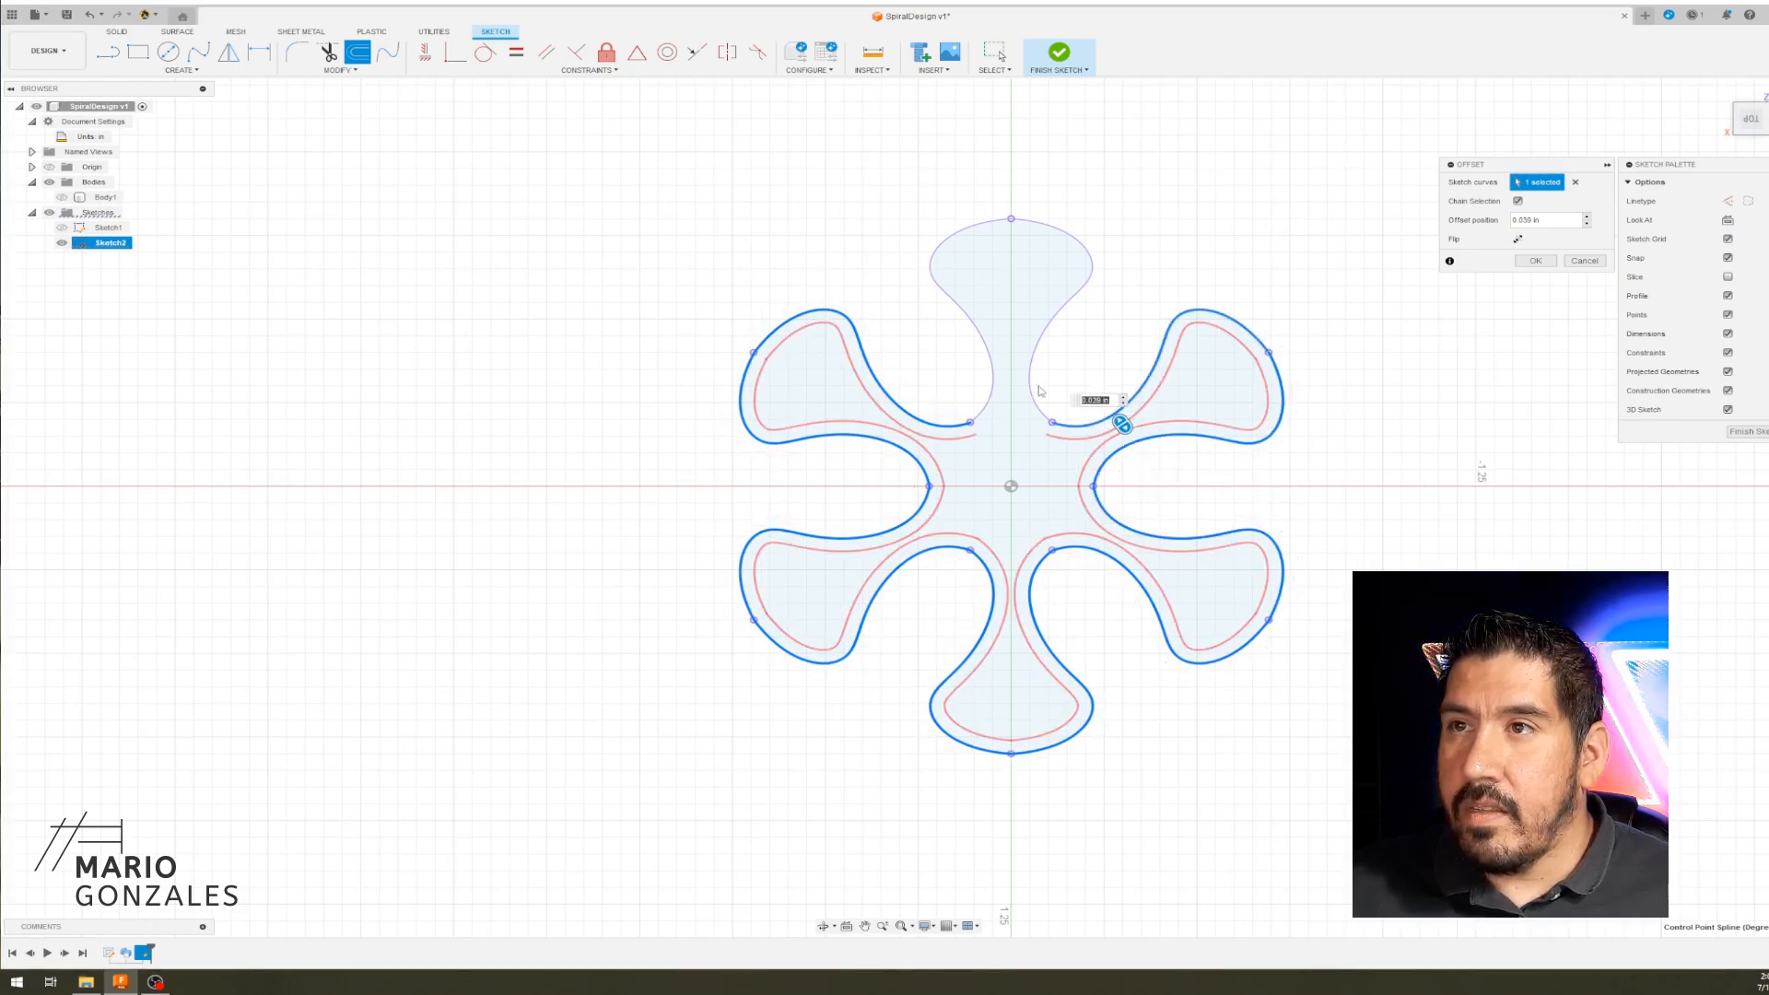
left_click(1036, 399)
left_click(989, 401)
- Set the offset distance to 0.01 in inside the six-lobed outline and create the offset curves
scroll(1000, 425, "up", 2)
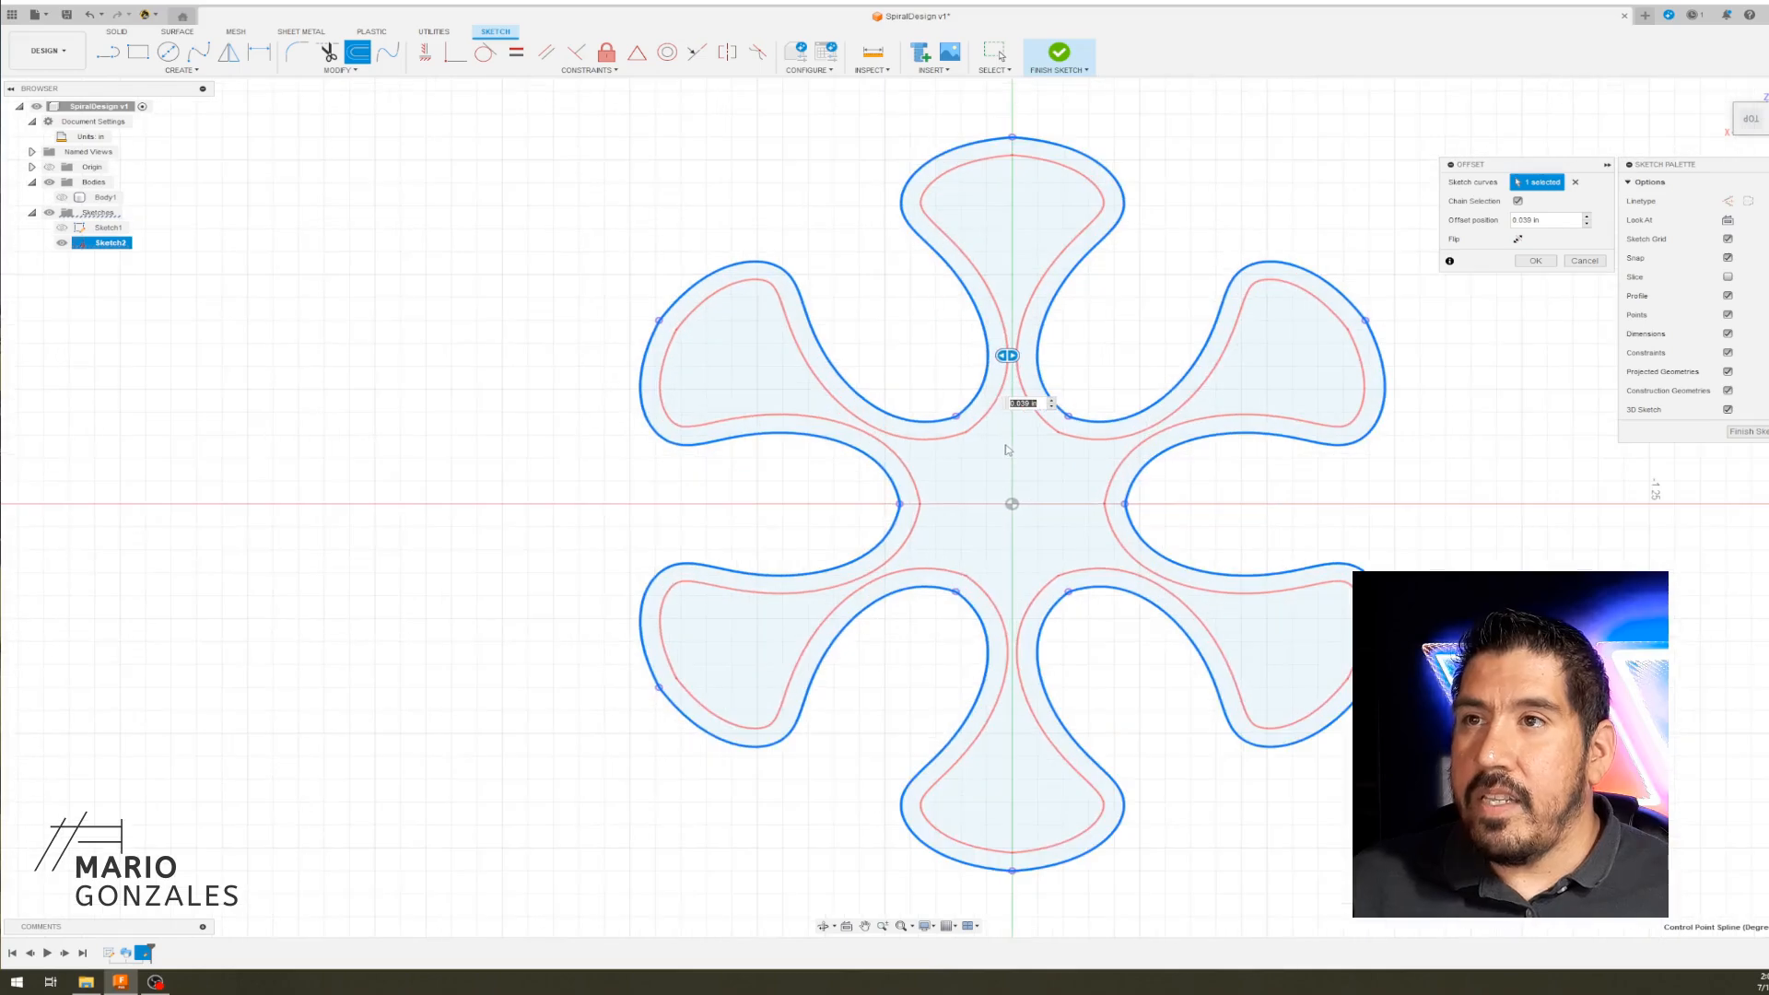
scroll(1033, 318, "up", 1)
scroll(1023, 378, "up", 1)
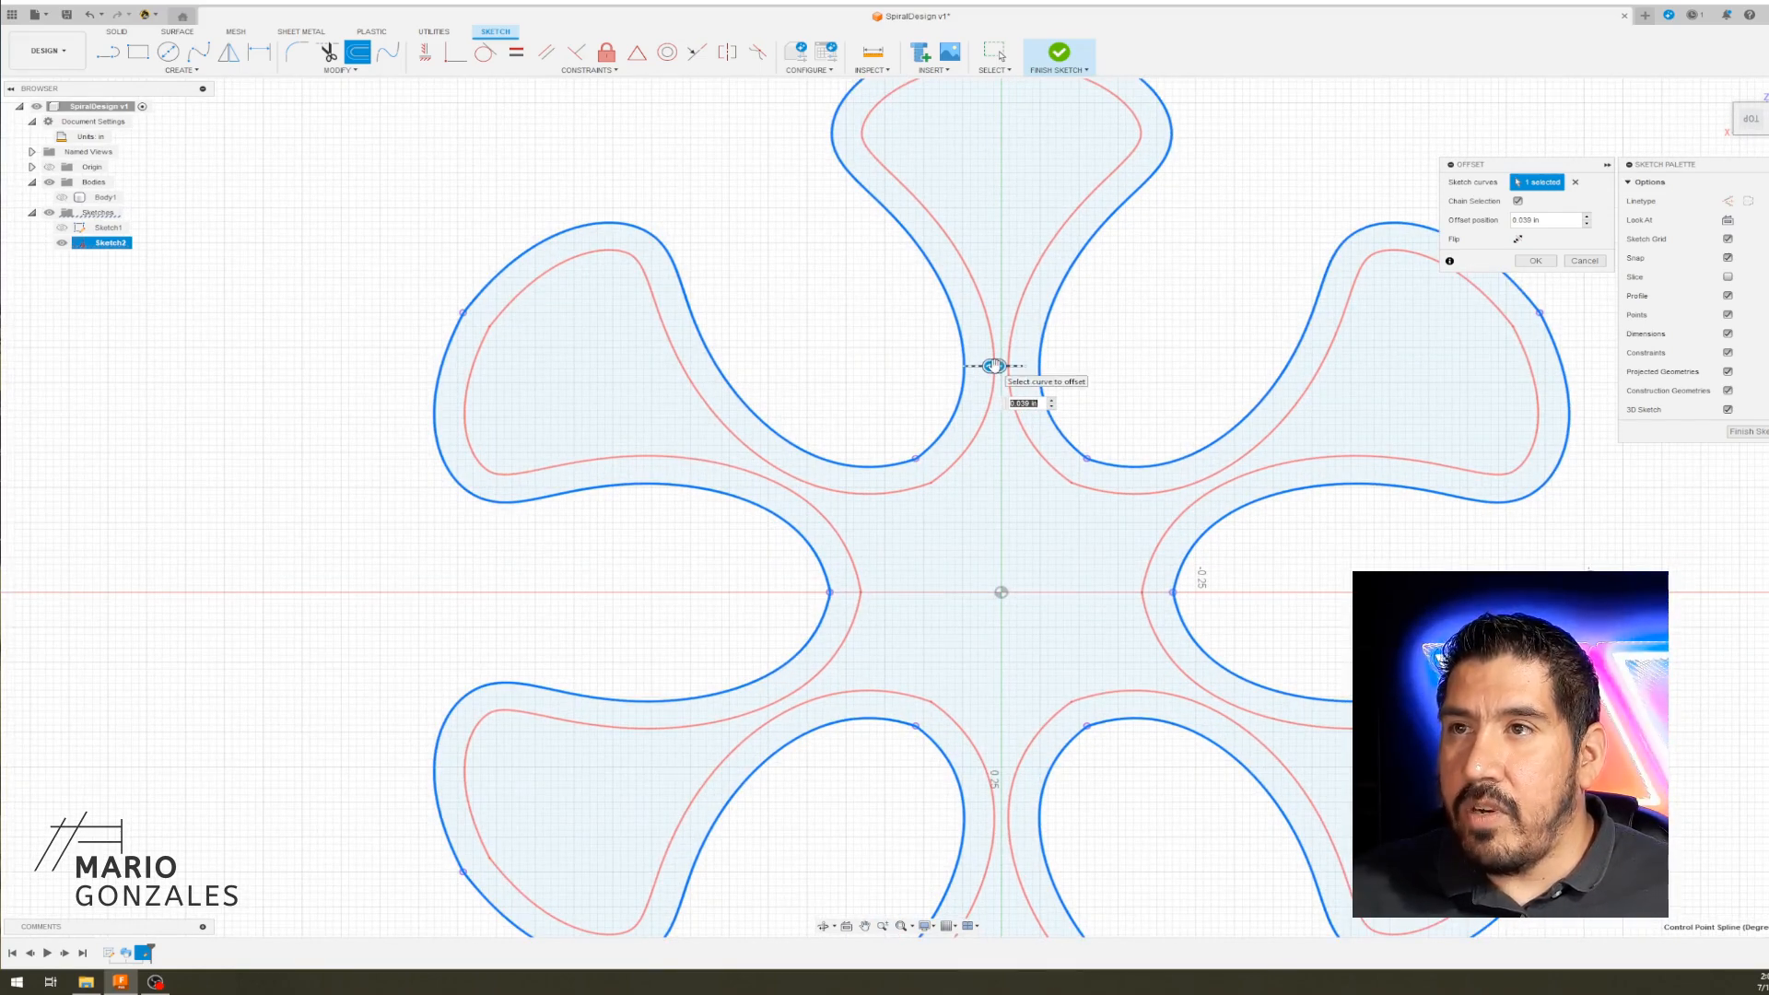
left_click_drag(993, 366, 976, 366)
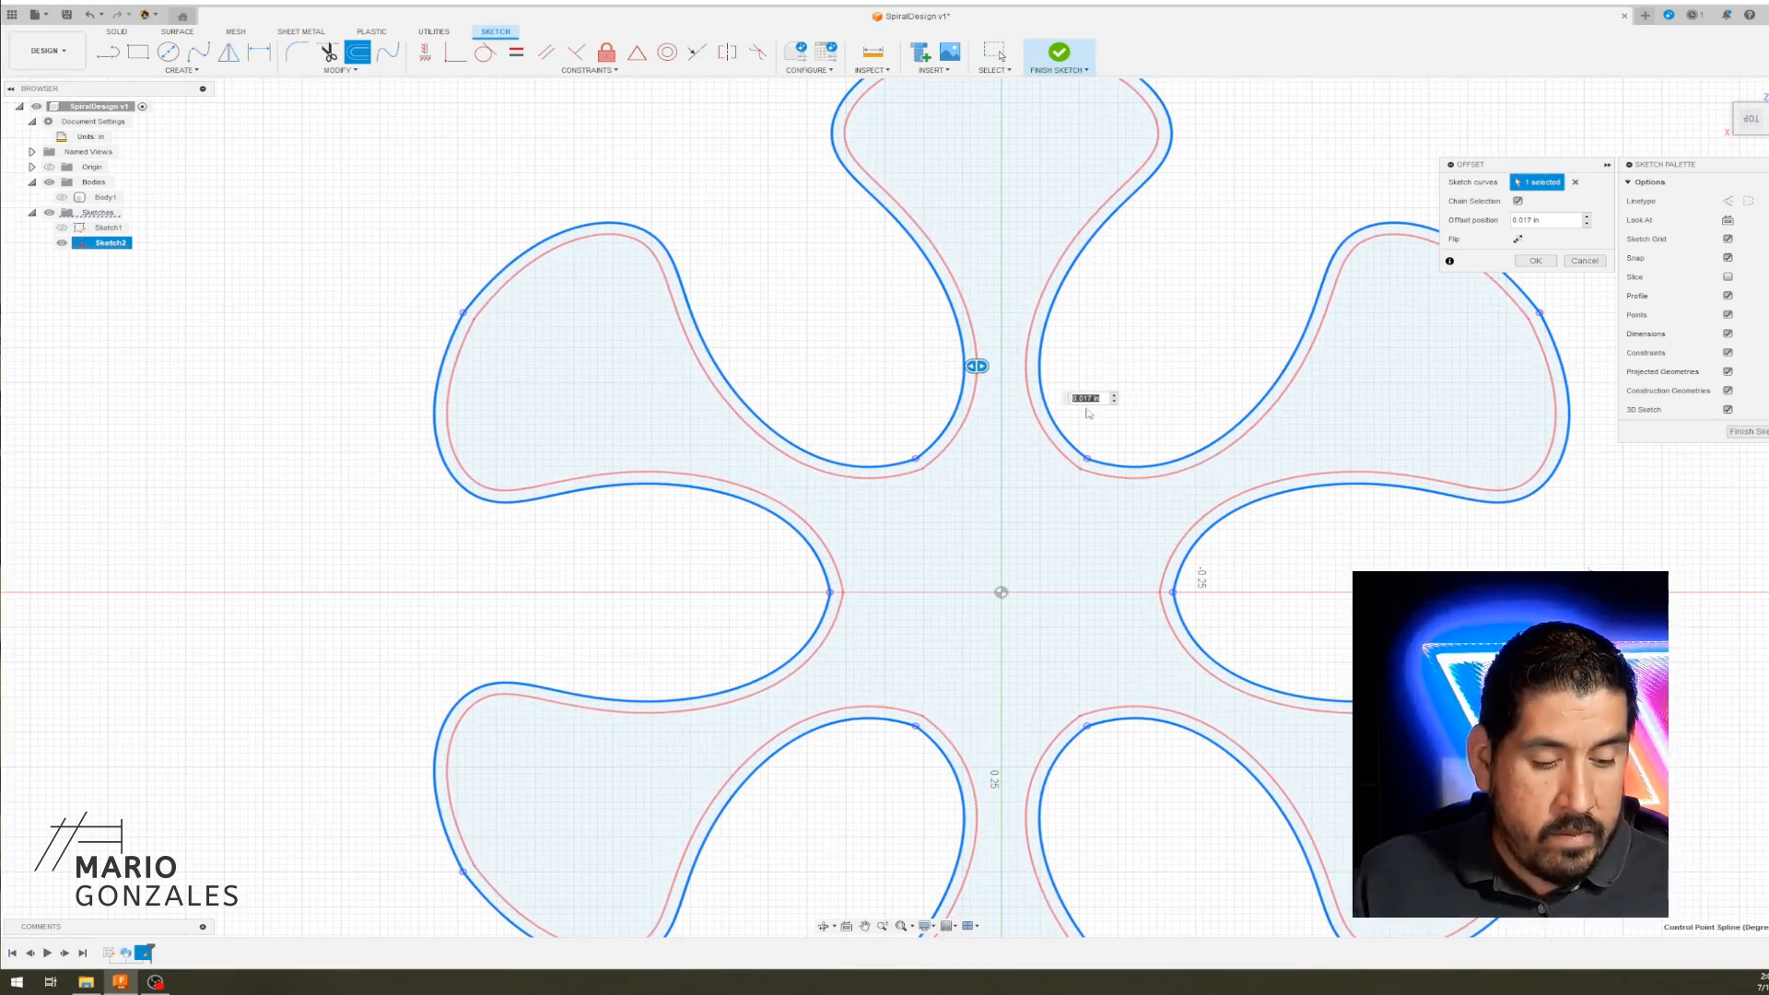
type(".01")
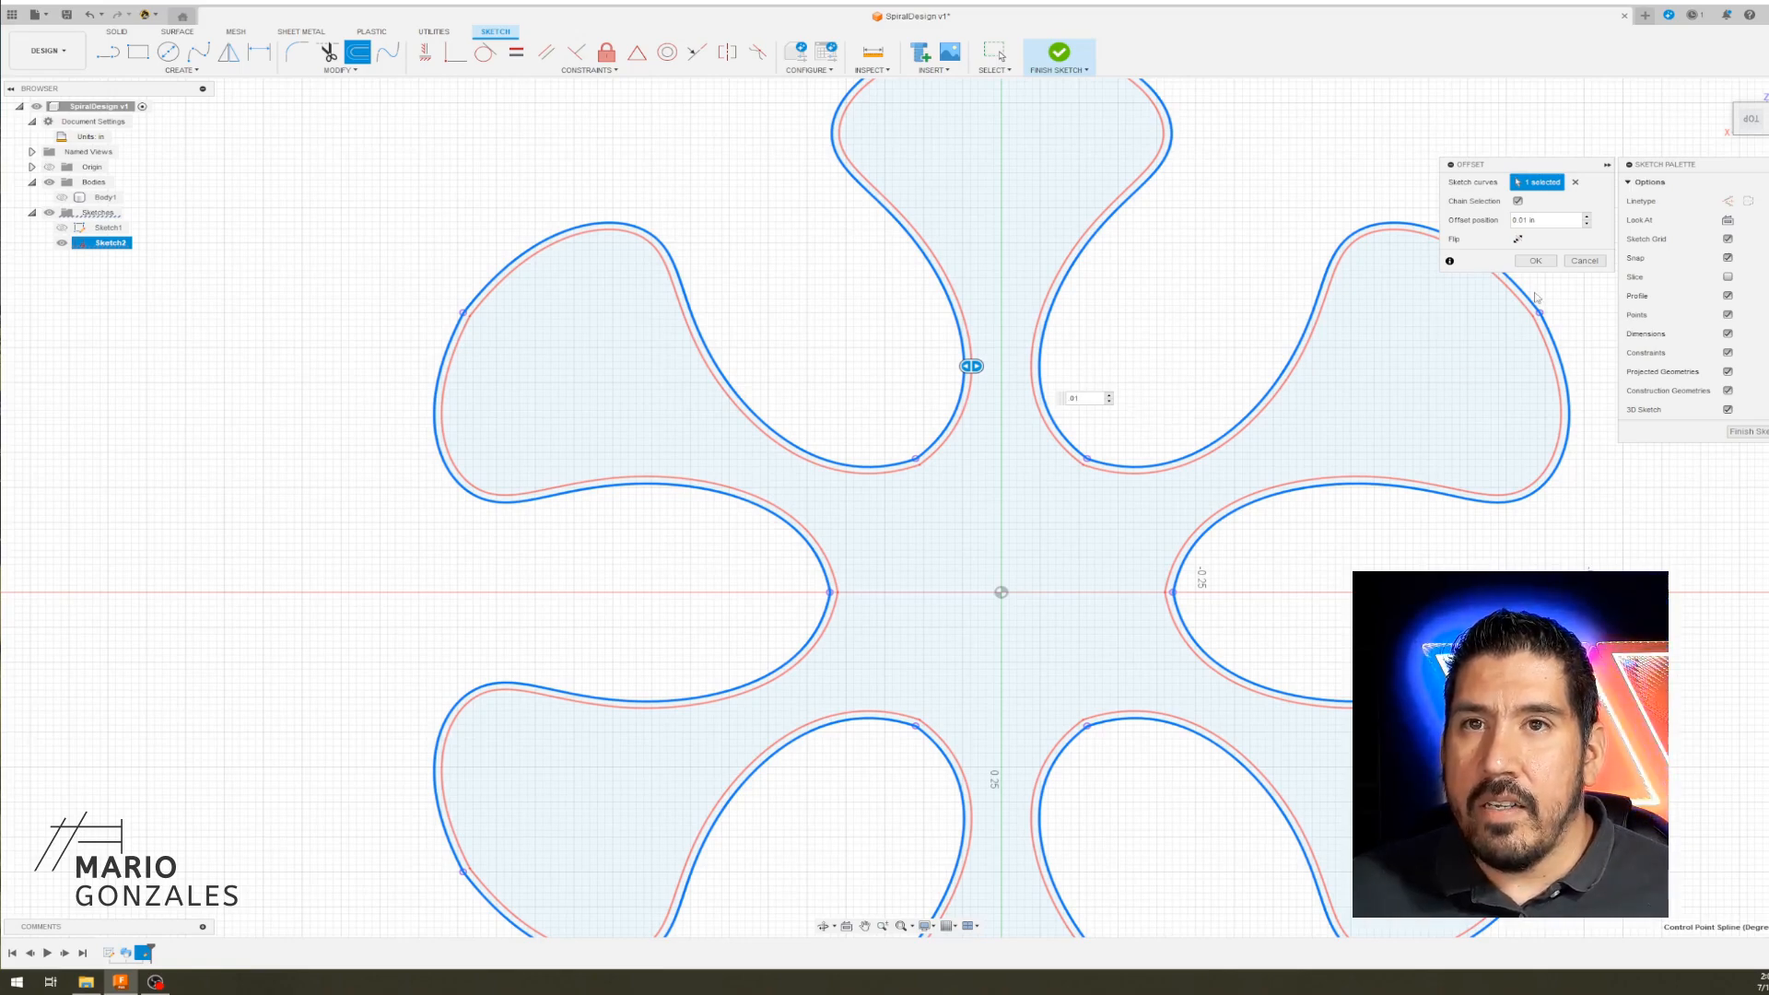
left_click(1534, 261)
scroll(1089, 354, "down", 3)
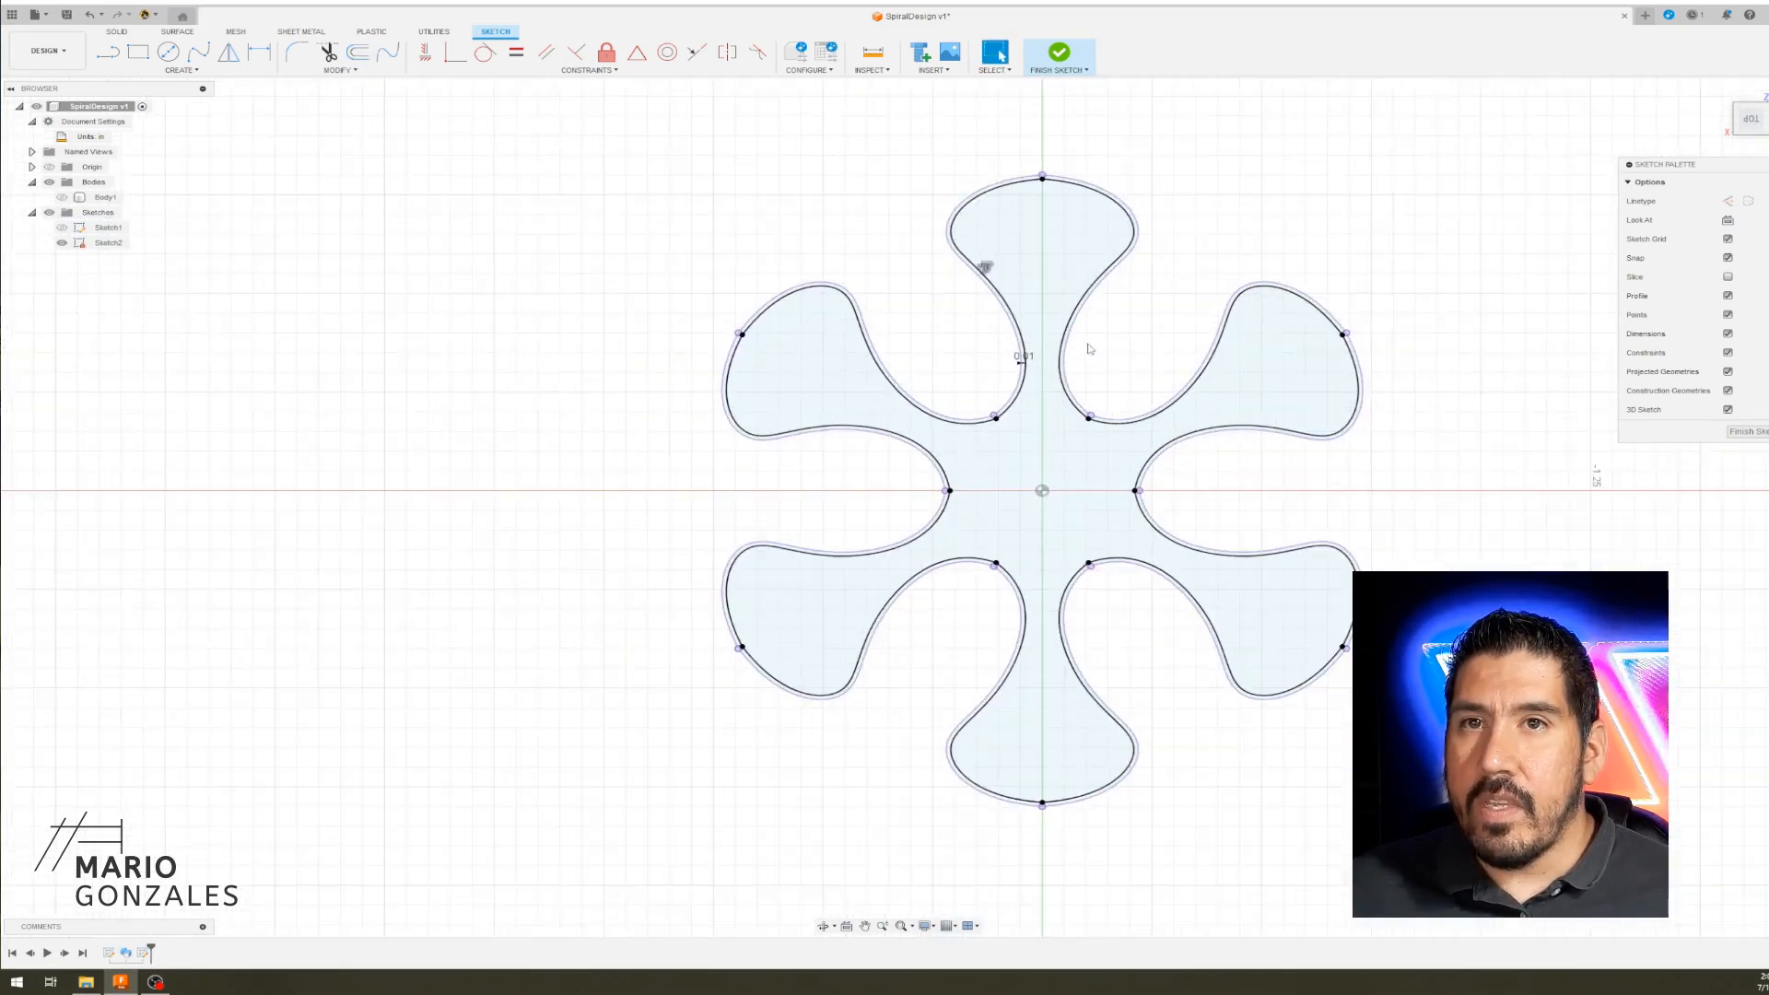
- Finish the offset profile sketch, leaving it as the only visible sketch
left_click(1761, 435)
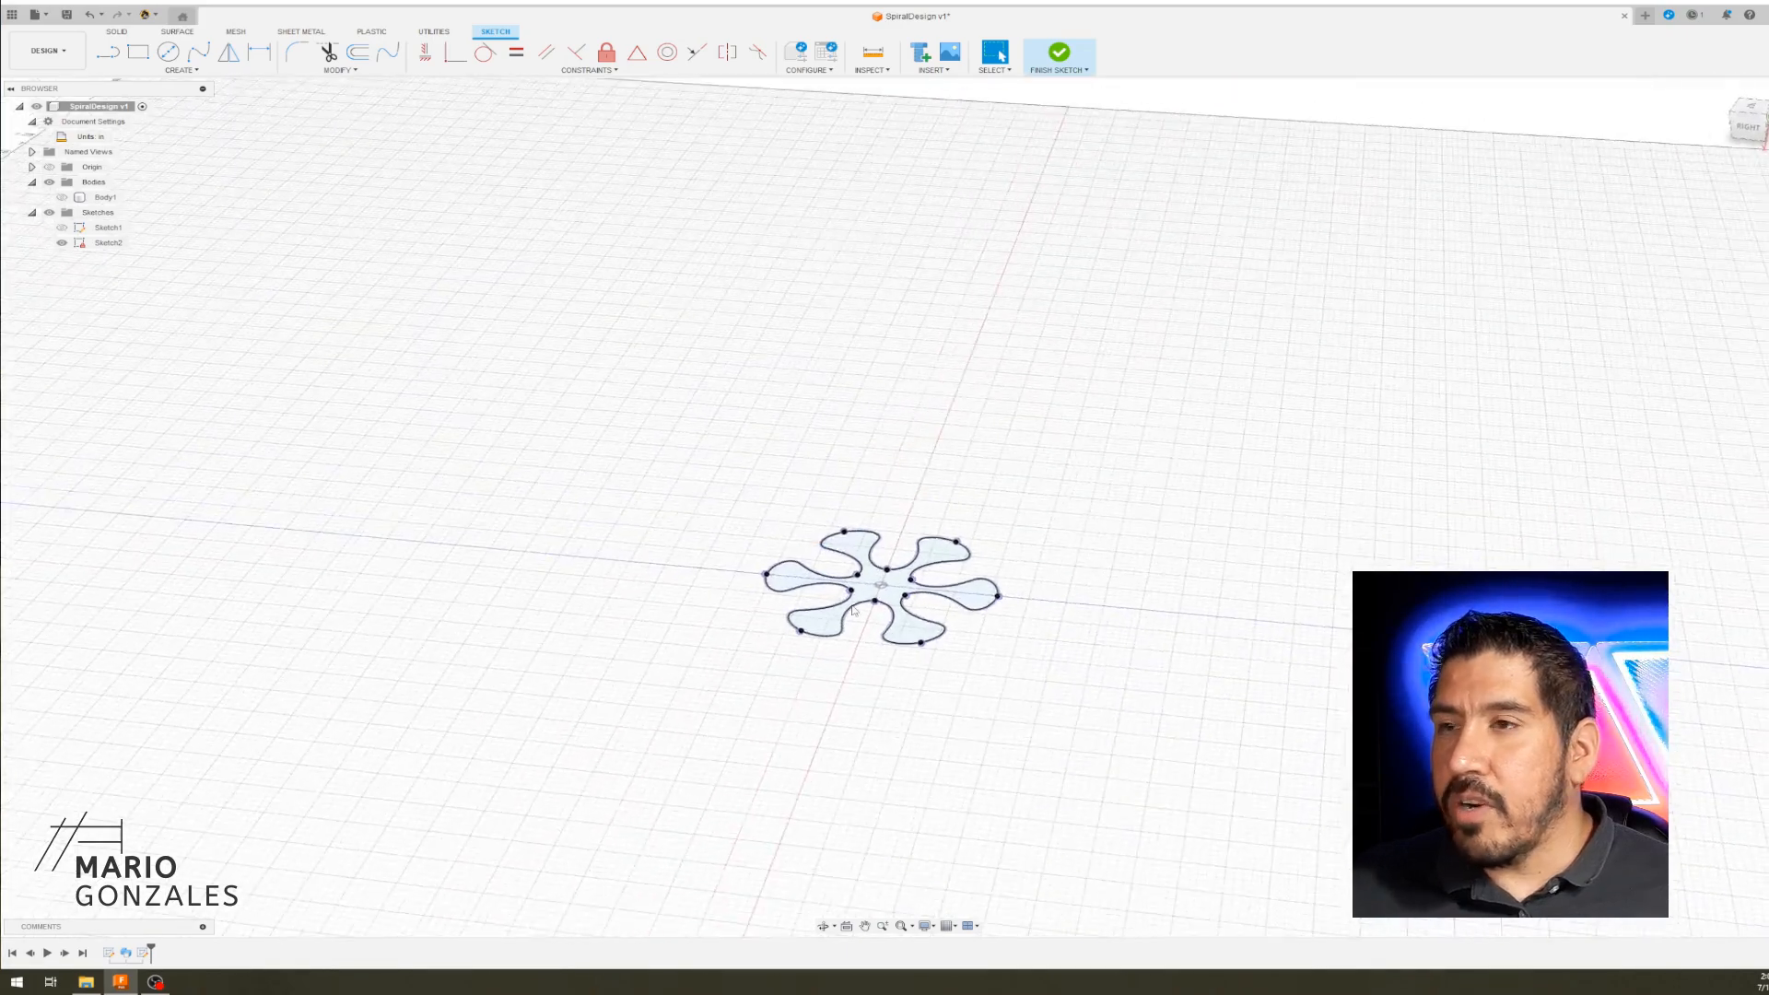
scroll(799, 558, "up", 2)
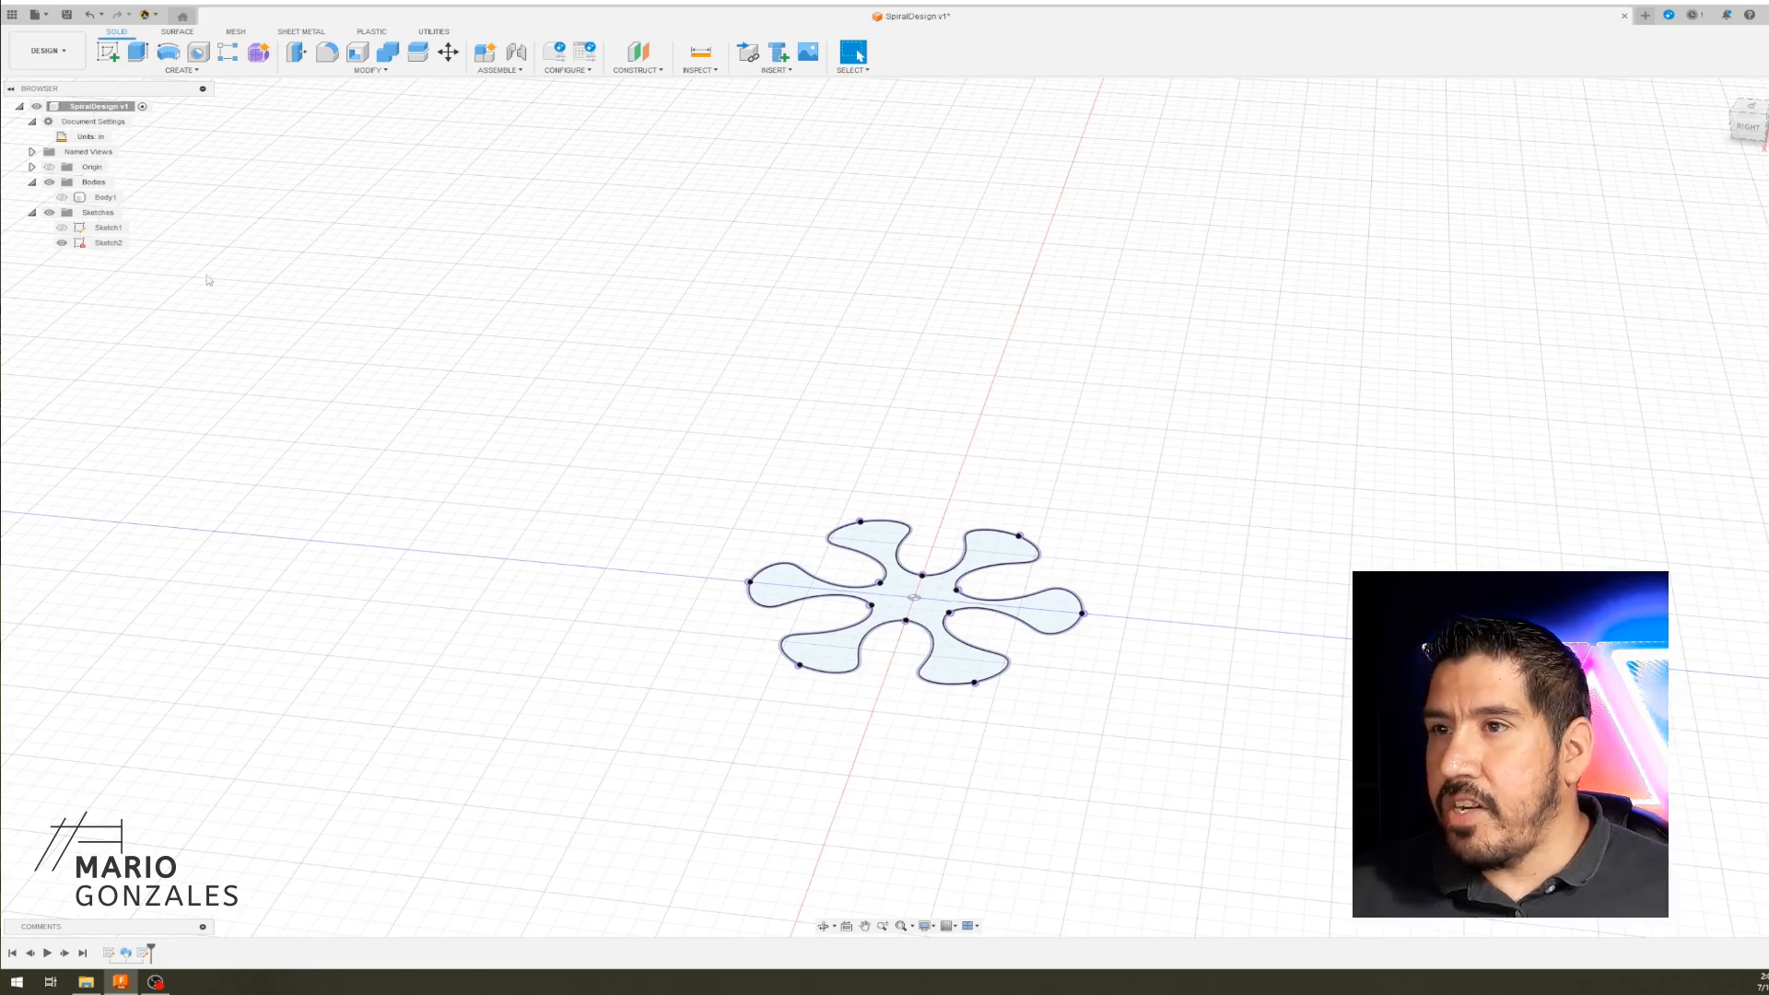
left_click(62, 228)
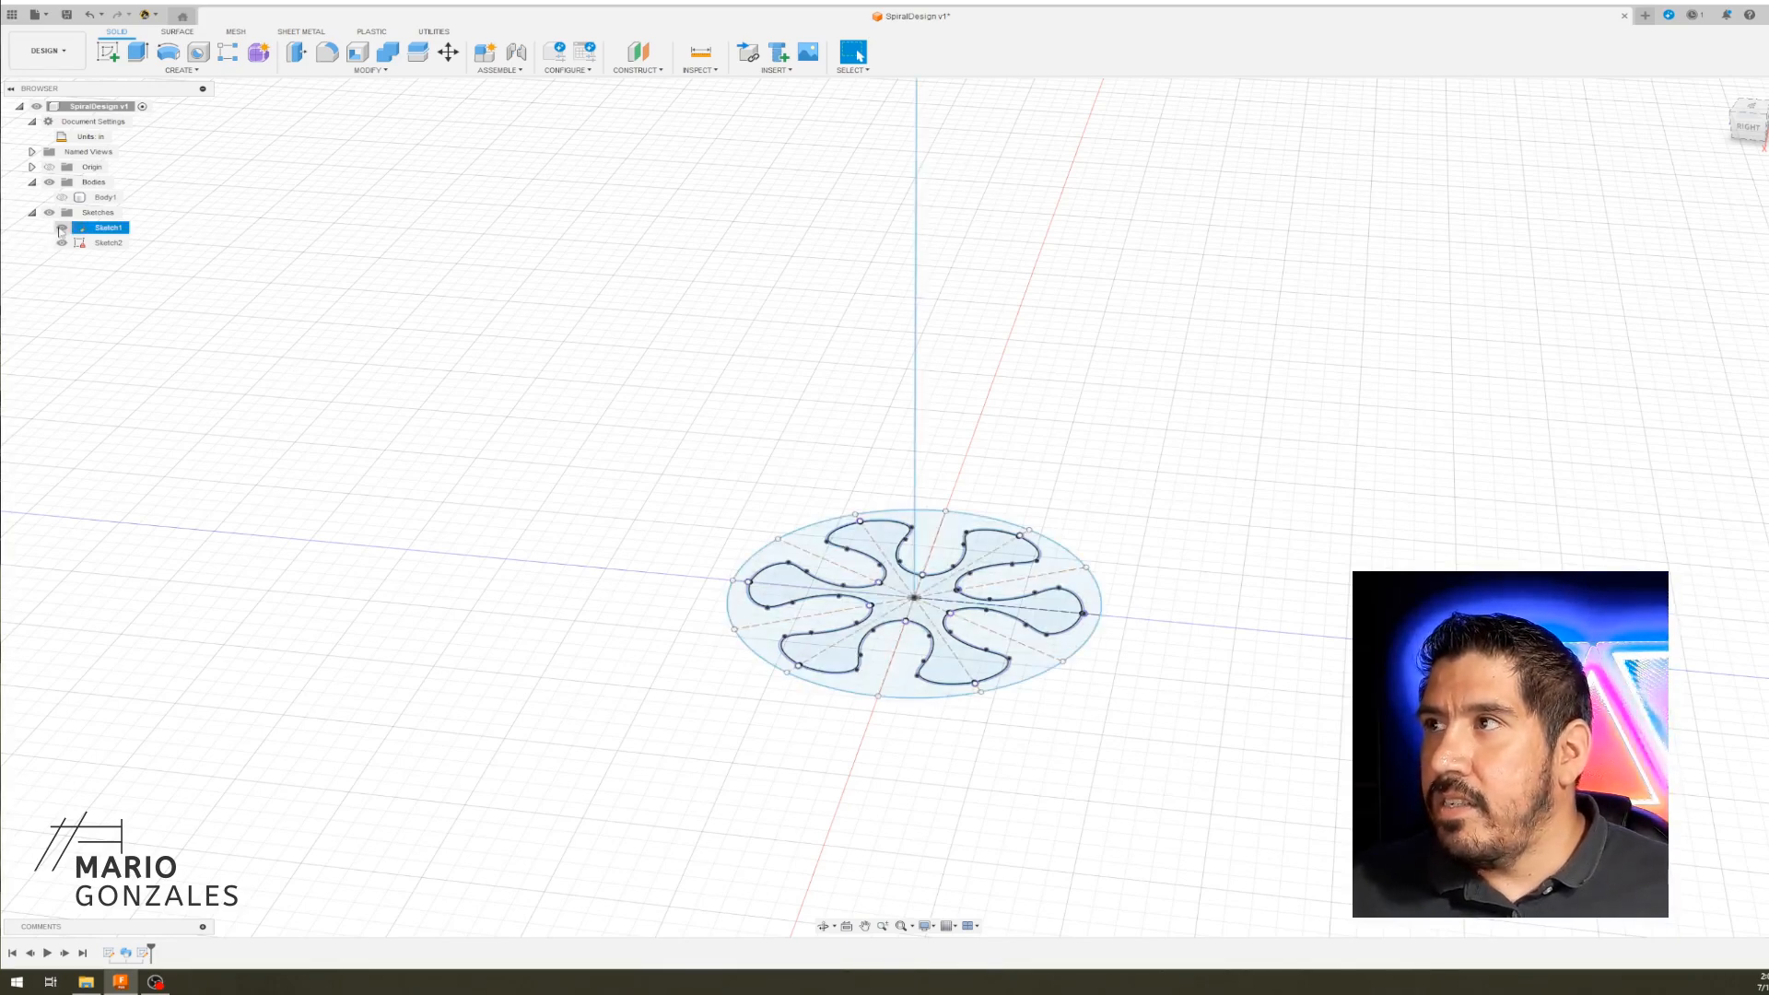
left_click(61, 227)
- Sweep the inner offset profile along the original sketch's vertical line with a 180-degree twist, as a new body
left_click(182, 70)
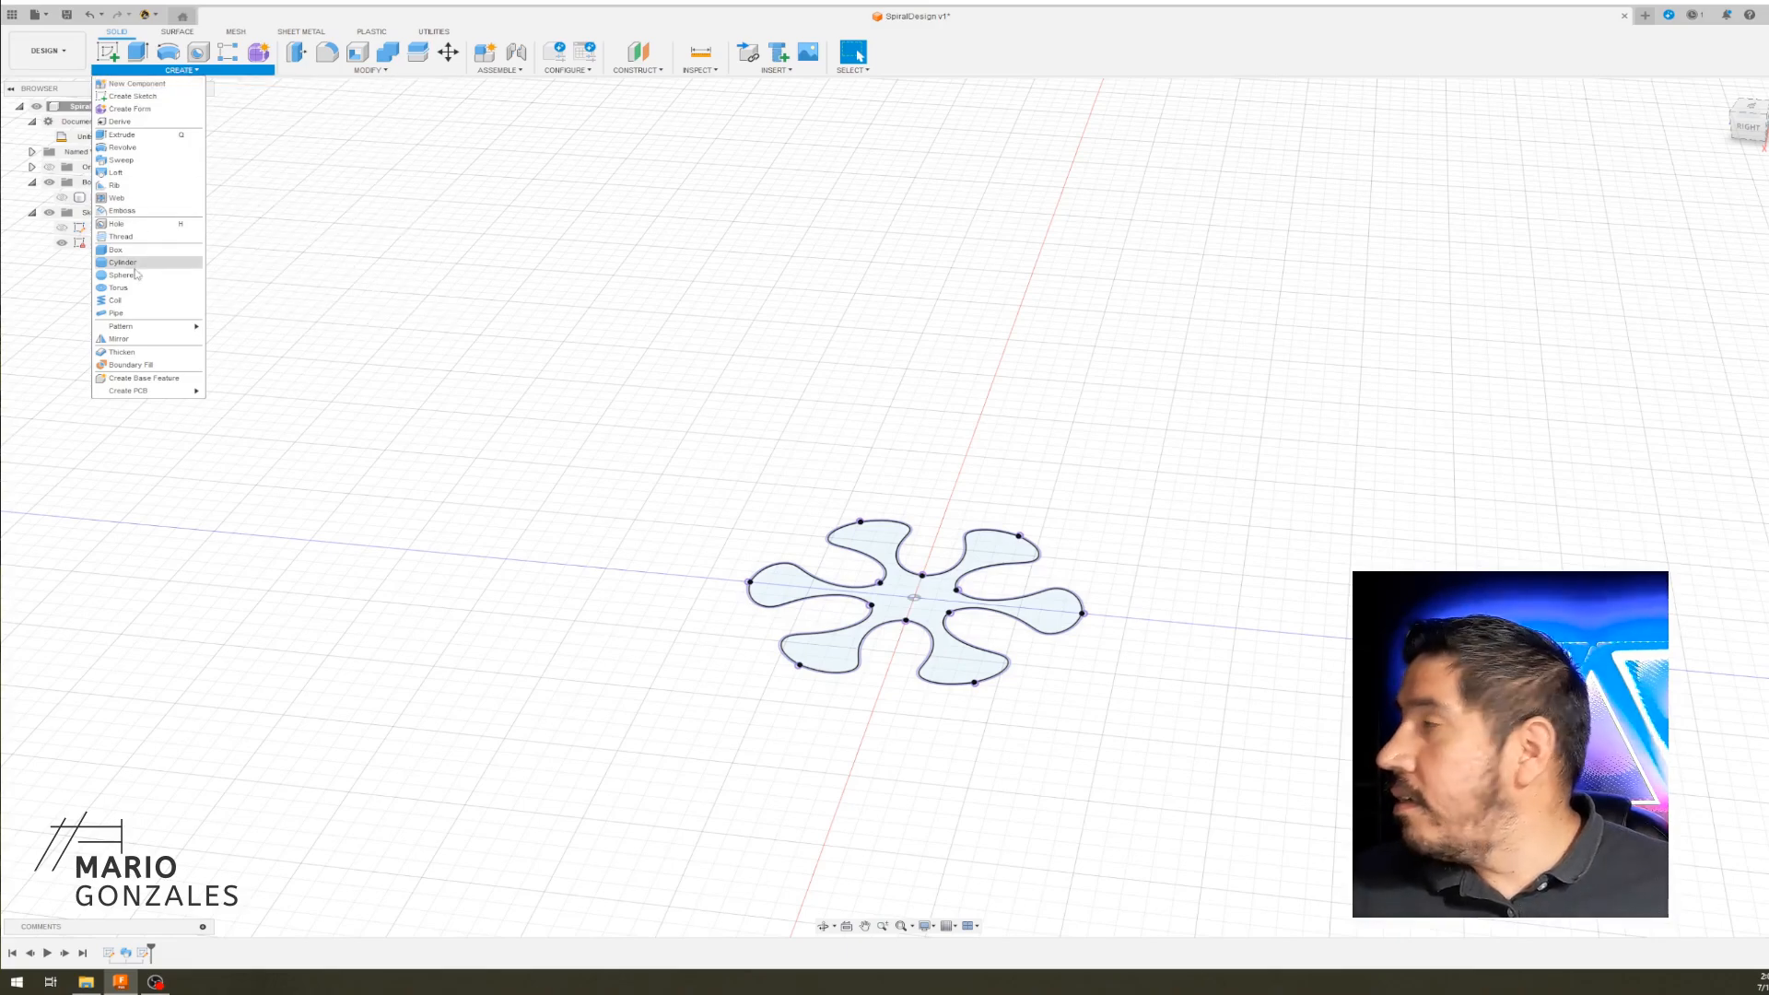
left_click(121, 162)
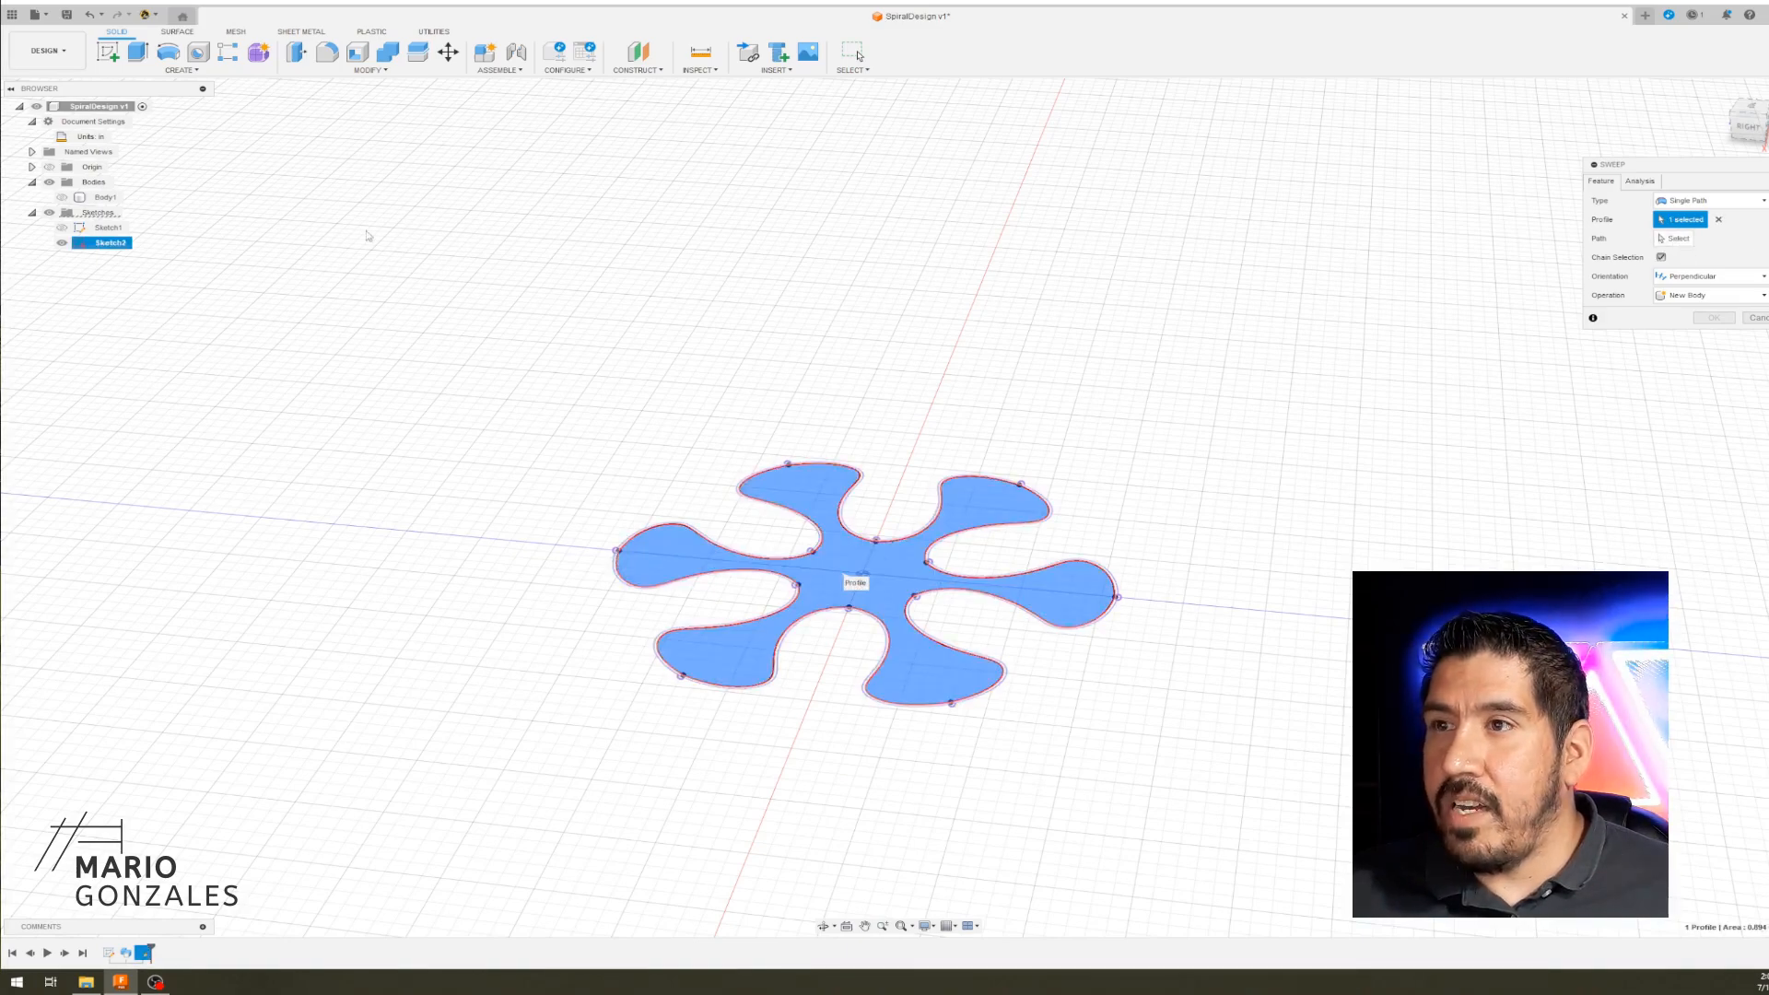
left_click(61, 227)
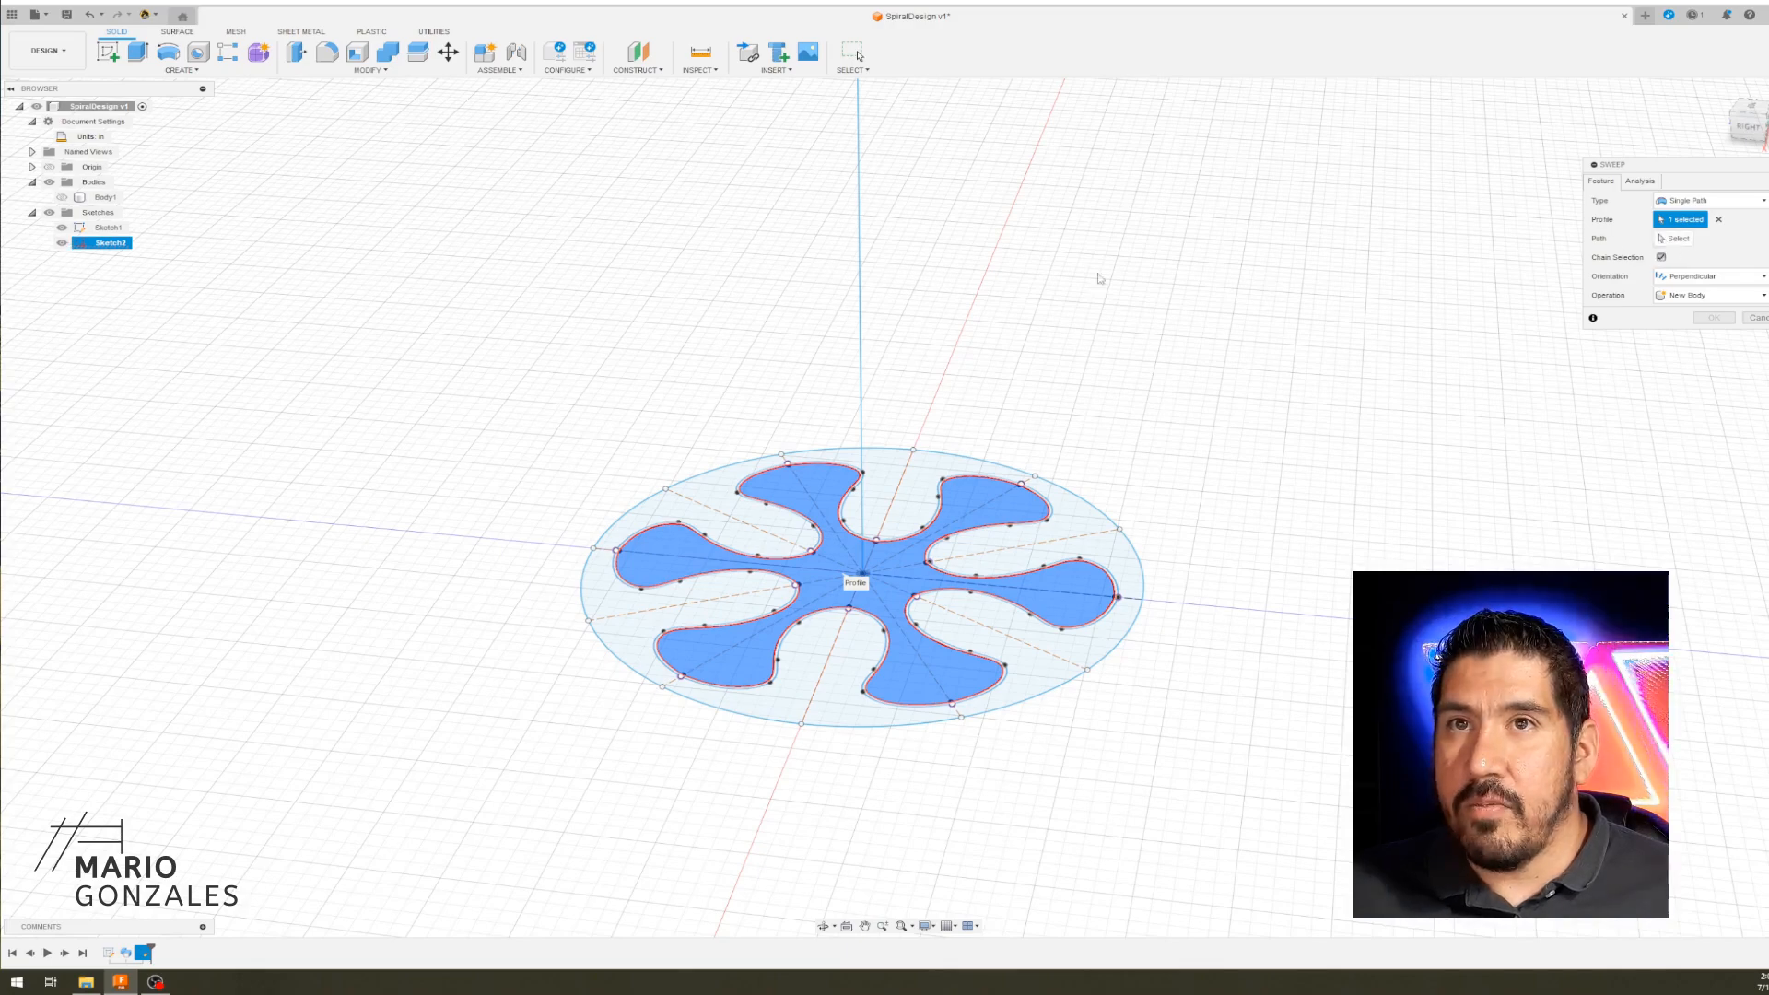
left_click(1672, 238)
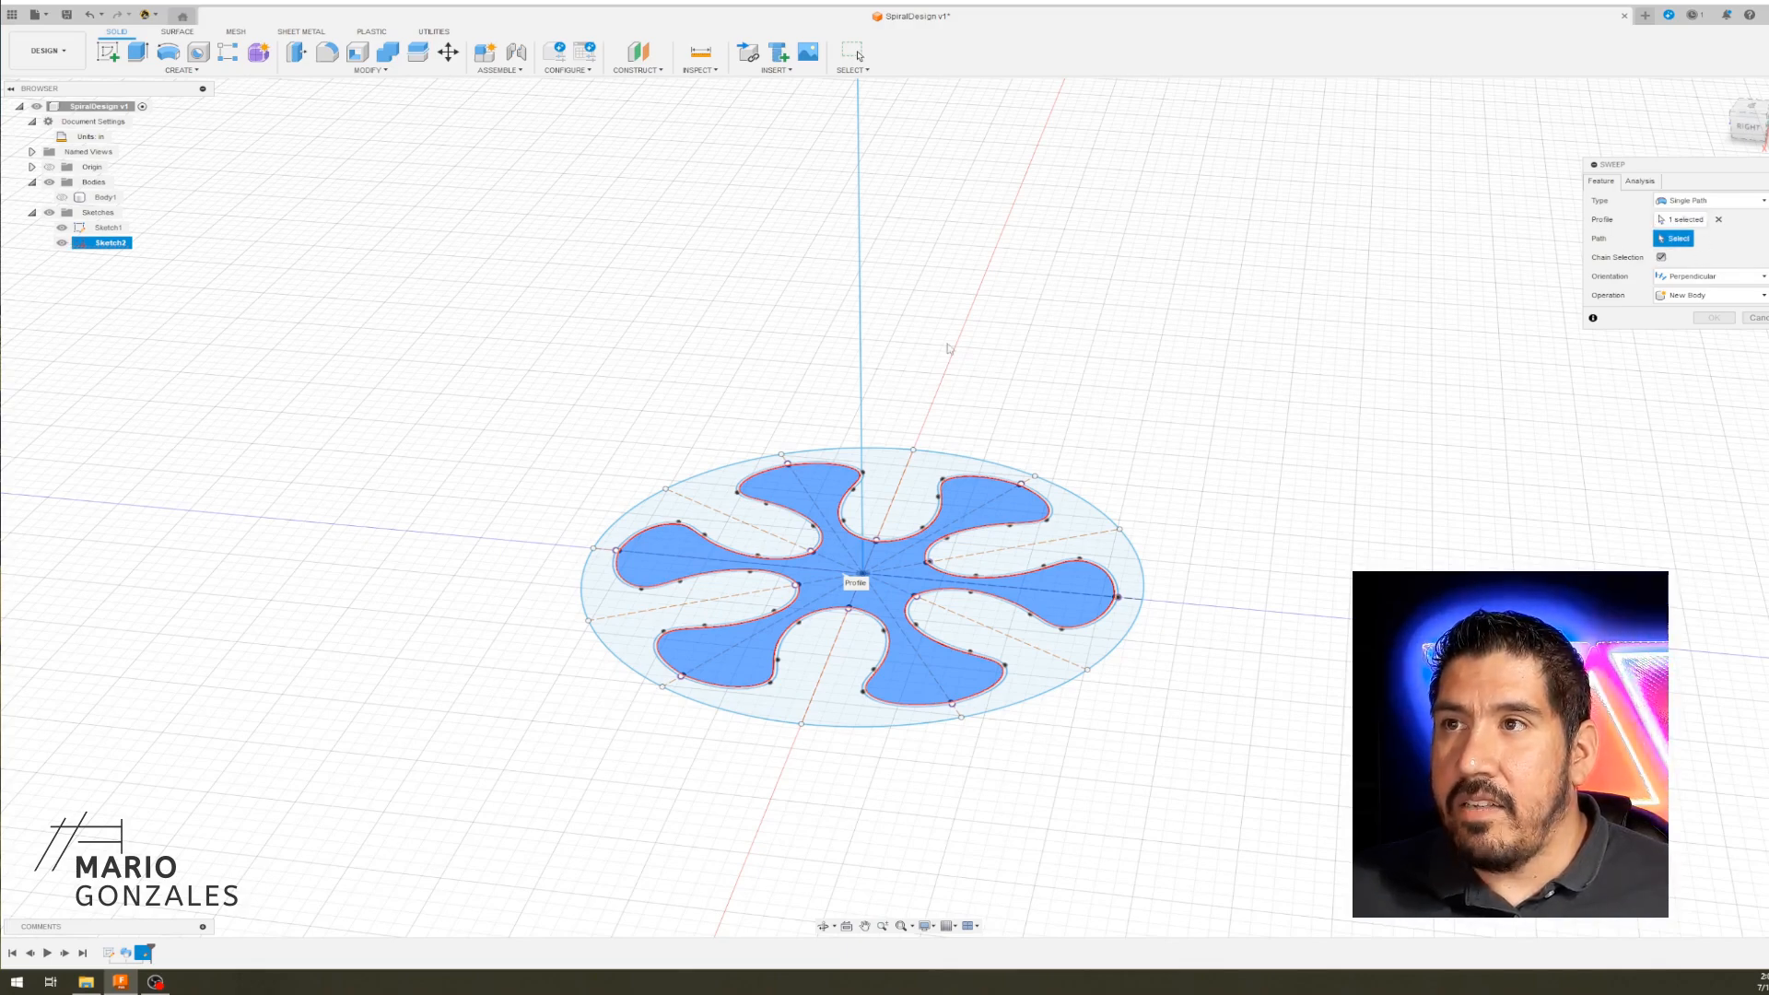
left_click(864, 342)
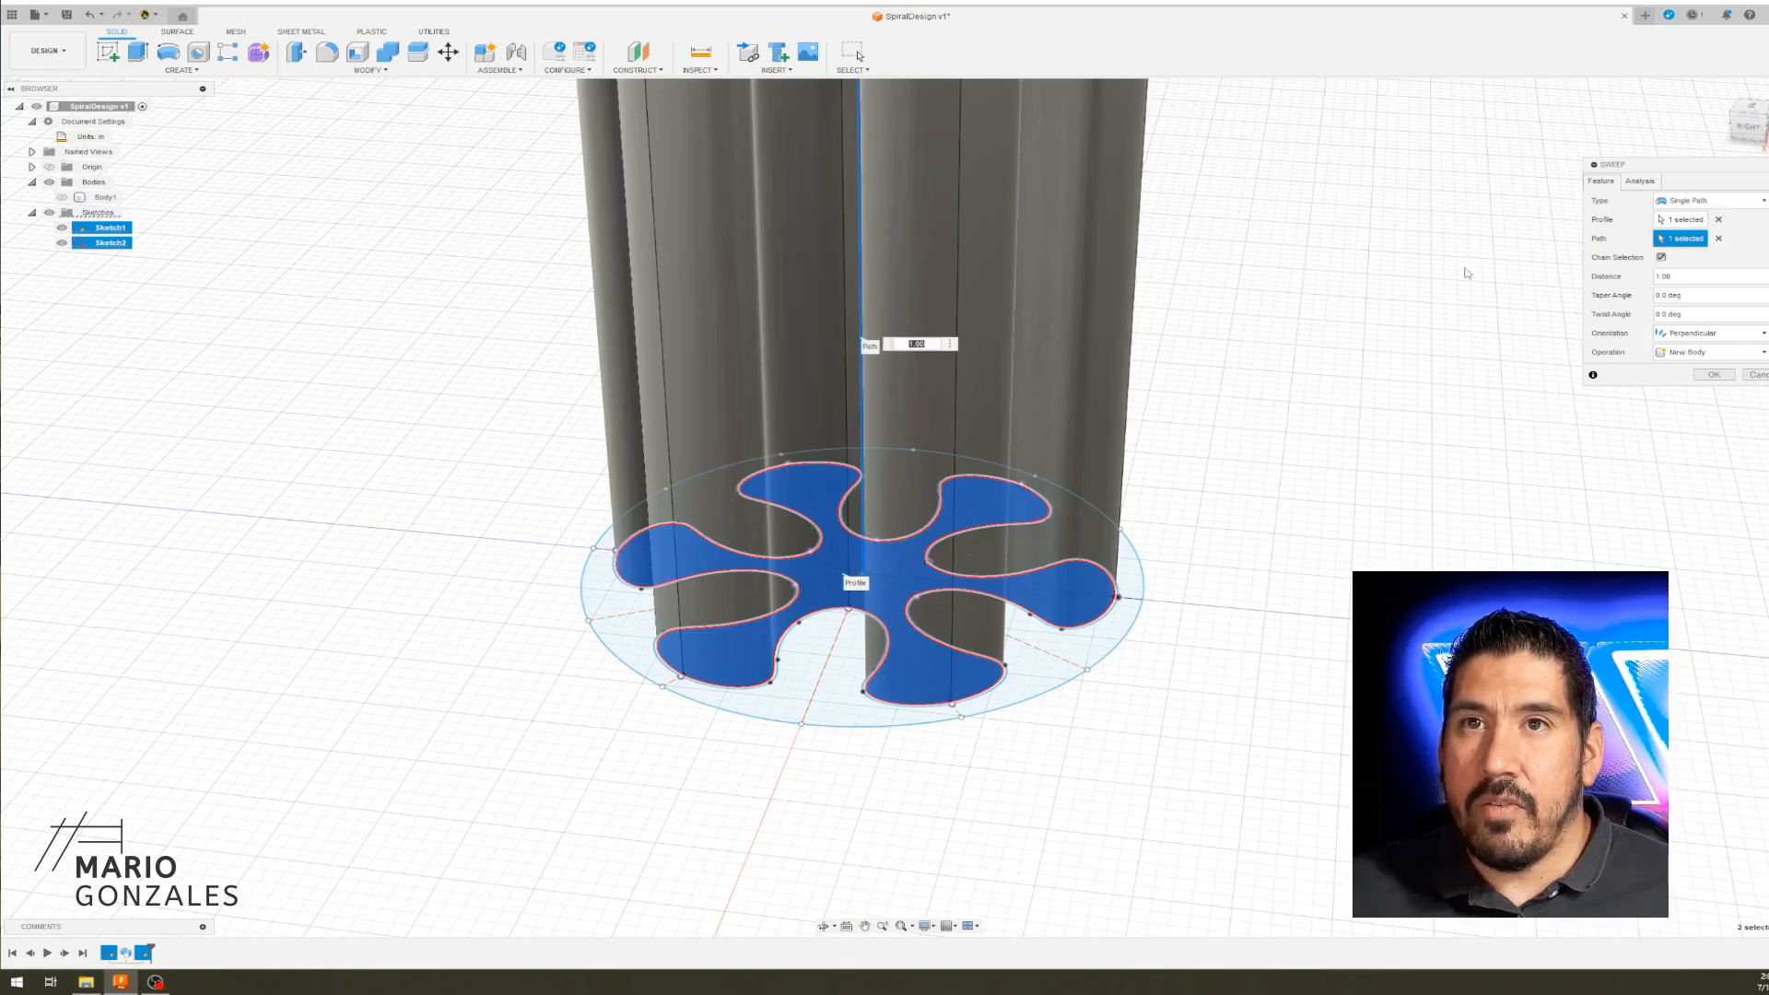
left_click(1660, 314)
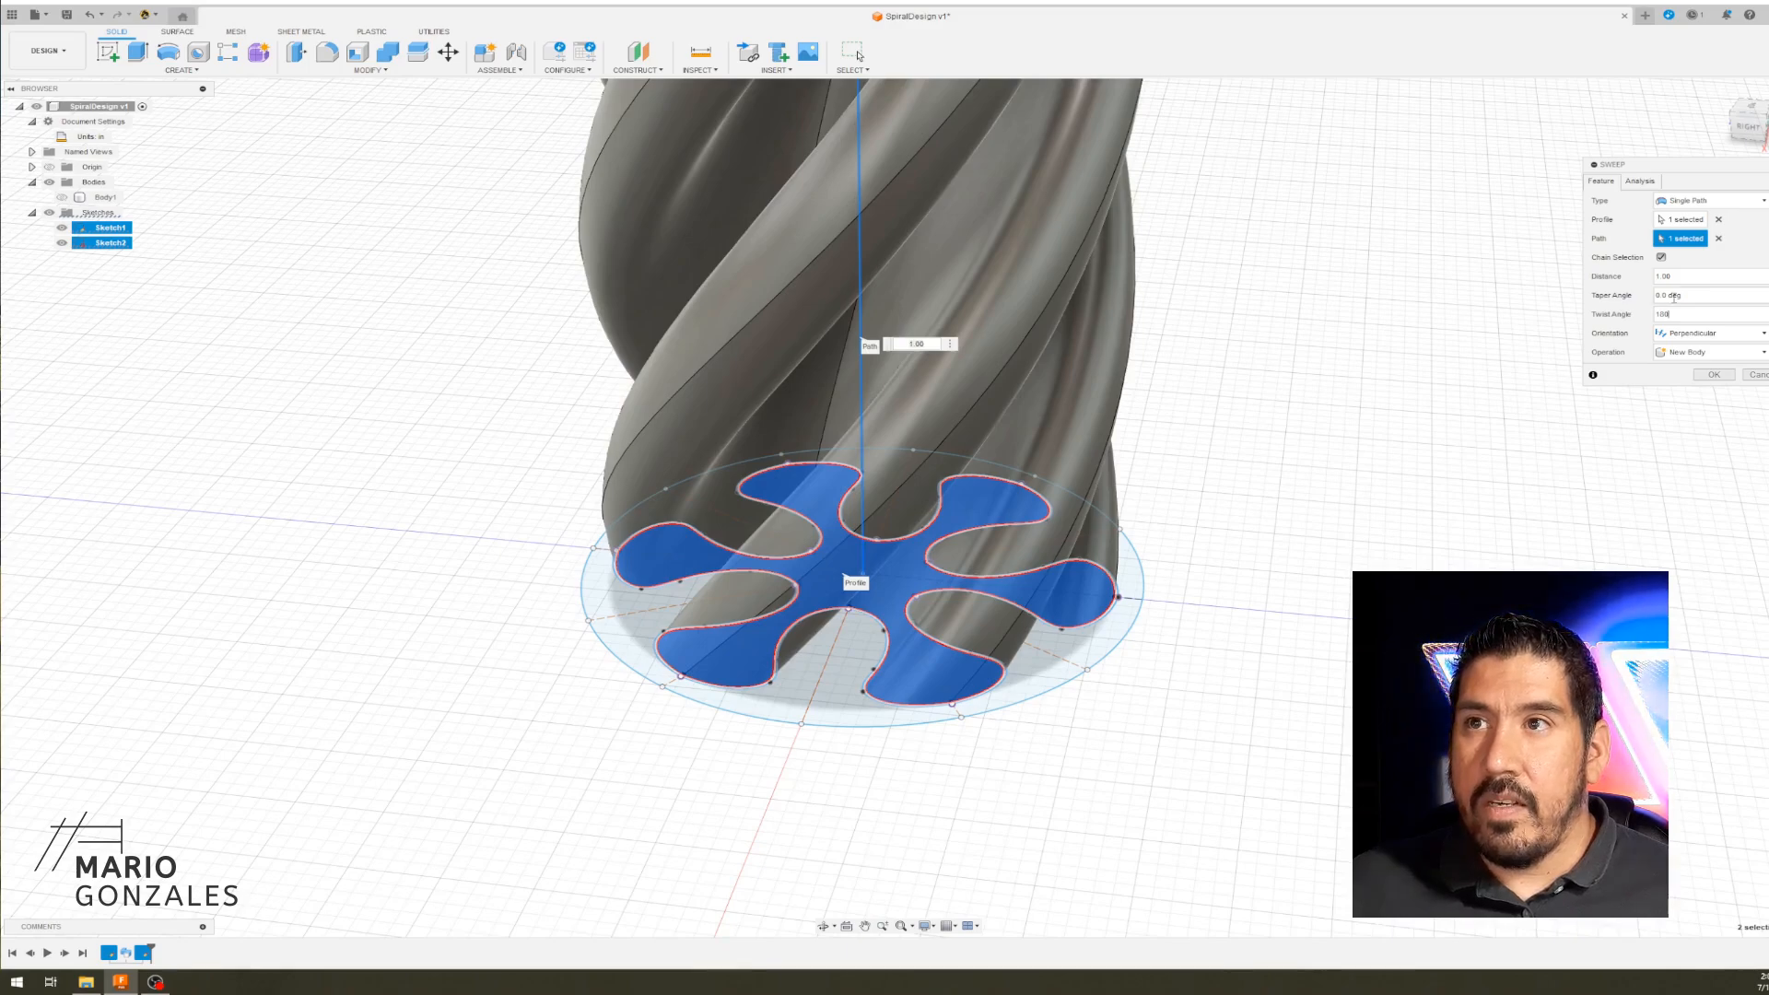
scroll(1287, 564, "down", 5)
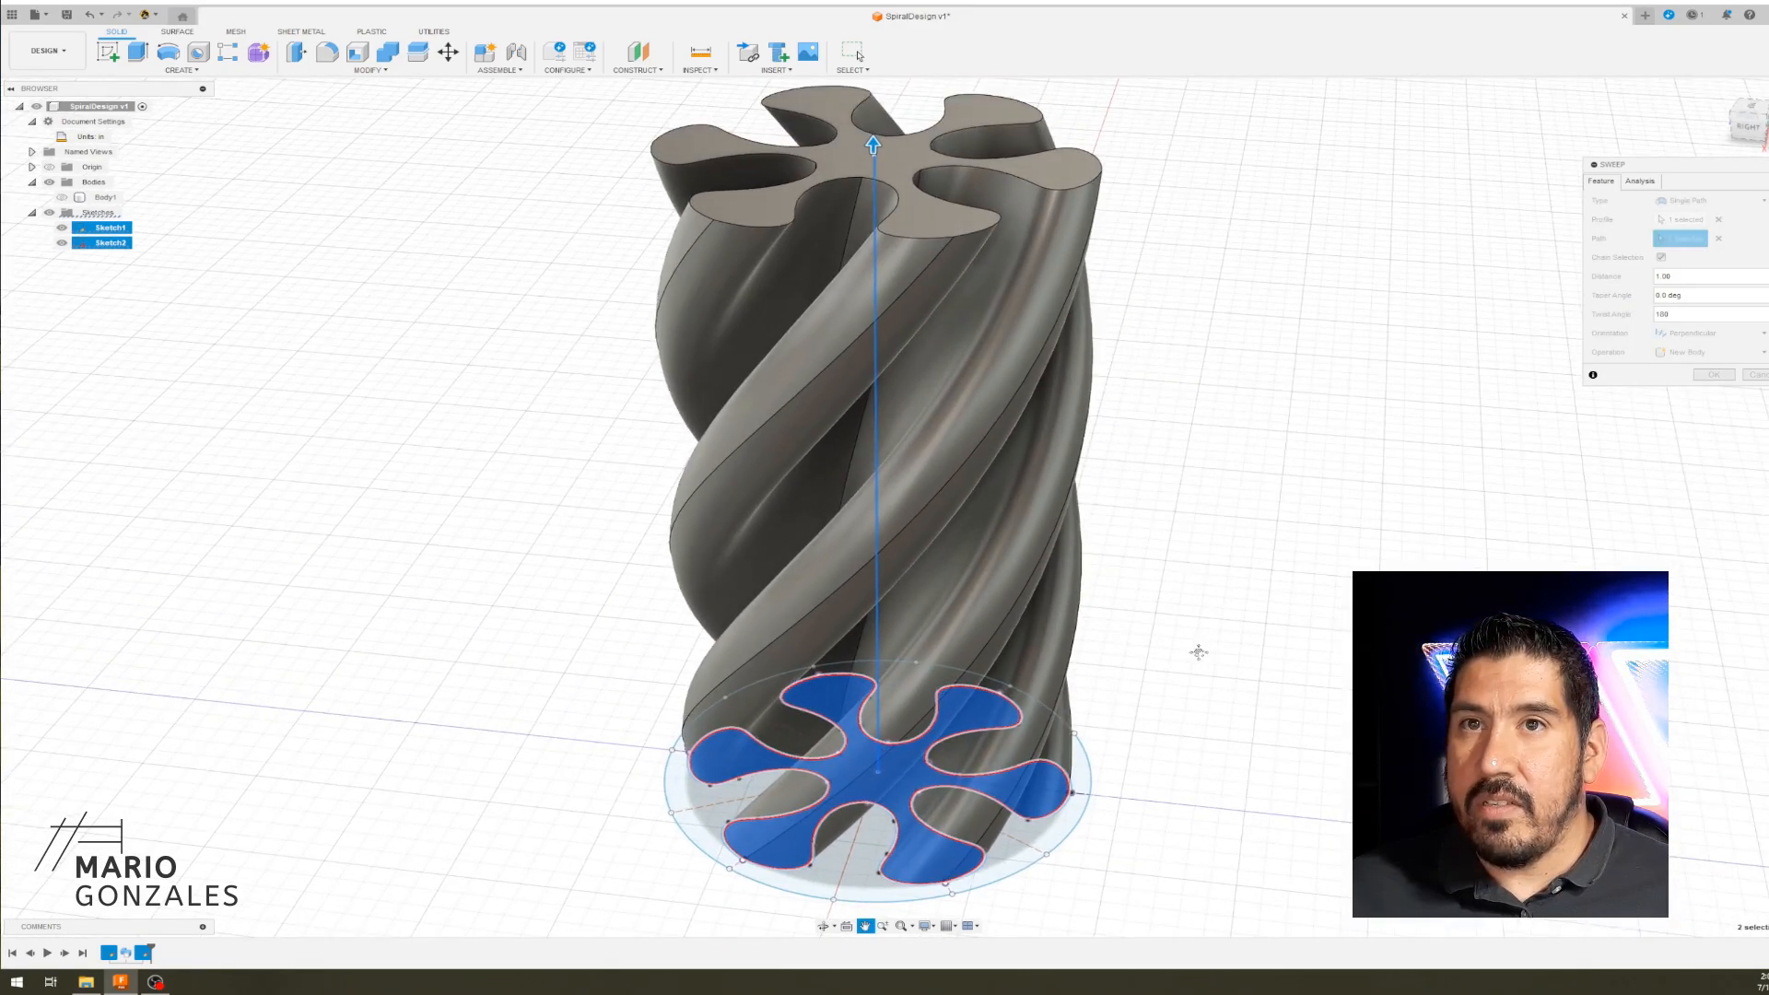
left_click(1713, 374)
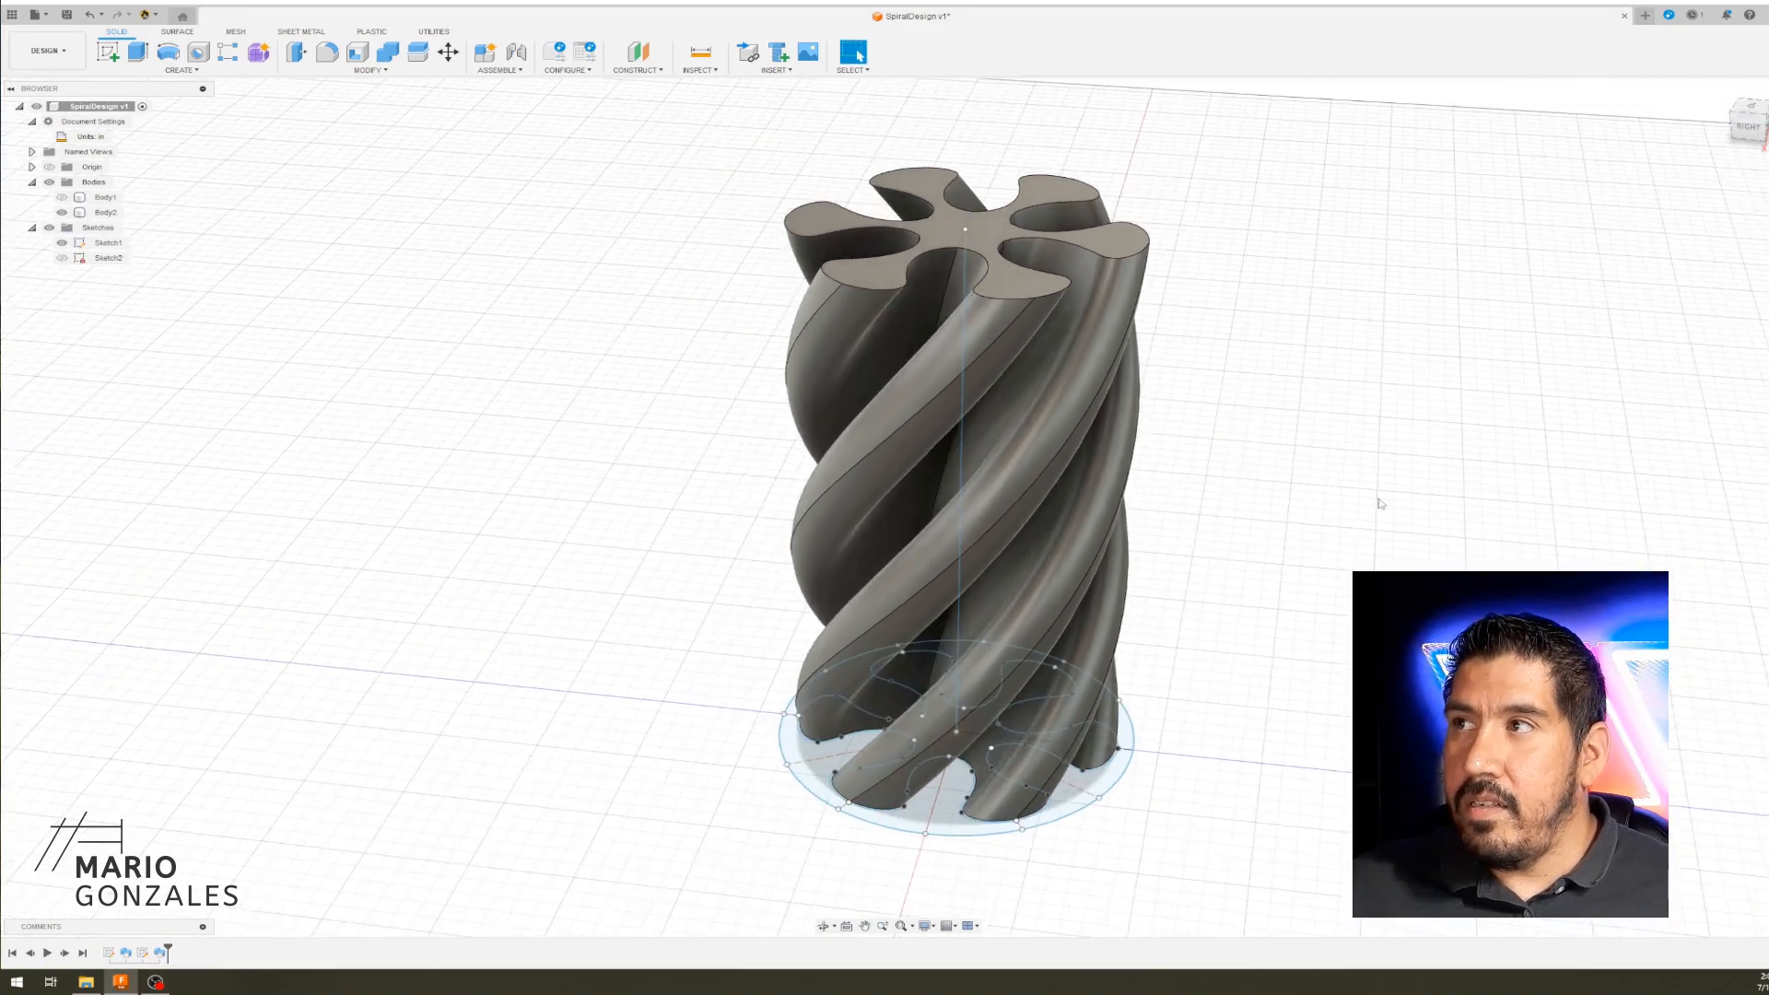
- Hide the original sketch and show the cylinder body together with the twisted insert
left_click(62, 243)
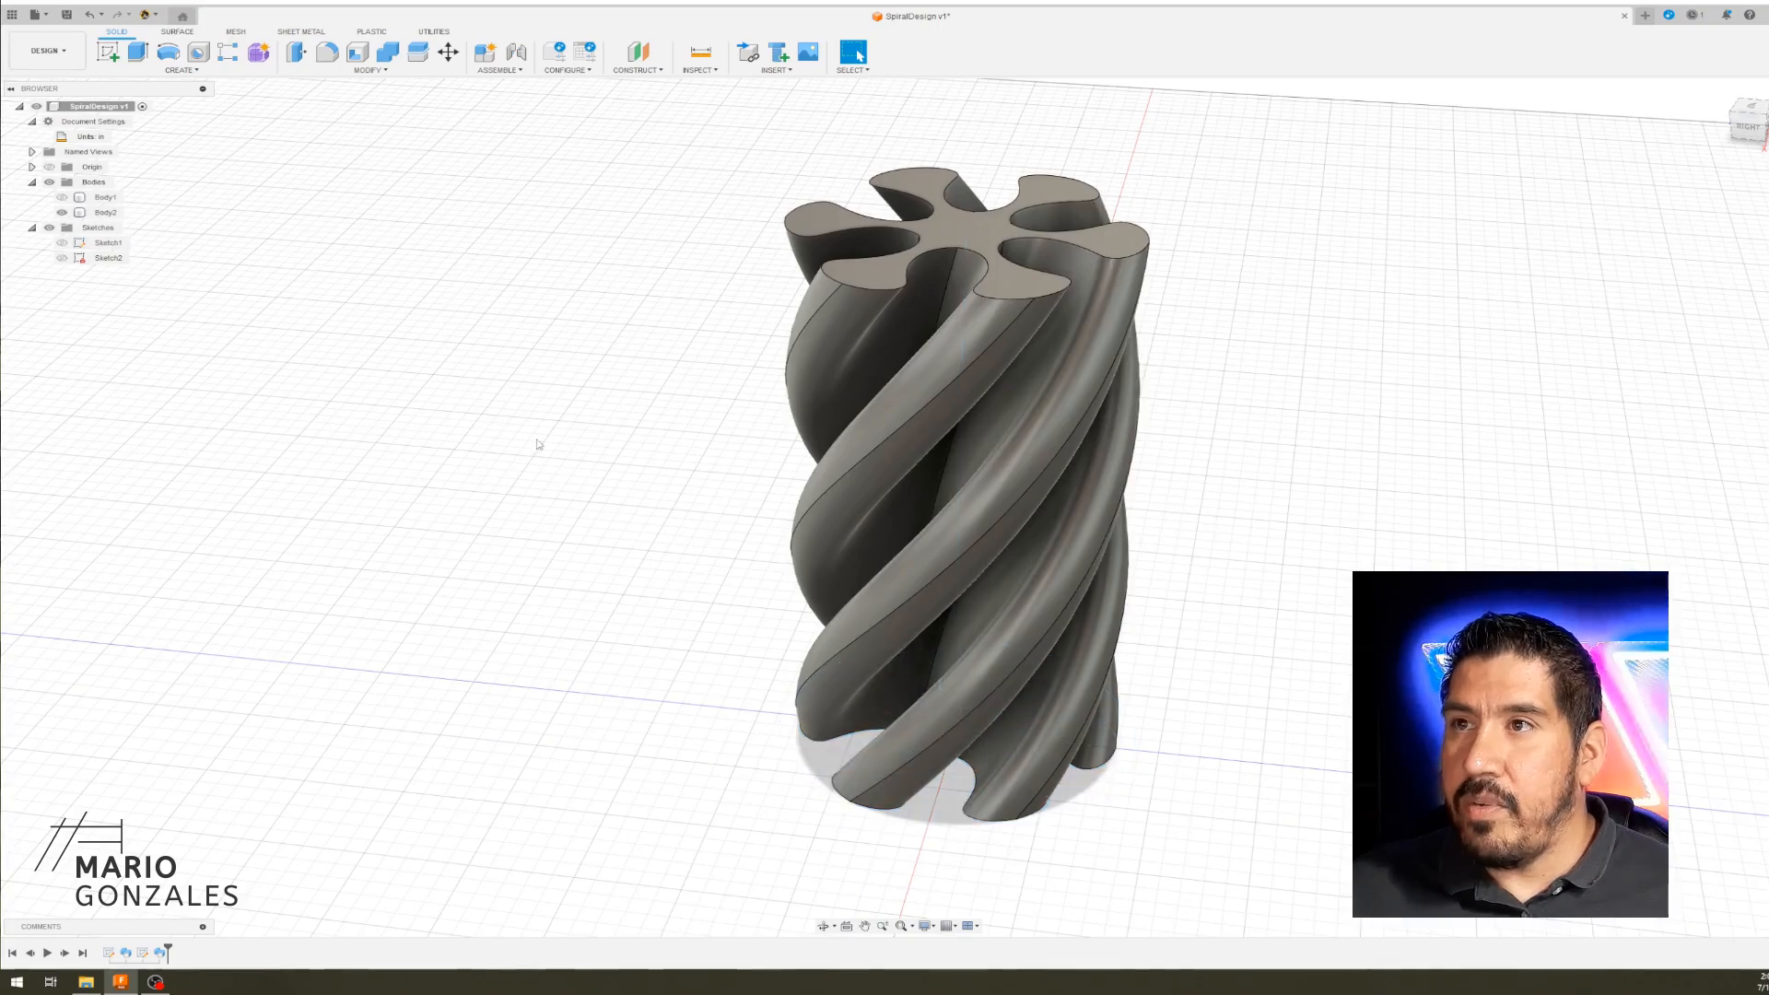
scroll(539, 444, "down", 2)
middle_click_drag(1141, 548, 1050, 526, "shift")
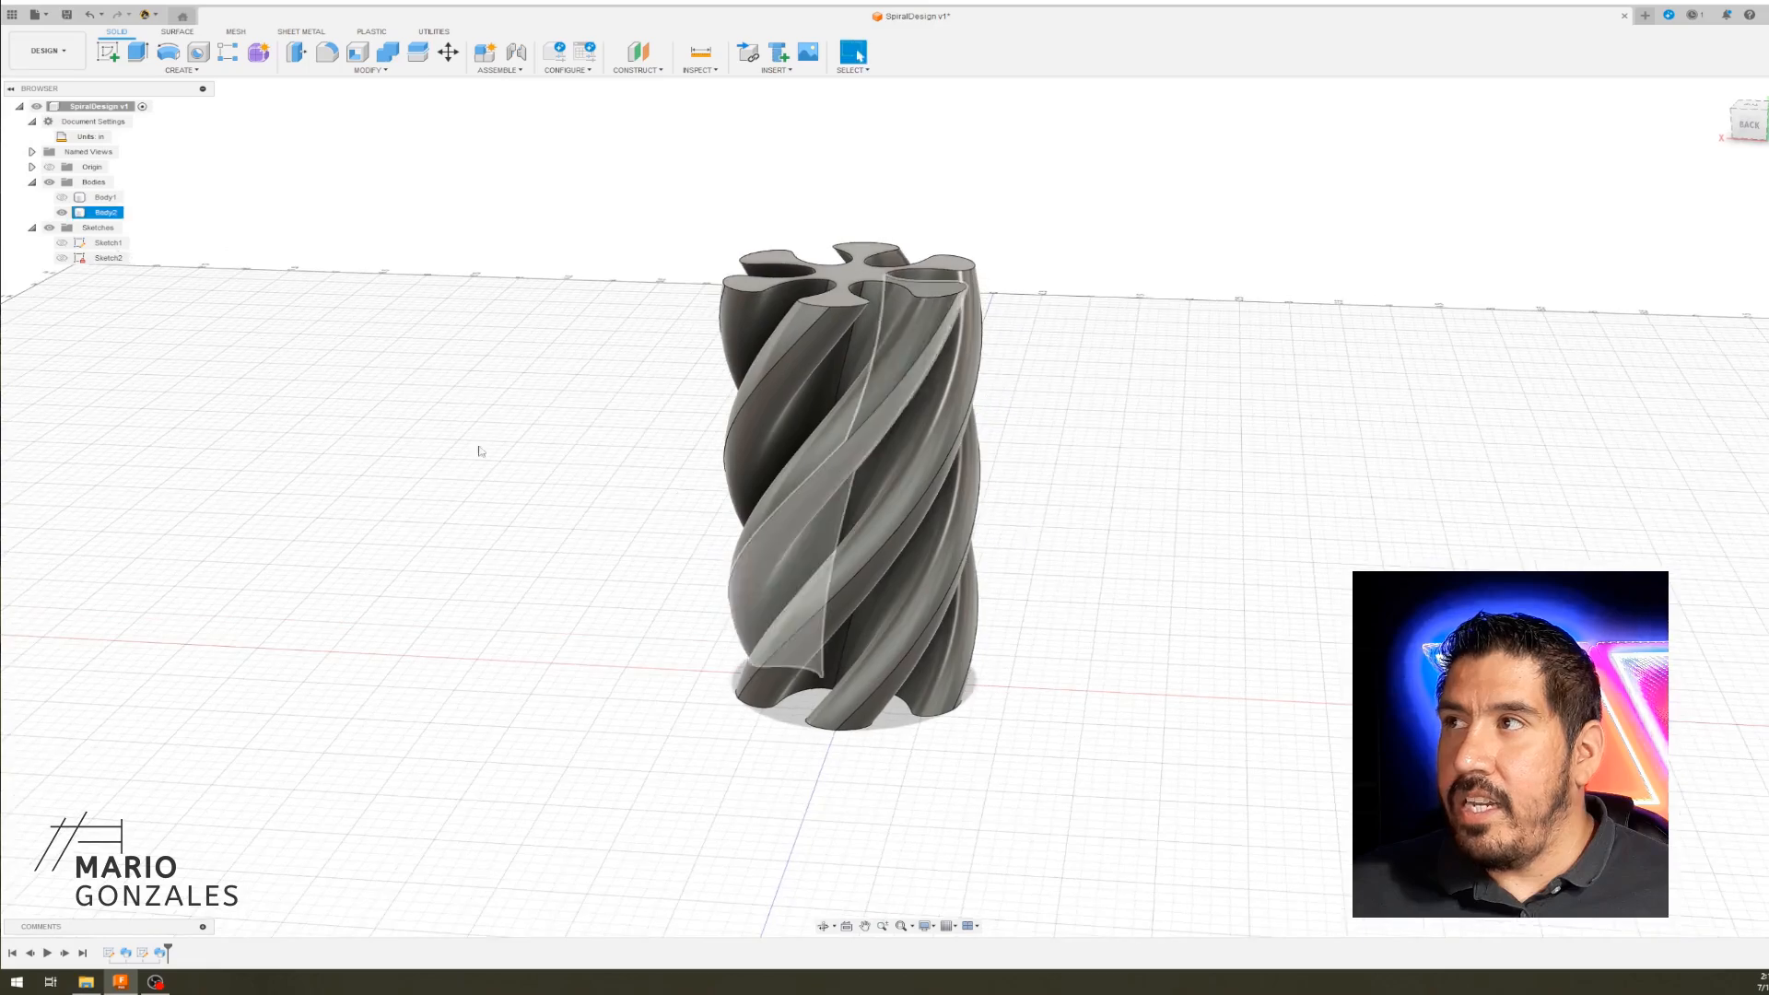
left_click(61, 197)
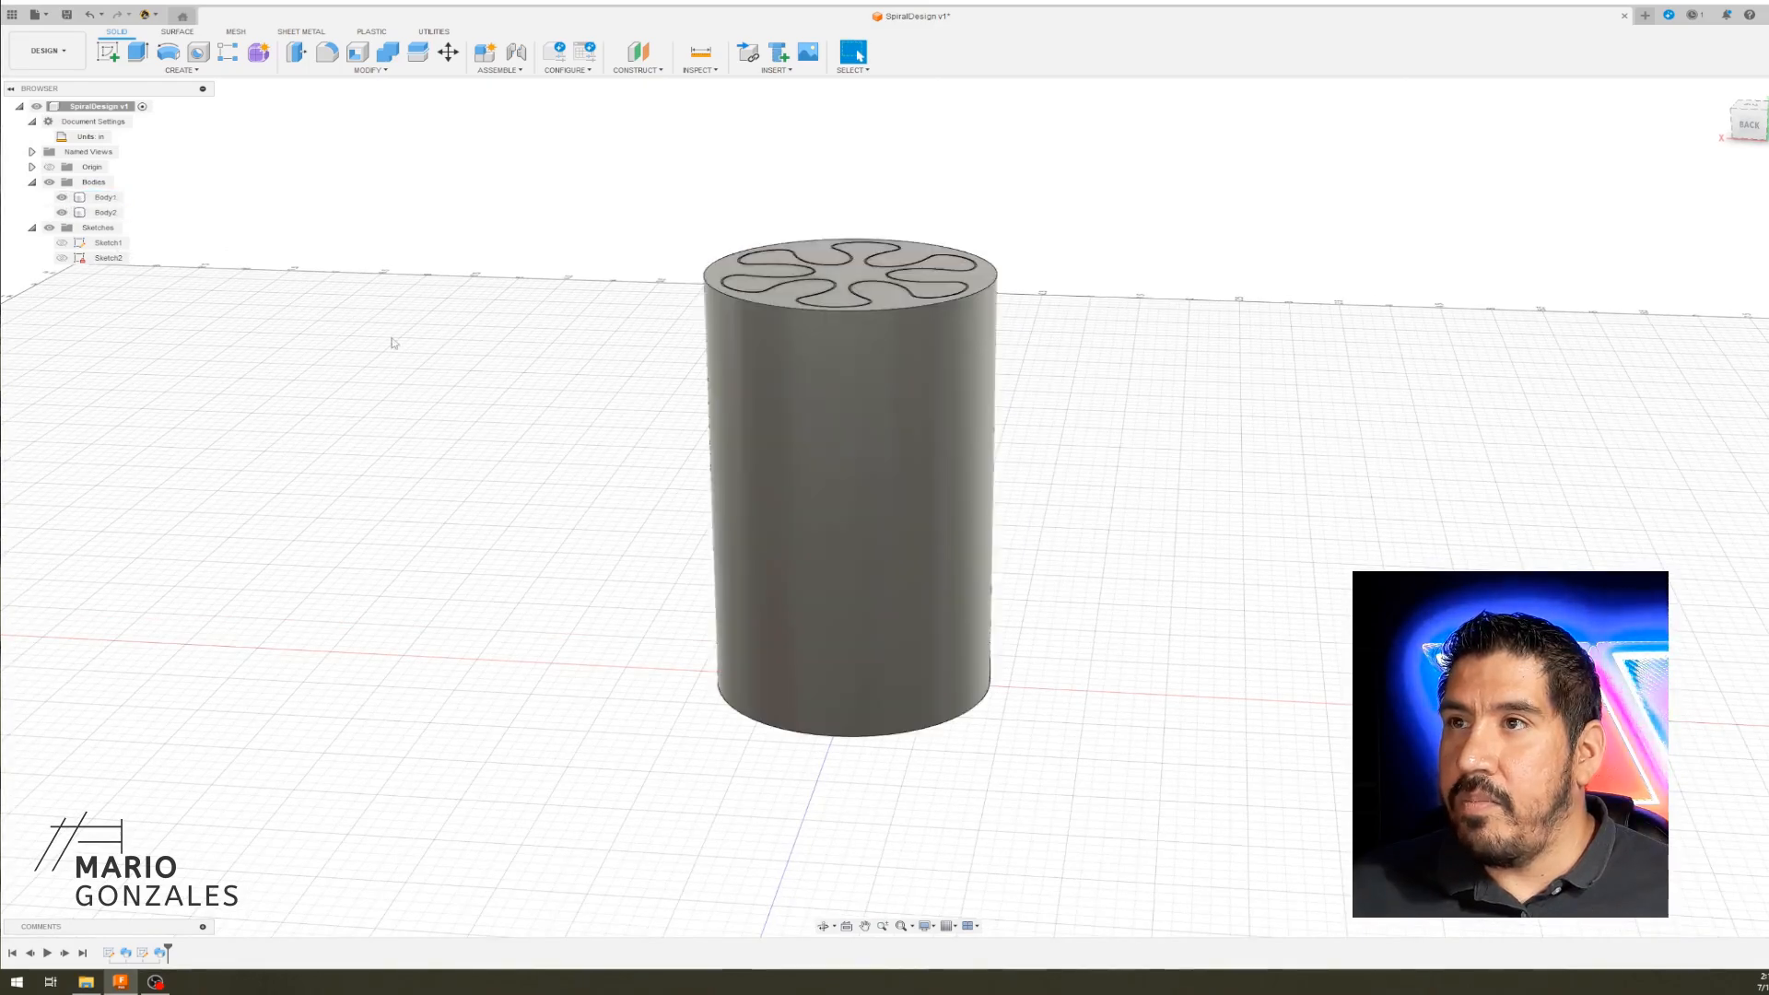
mouse_move(439, 328)
middle_mouse_down("shift")
mouse_move(434, 355)
mouse_move(383, 304)
mouse_move(437, 328)
middle_mouse_up("shift")
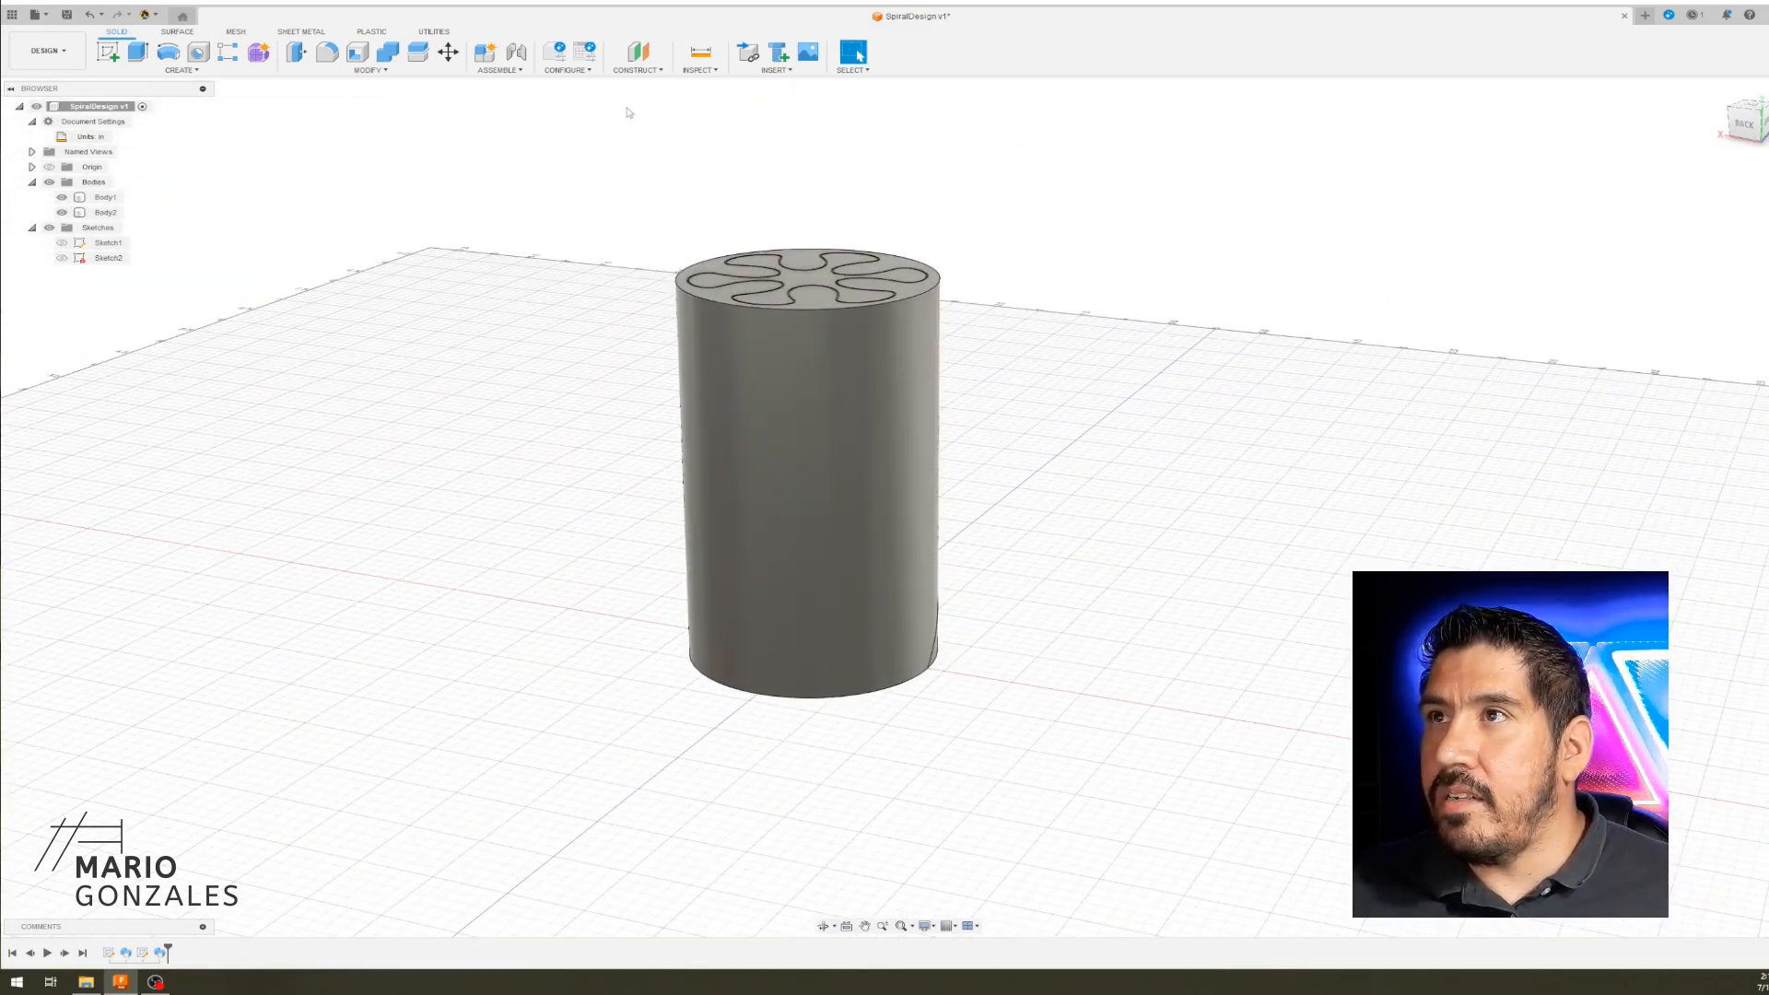
- Start a section analysis on the XY origin plane to examine the clearance between the cylinder cavity and the insert
left_click(700, 70)
left_click(714, 203)
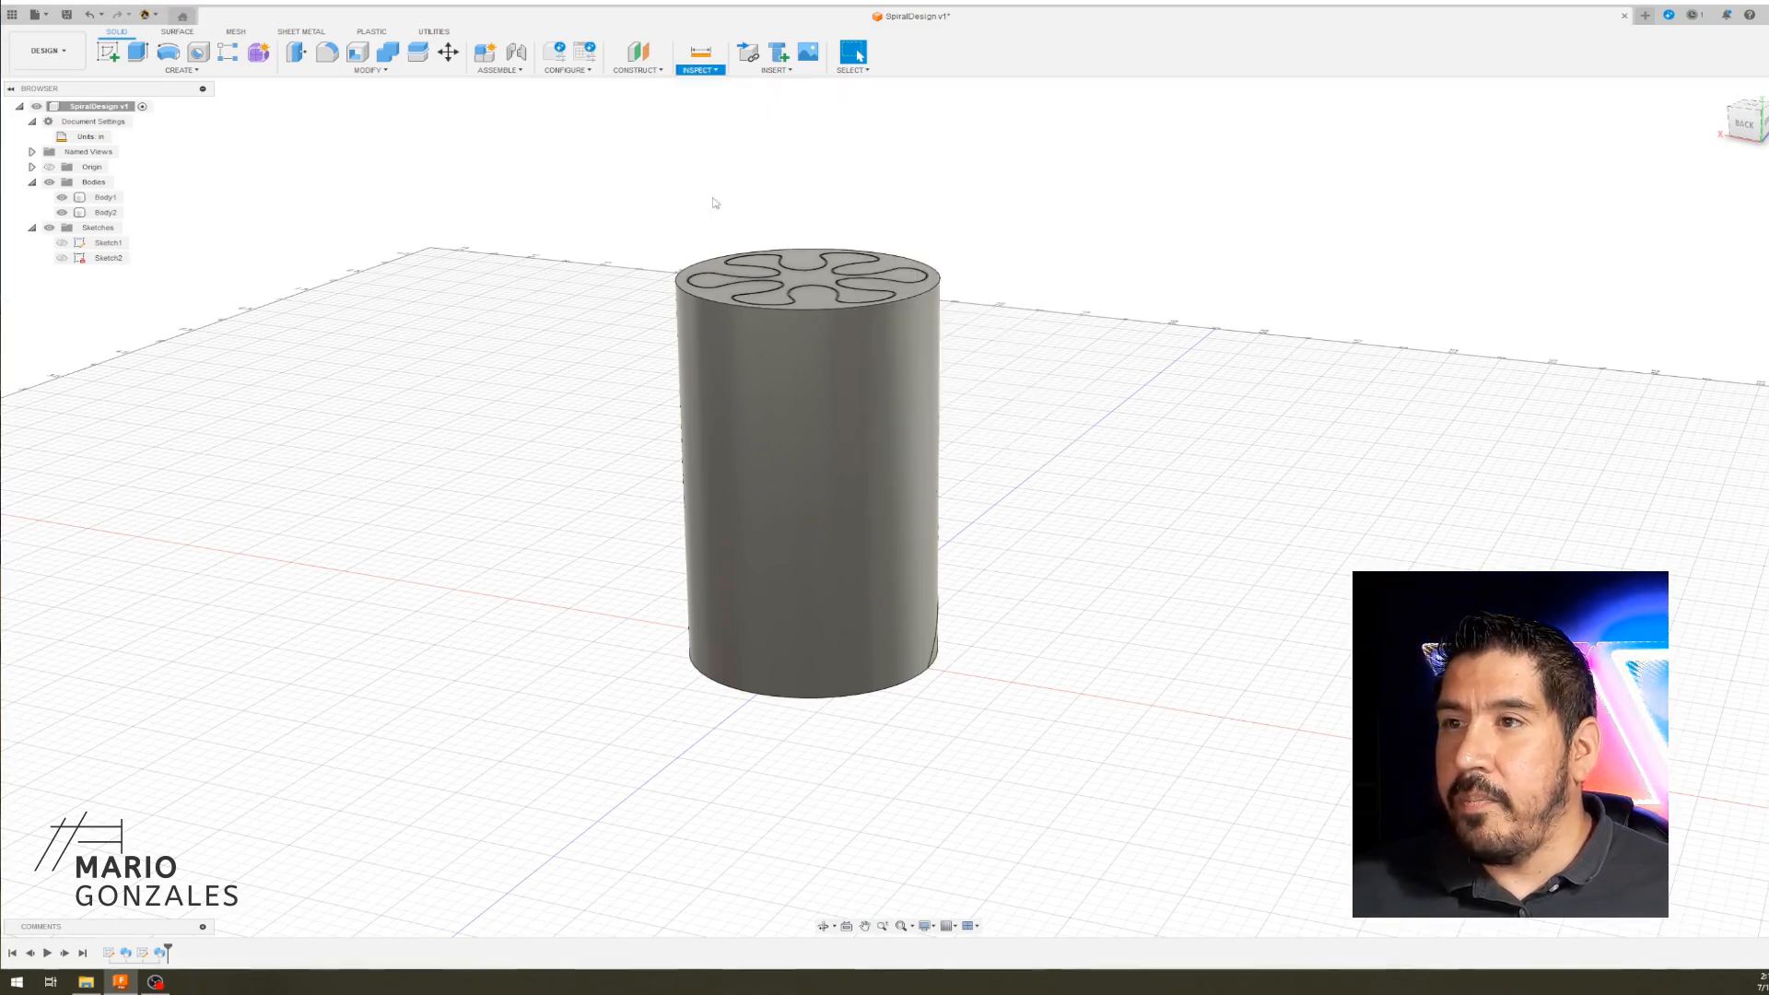
scroll(1069, 612, "down", 2)
left_click(821, 598)
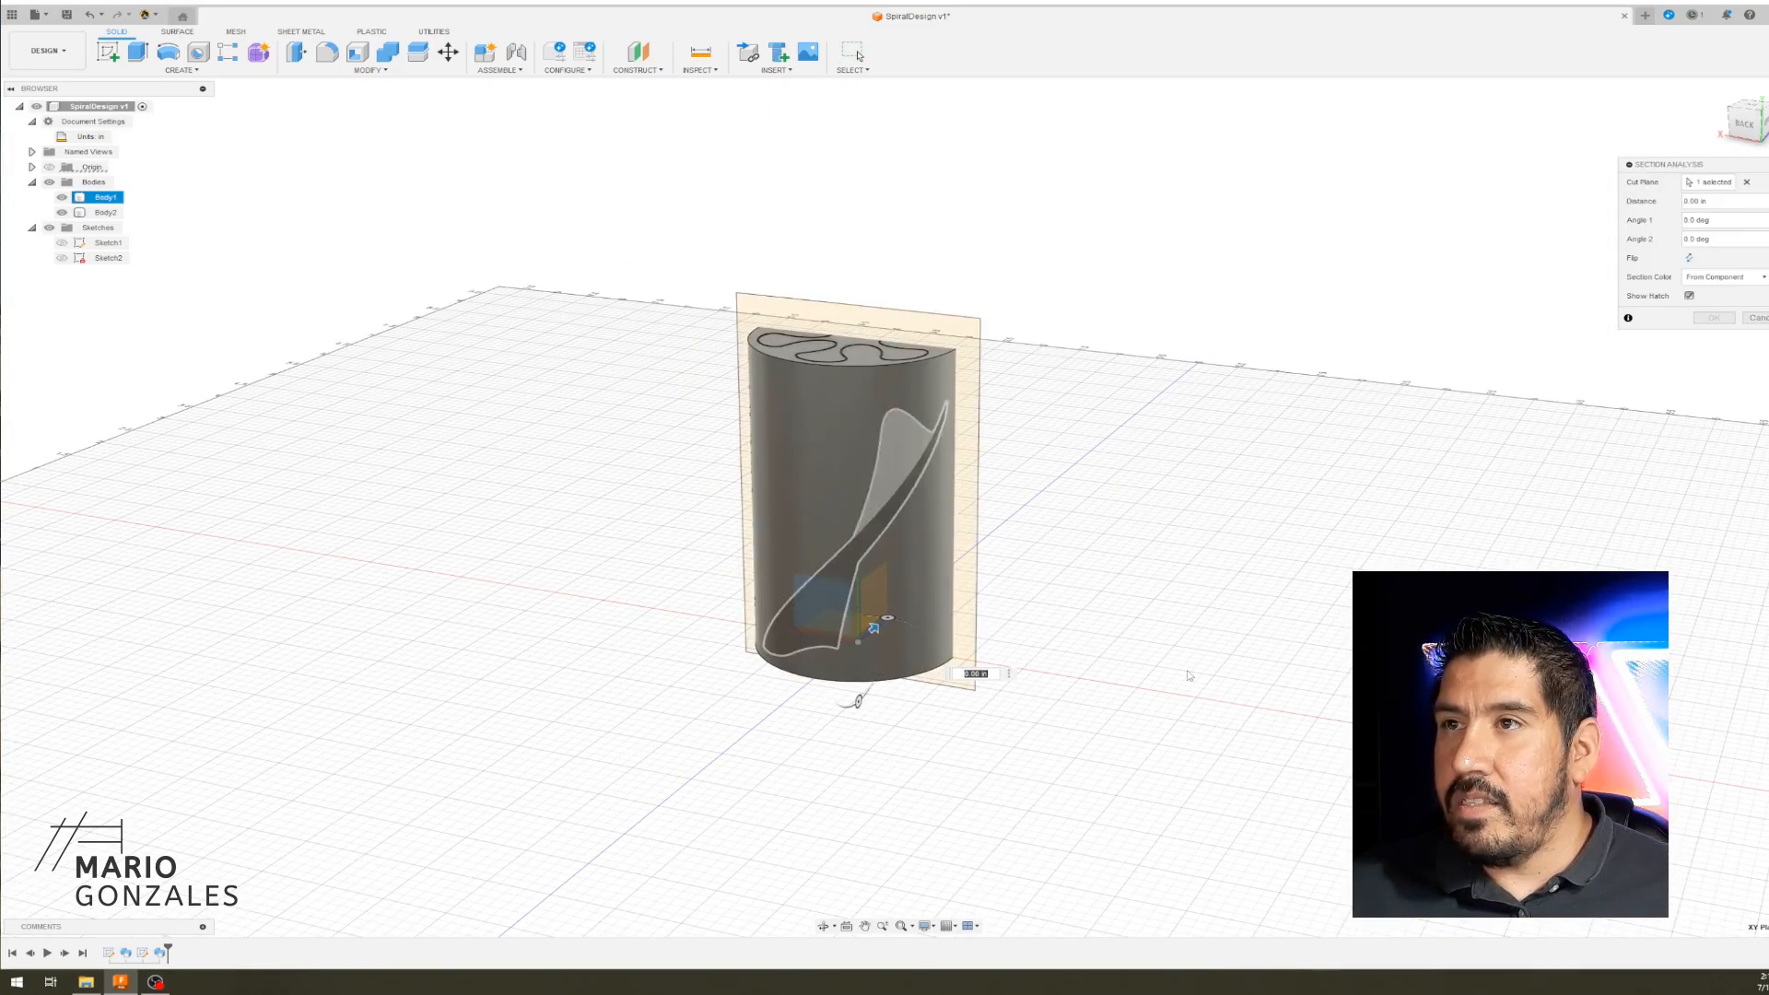
mouse_move(1188, 675)
middle_mouse_down("shift")
mouse_move(1157, 652)
mouse_move(1042, 639)
mouse_move(859, 663)
mouse_move(932, 571)
middle_mouse_up("shift")
scroll(937, 473, "up", 3)
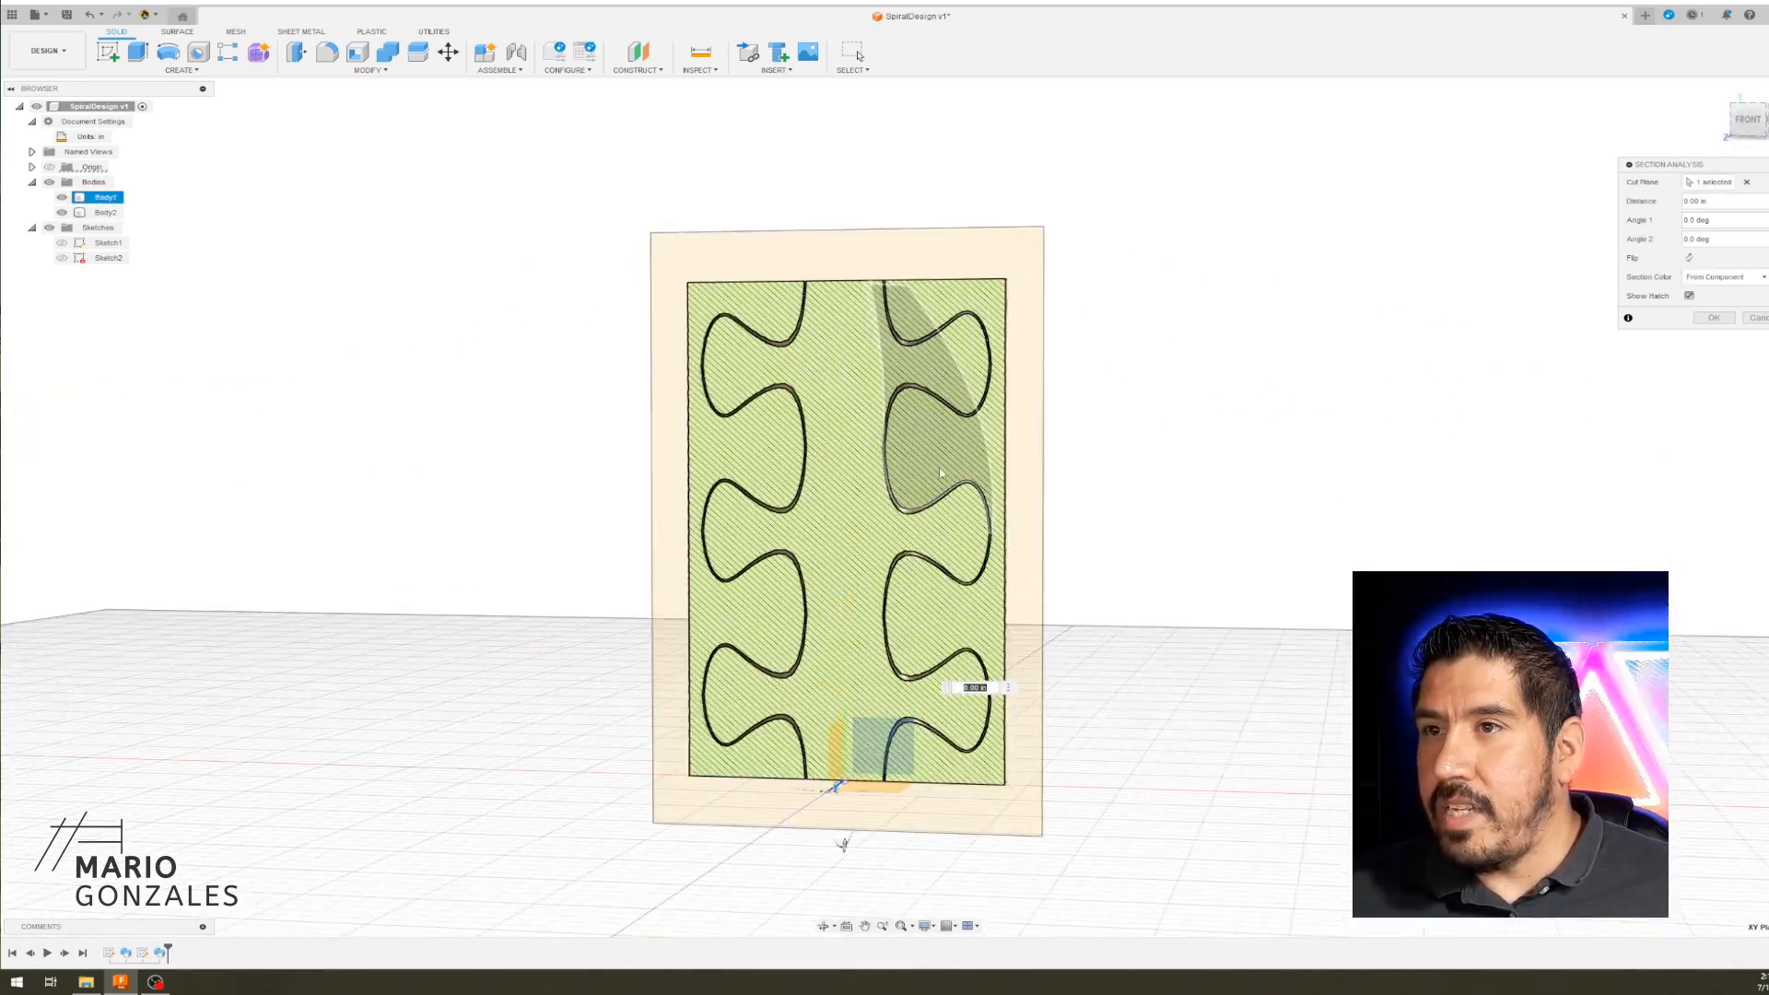
scroll(939, 473, "up", 2)
scroll(1196, 553, "down", 2)
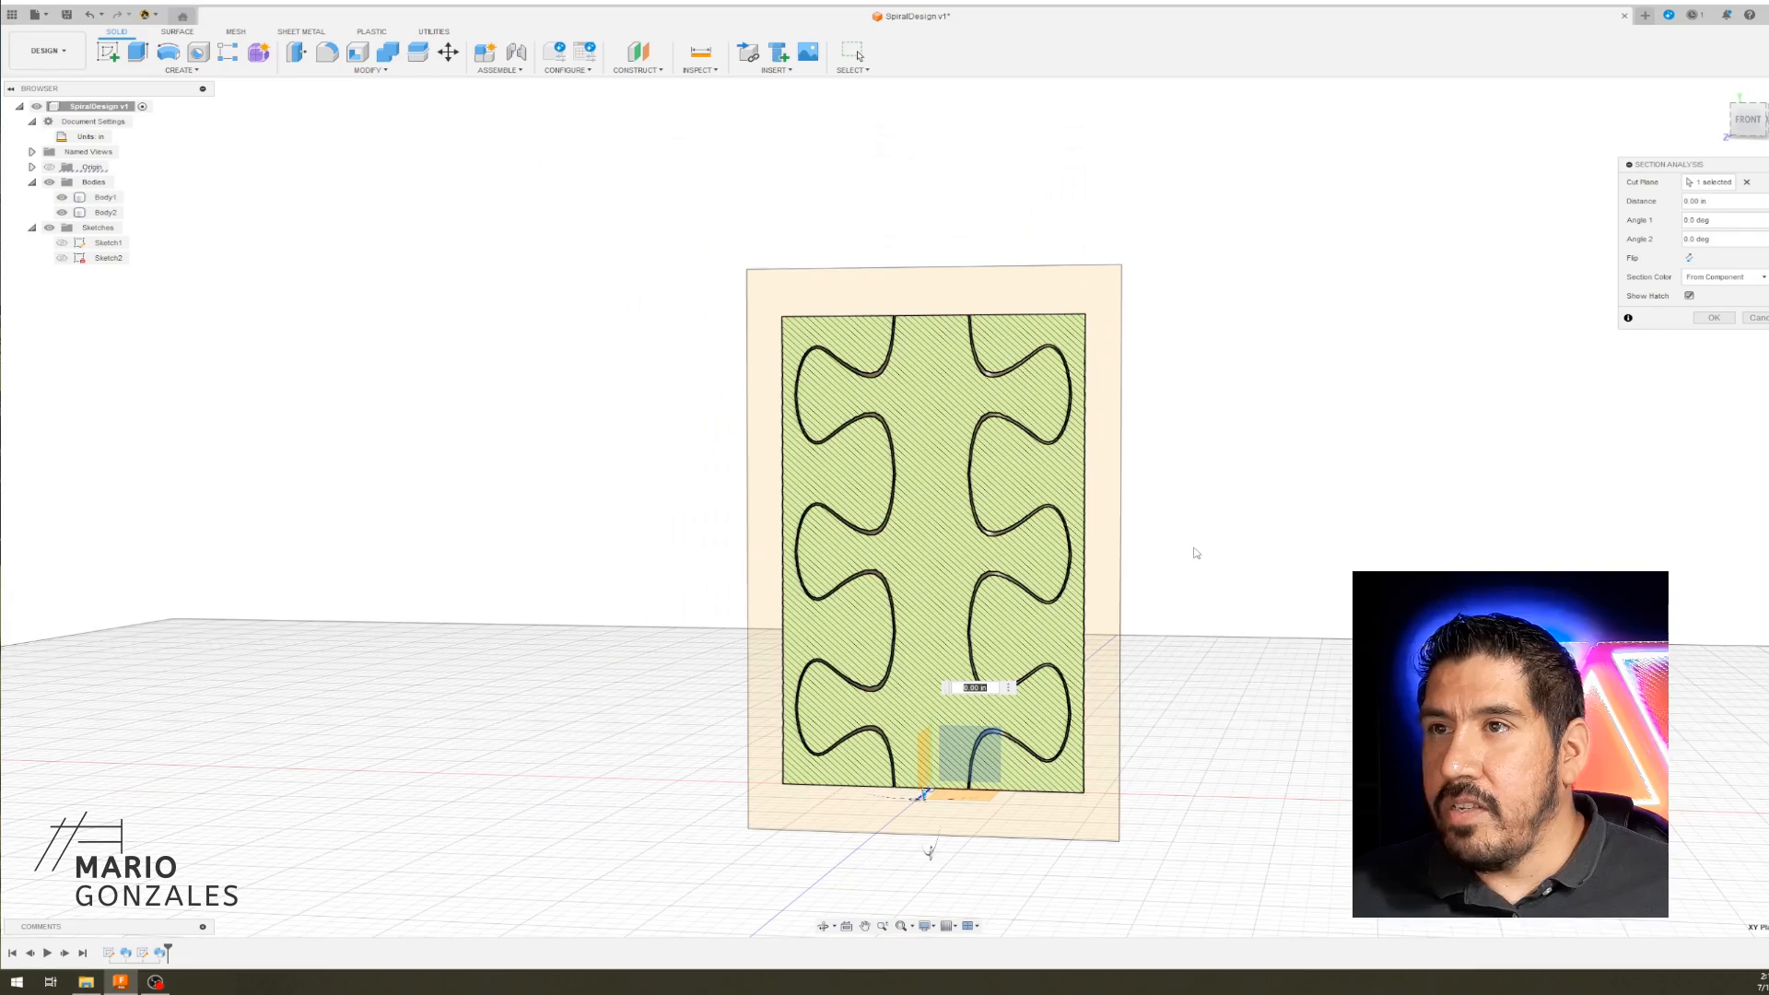
middle_click_drag(1194, 554, 1101, 736, "shift")
scroll(849, 832, "up", 3)
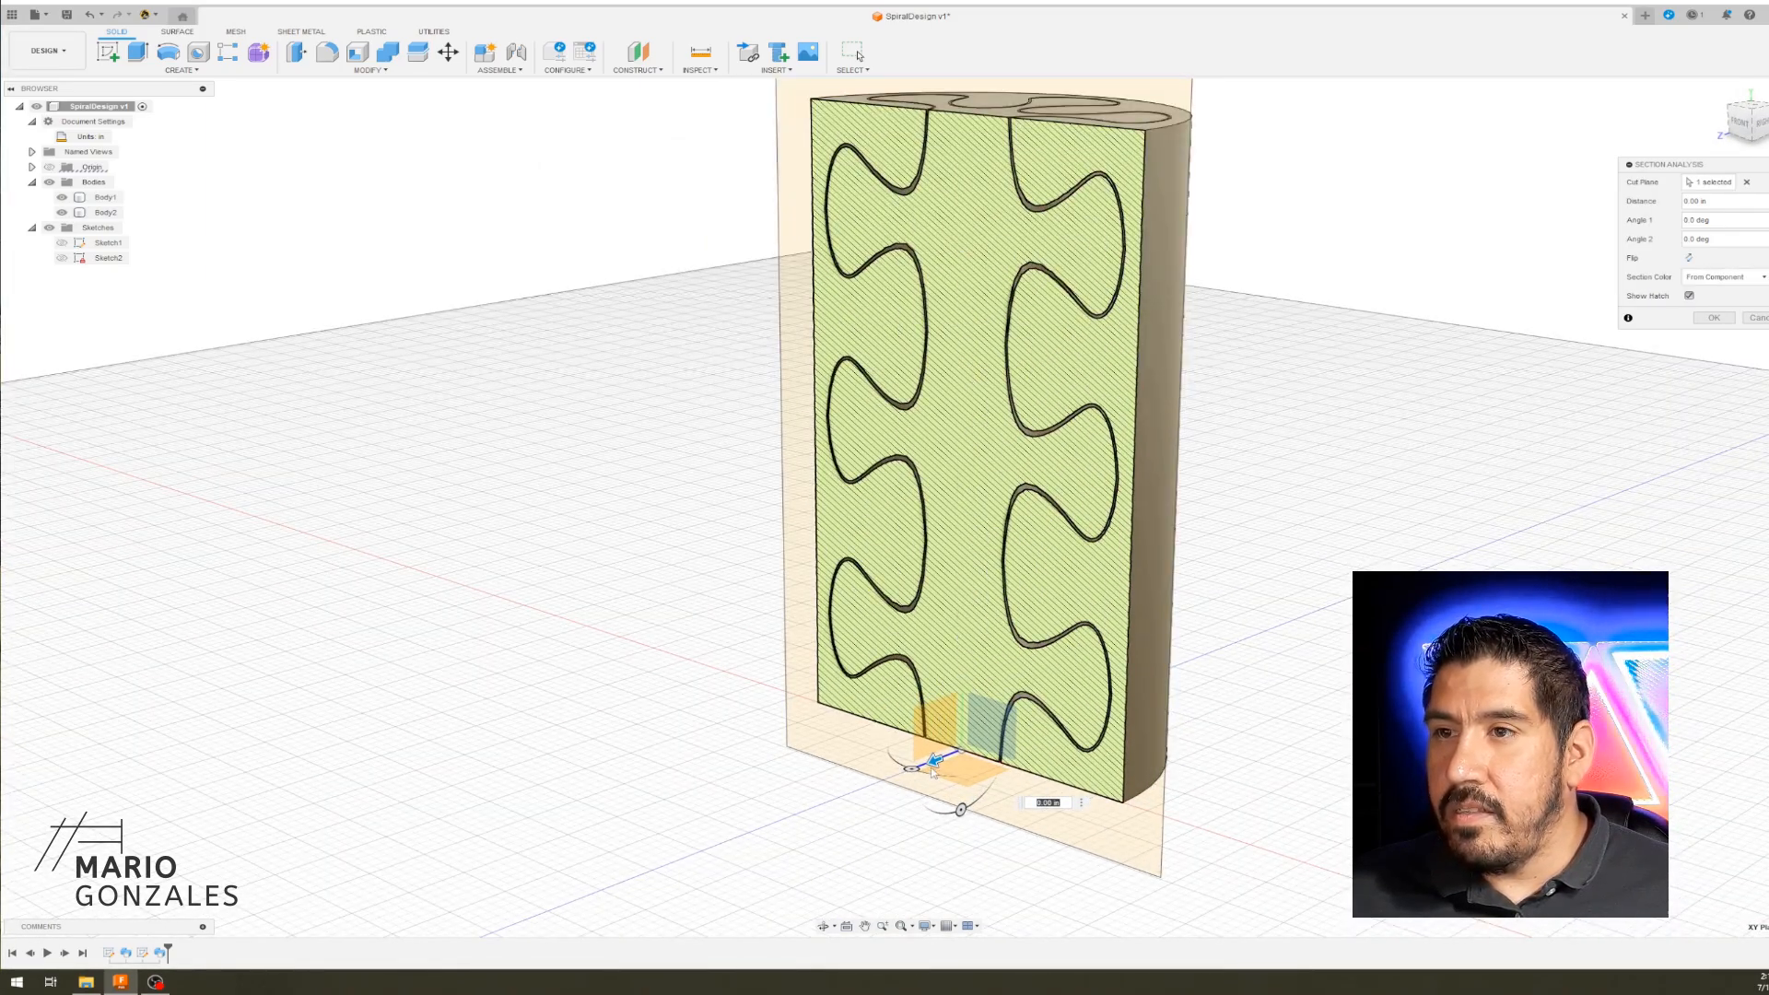
- Move the section's cut plane to a distance of 0.10 in and create the section analysis
mouse_move(933, 760)
left_mouse_down()
mouse_move(790, 809)
mouse_move(918, 766)
left_mouse_up()
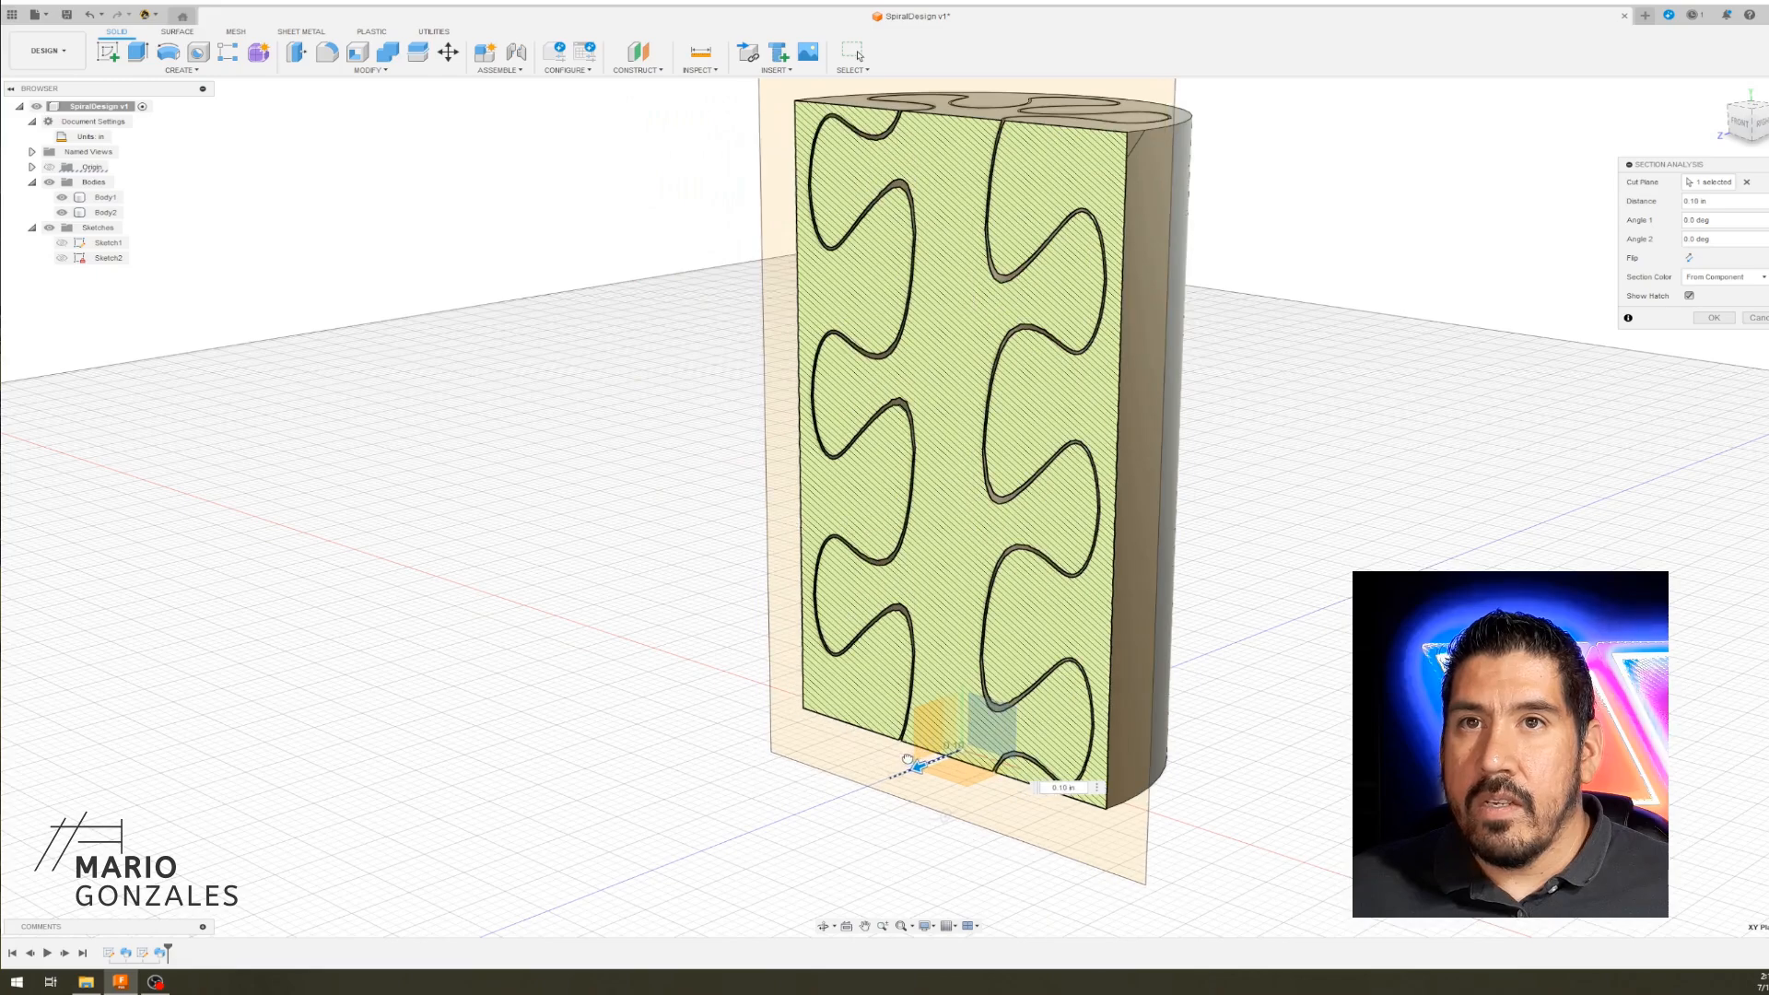
left_click(1713, 317)
scroll(1216, 556, "down", 3)
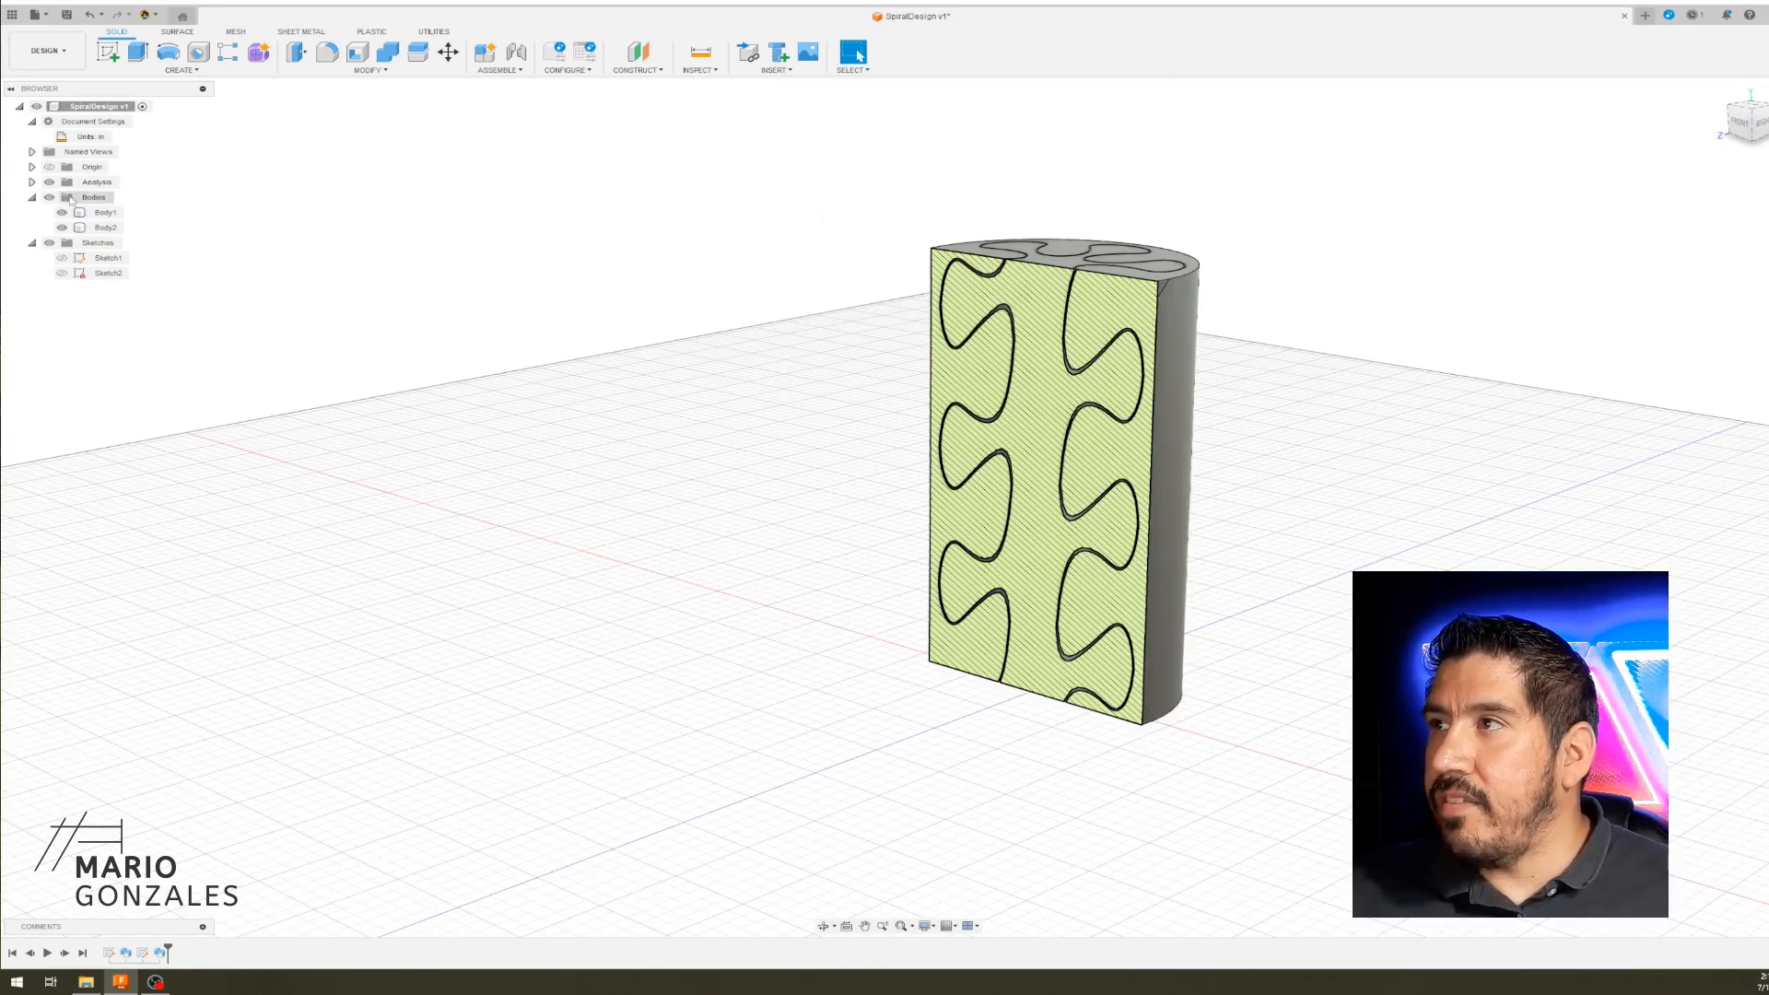
- Hide the section analysis so the whole cylinder is shown again
left_click(32, 182)
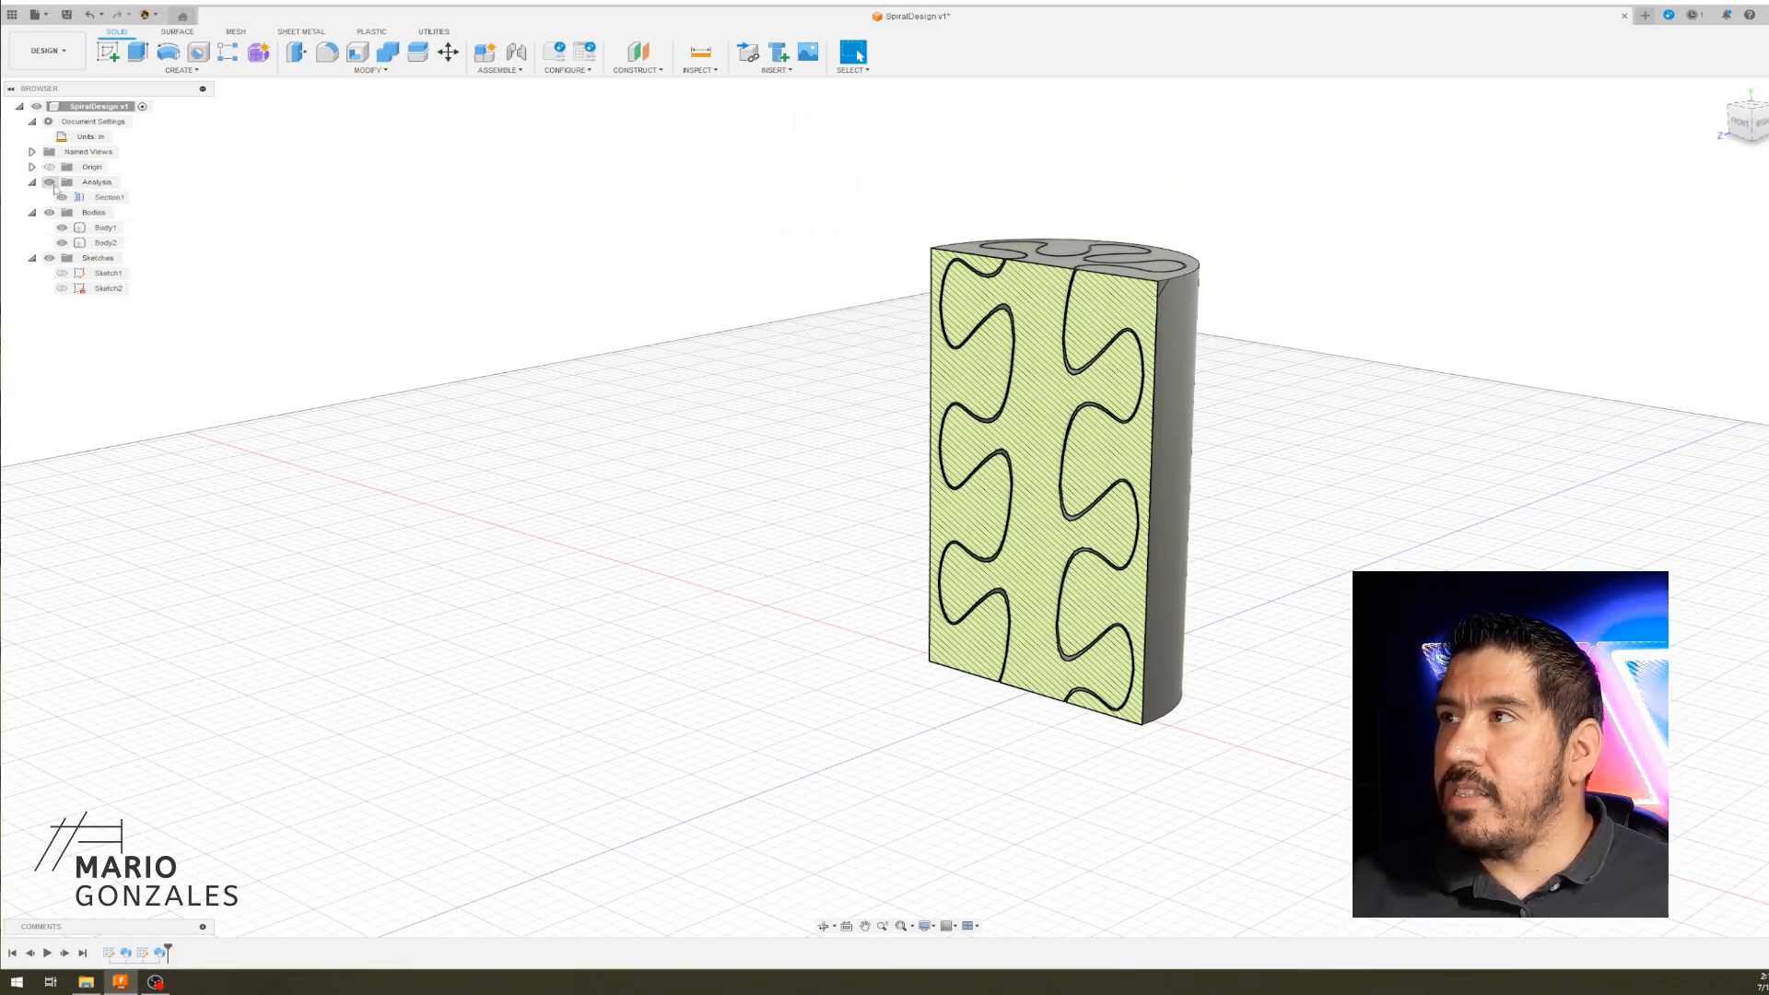
left_click(50, 183)
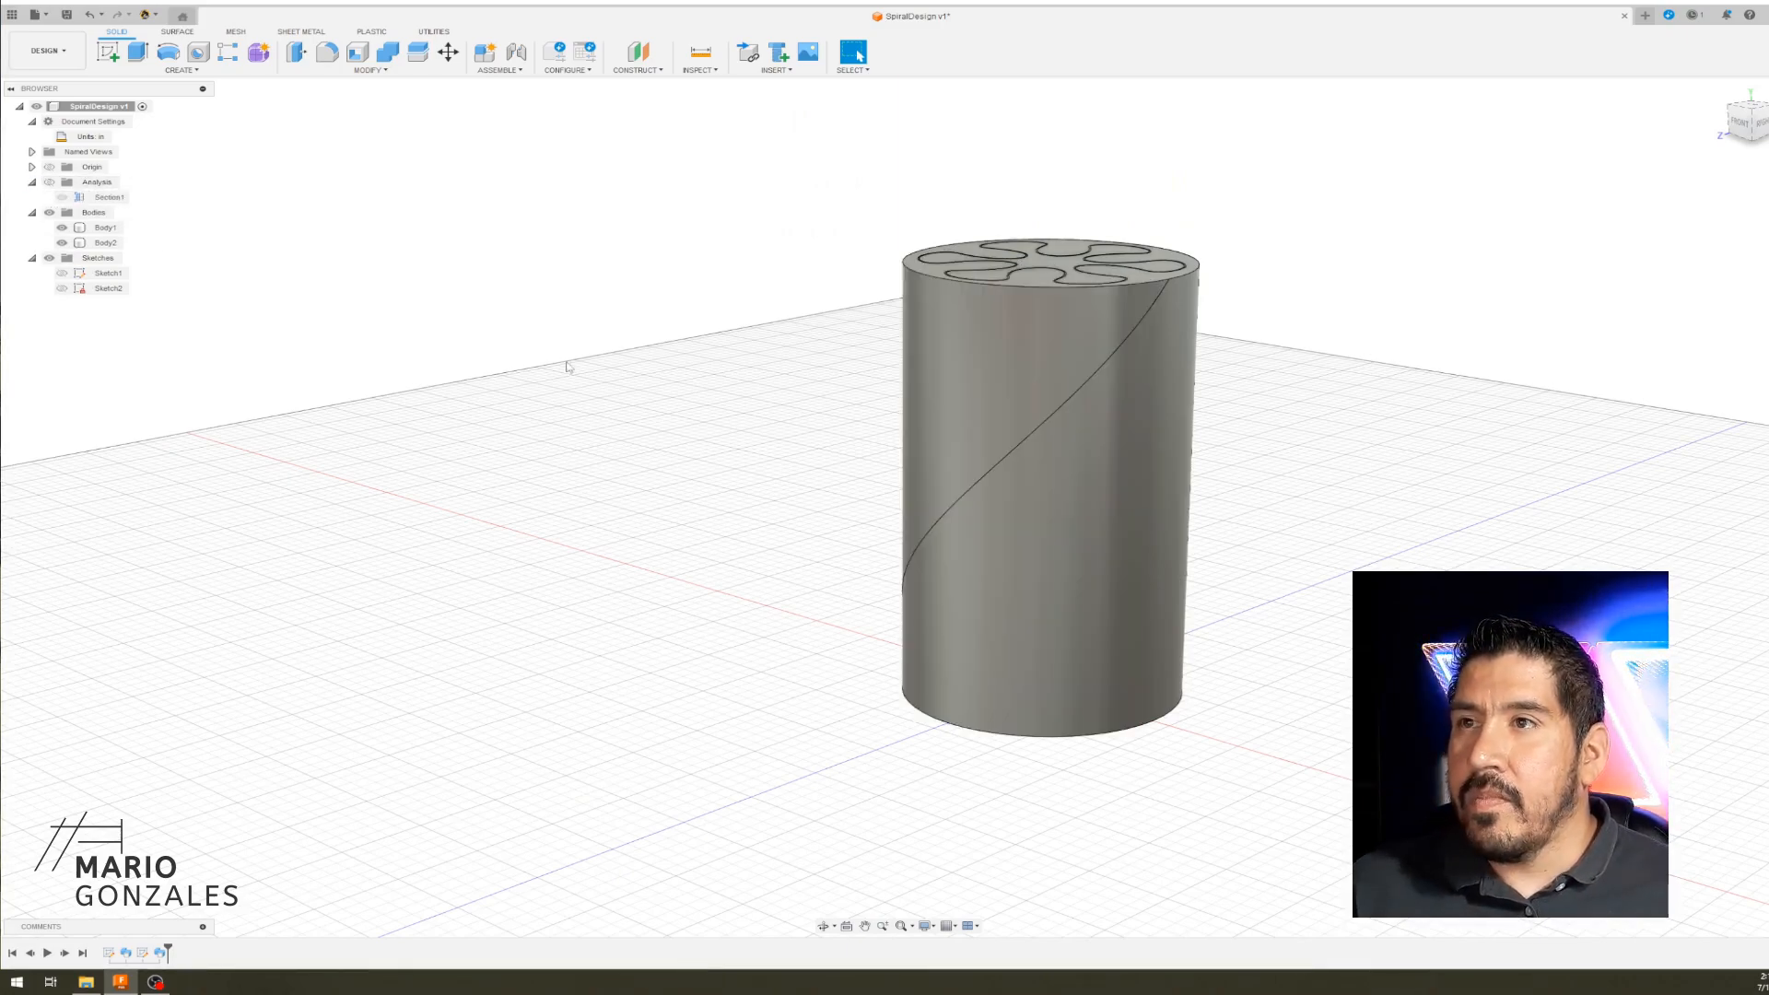
scroll(599, 624, "down", 2)
middle_click_drag(600, 624, 646, 630, "shift")
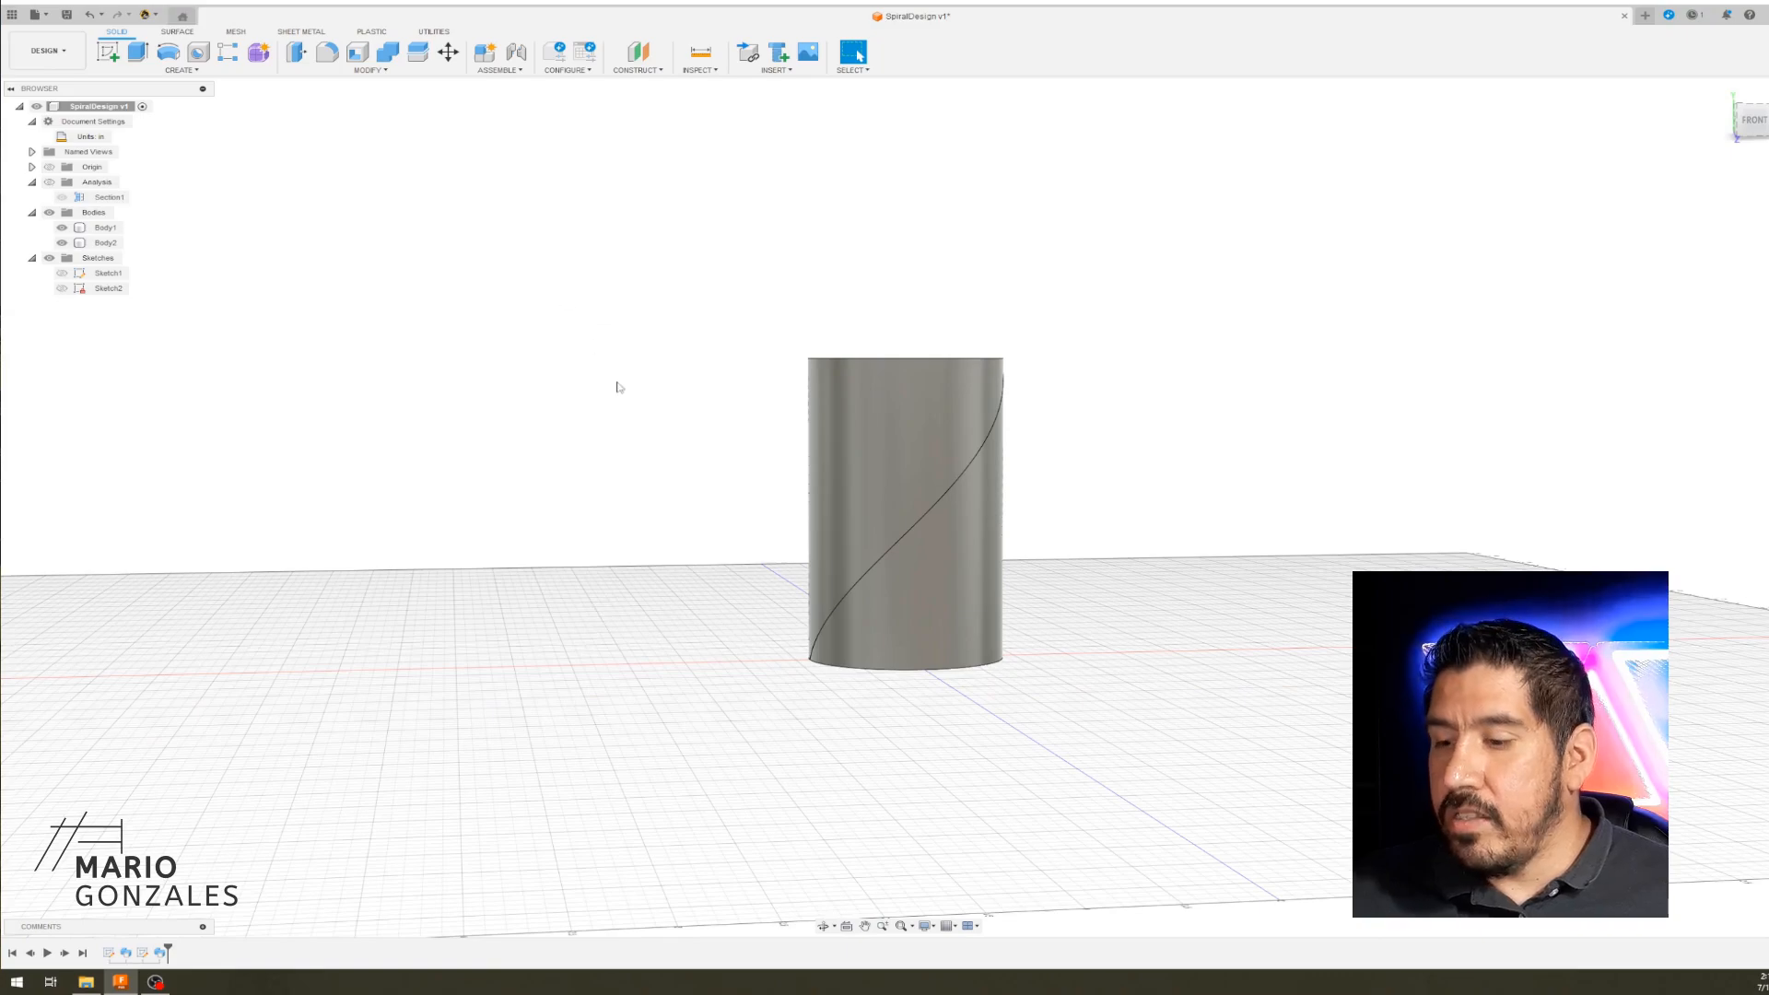
middle_click_drag(619, 386, 598, 405, "shift")
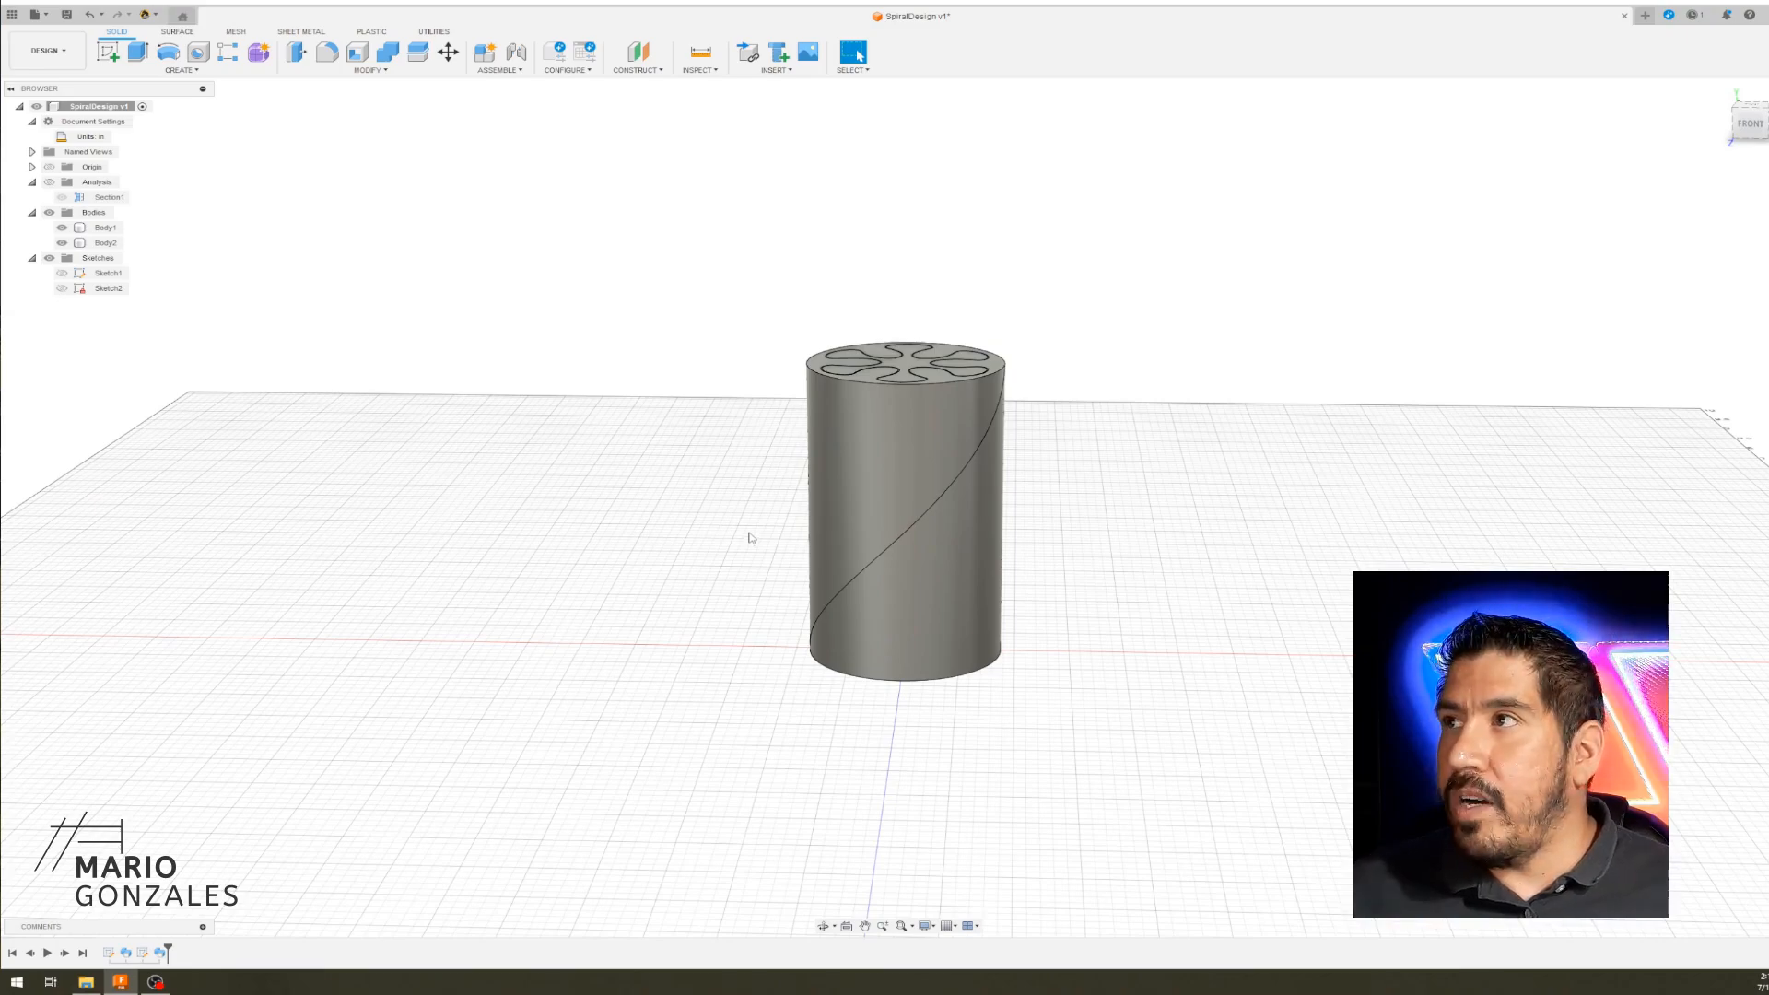
- Start a new sketch on the XY origin plane, facing the side of the cylinder
left_click(108, 51)
scroll(467, 461, "down", 1)
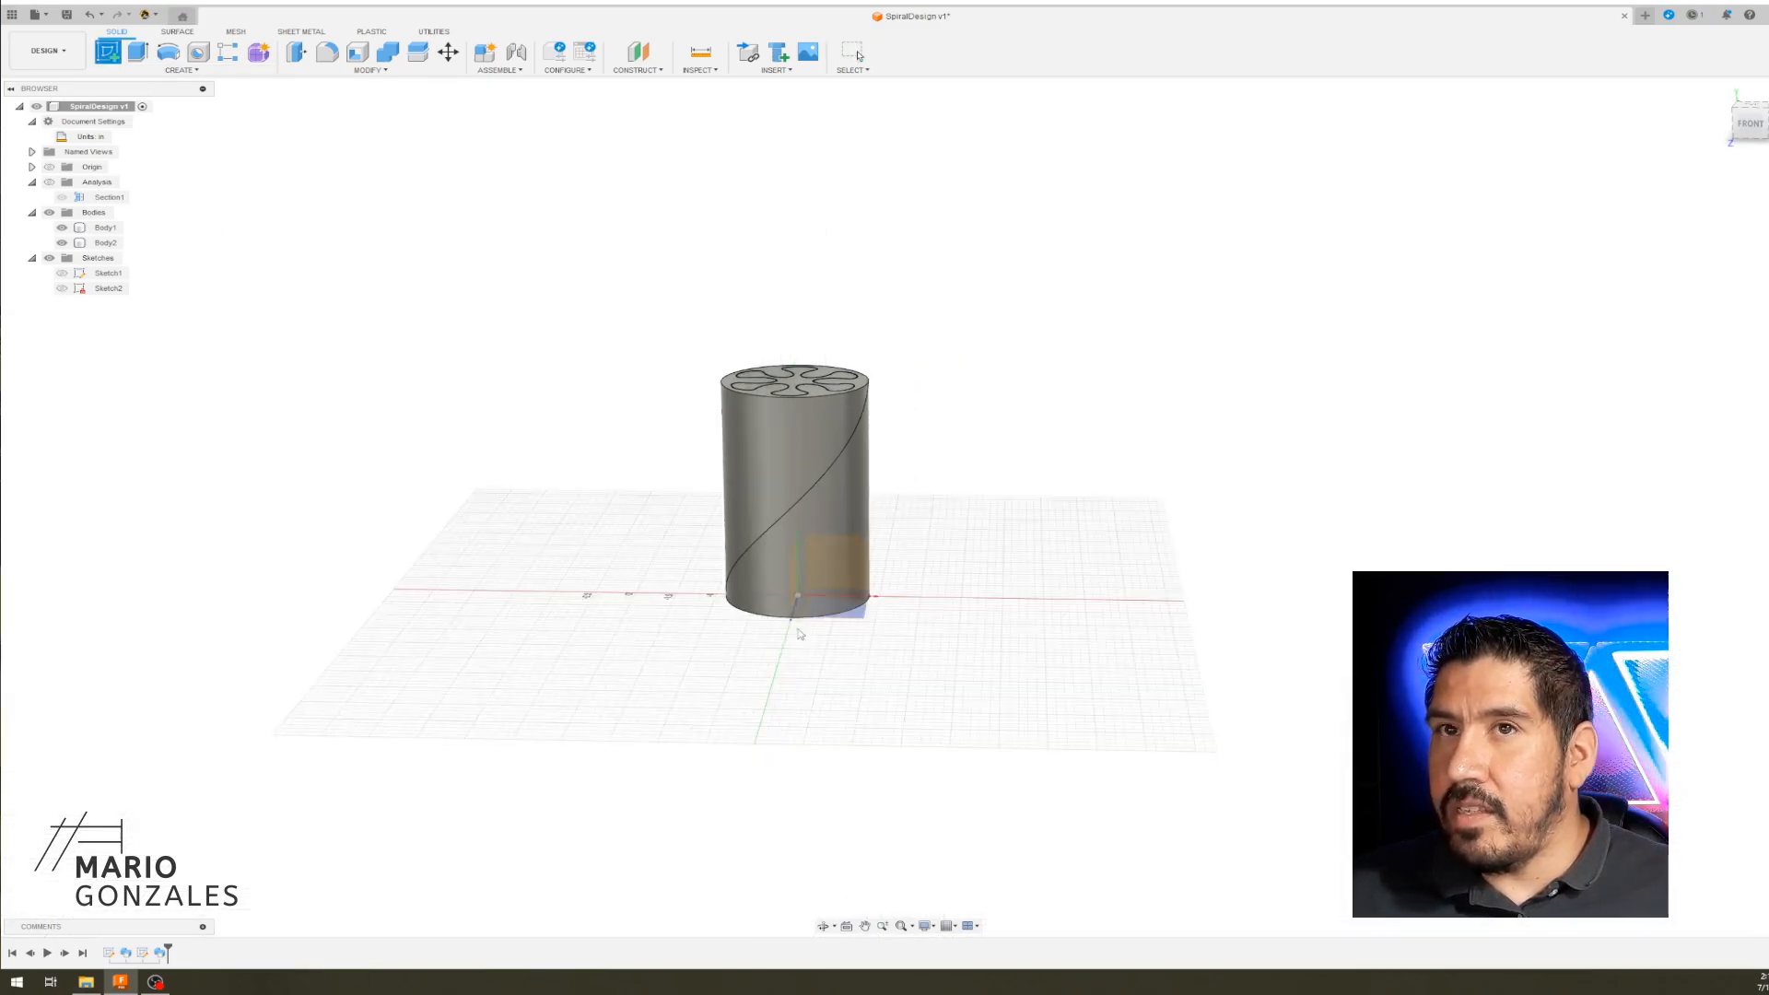
left_click(846, 570)
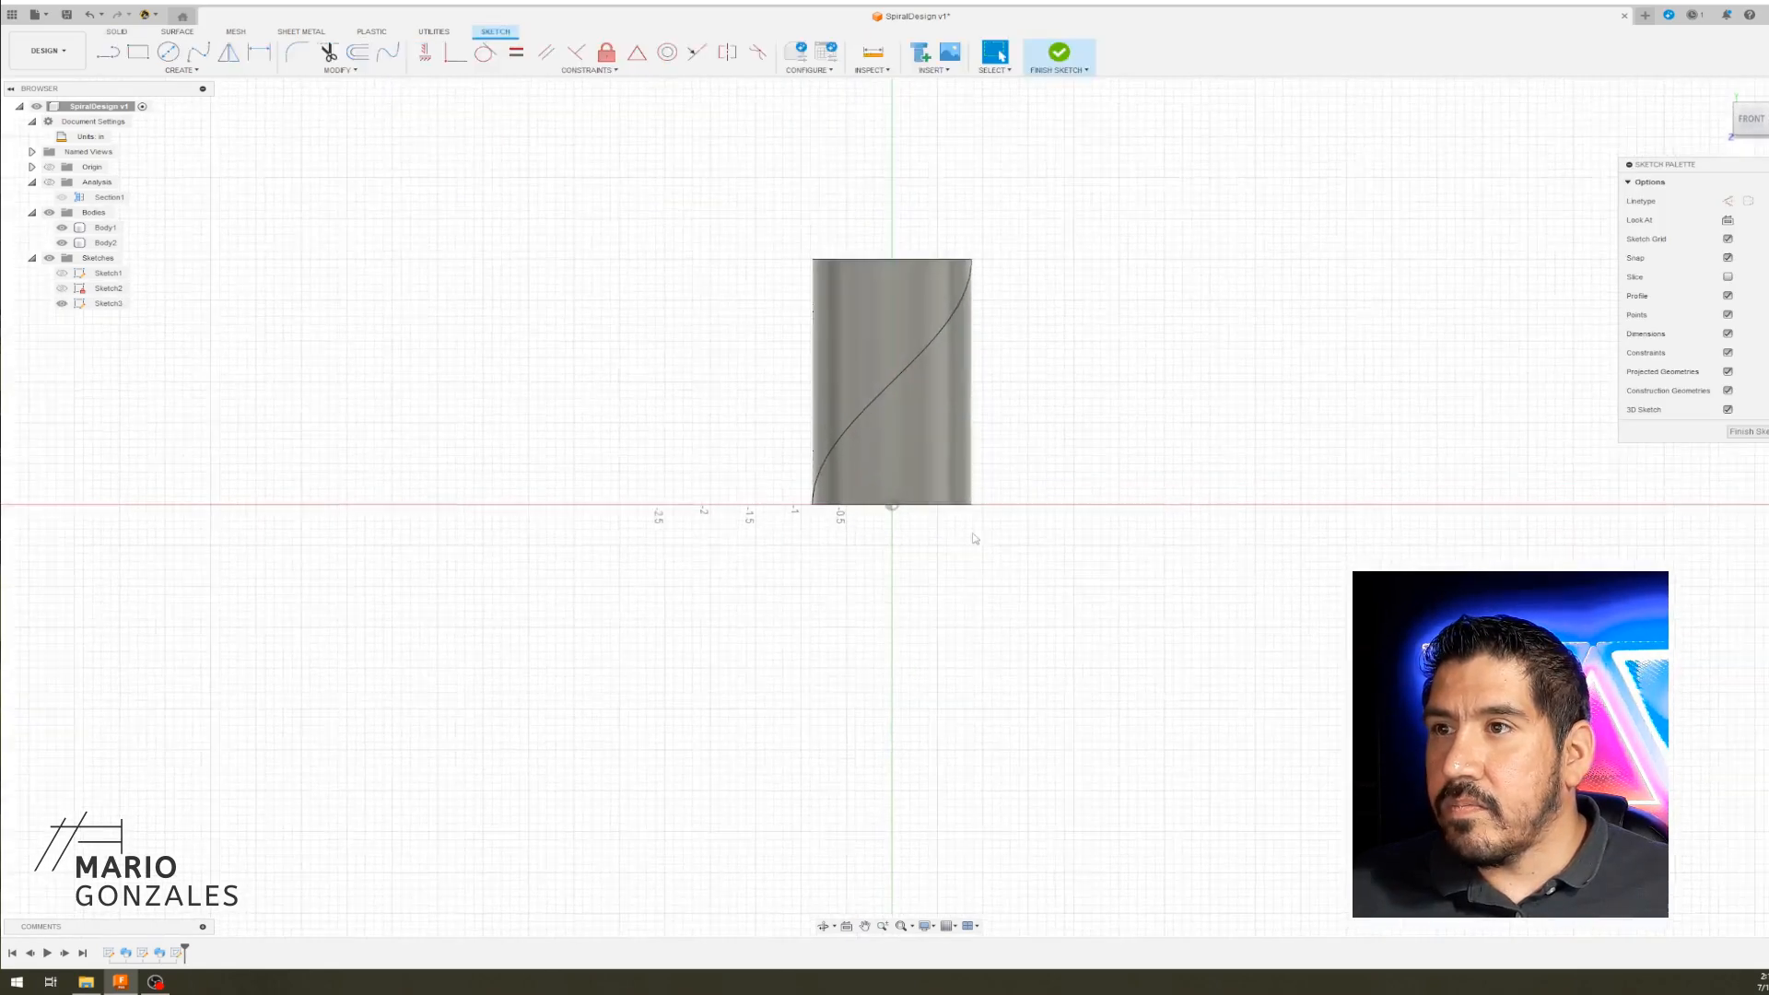
scroll(975, 537, "up", 3)
middle_click_drag(1033, 512, 1019, 680)
scroll(1015, 630, "up", 1)
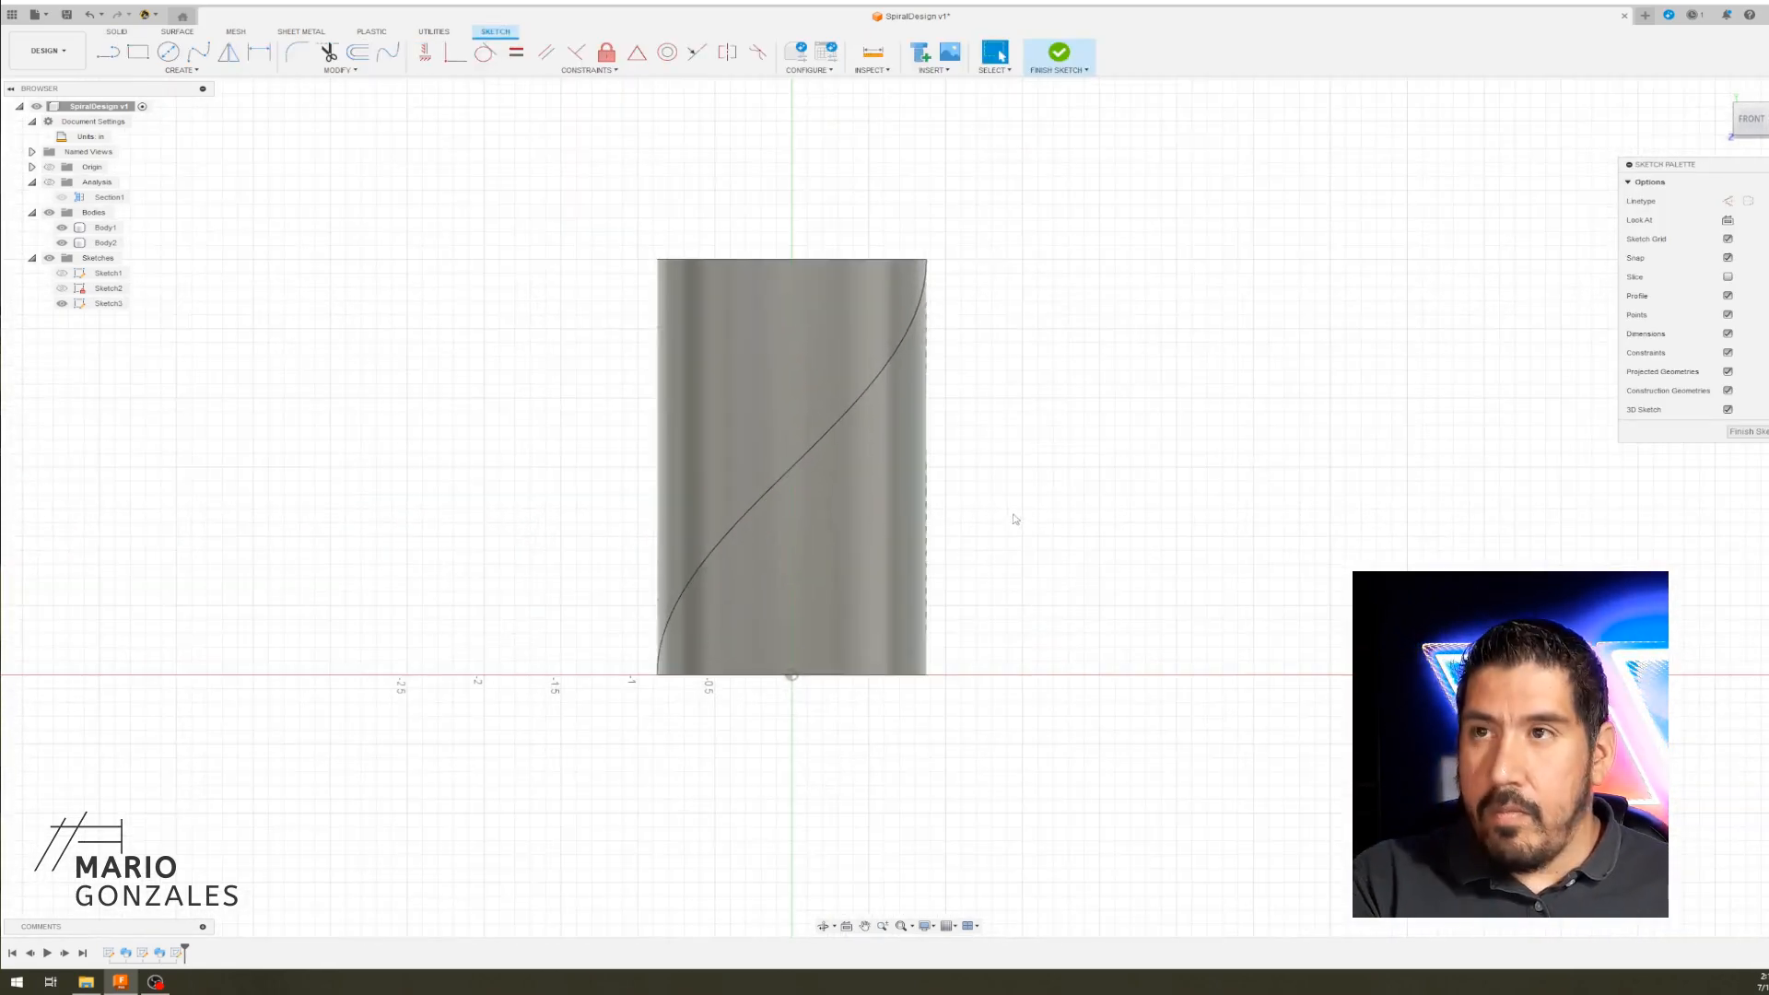
- Project the cylinder's rectangular outline into the sketch, using the body selection filter on the cylinder body
key("p")
left_click(714, 403)
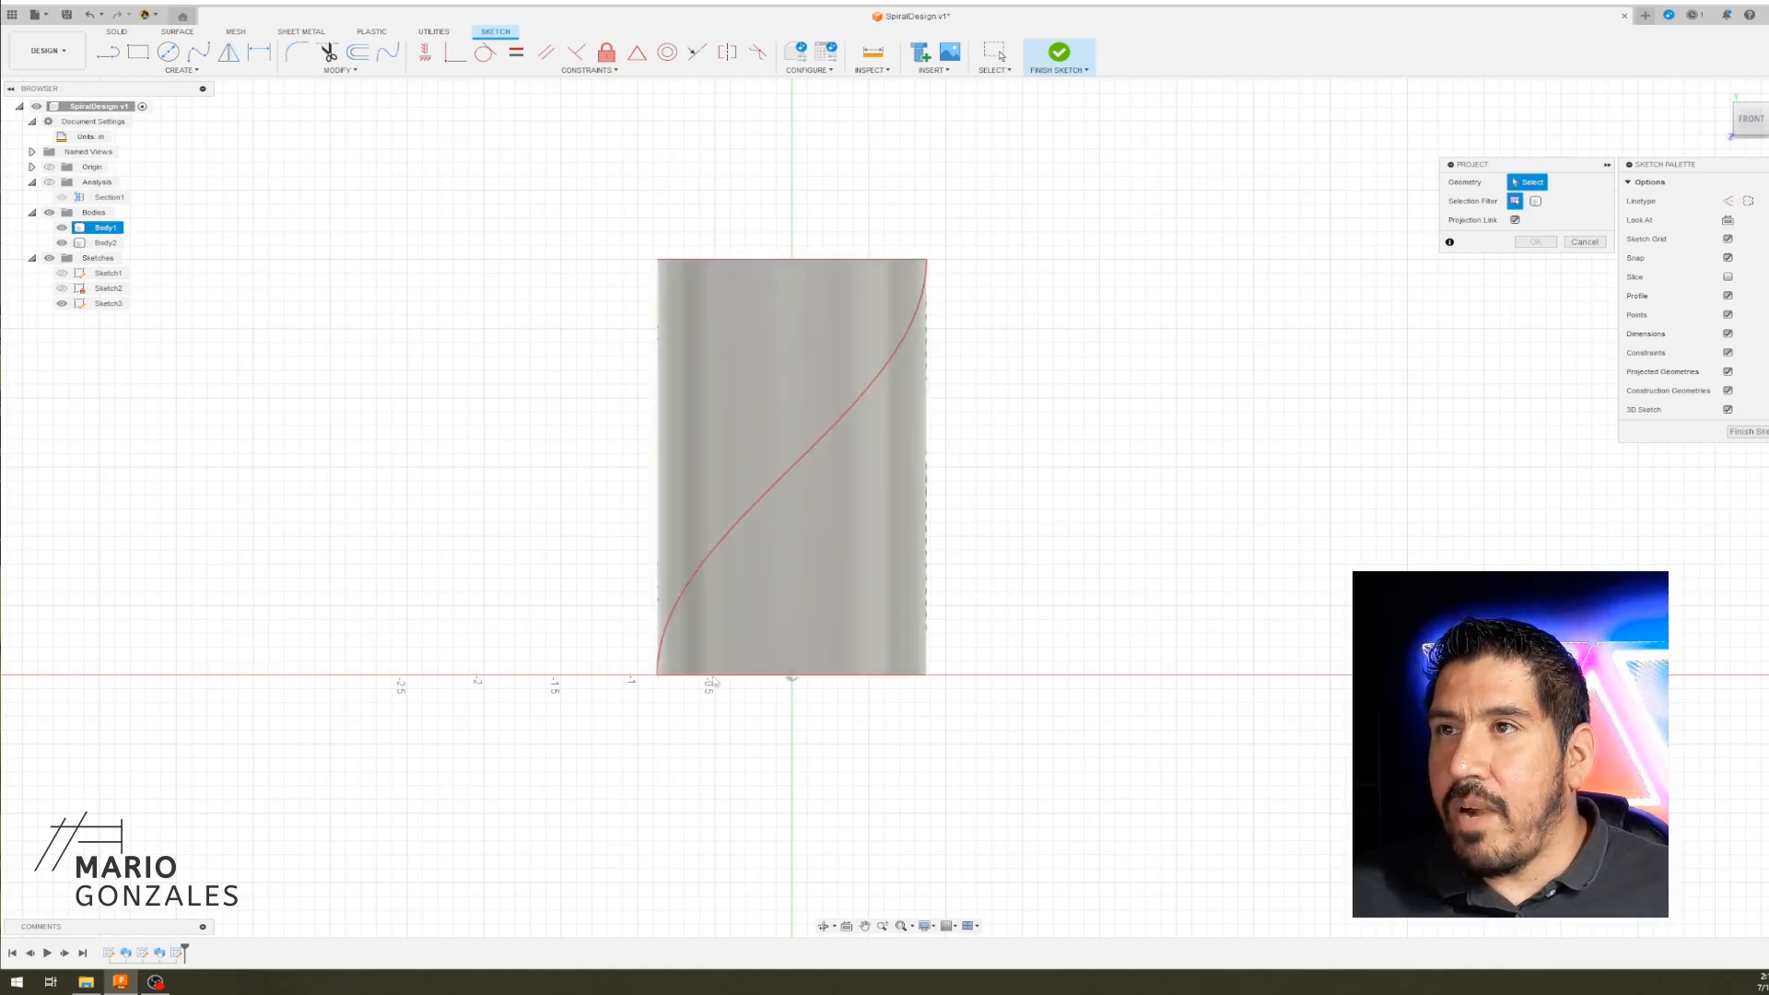
left_click(930, 380)
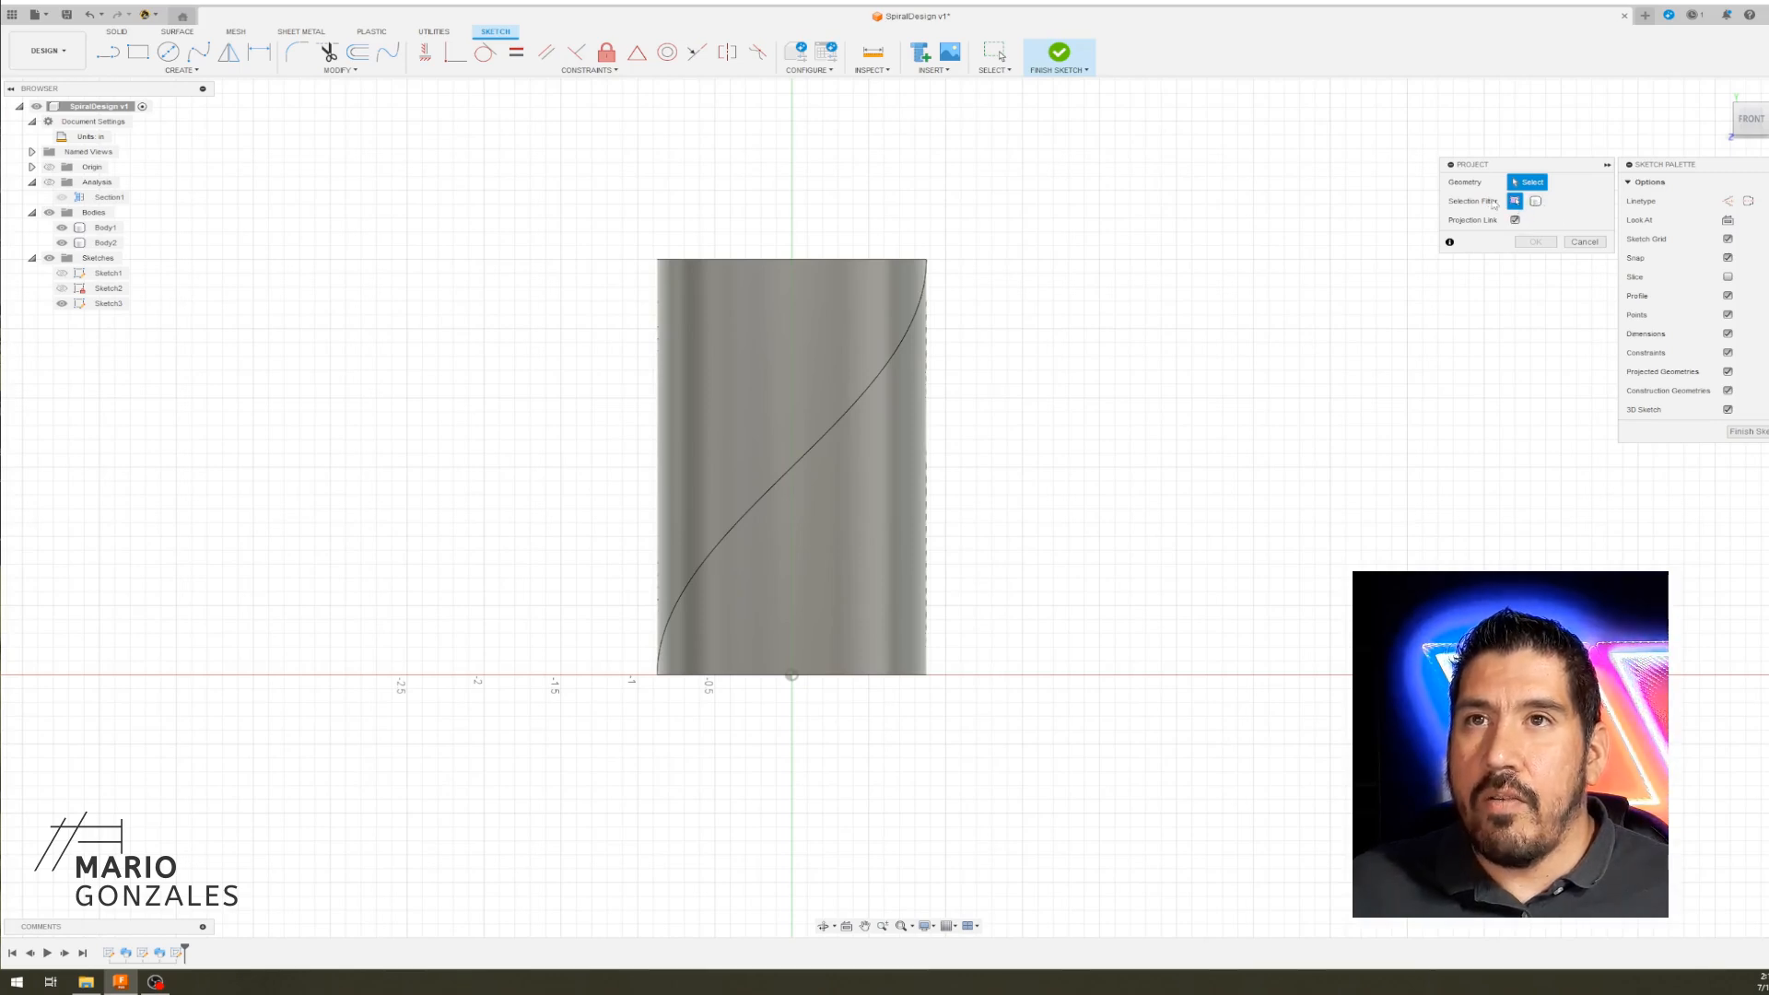
left_click(1535, 203)
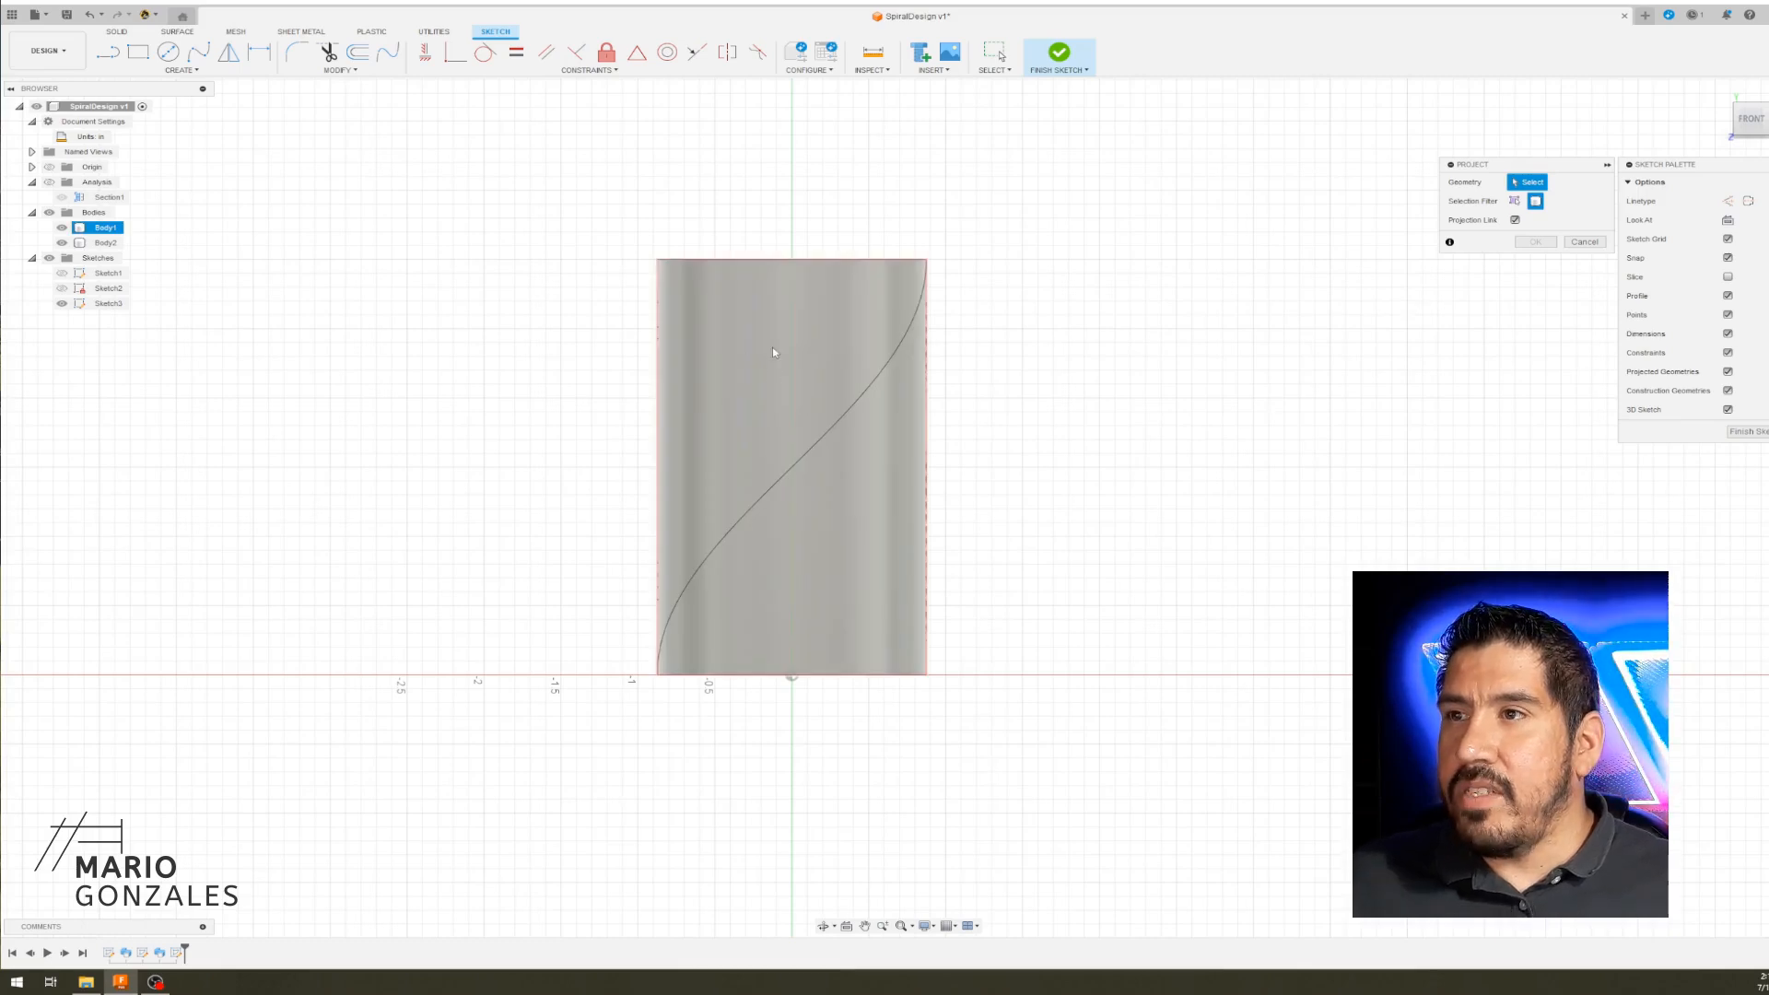
left_click(814, 387)
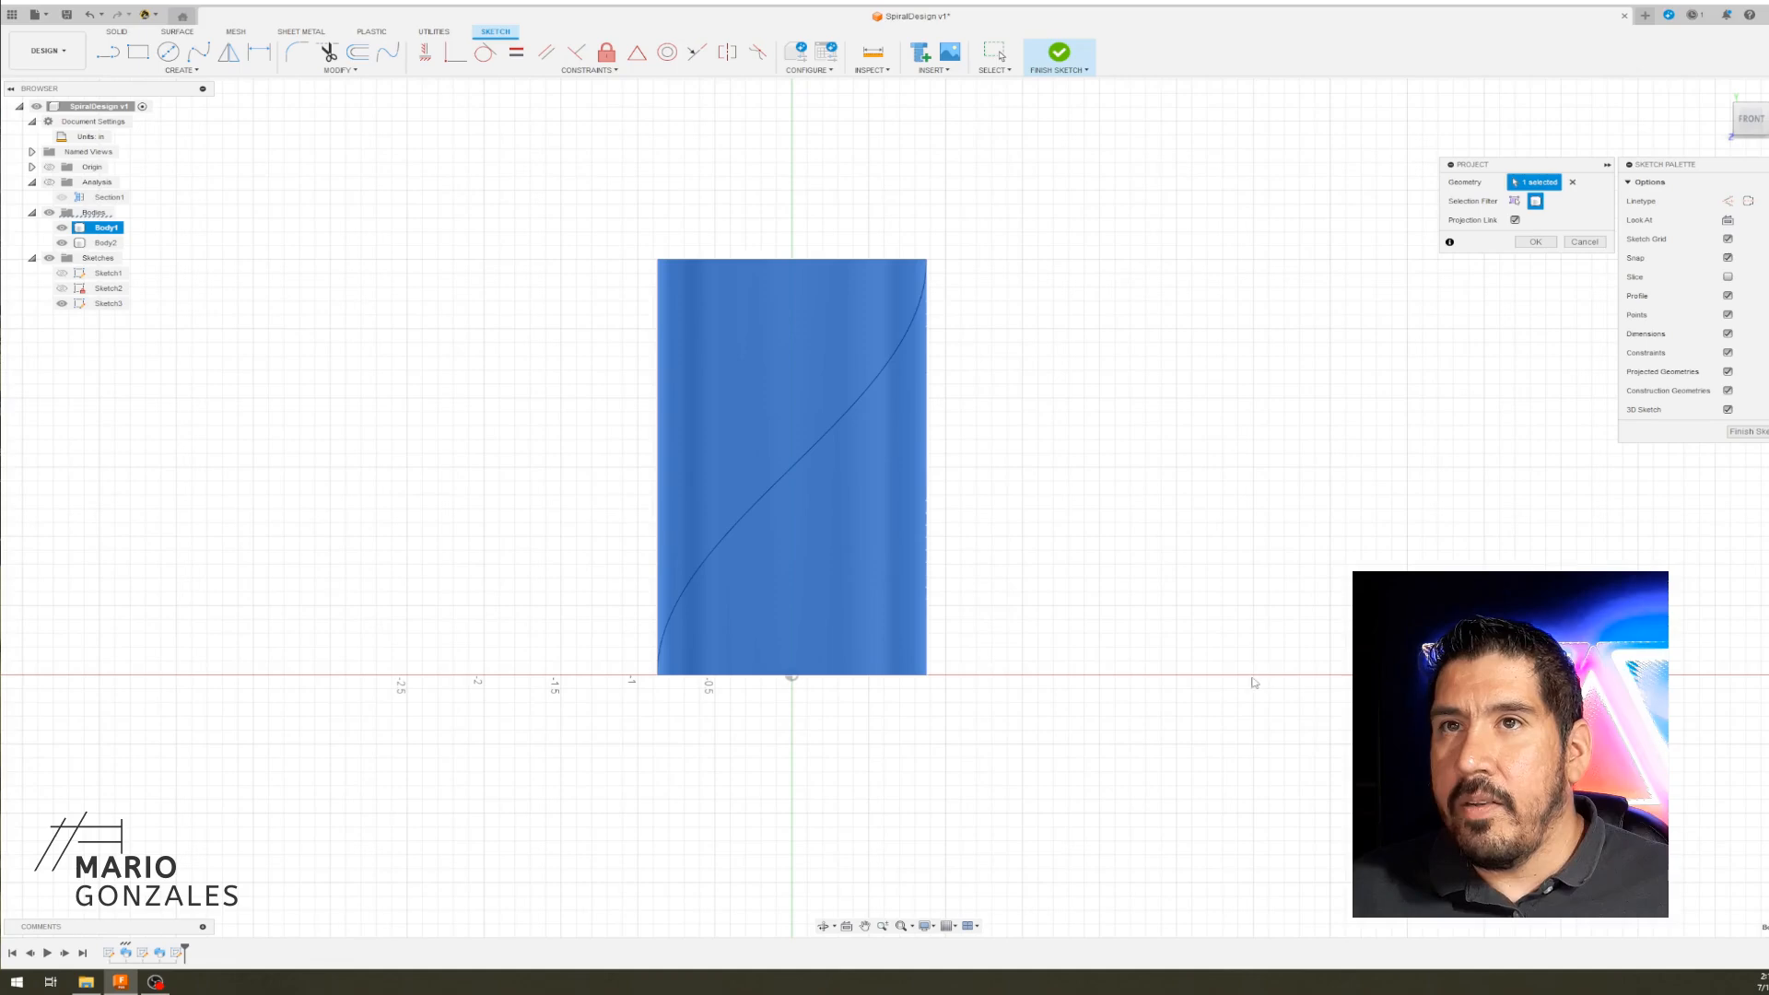
left_click(1535, 241)
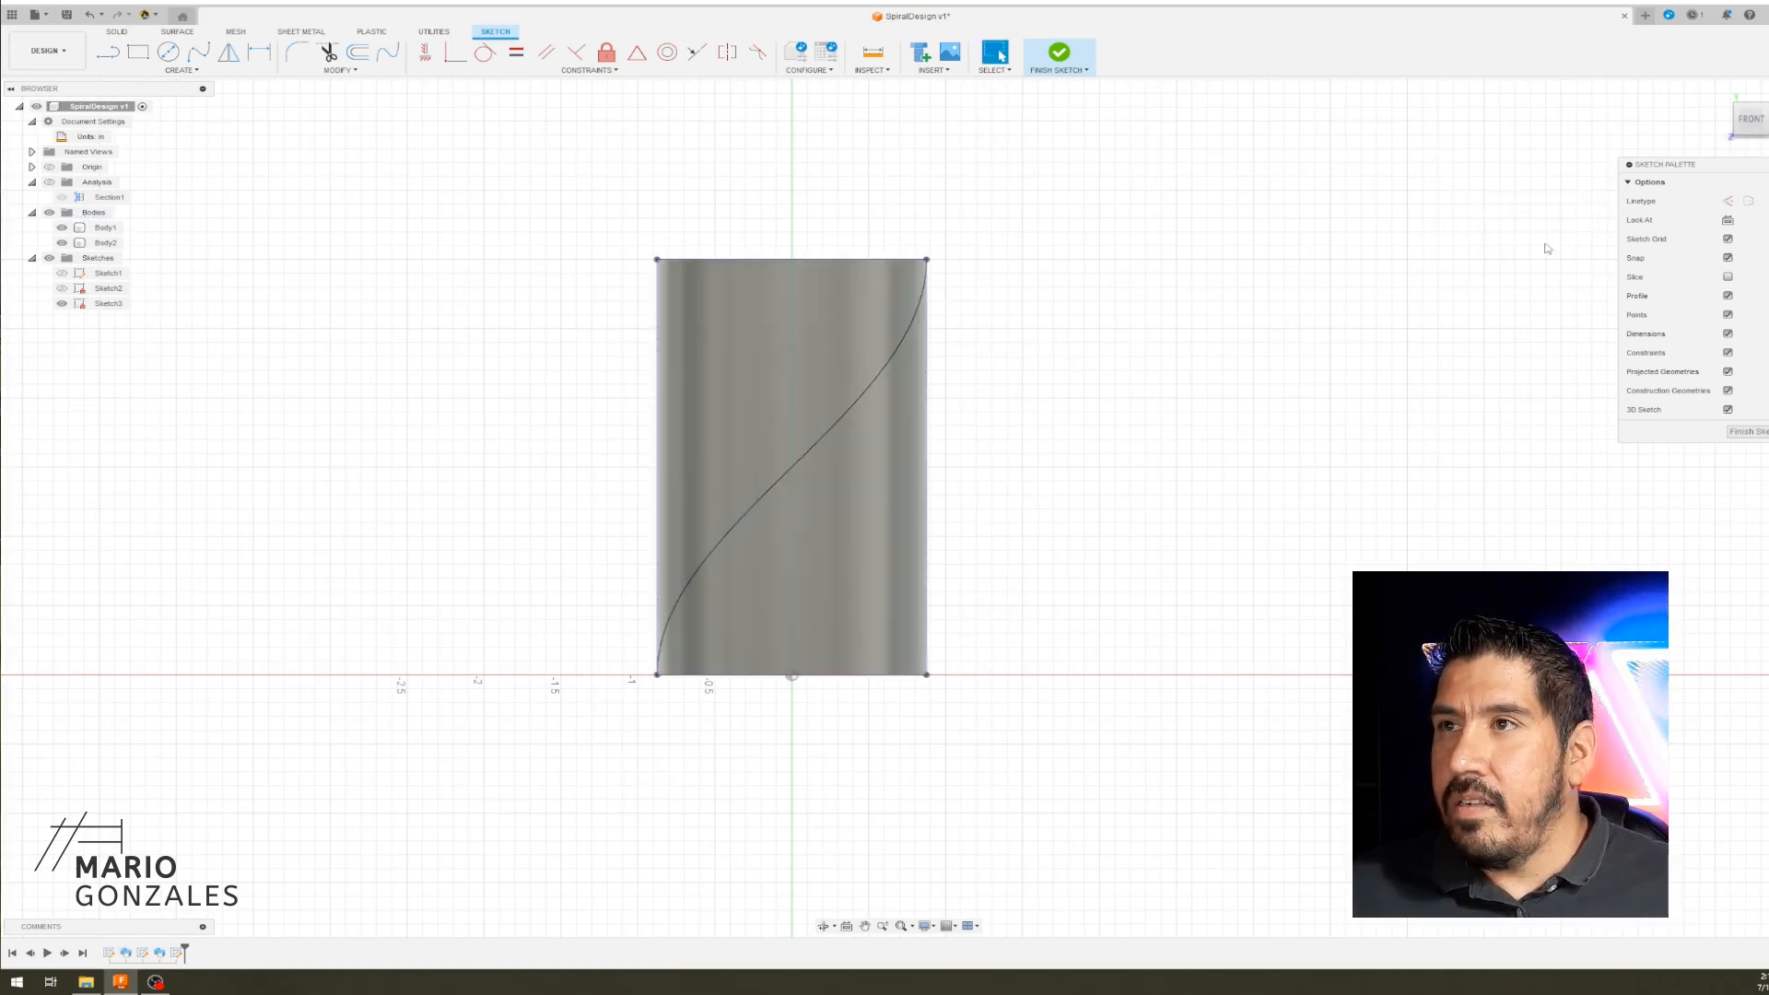
scroll(474, 561, "up", 2)
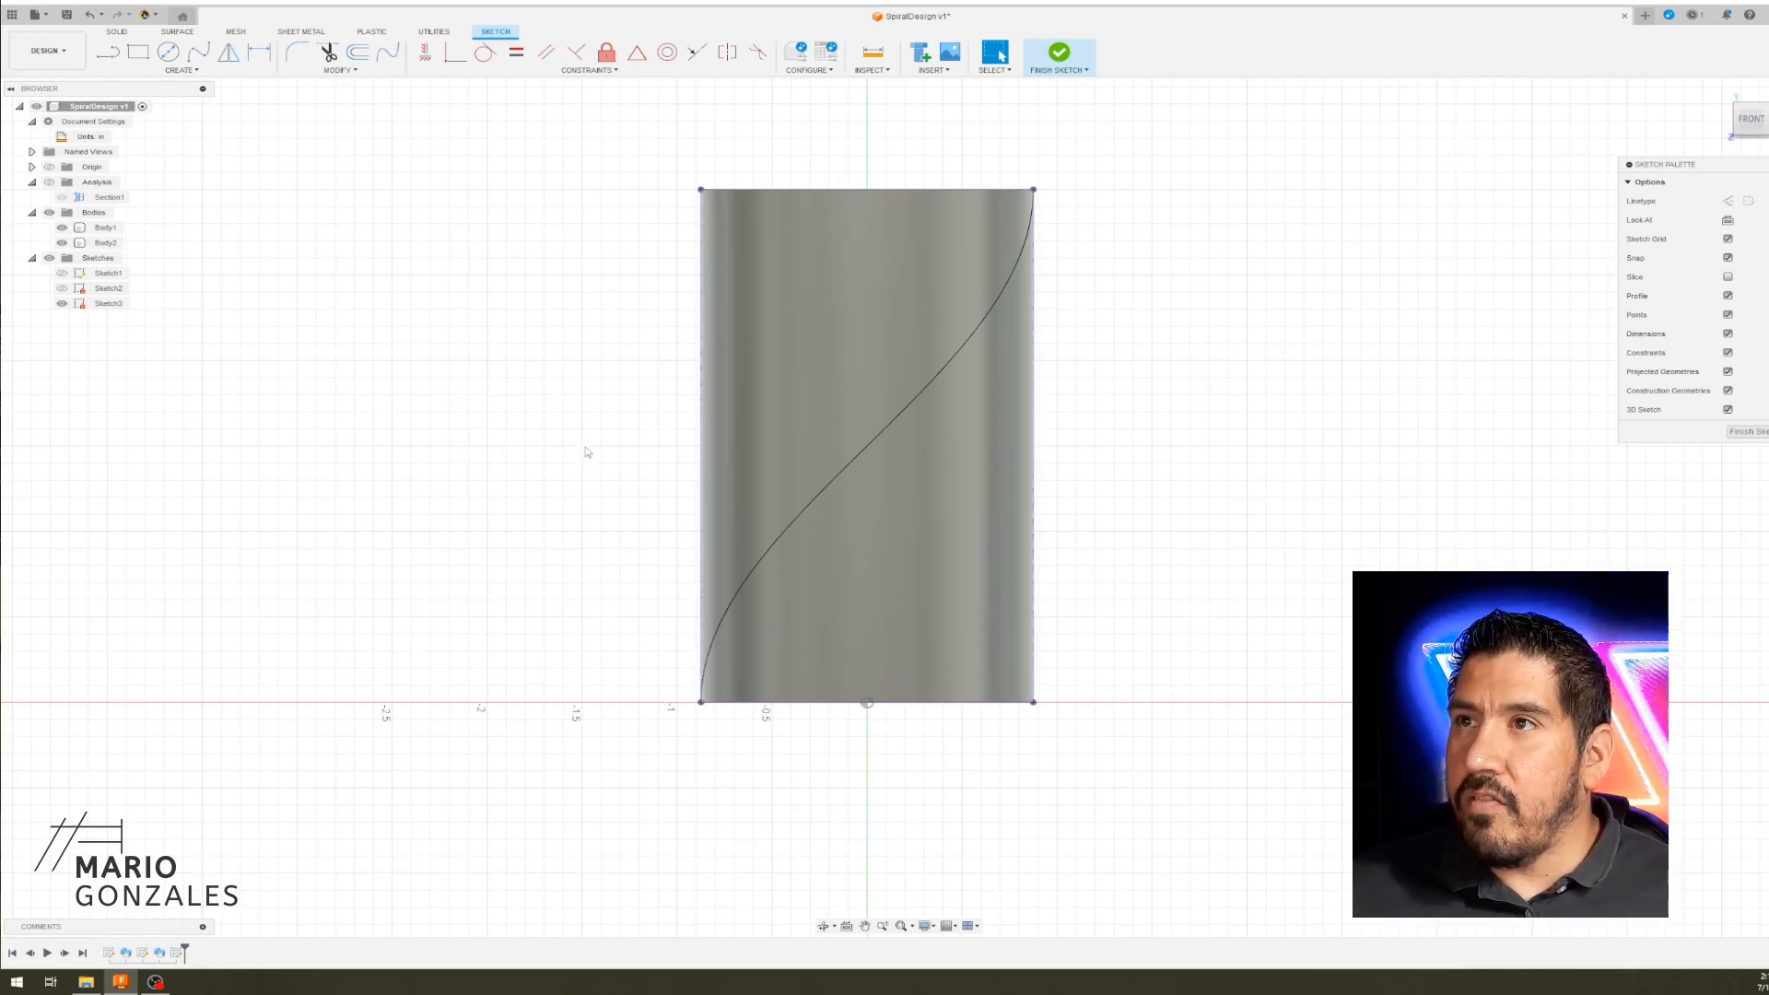
- Draw a five-point fit spline from the outline's lower-left corner up to its upper edge, just left of the centre
left_click(198, 51)
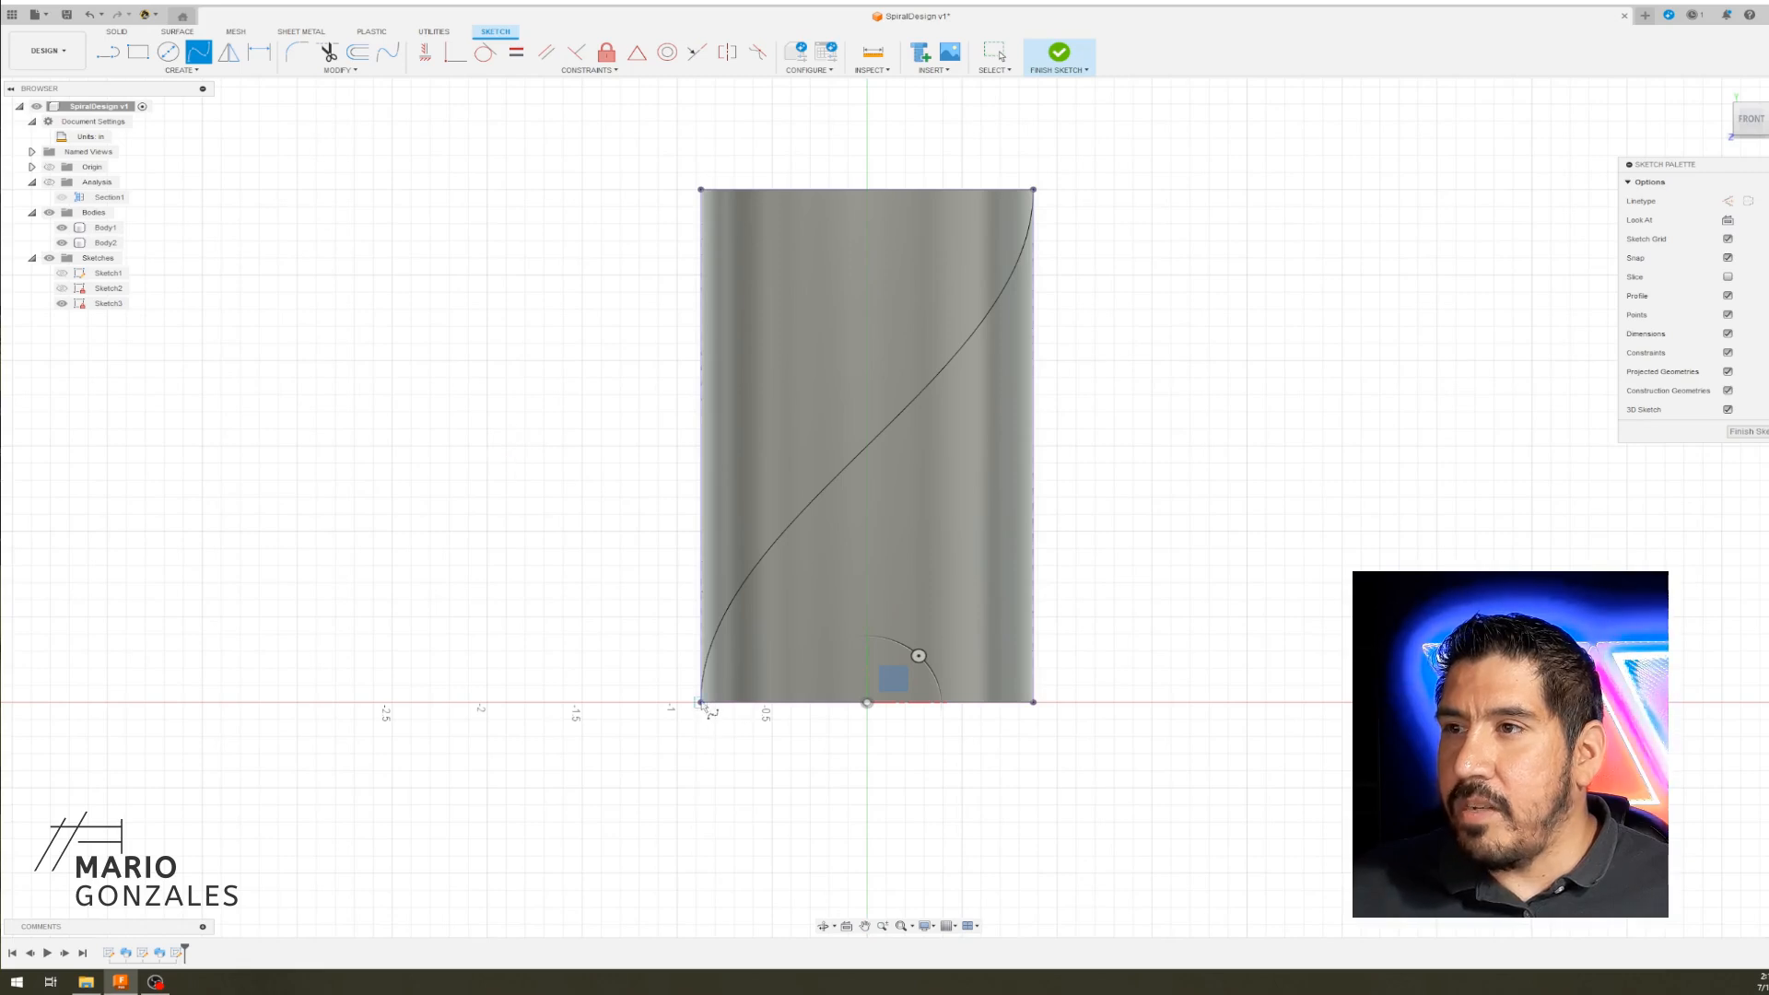
left_click(702, 704)
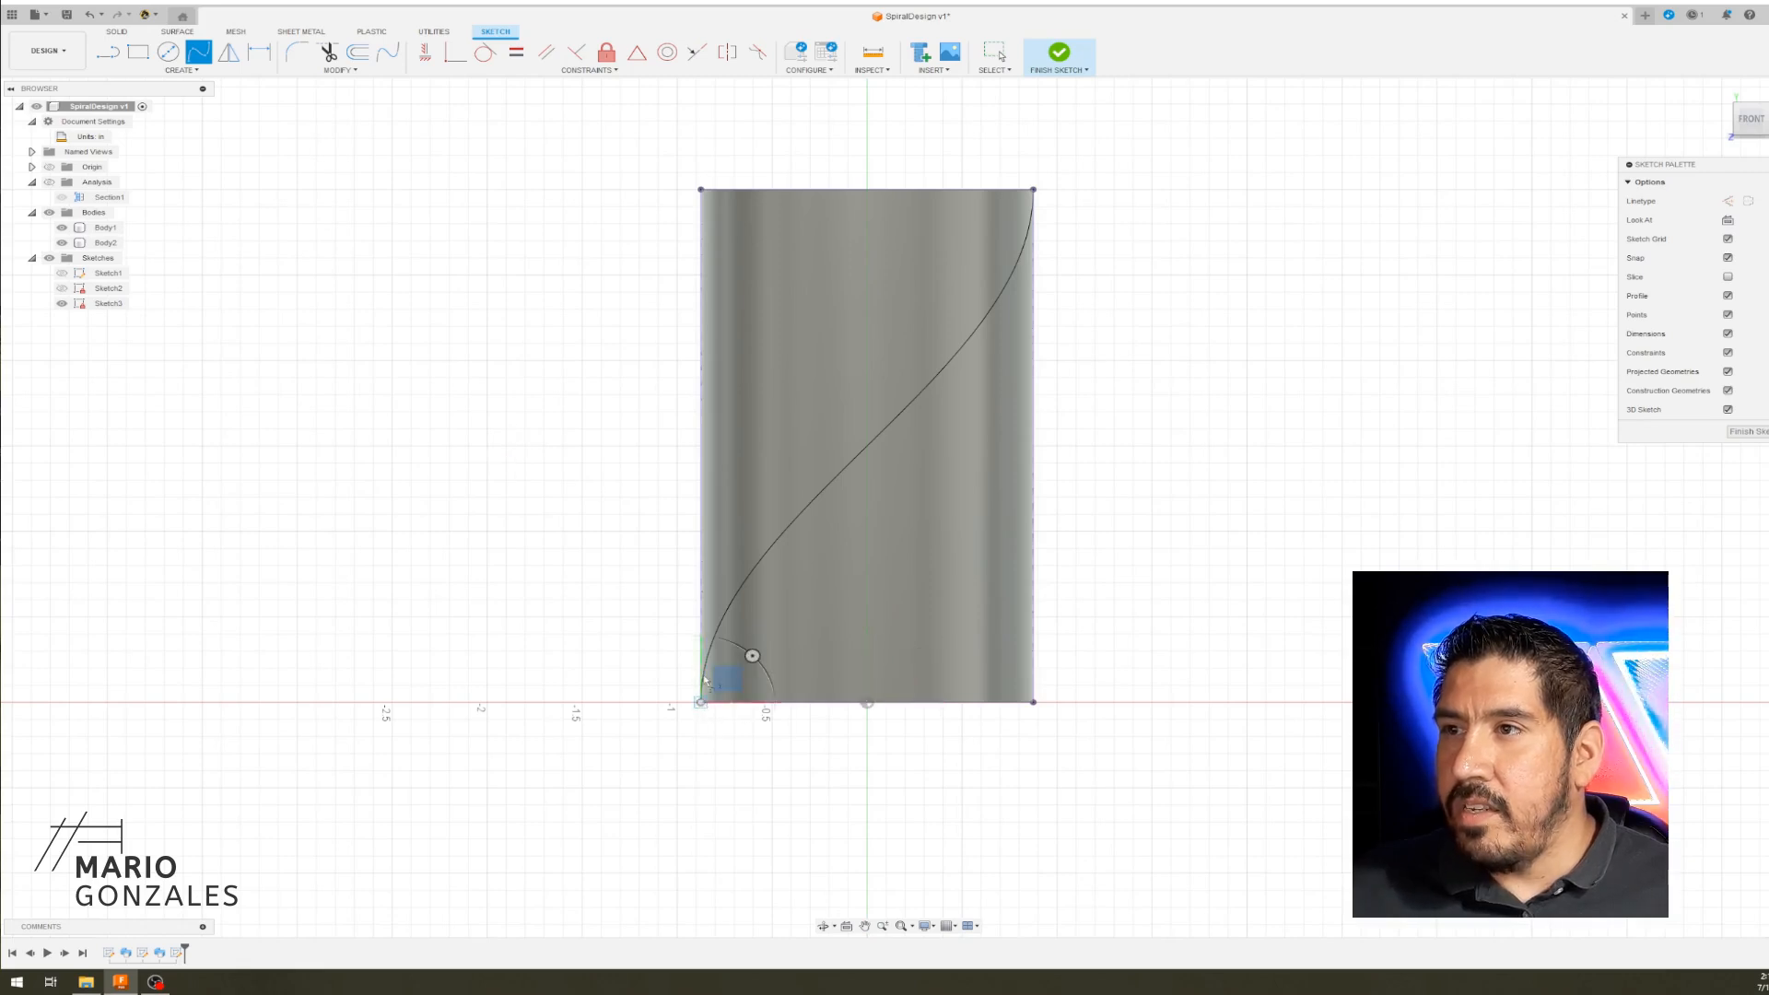
left_click(734, 514)
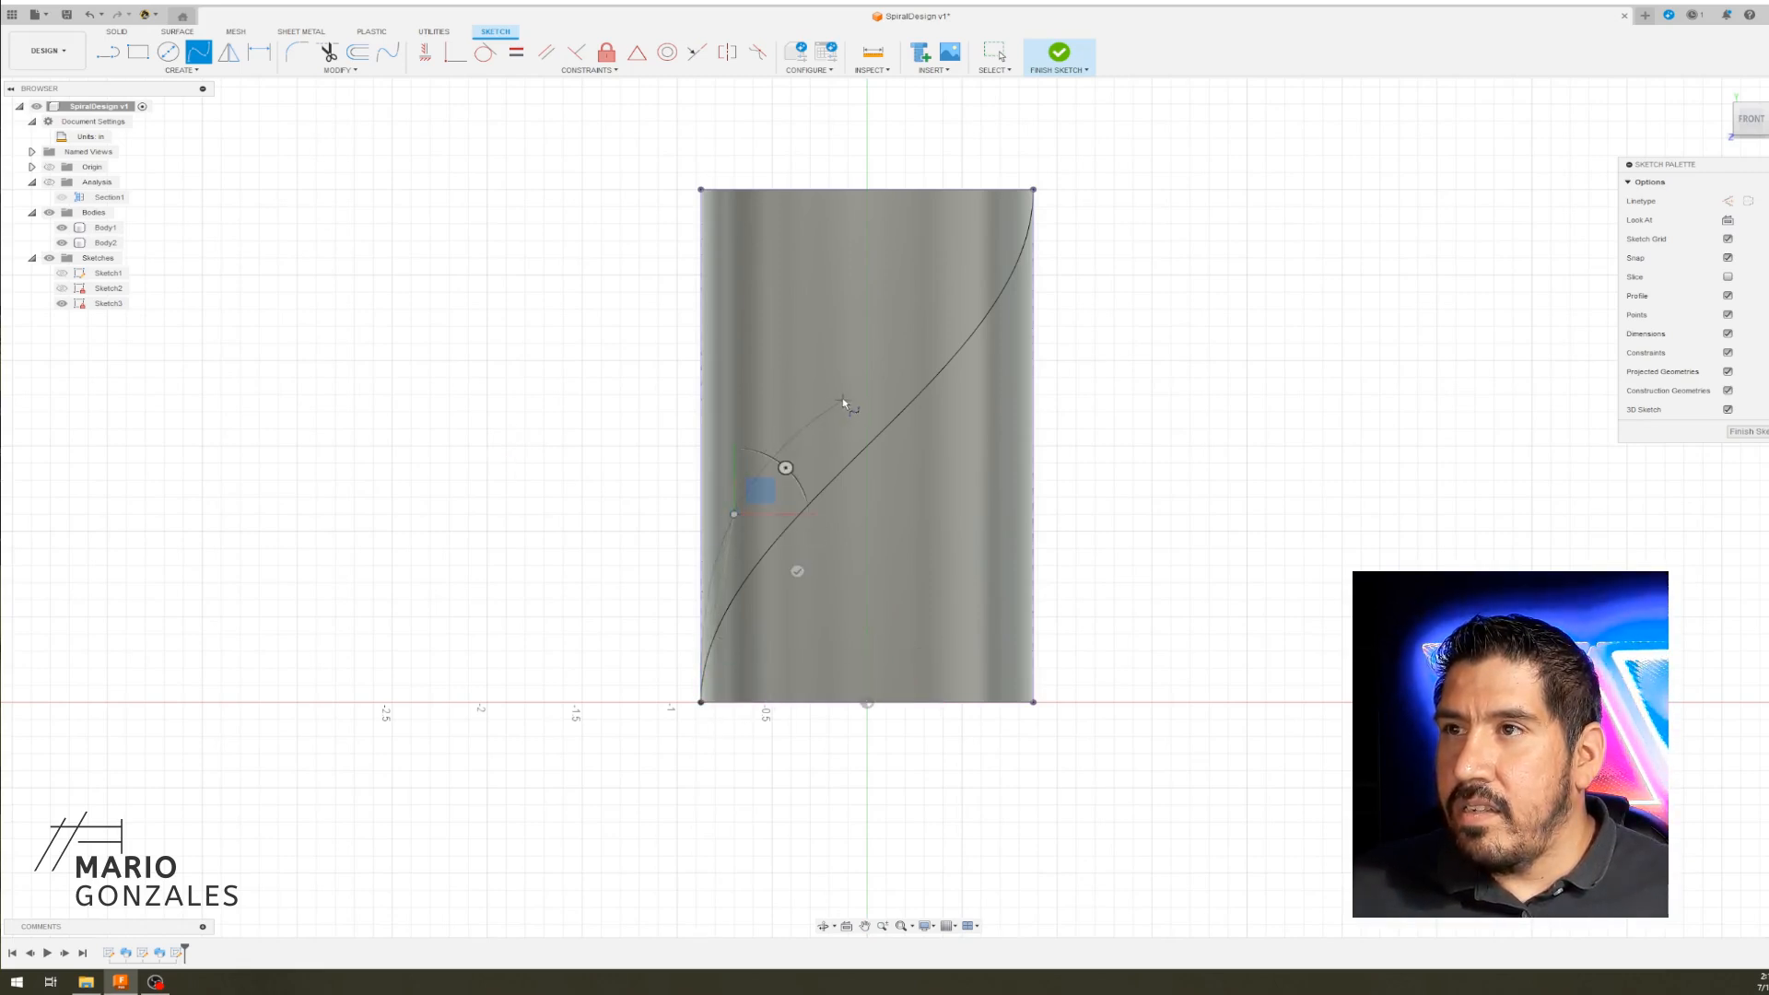
left_click(810, 360)
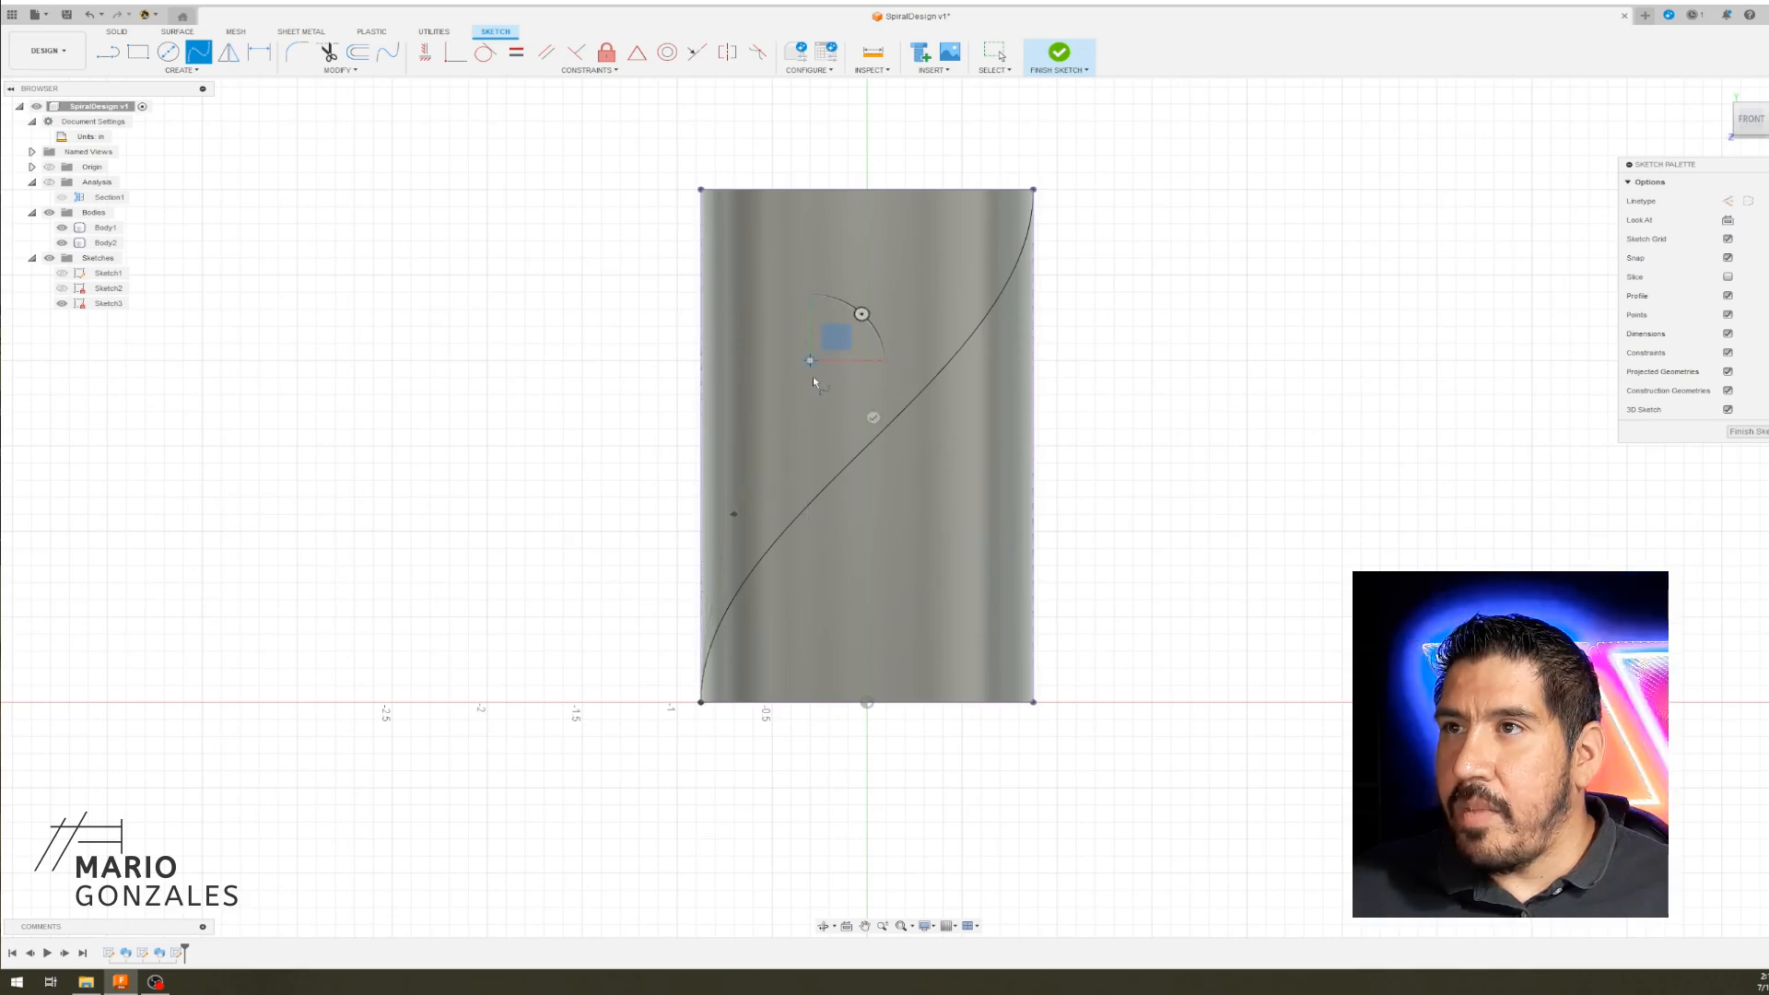
left_click(845, 270)
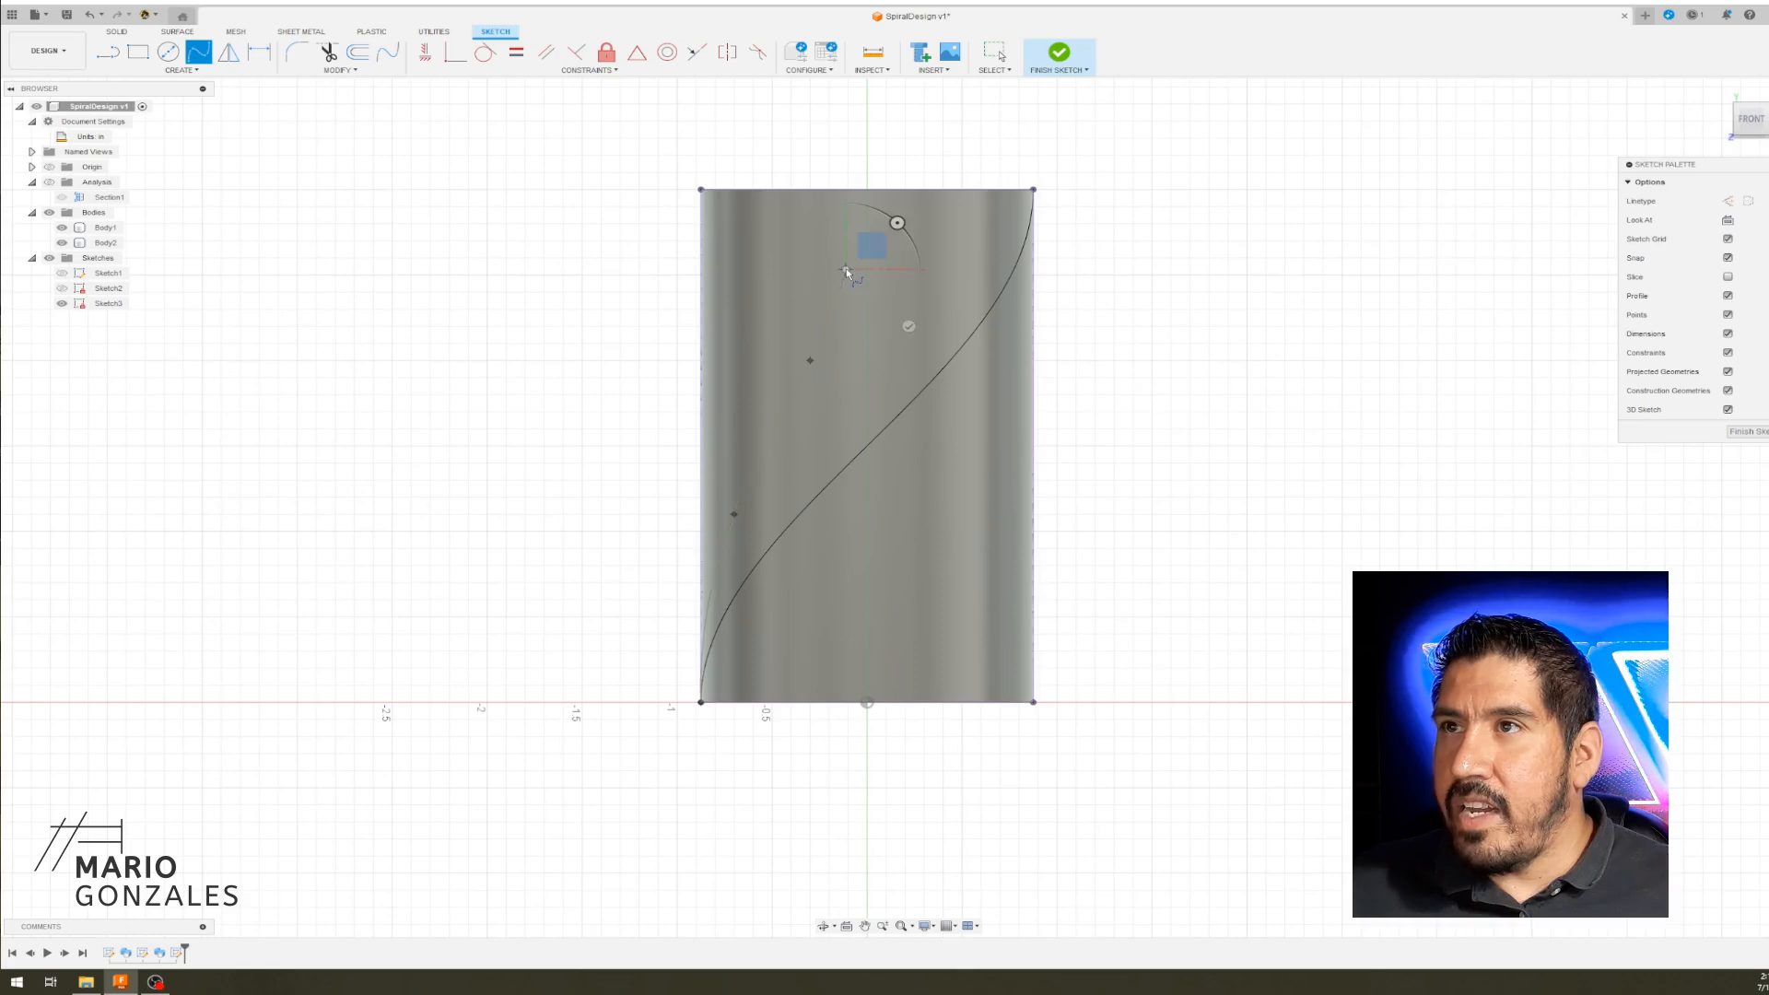
left_click(850, 190)
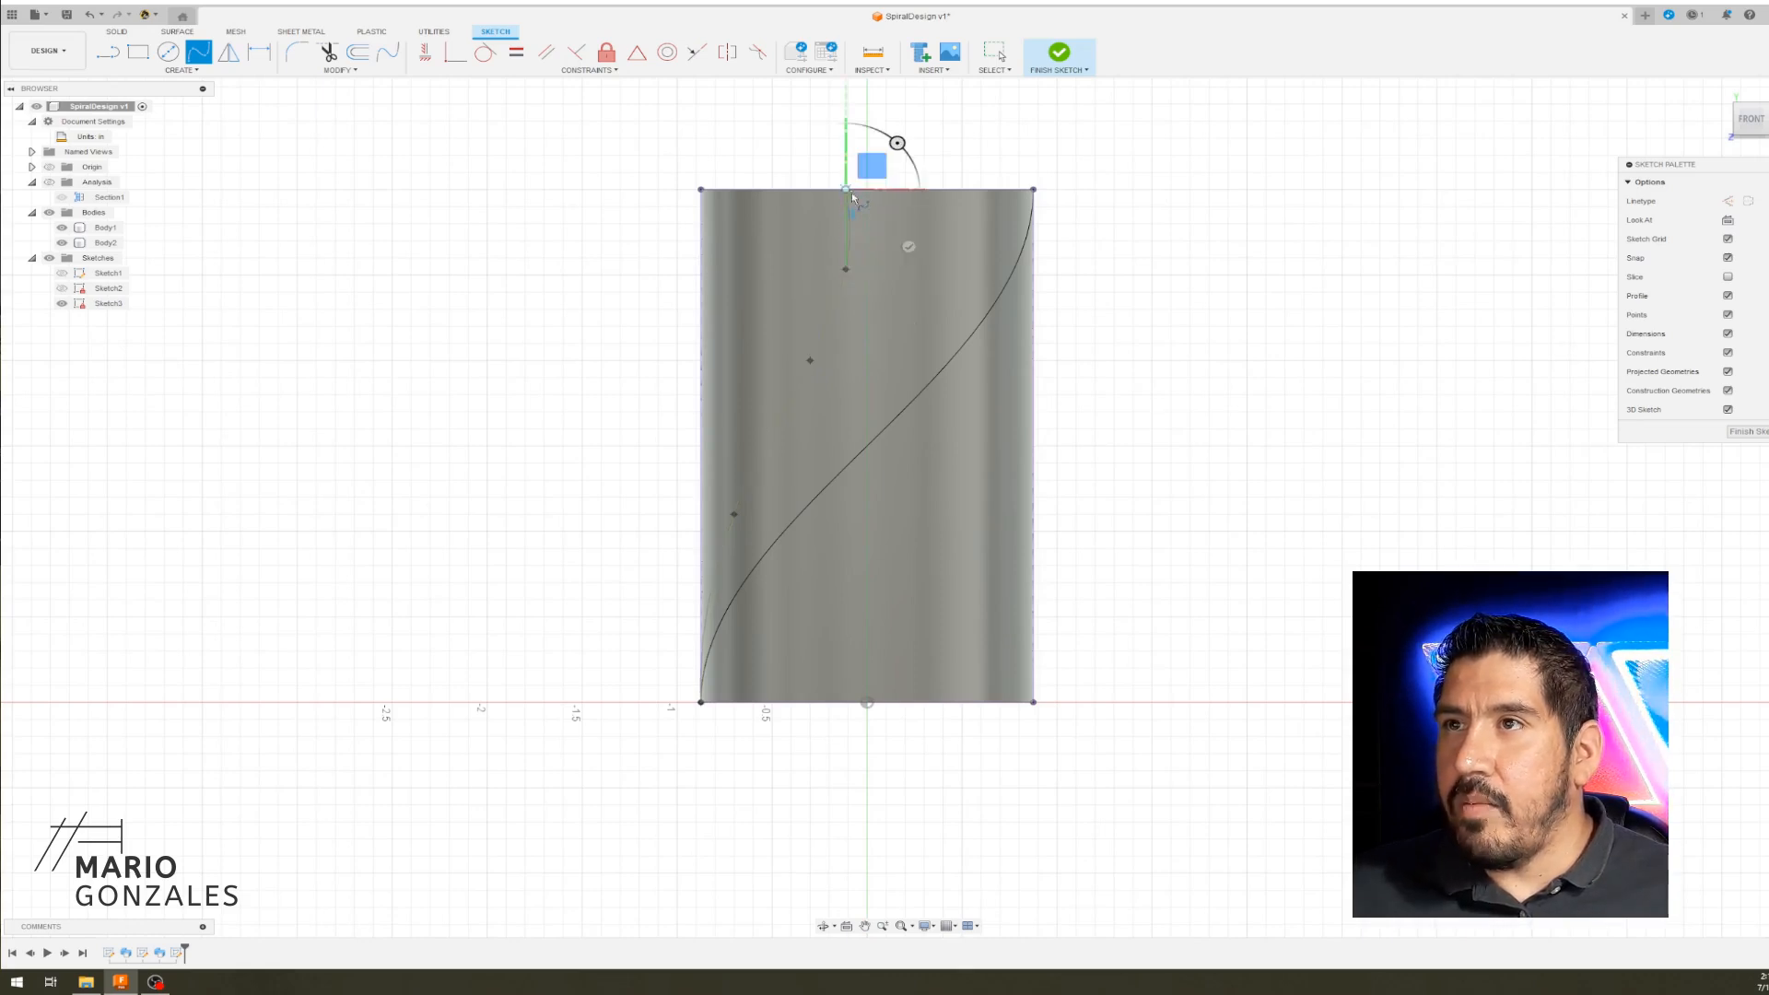
left_click(907, 245)
scroll(1118, 517, "down", 2)
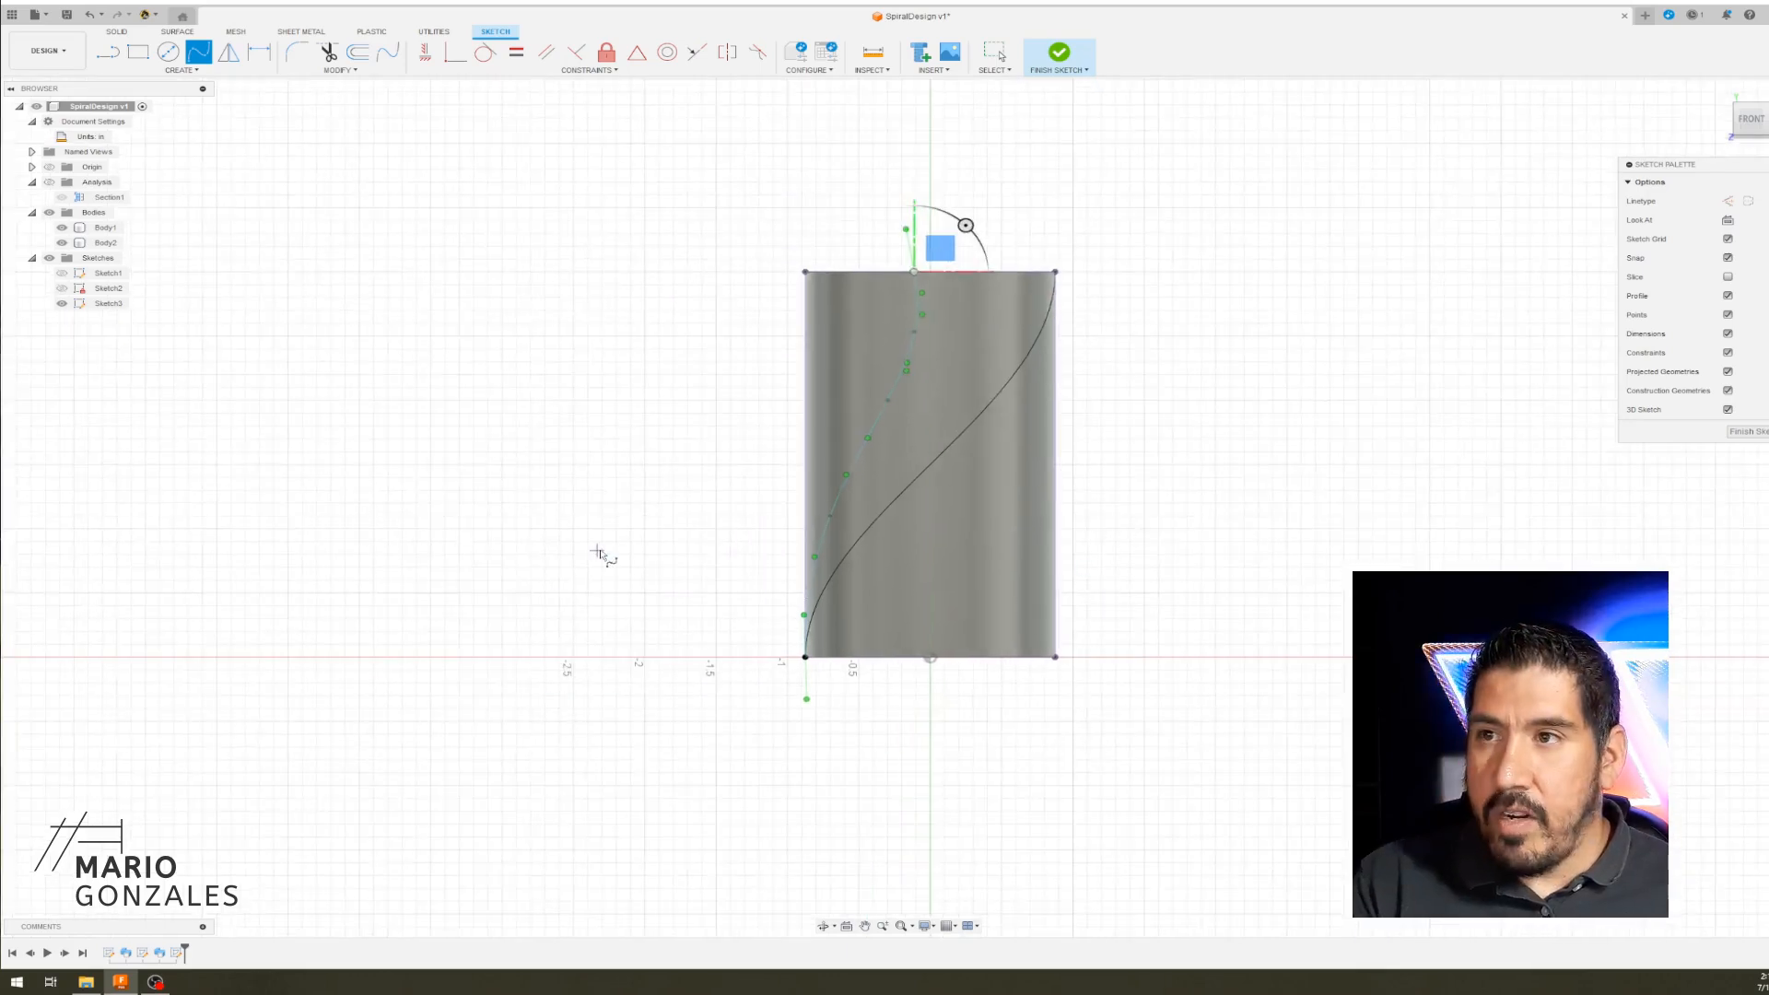
- Draw a vertical centre line from the origin to the midpoint of the outline's upper edge and finish the sketch
key("l")
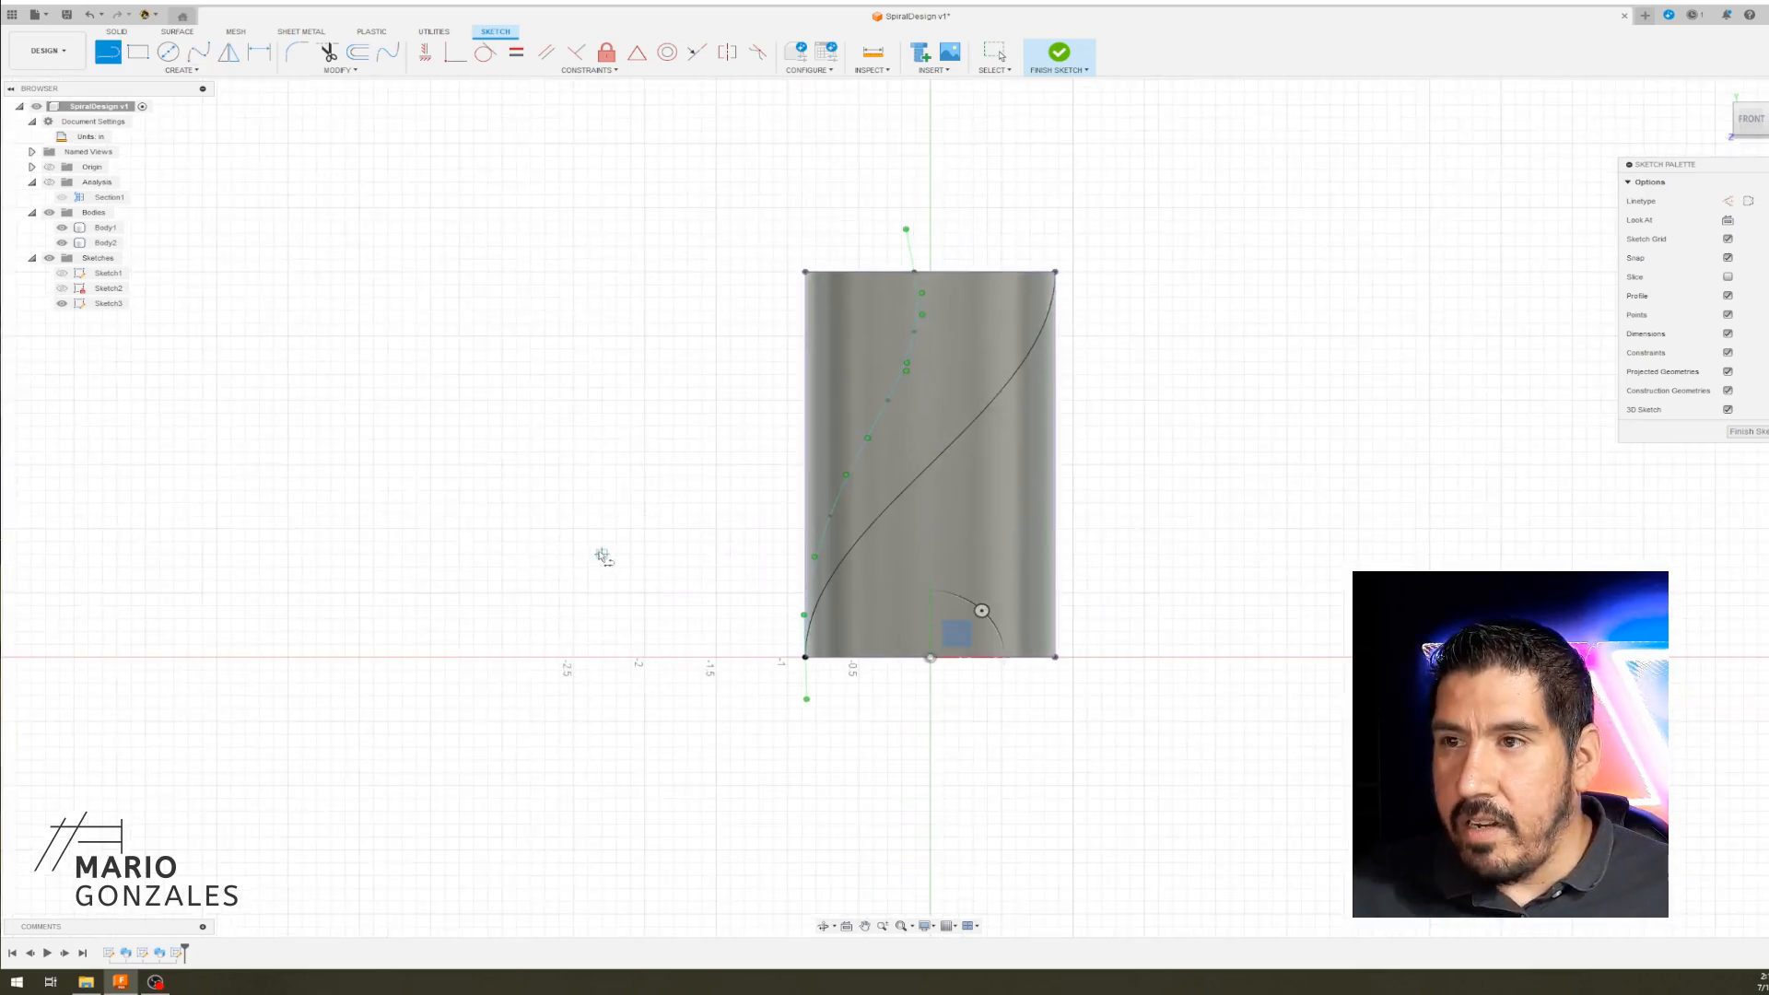
left_click(930, 658)
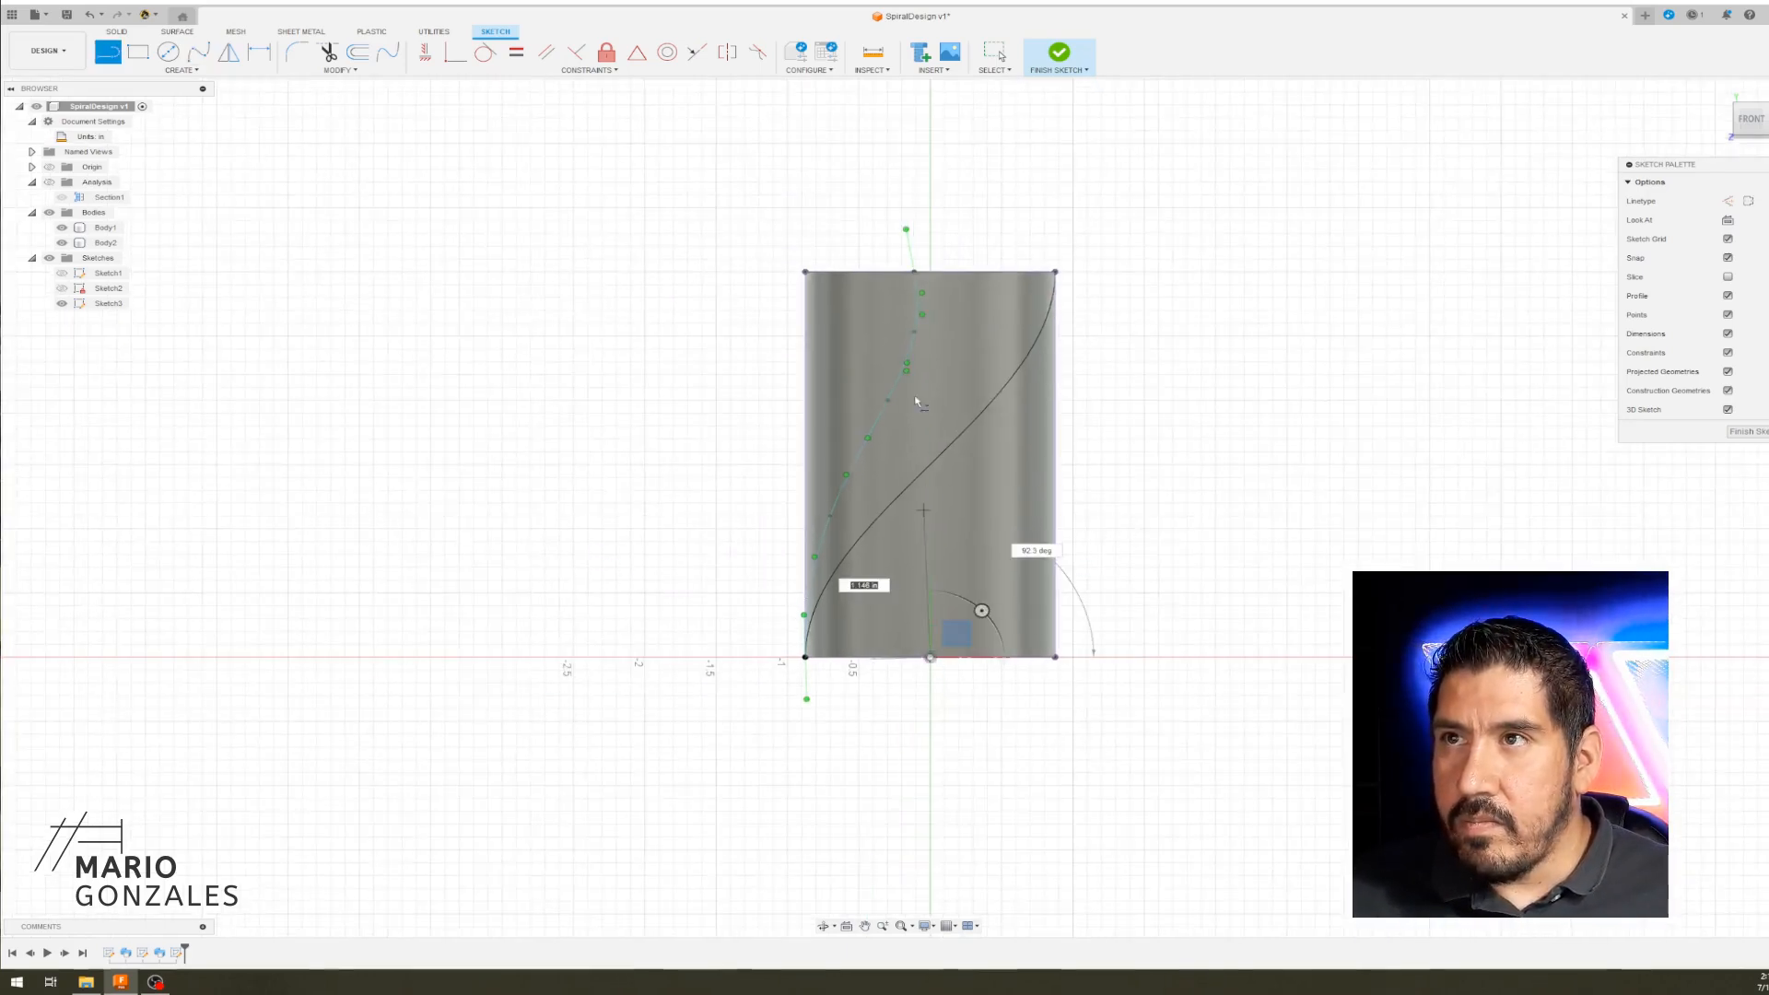
left_click(930, 273)
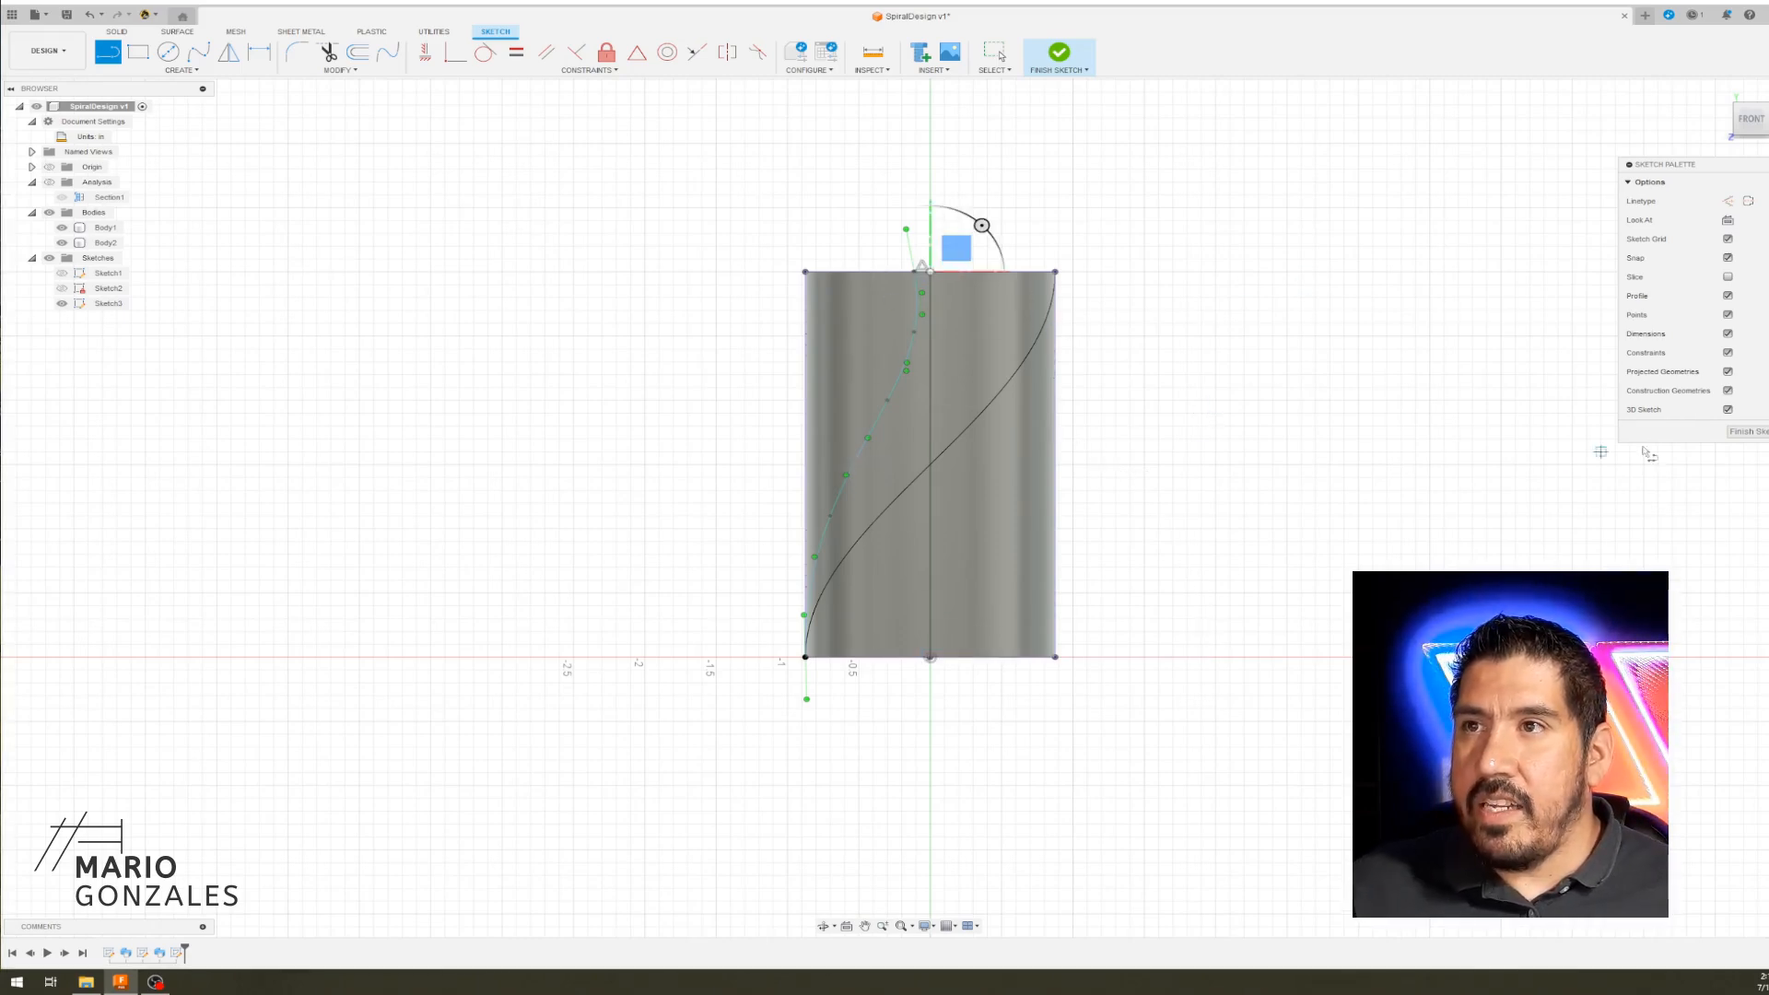
left_click(1745, 431)
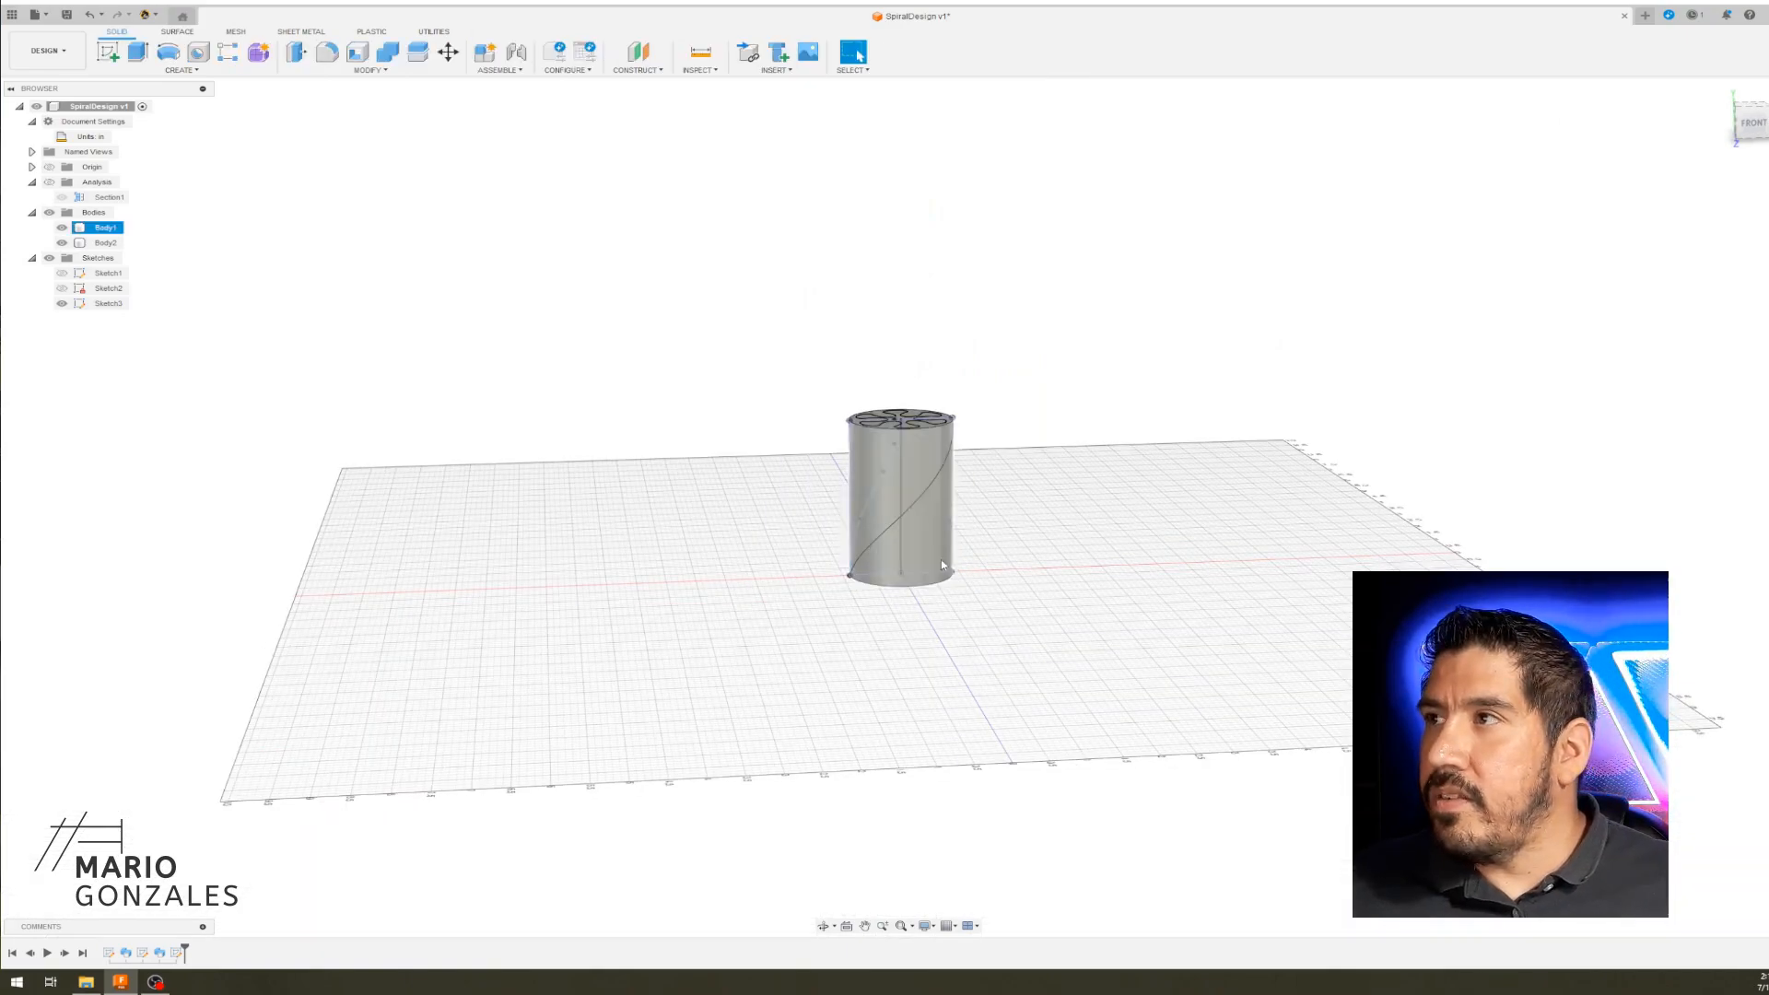
- Hide the insert and cylinder bodies so only the new spline sketch is shown
scroll(941, 560, "up", 4)
left_click(61, 242)
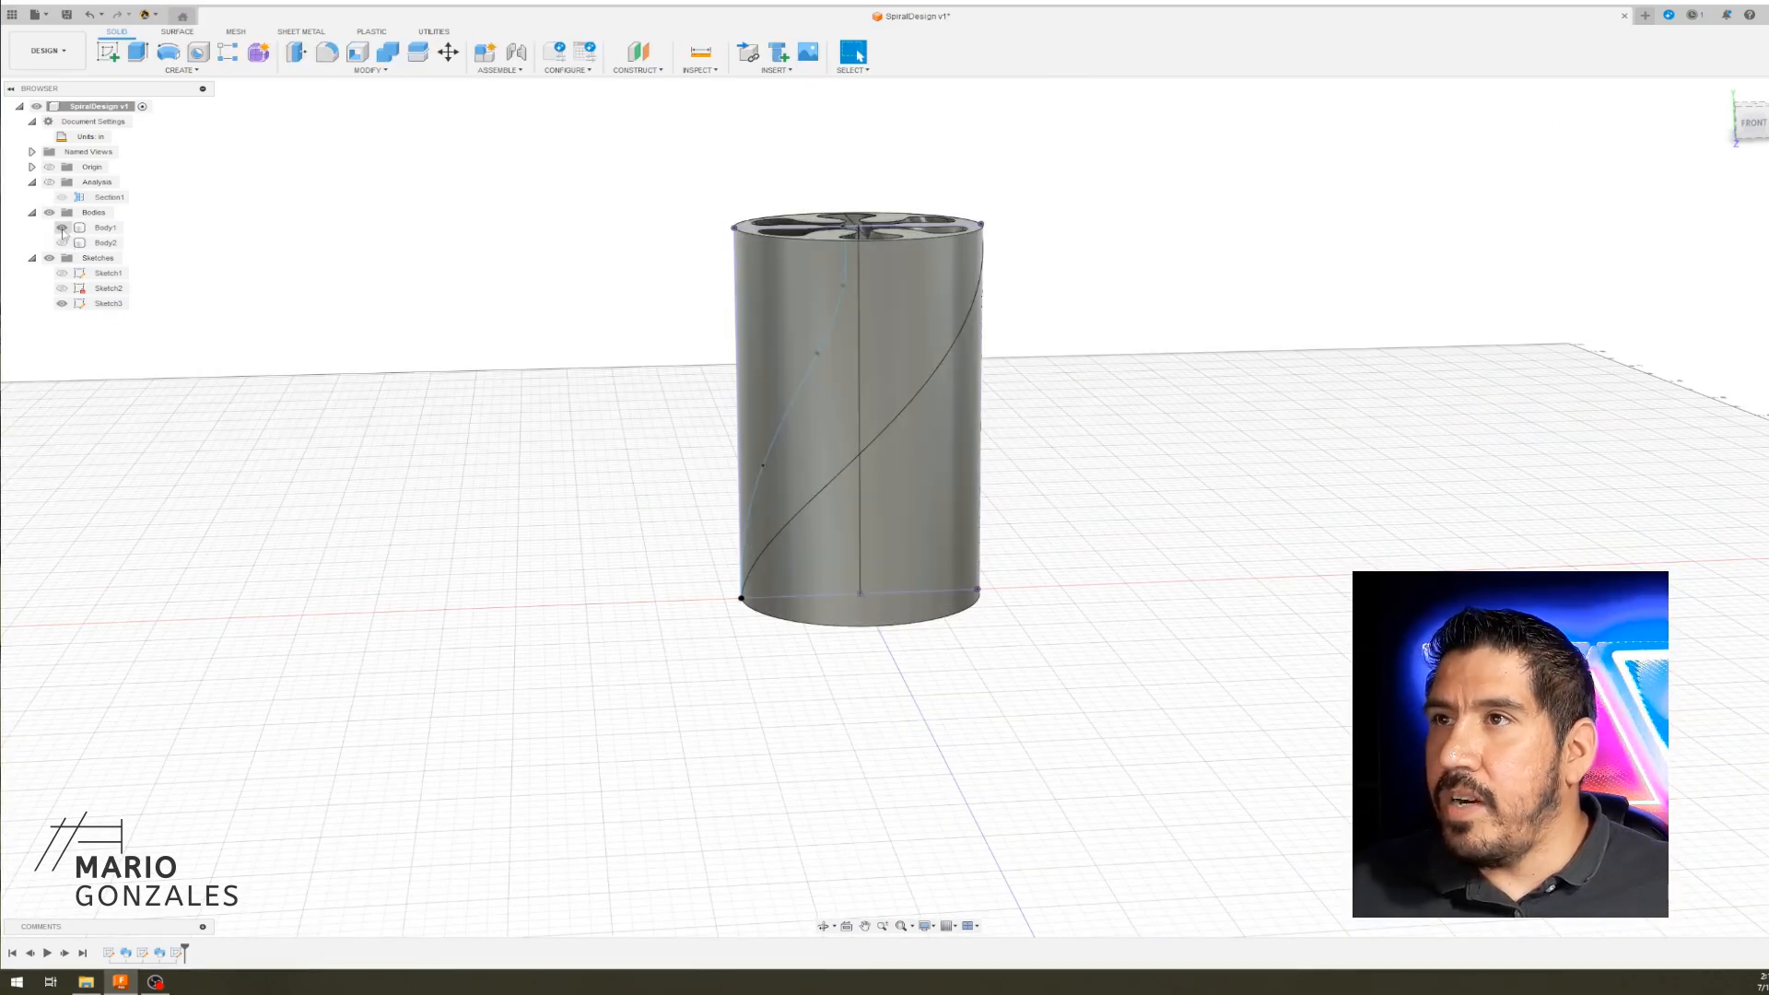
left_click(62, 227)
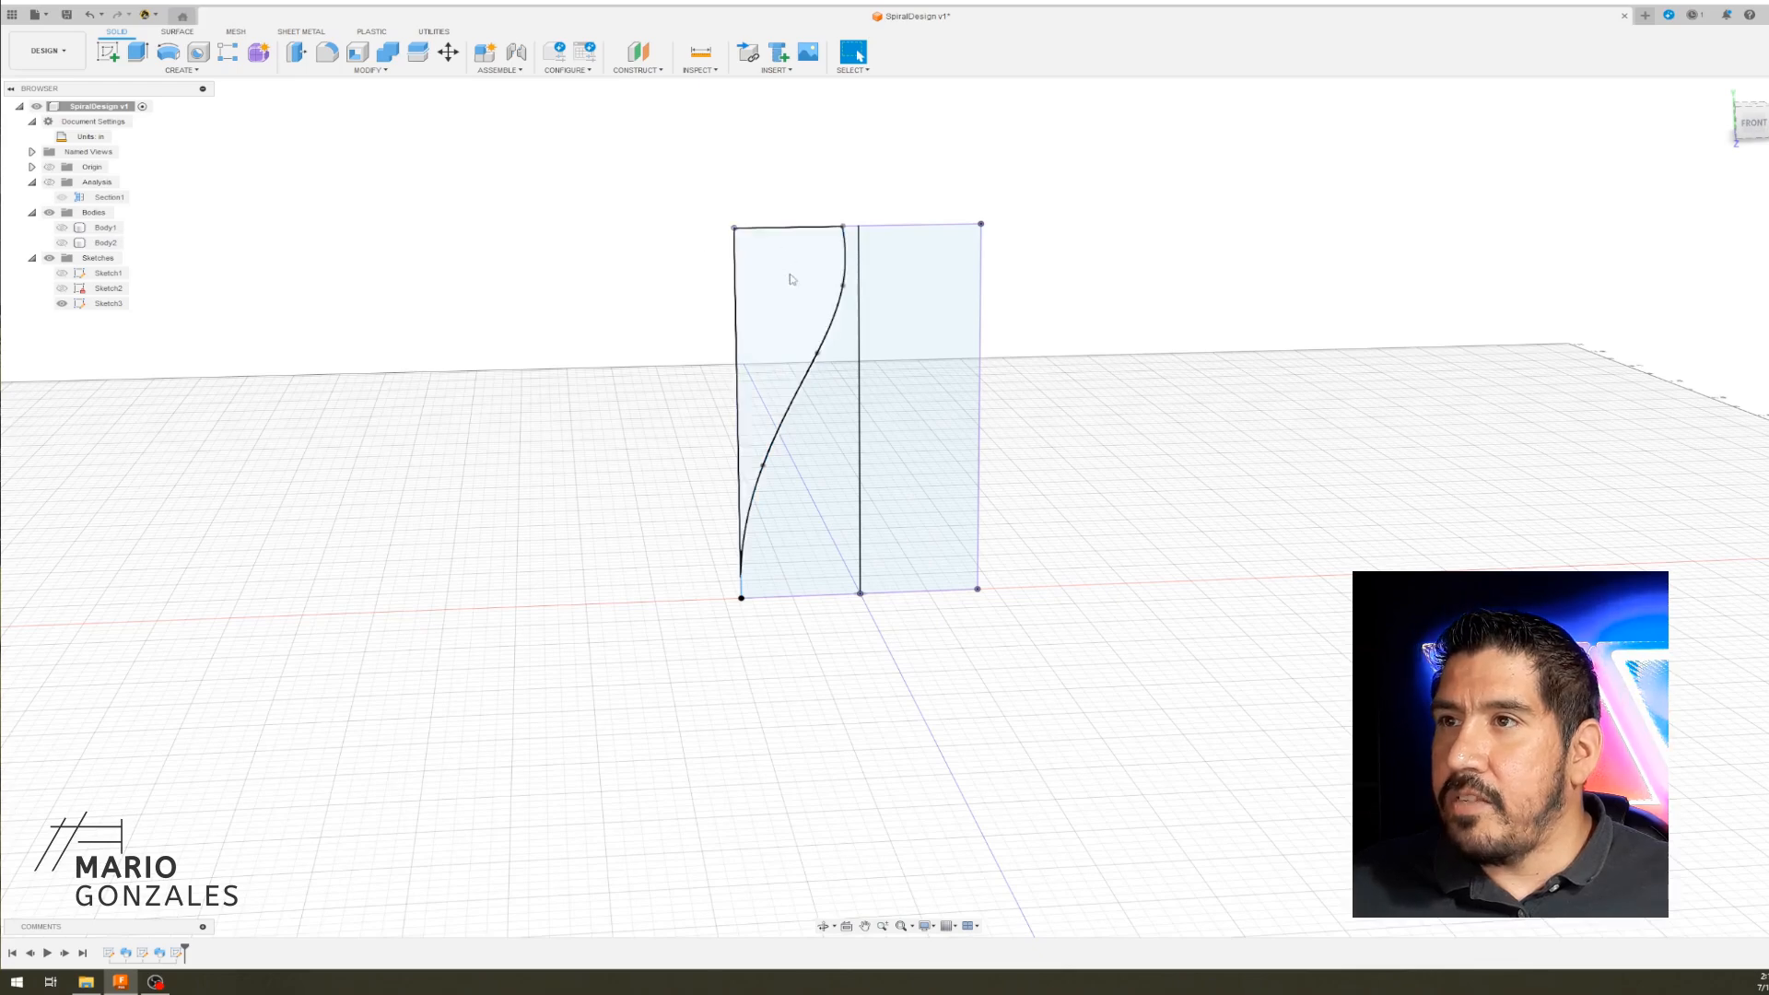
- Set up a 360-degree revolve of the region between the spline and the outline's left edge about the vertical centre line
left_click(138, 70)
left_click(119, 175)
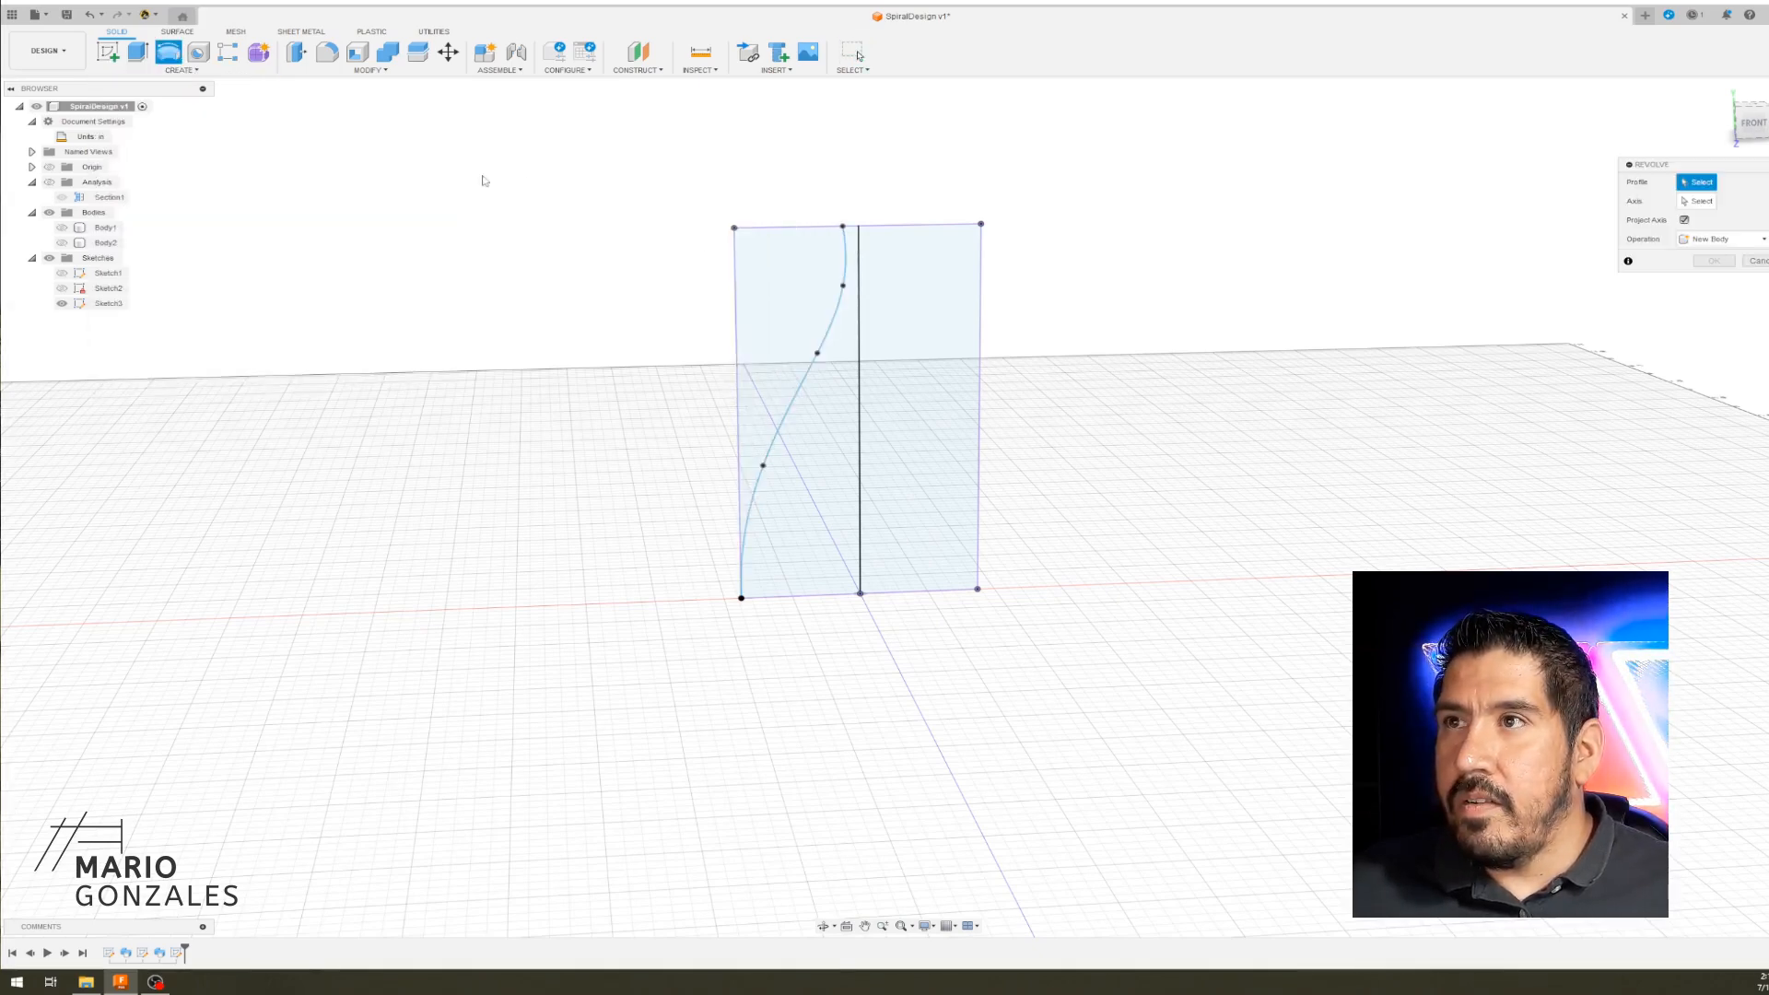
left_click(748, 276)
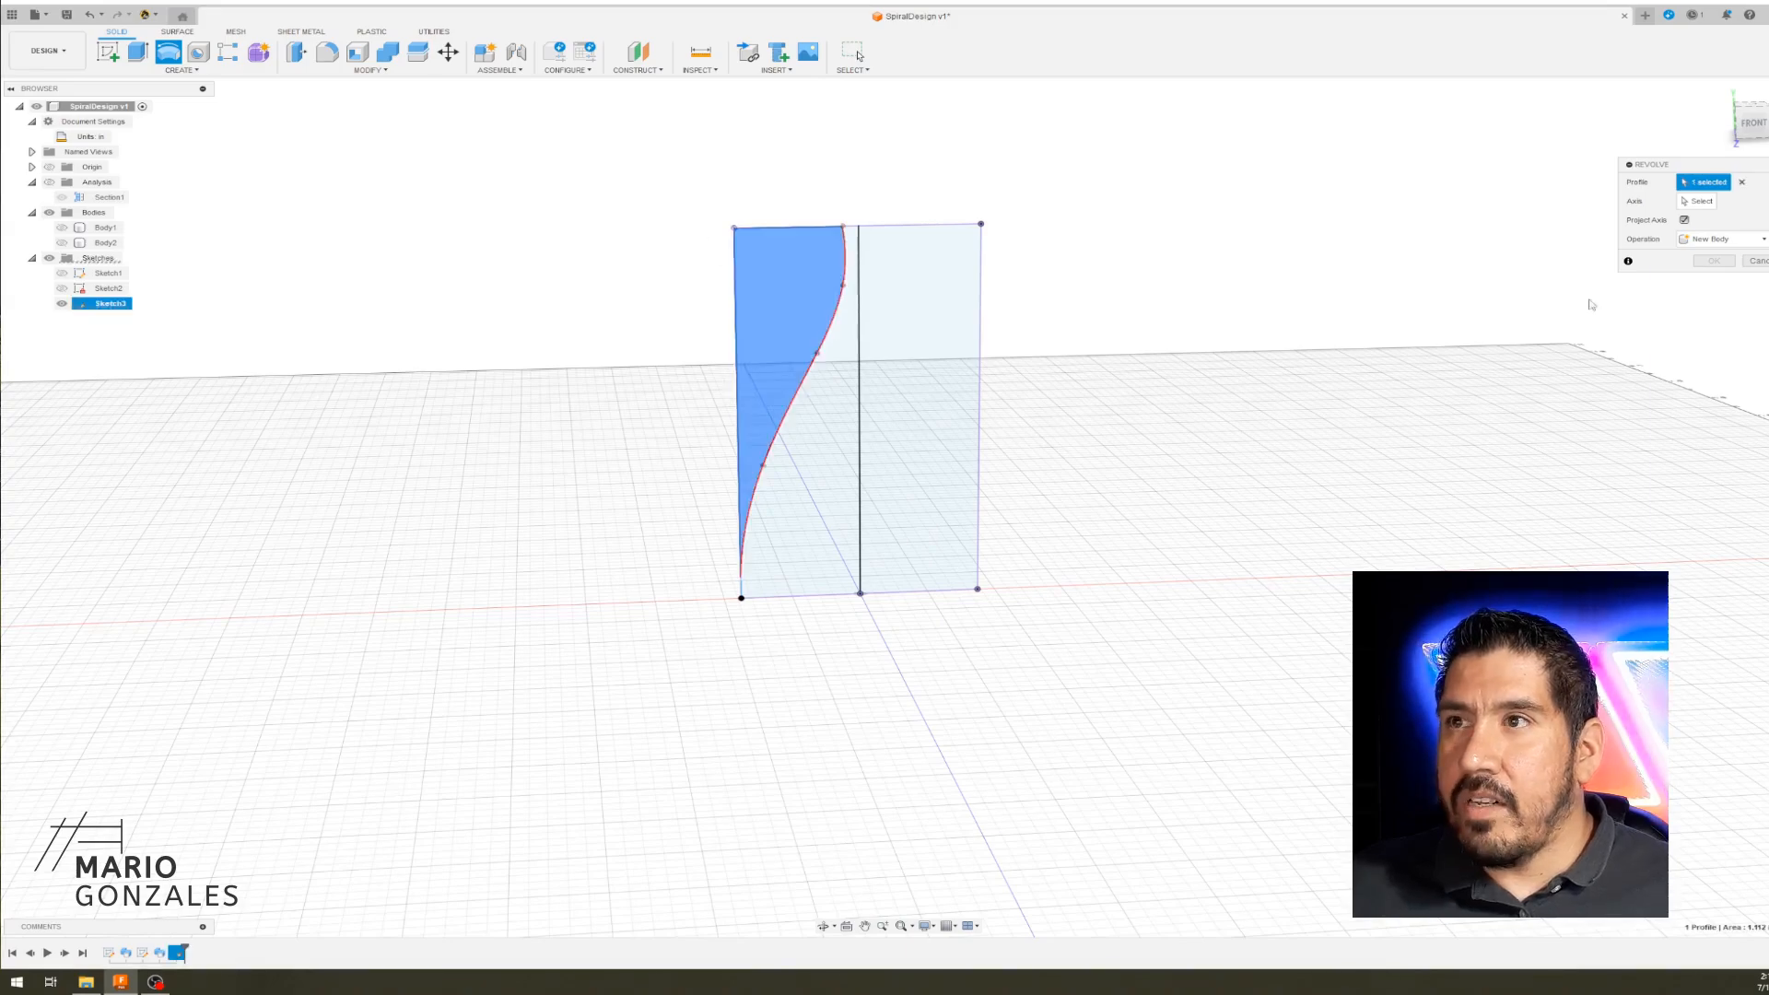
left_click(859, 392)
mouse_move(1060, 318)
middle_mouse_down("shift")
mouse_move(1091, 295)
mouse_move(1074, 170)
mouse_move(1080, 293)
middle_mouse_up("shift")
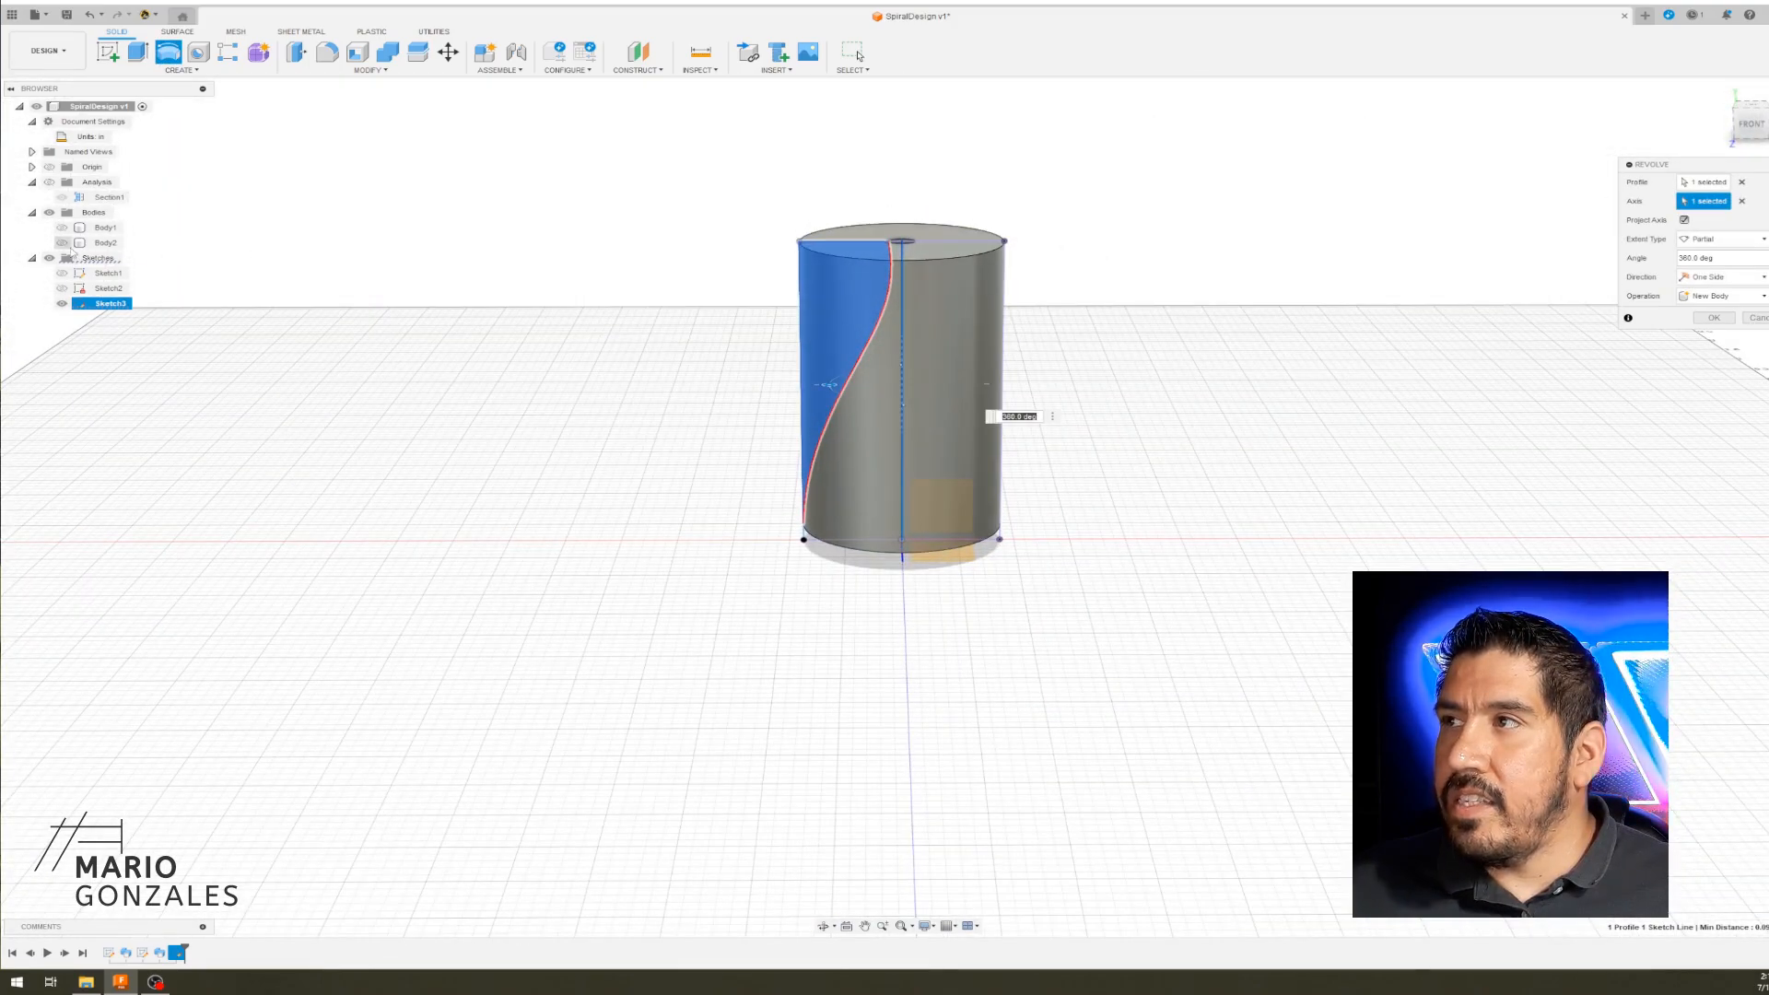
- Show the insert and cylinder bodies in the revolve preview with the Cut operation and examine the resulting shape
left_click(61, 242)
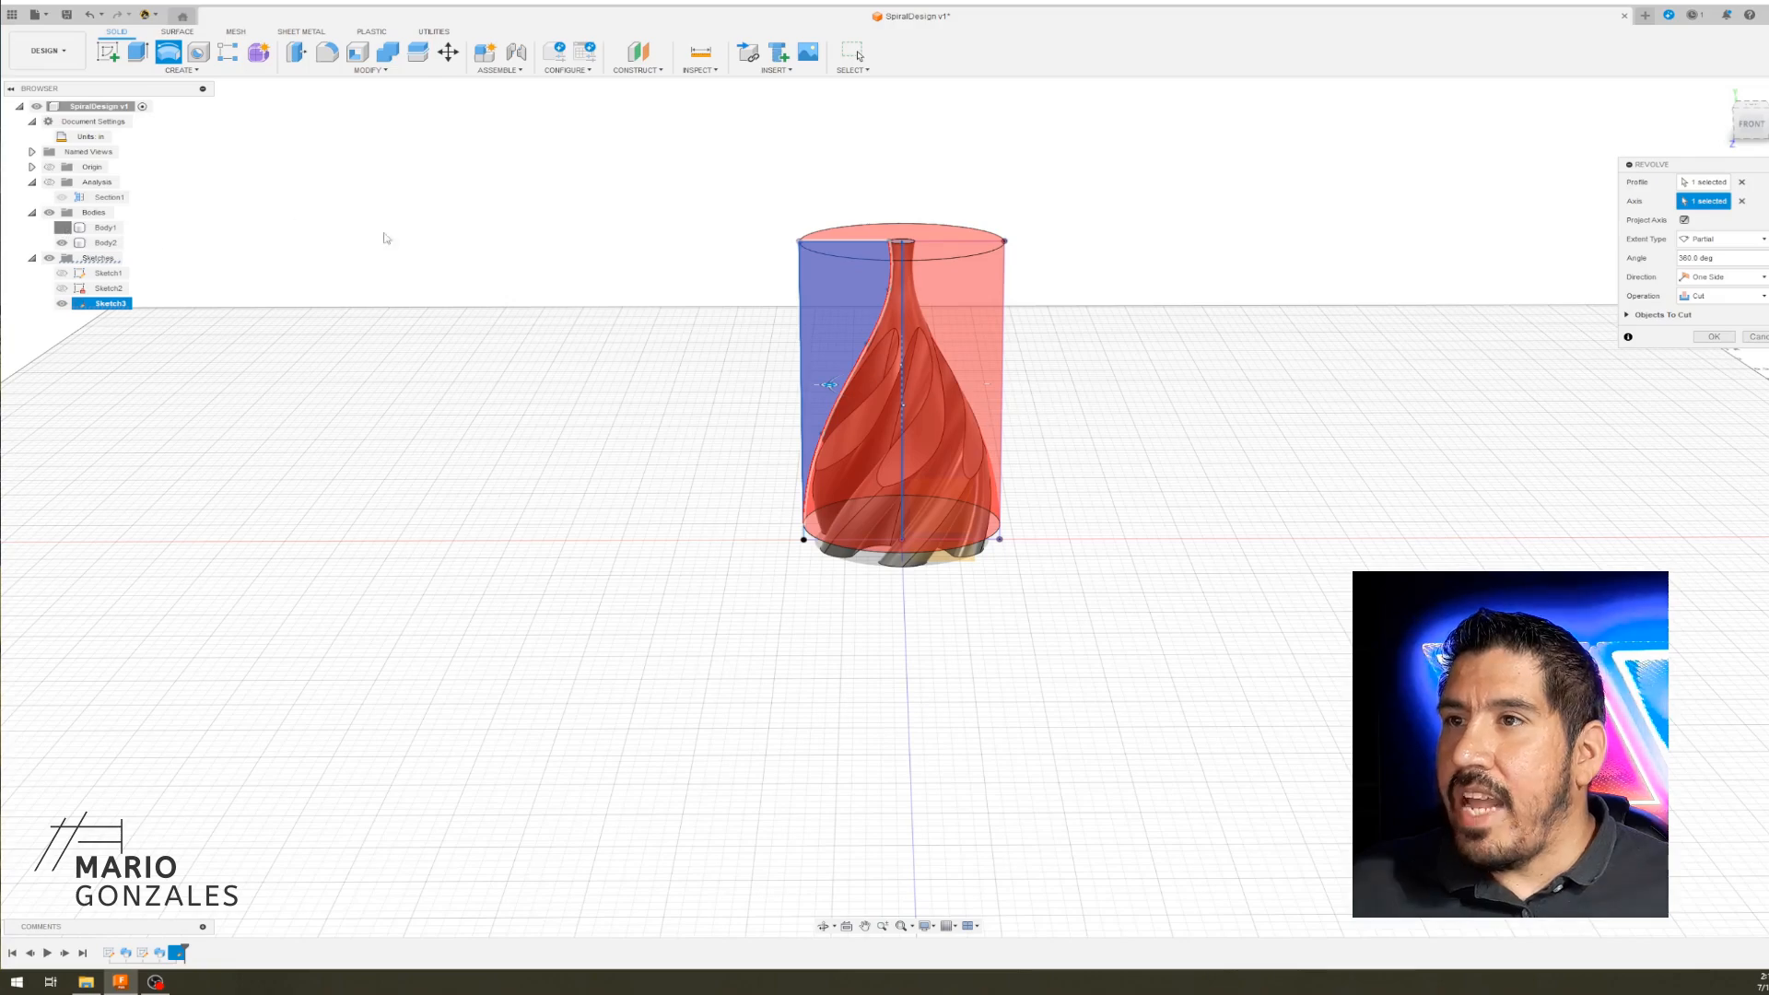
scroll(590, 276, "up", 2)
mouse_move(624, 261)
middle_mouse_down("shift")
mouse_move(584, 237)
mouse_move(667, 240)
mouse_move(643, 241)
mouse_move(643, 264)
middle_mouse_up("shift")
scroll(723, 414, "up", 2)
mouse_move(722, 415)
middle_mouse_down("shift")
mouse_move(727, 379)
mouse_move(738, 396)
middle_mouse_up("shift")
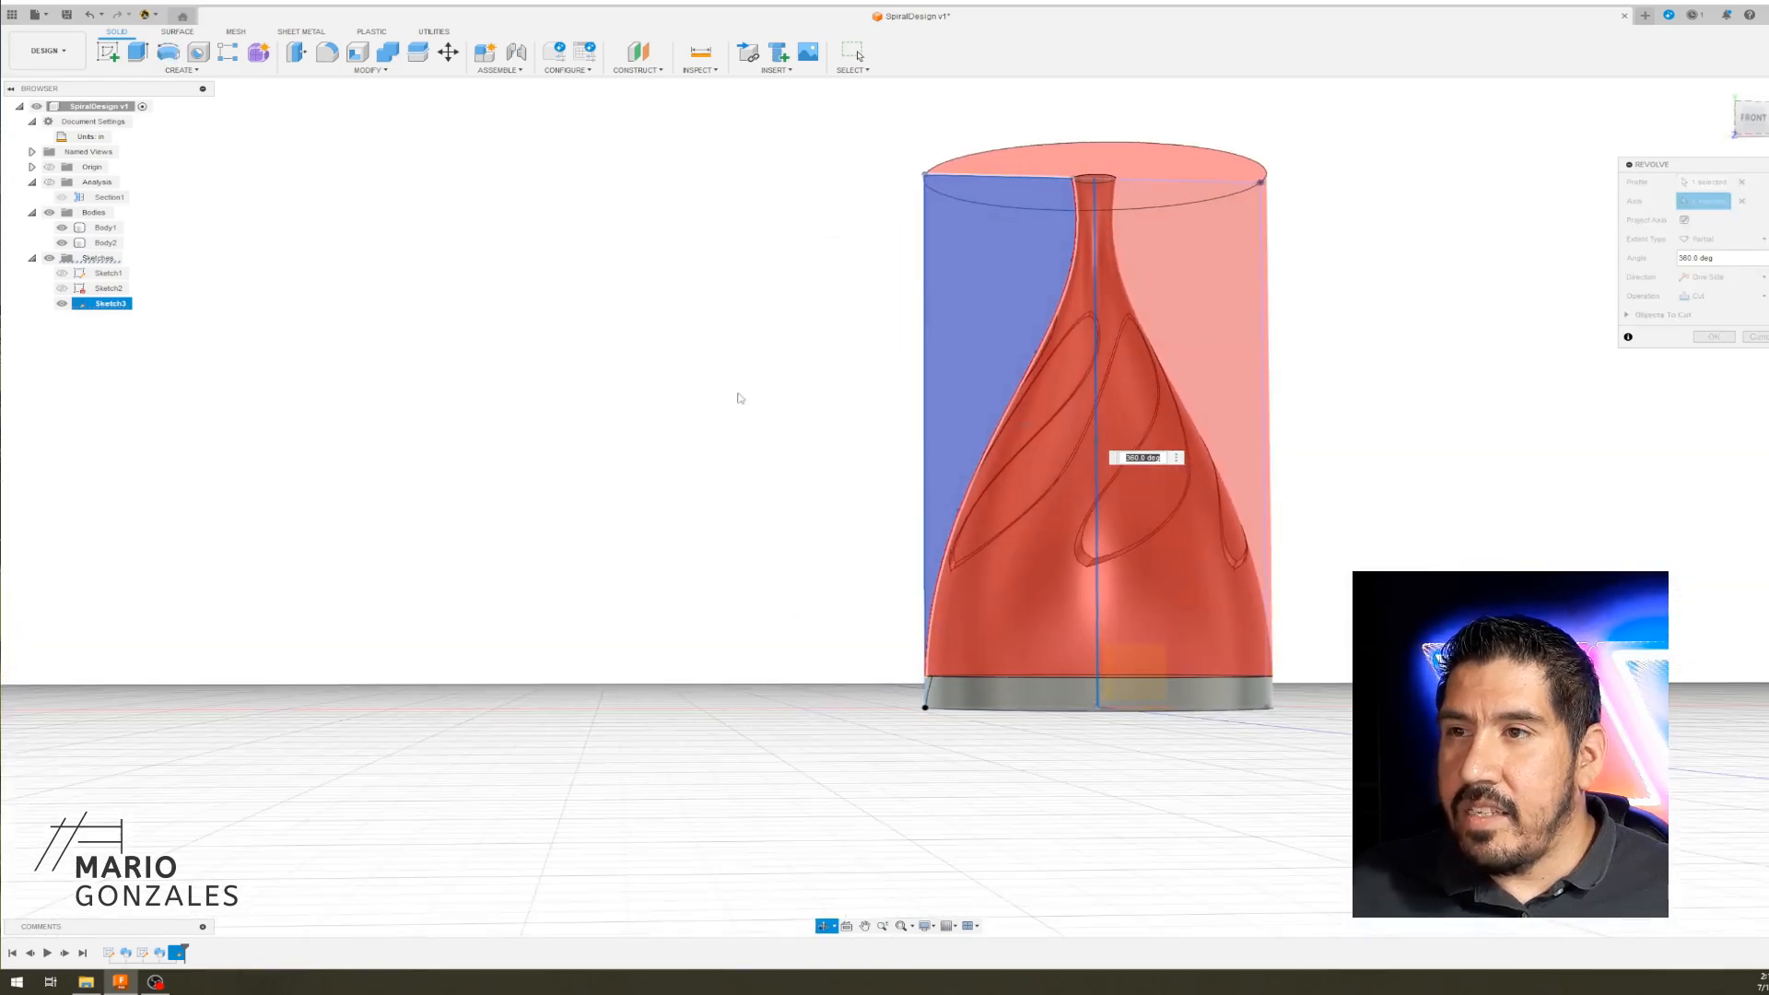
- Examine the lower end of the revolve cut, then hide both bodies to inspect where the spline meets the outline's left edge
scroll(900, 660, "up", 4)
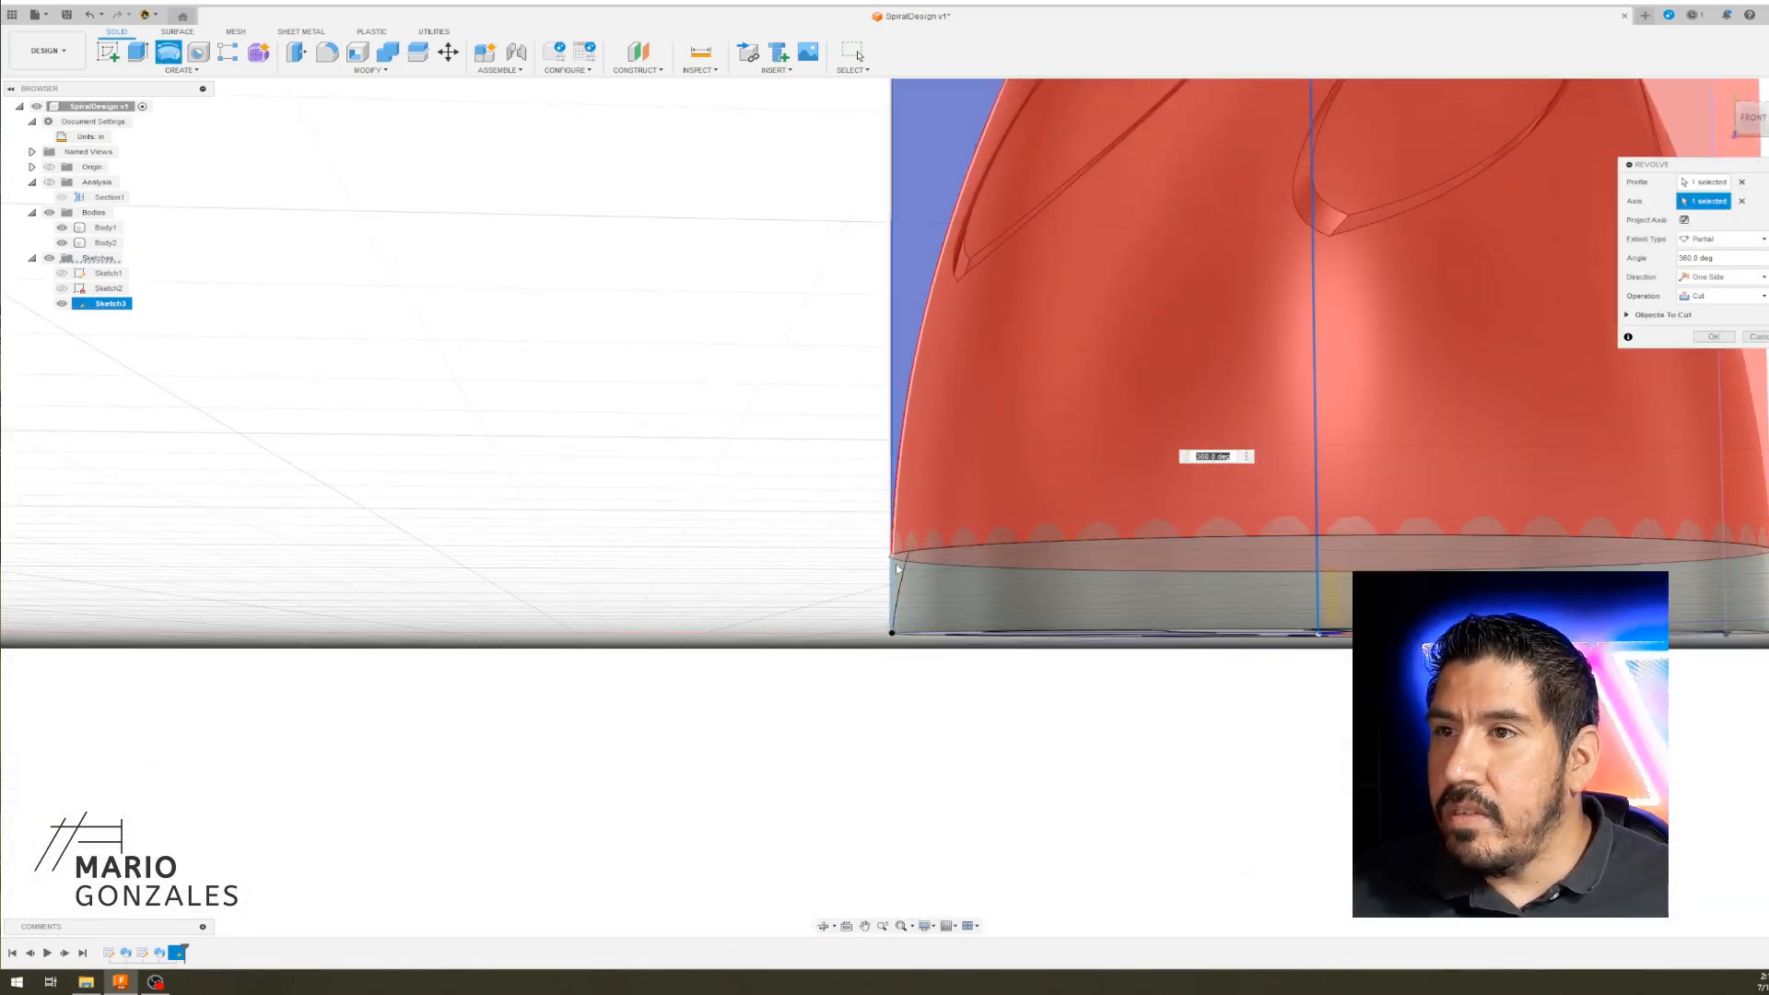
scroll(387, 391, "down", 2)
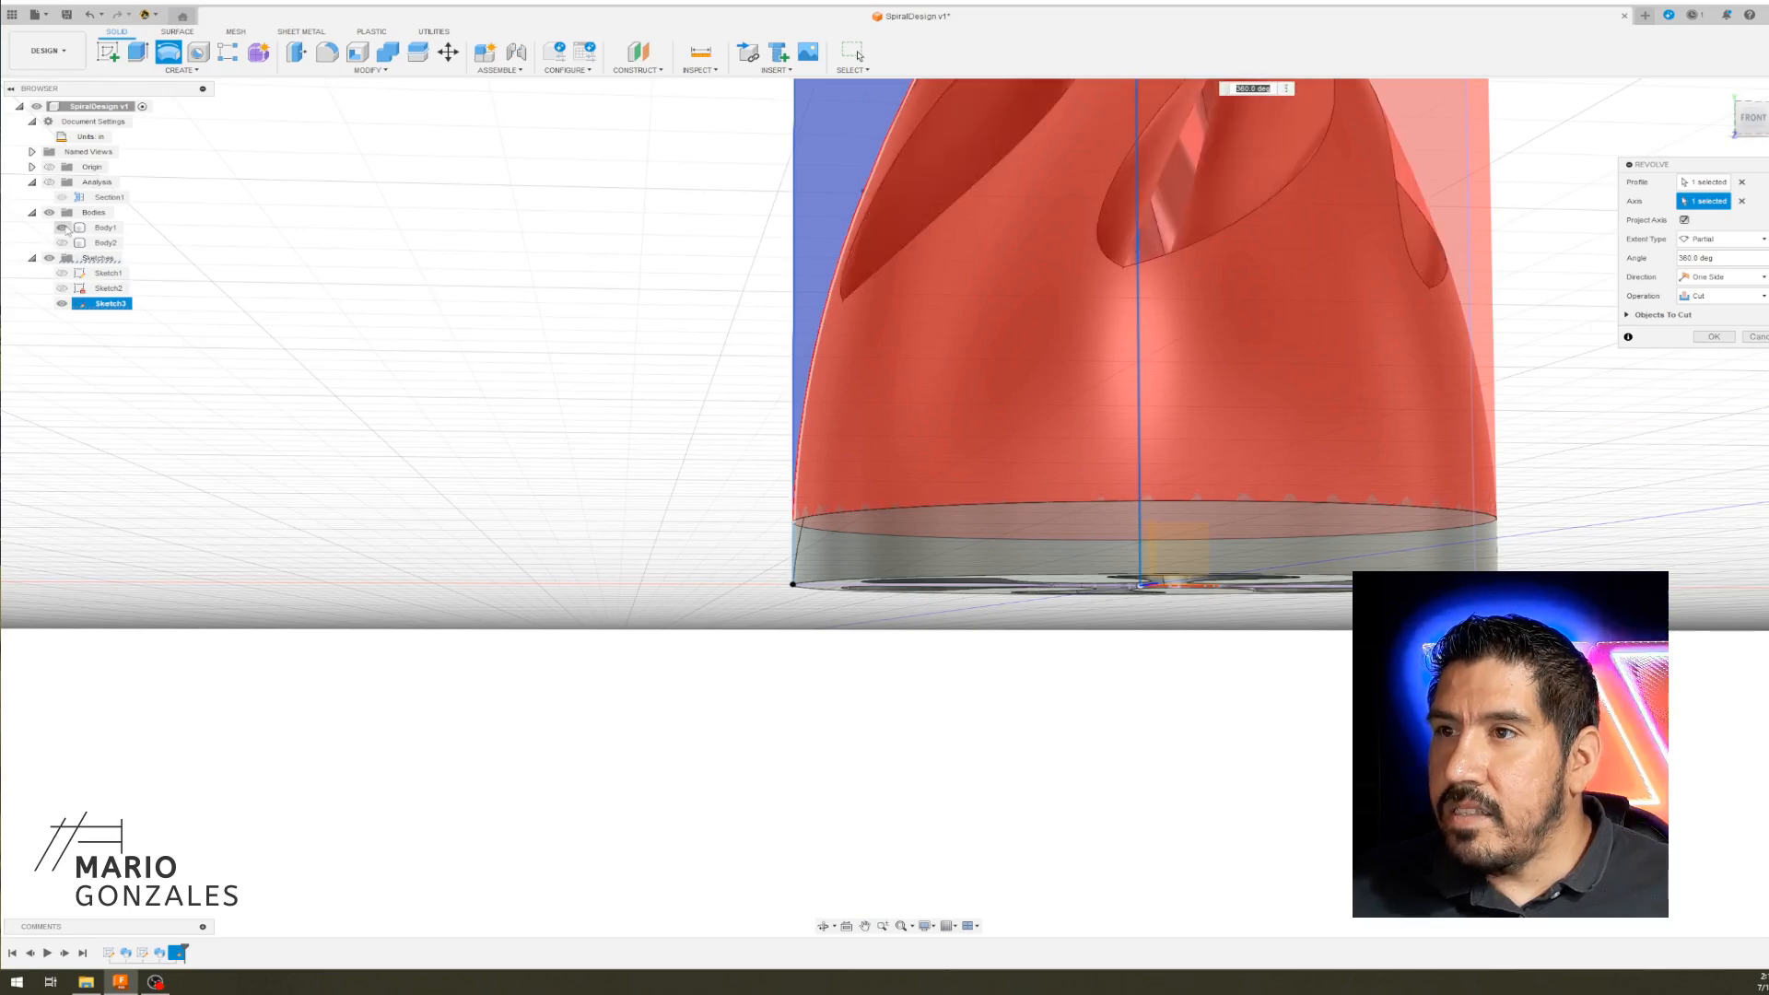
left_click(62, 227)
scroll(790, 553, "up", 2)
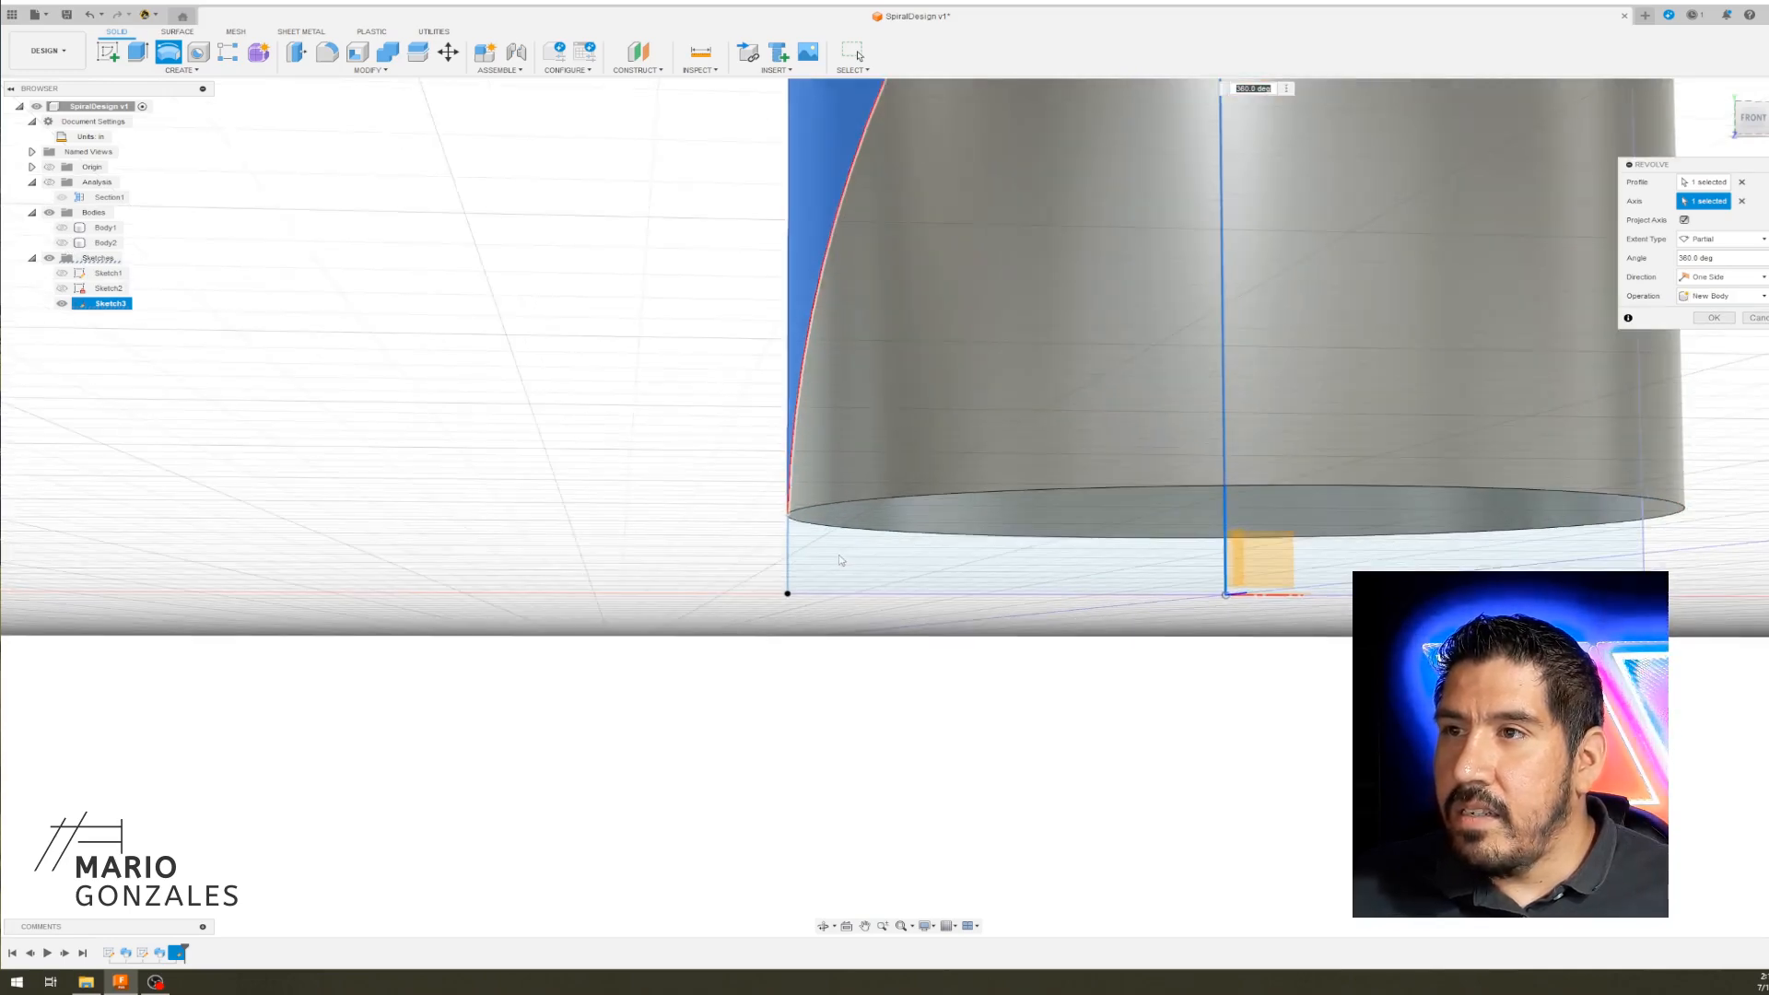
scroll(828, 558, "down", 2)
middle_click_drag(698, 544, 706, 558, "shift")
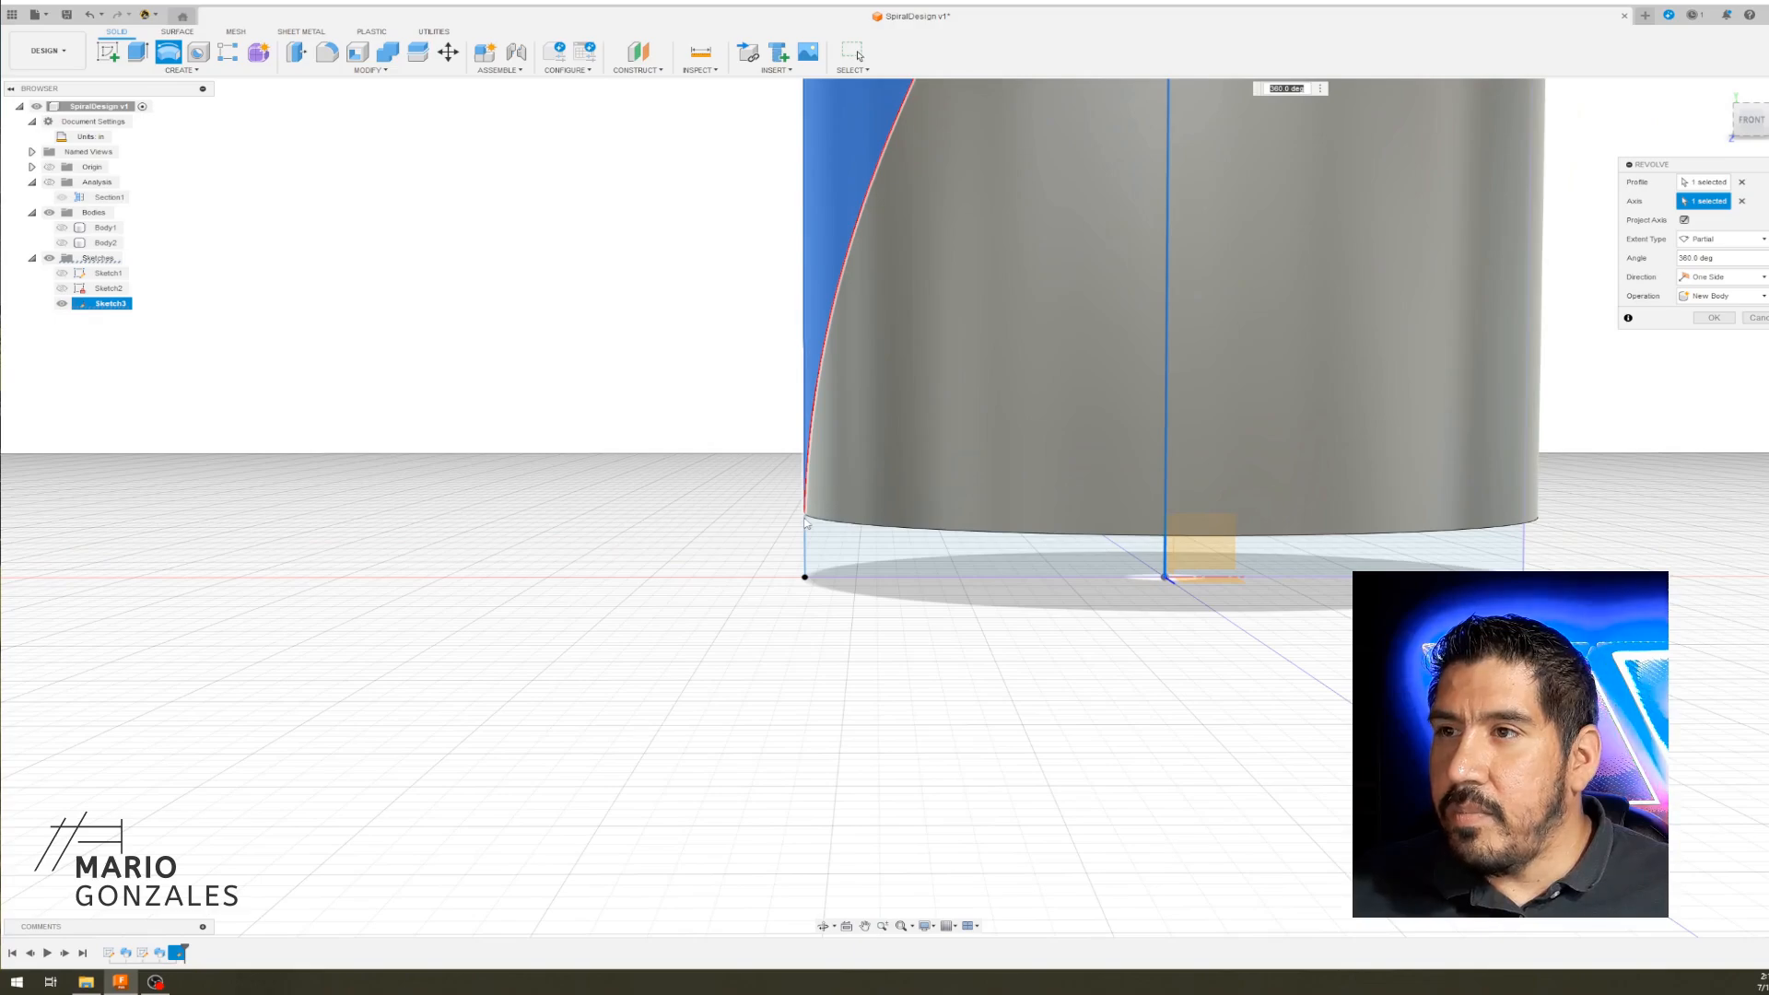
- Show the insert and cylinder bodies and complete the 360-degree revolved cut through both of them about the vertical centre line
scroll(805, 522, "up", 3)
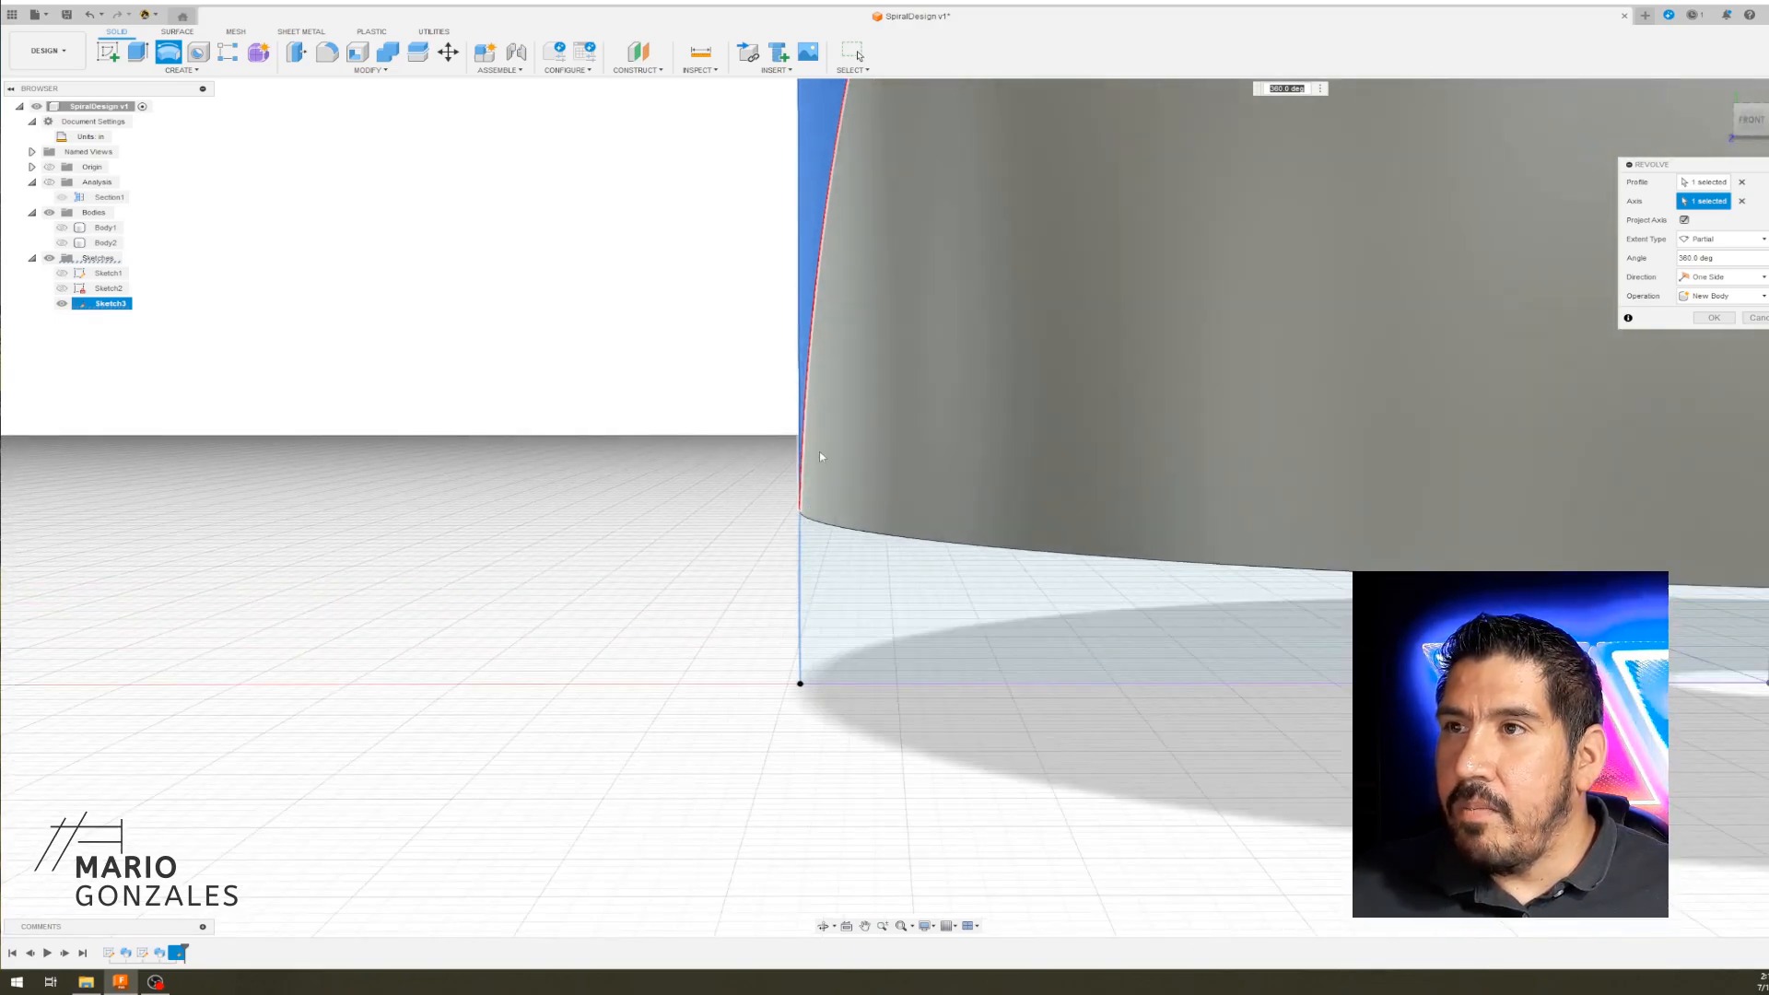
scroll(820, 456, "down", 3)
scroll(866, 465, "down", 4)
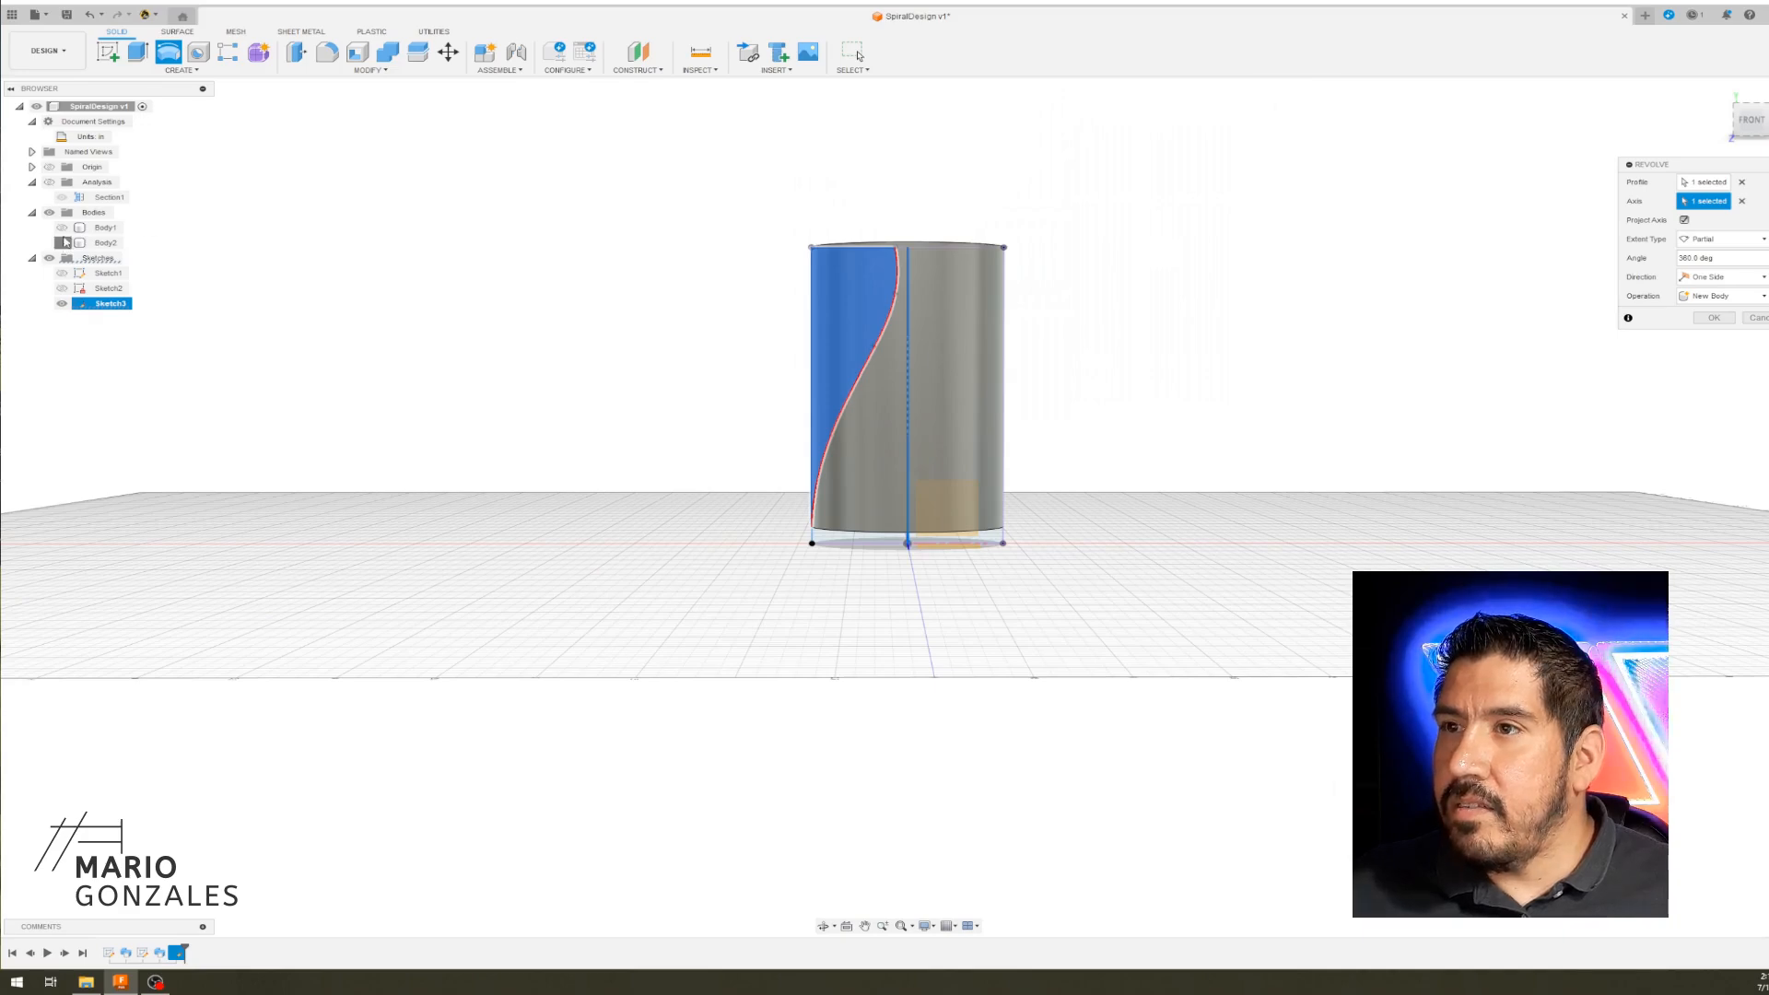
left_click(61, 243)
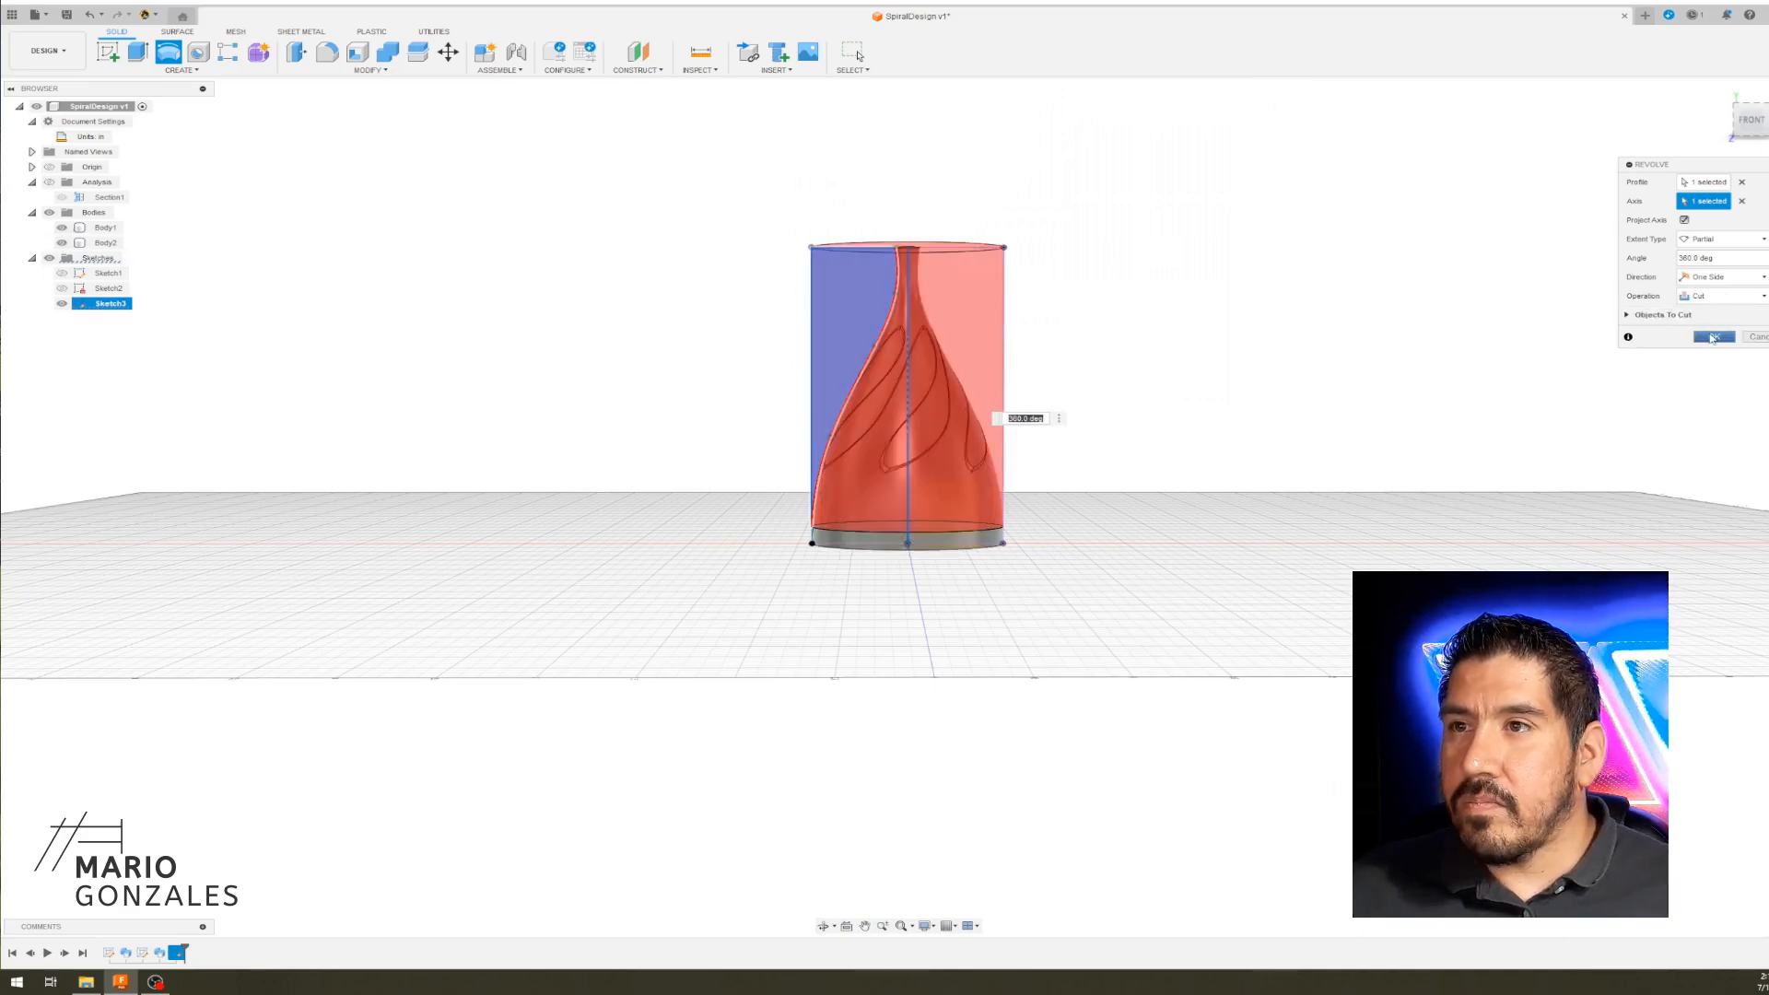
scroll(1052, 431, "up", 3)
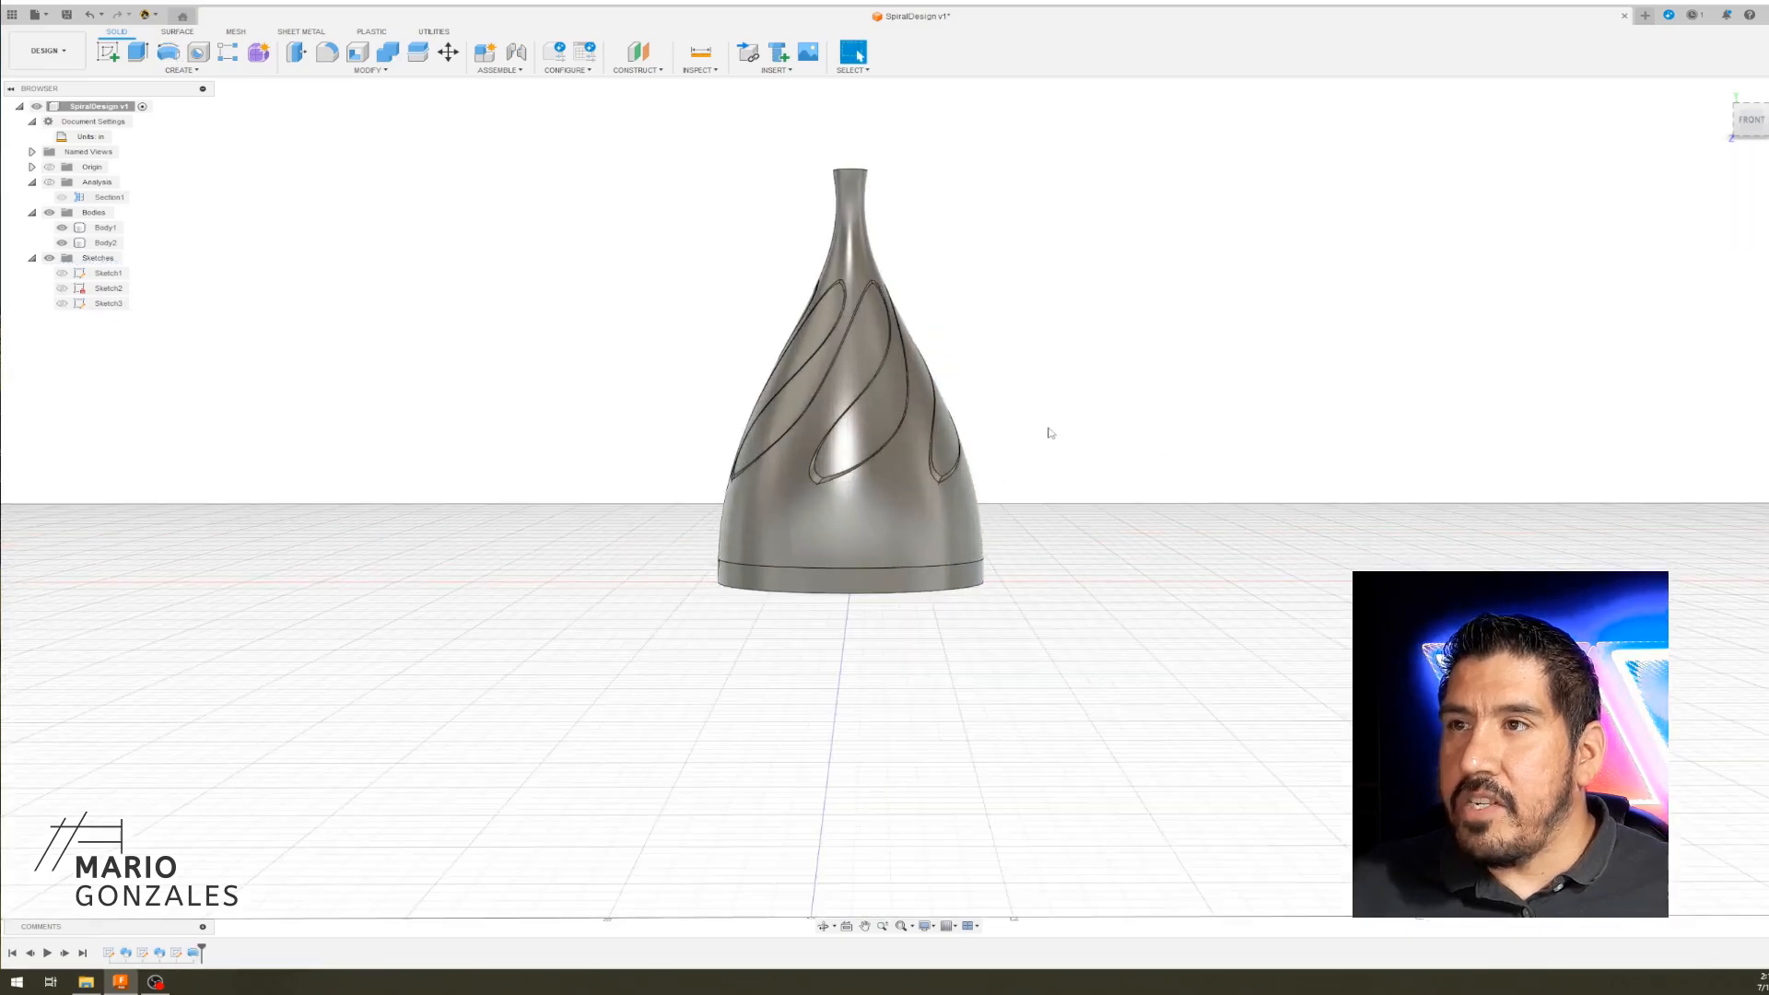
mouse_move(1053, 408)
middle_mouse_down("shift")
mouse_move(1280, 410)
mouse_move(1113, 422)
mouse_move(1062, 402)
mouse_move(1046, 371)
mouse_move(1056, 383)
middle_mouse_up("shift")
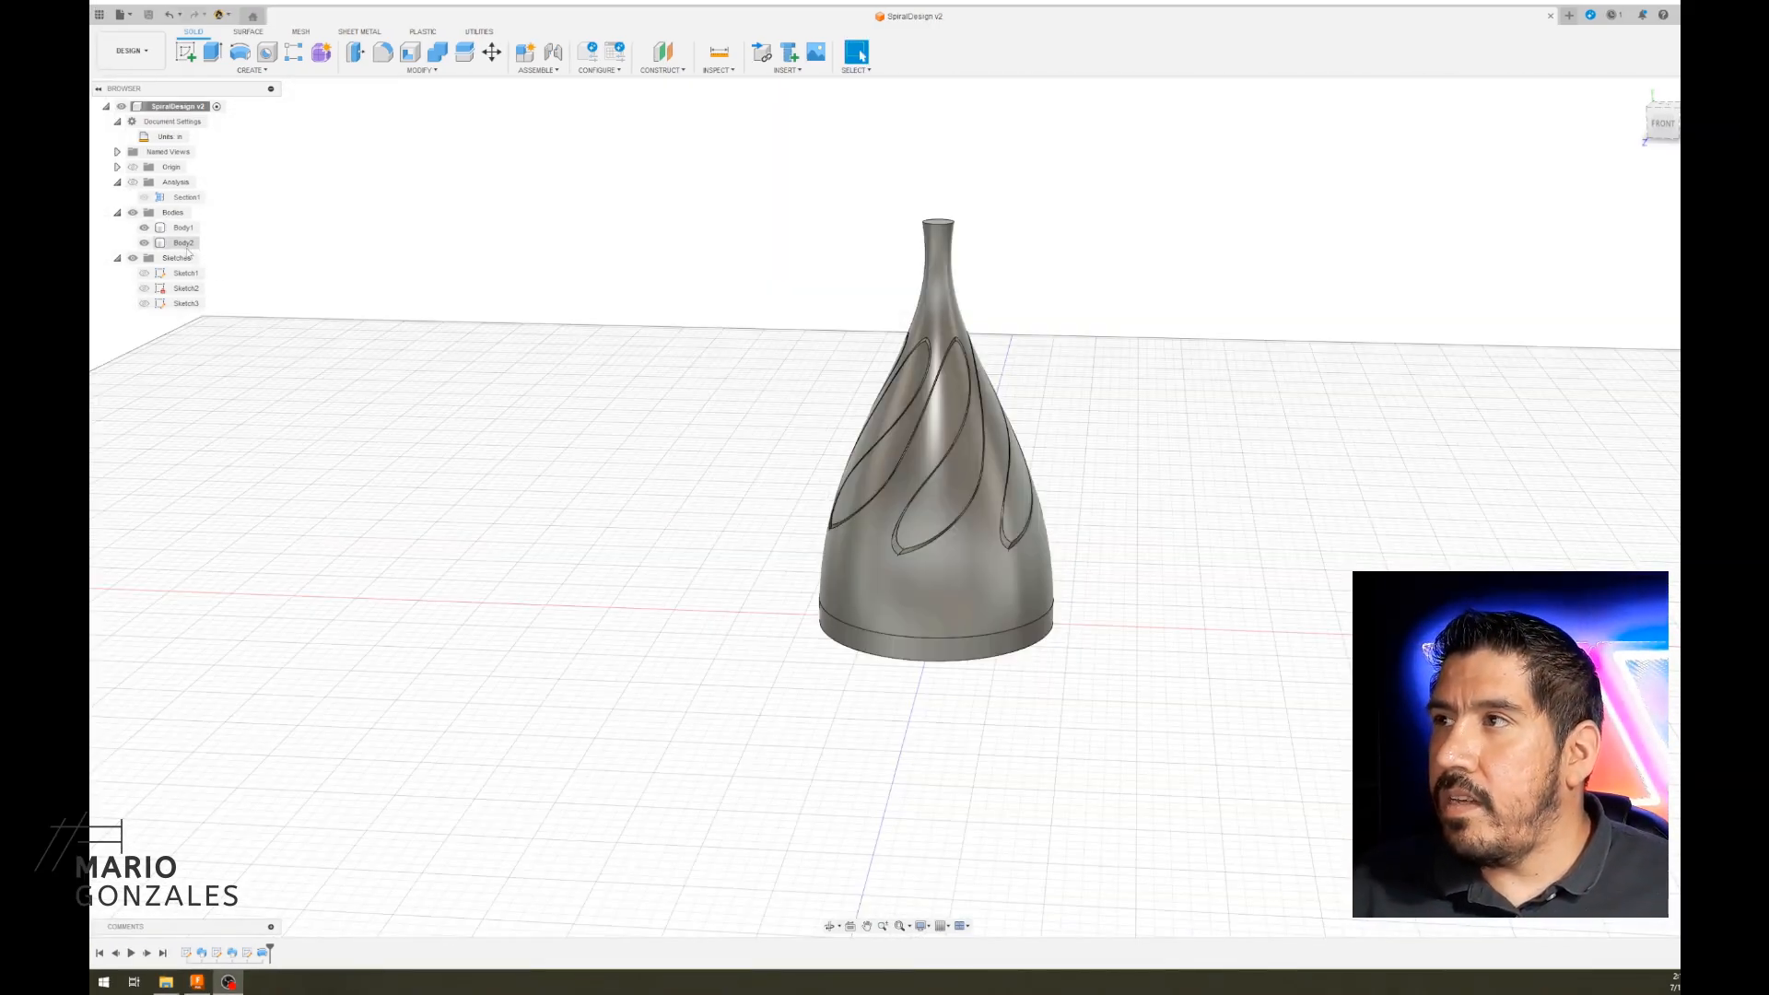
- Save the whole design as a single 3MF mesh with medium refinement, named SpiralDesign v2, on the computer
right_click(179, 108)
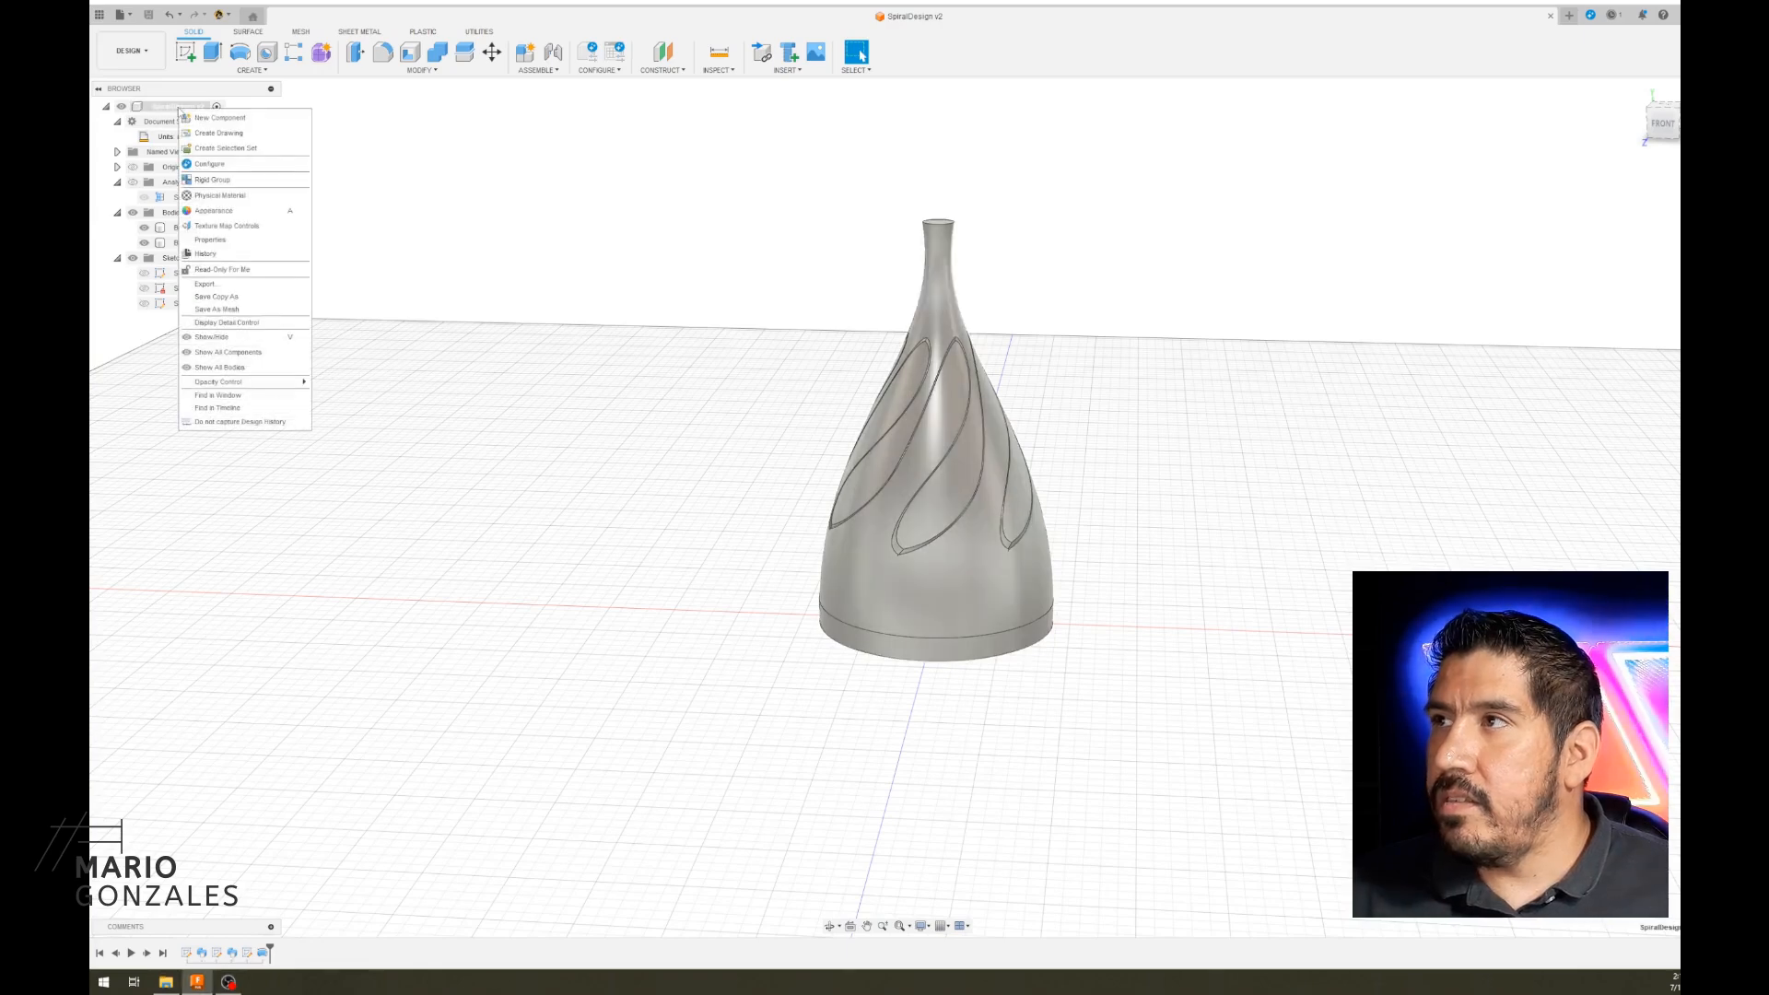
left_click(216, 309)
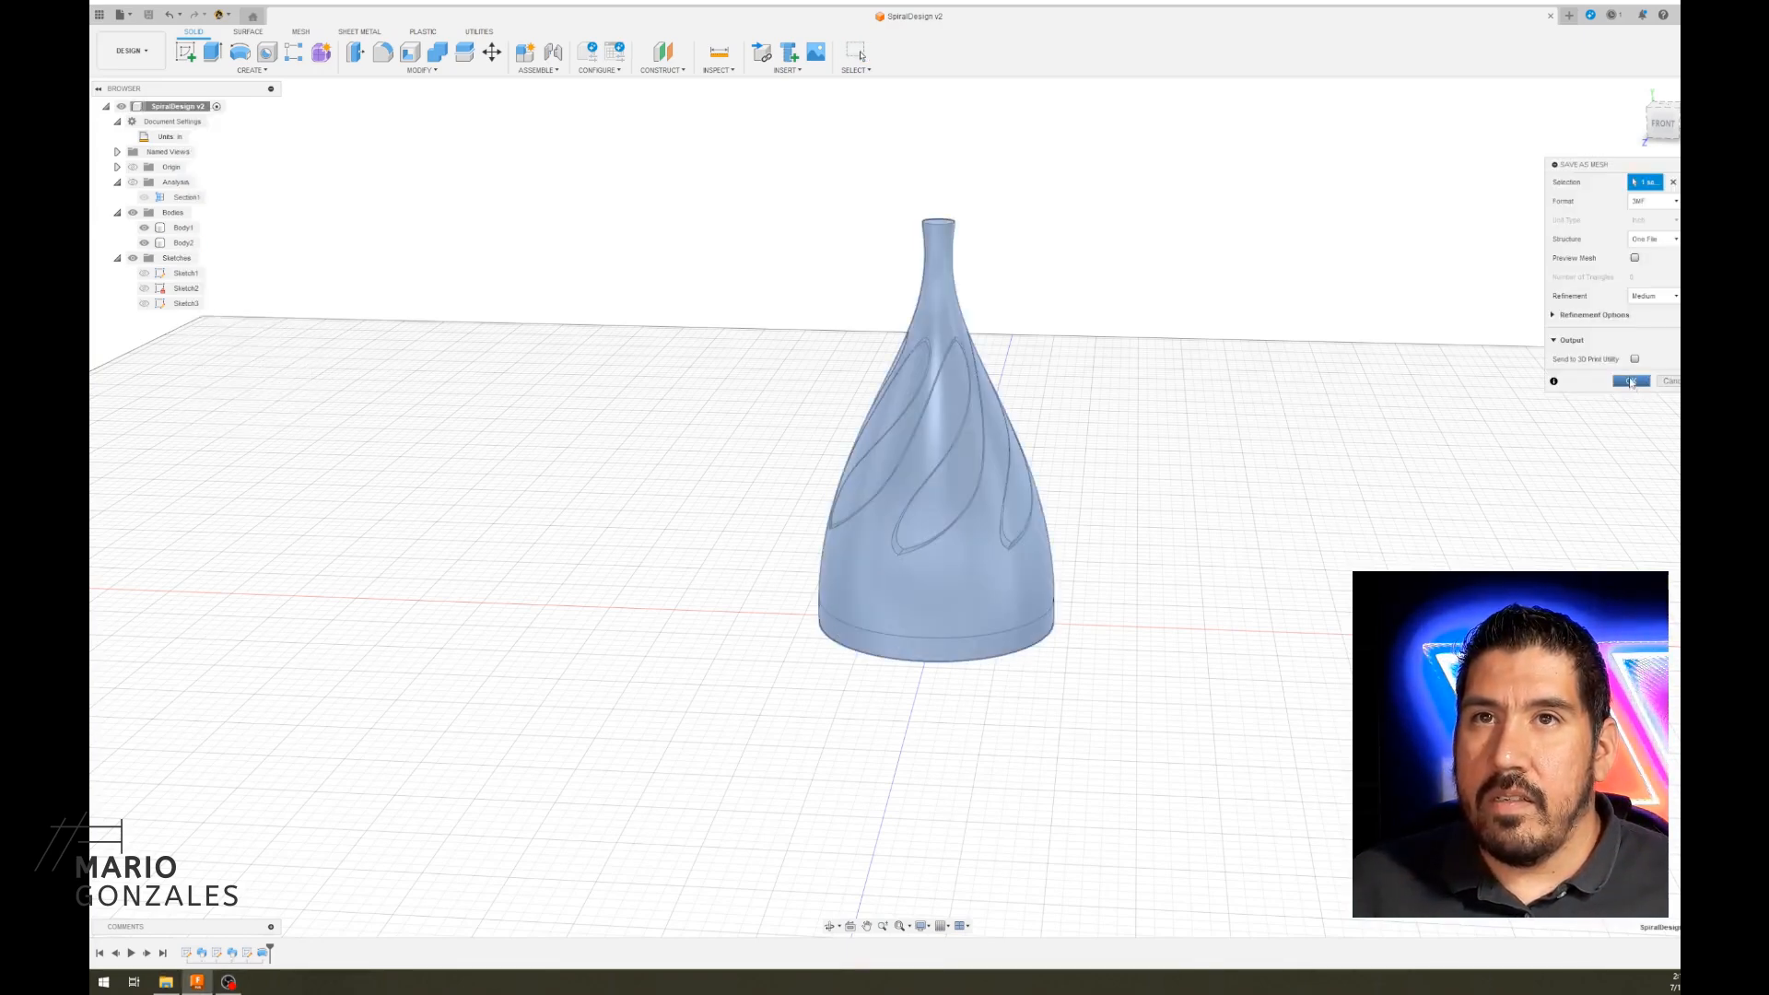
left_click(1619, 380)
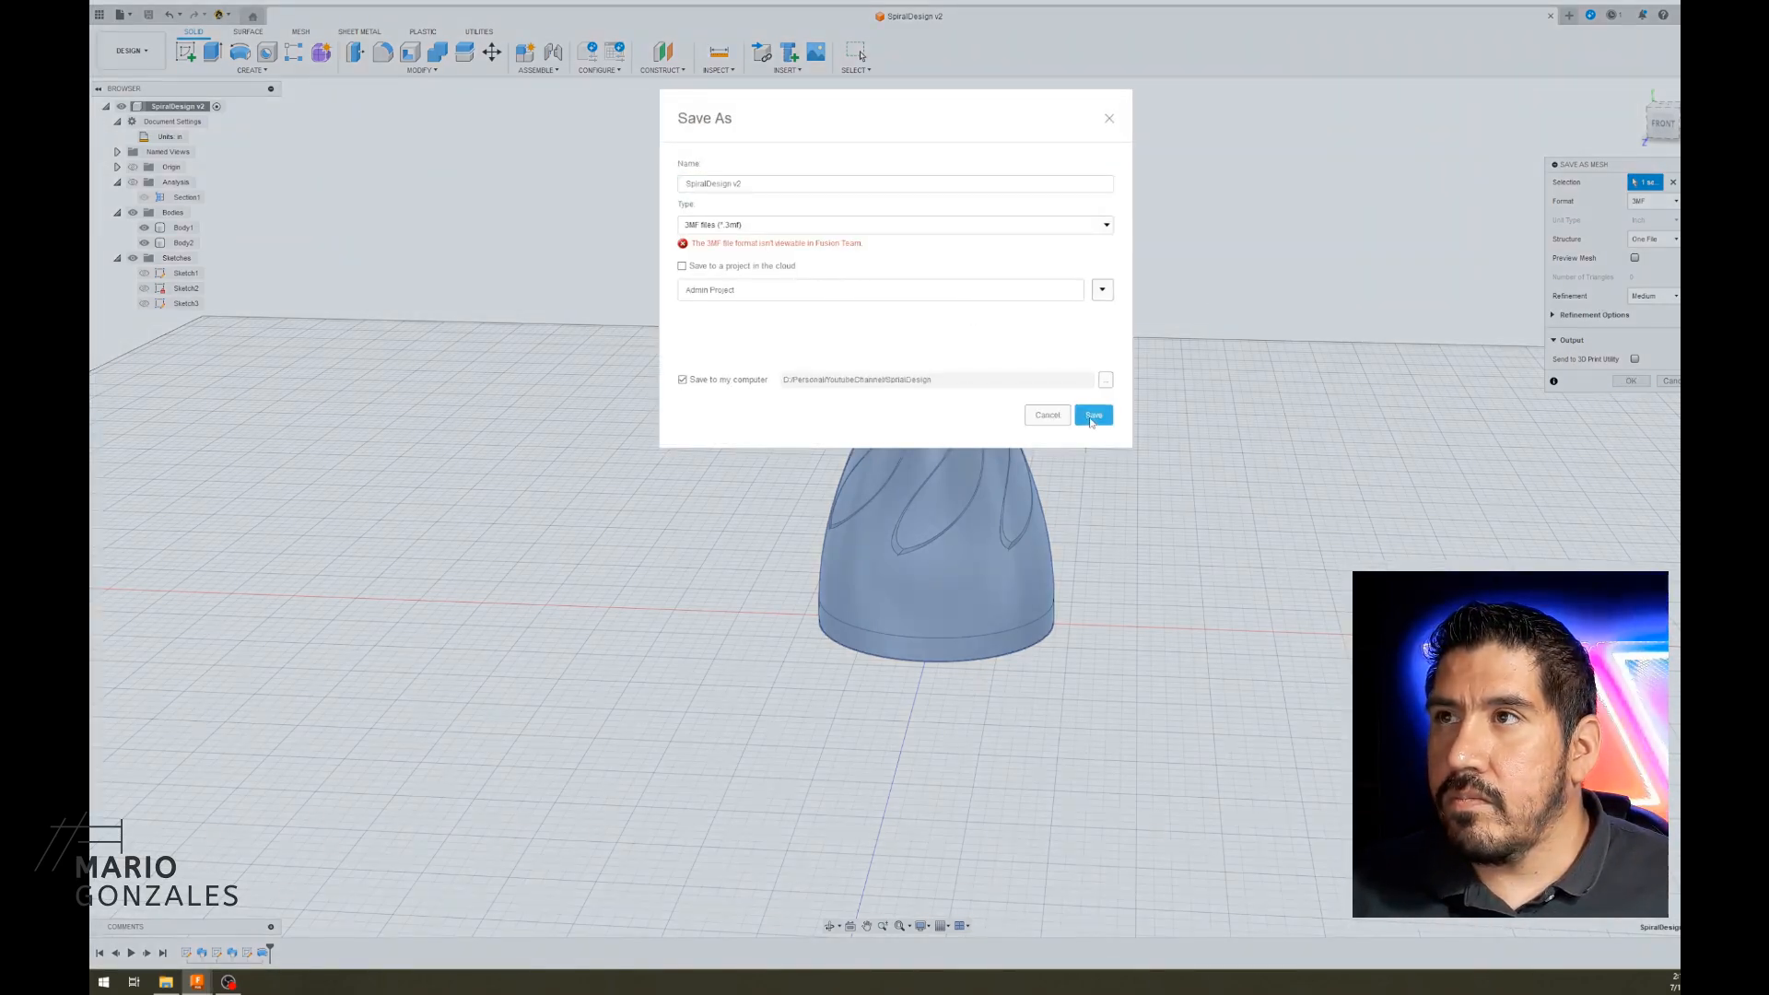
left_click(1092, 417)
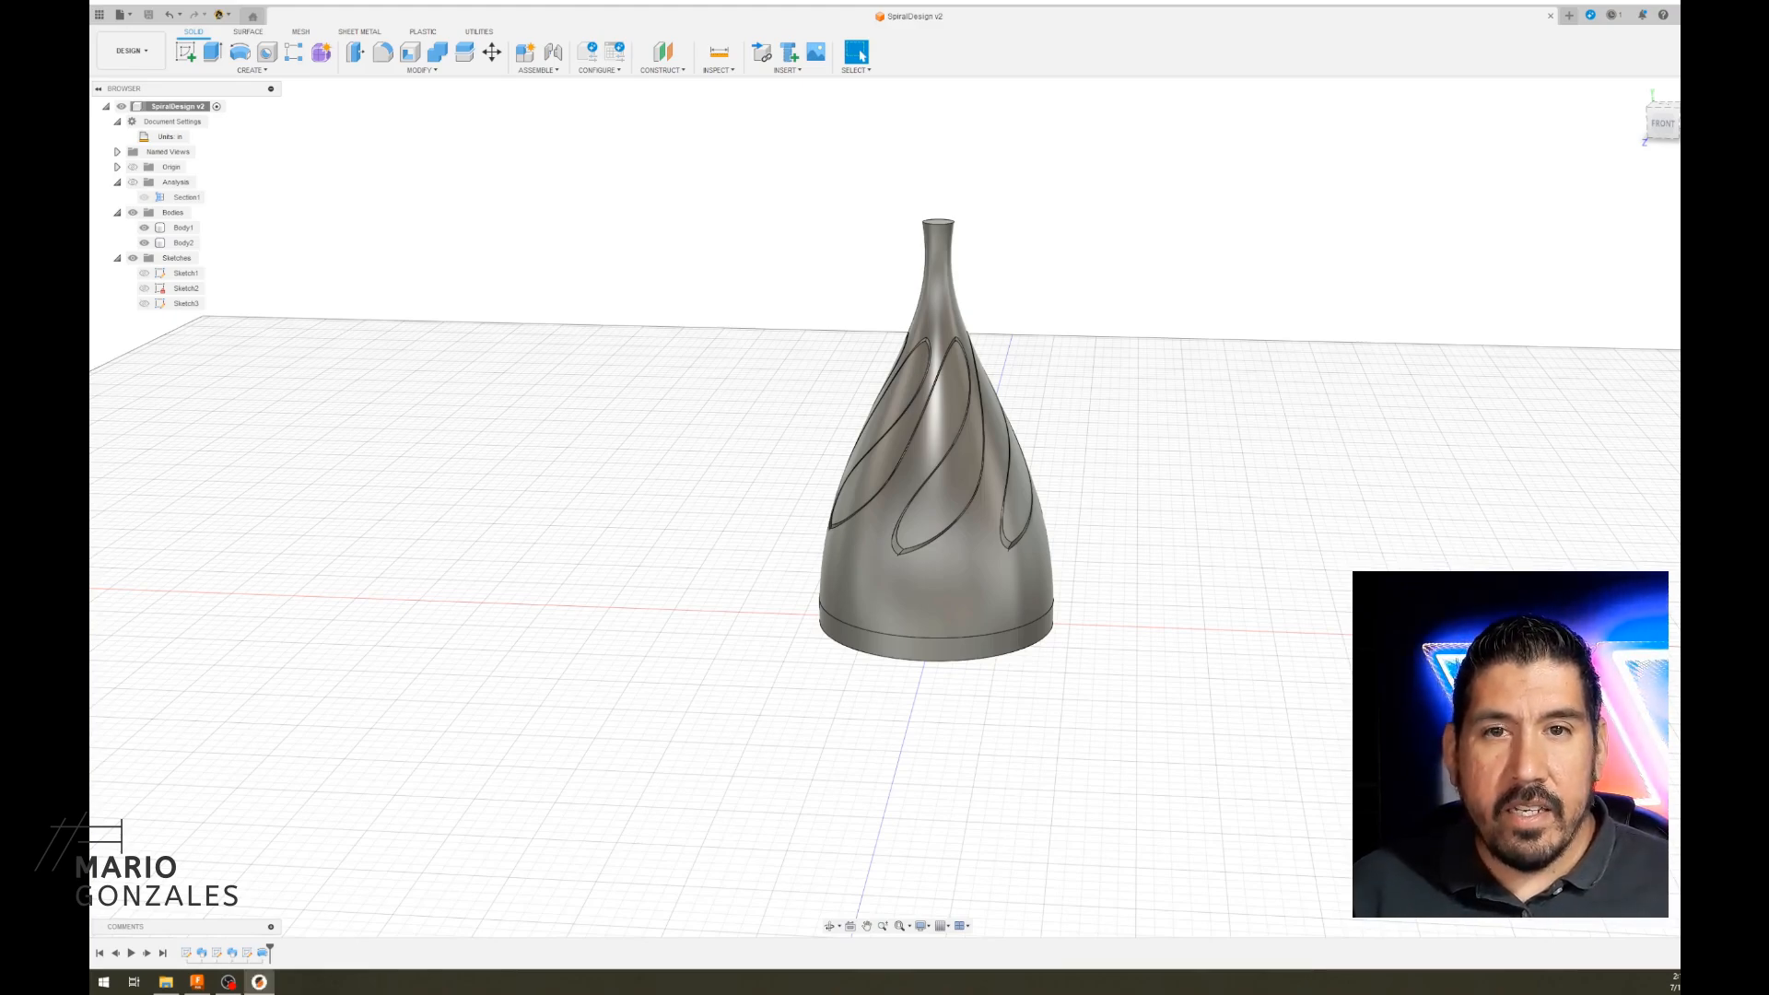
- Switch to PrusaSlicer and import the SpiralDesign v2 mesh as a single object with multiple parts
left_click_drag(1767, 553, 796, 1)
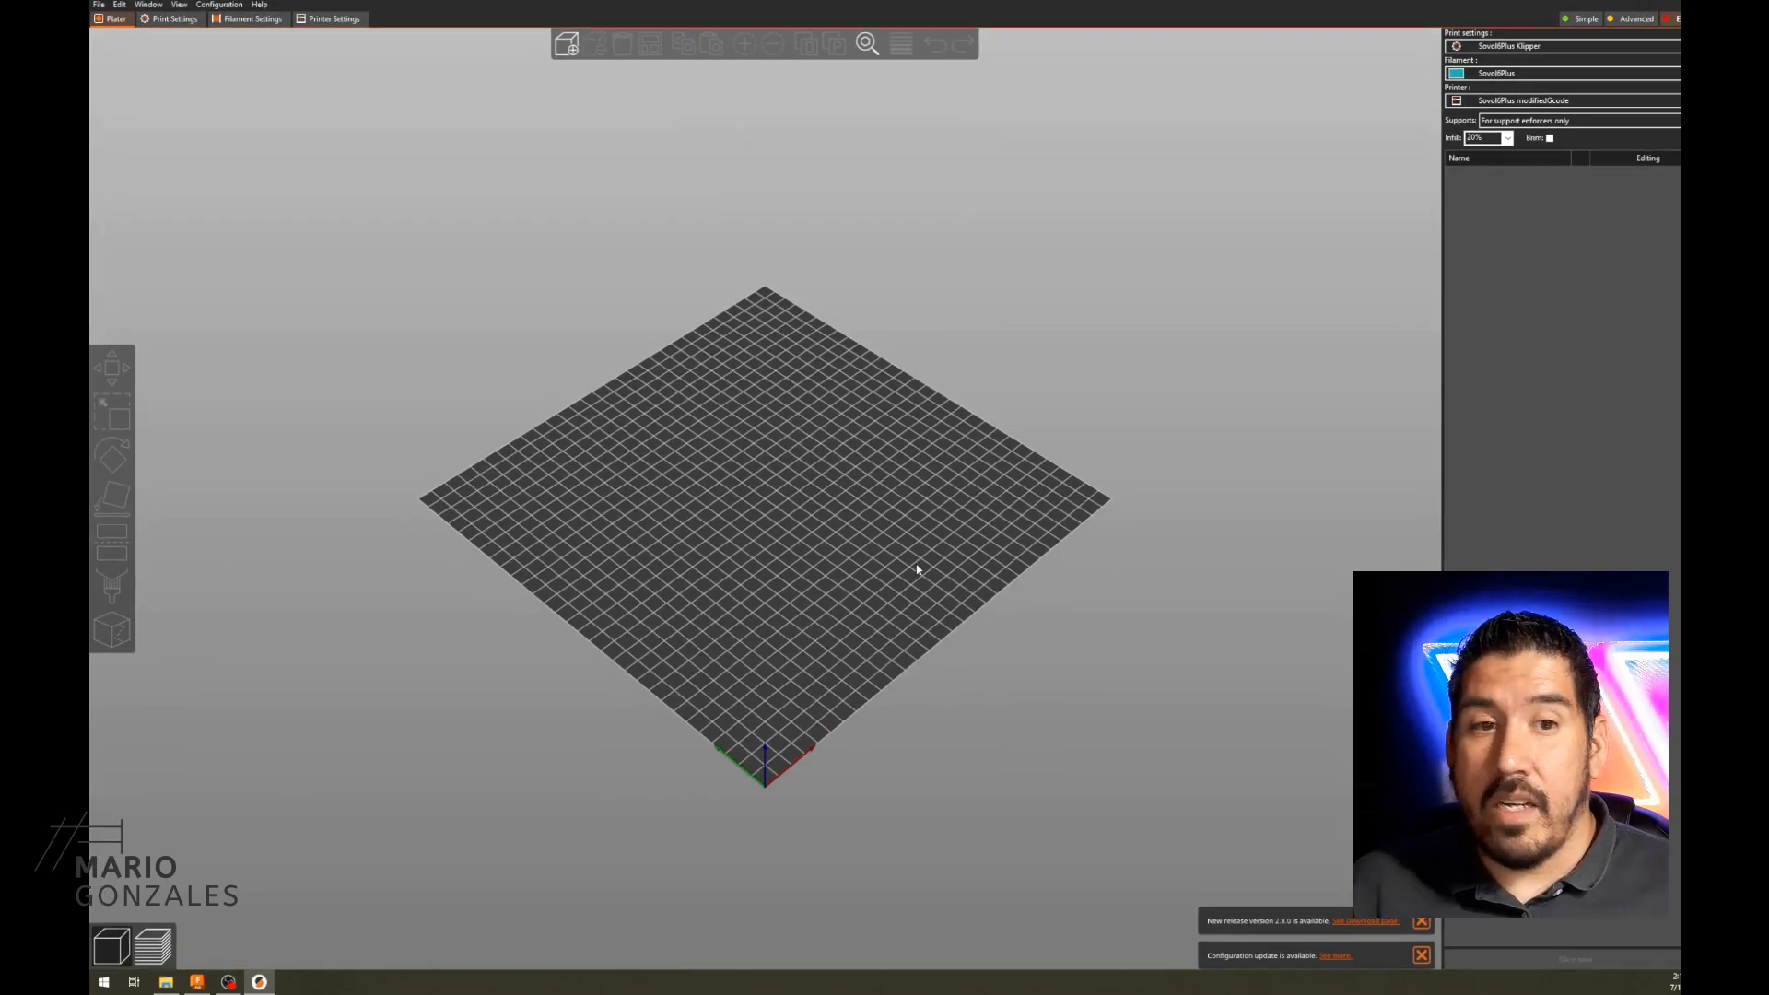
scroll(814, 570, "up", 5)
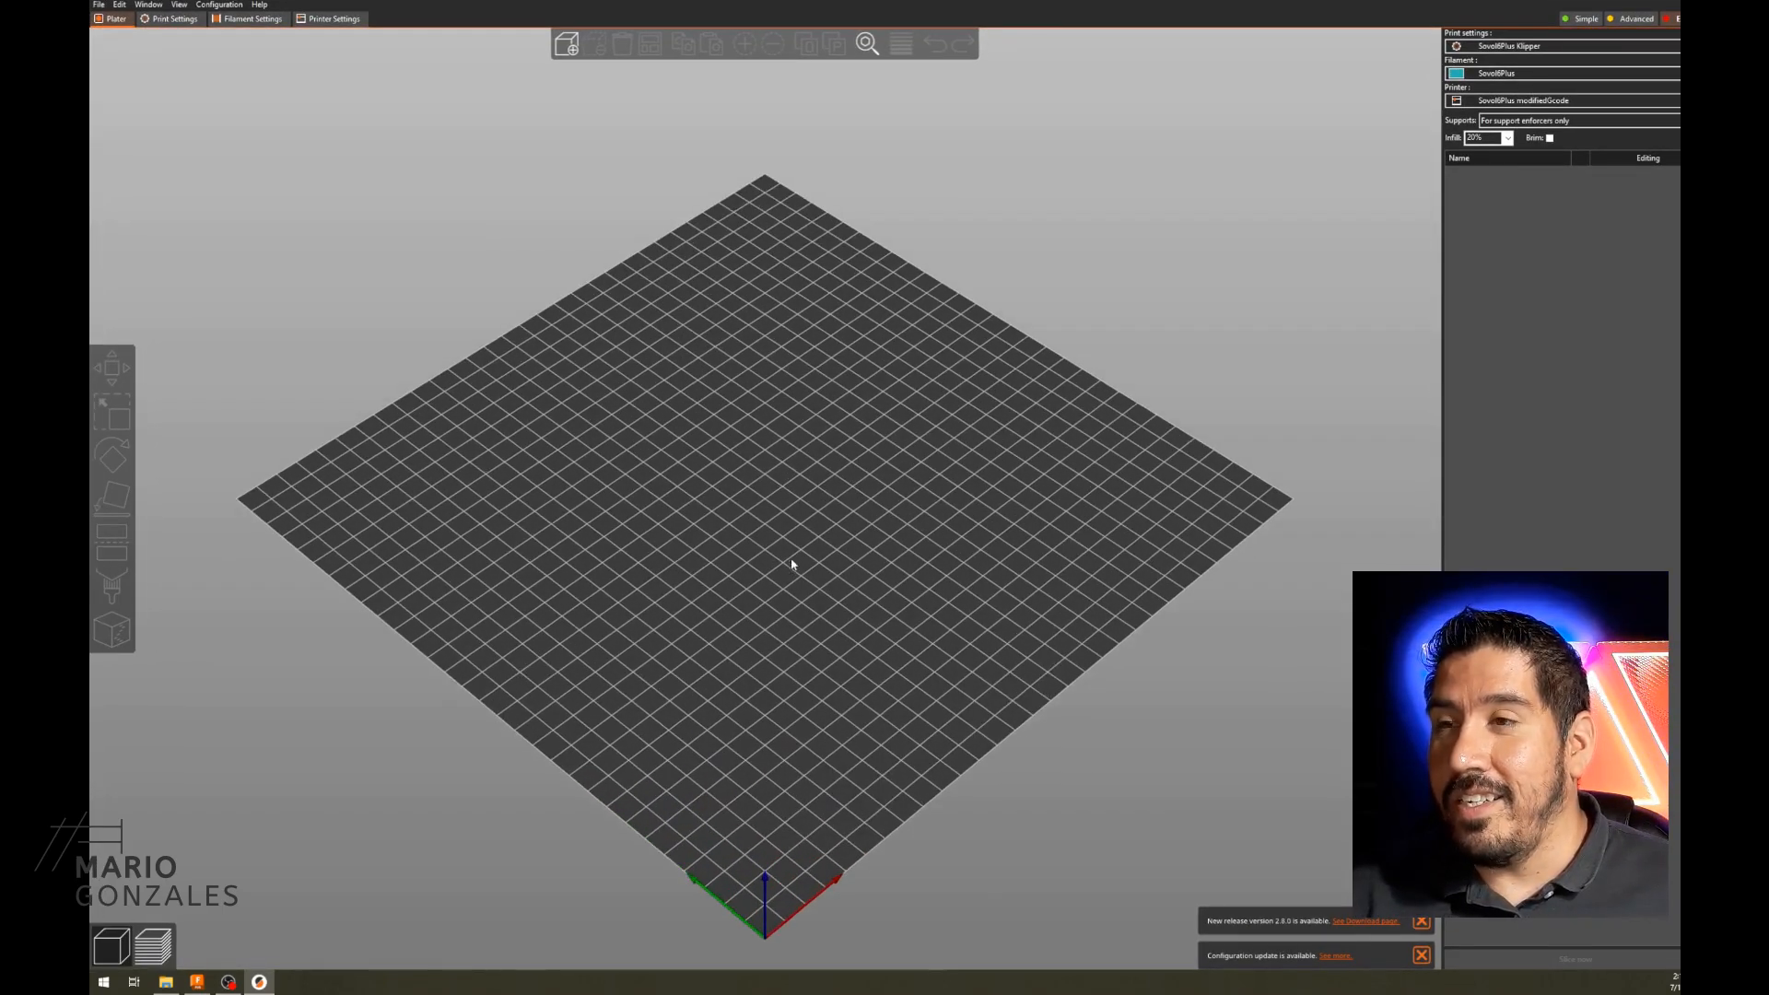
key("ctrl+i")
double_click(321, 101)
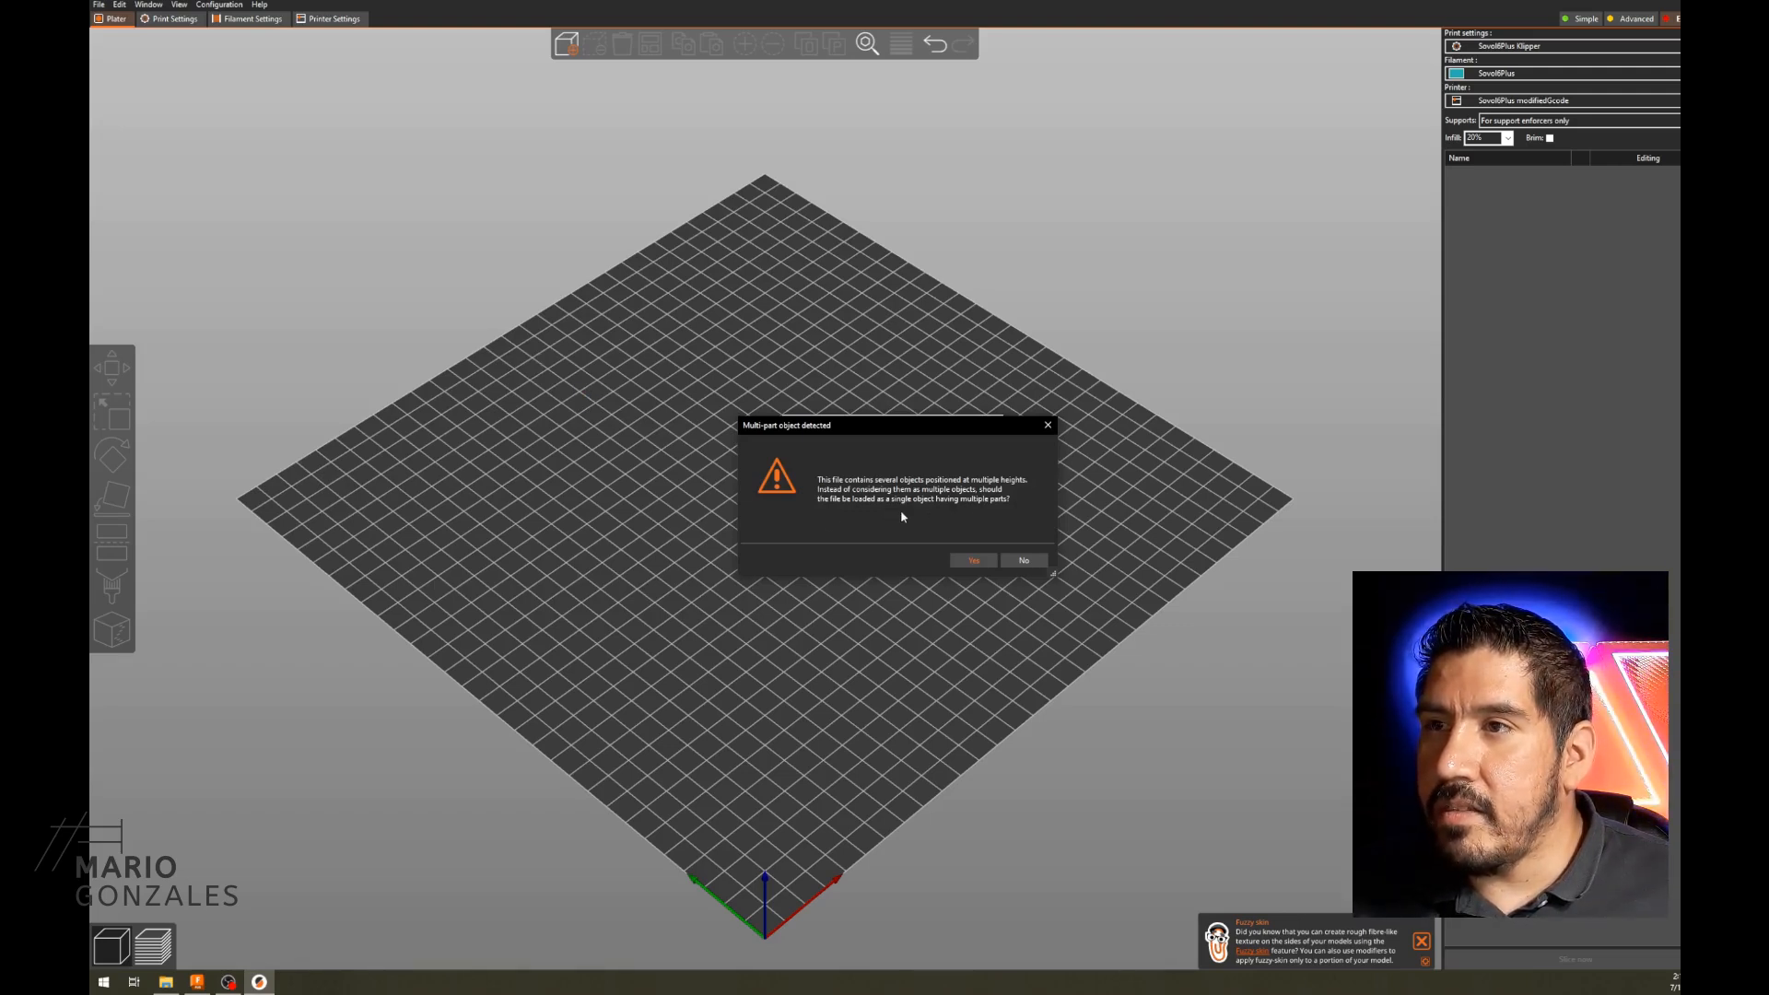
left_click(975, 564)
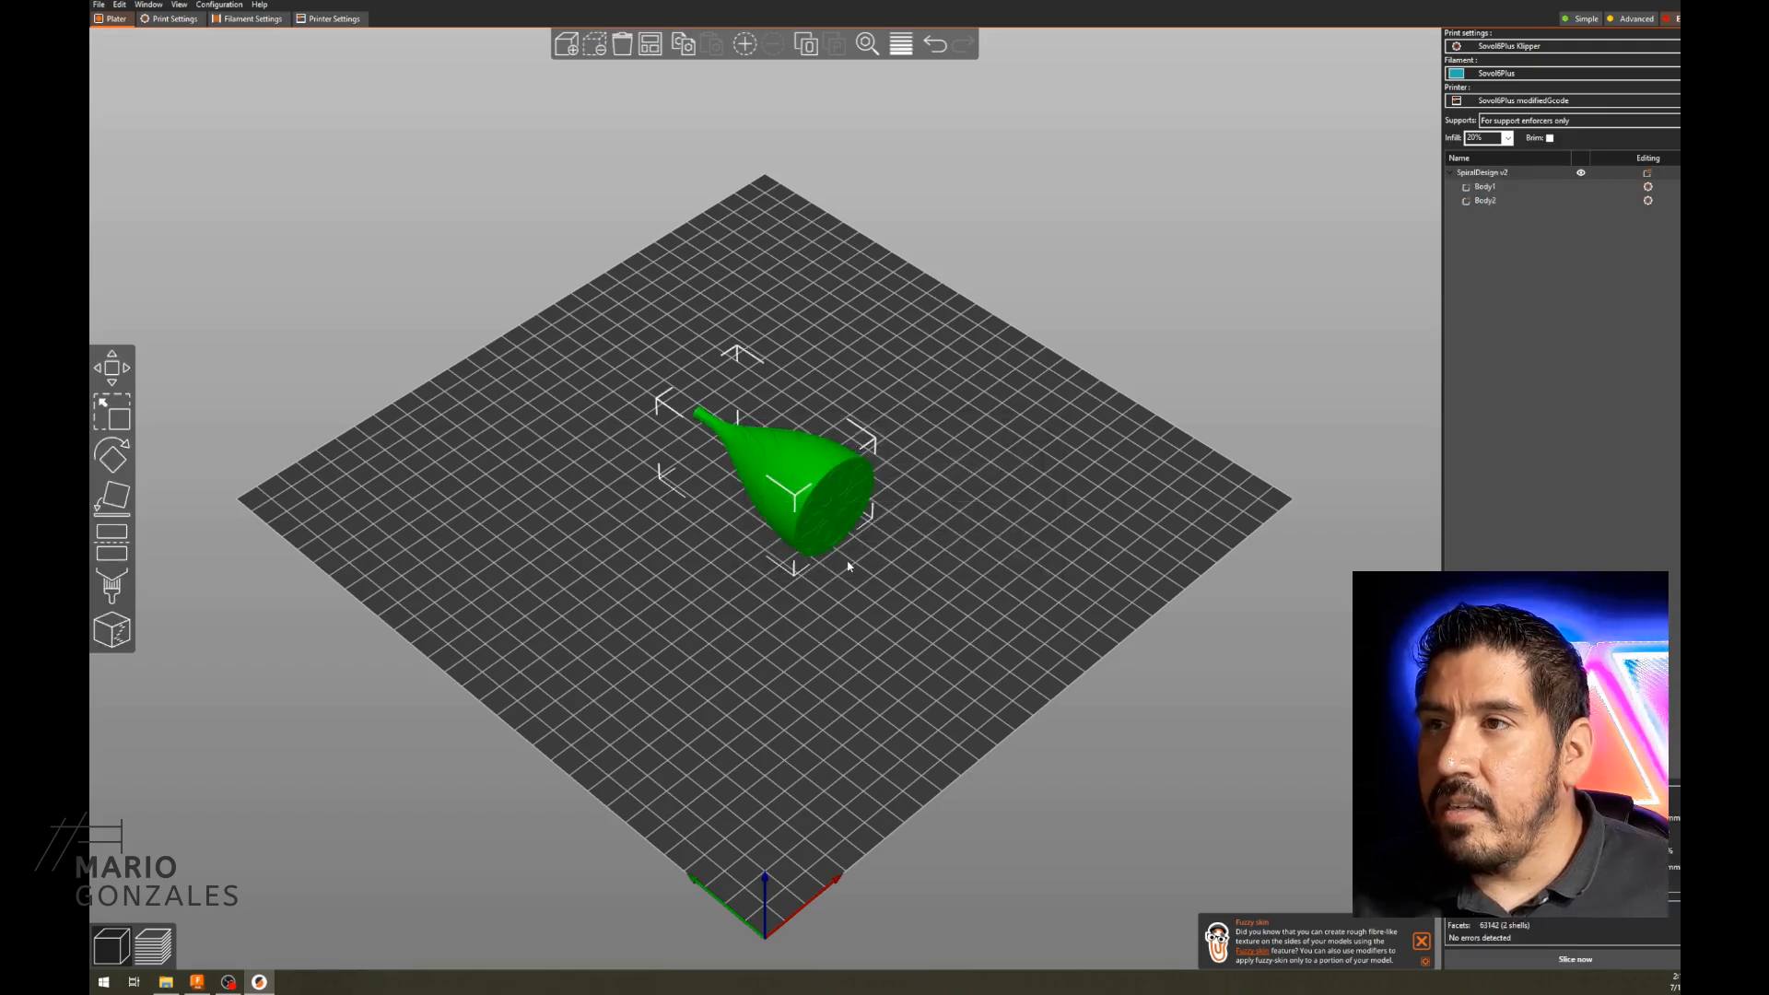
- Stand the imported model upright on the bed by placing it on its large flat base face
scroll(775, 579, "up", 4)
left_click_drag(776, 578, 520, 514)
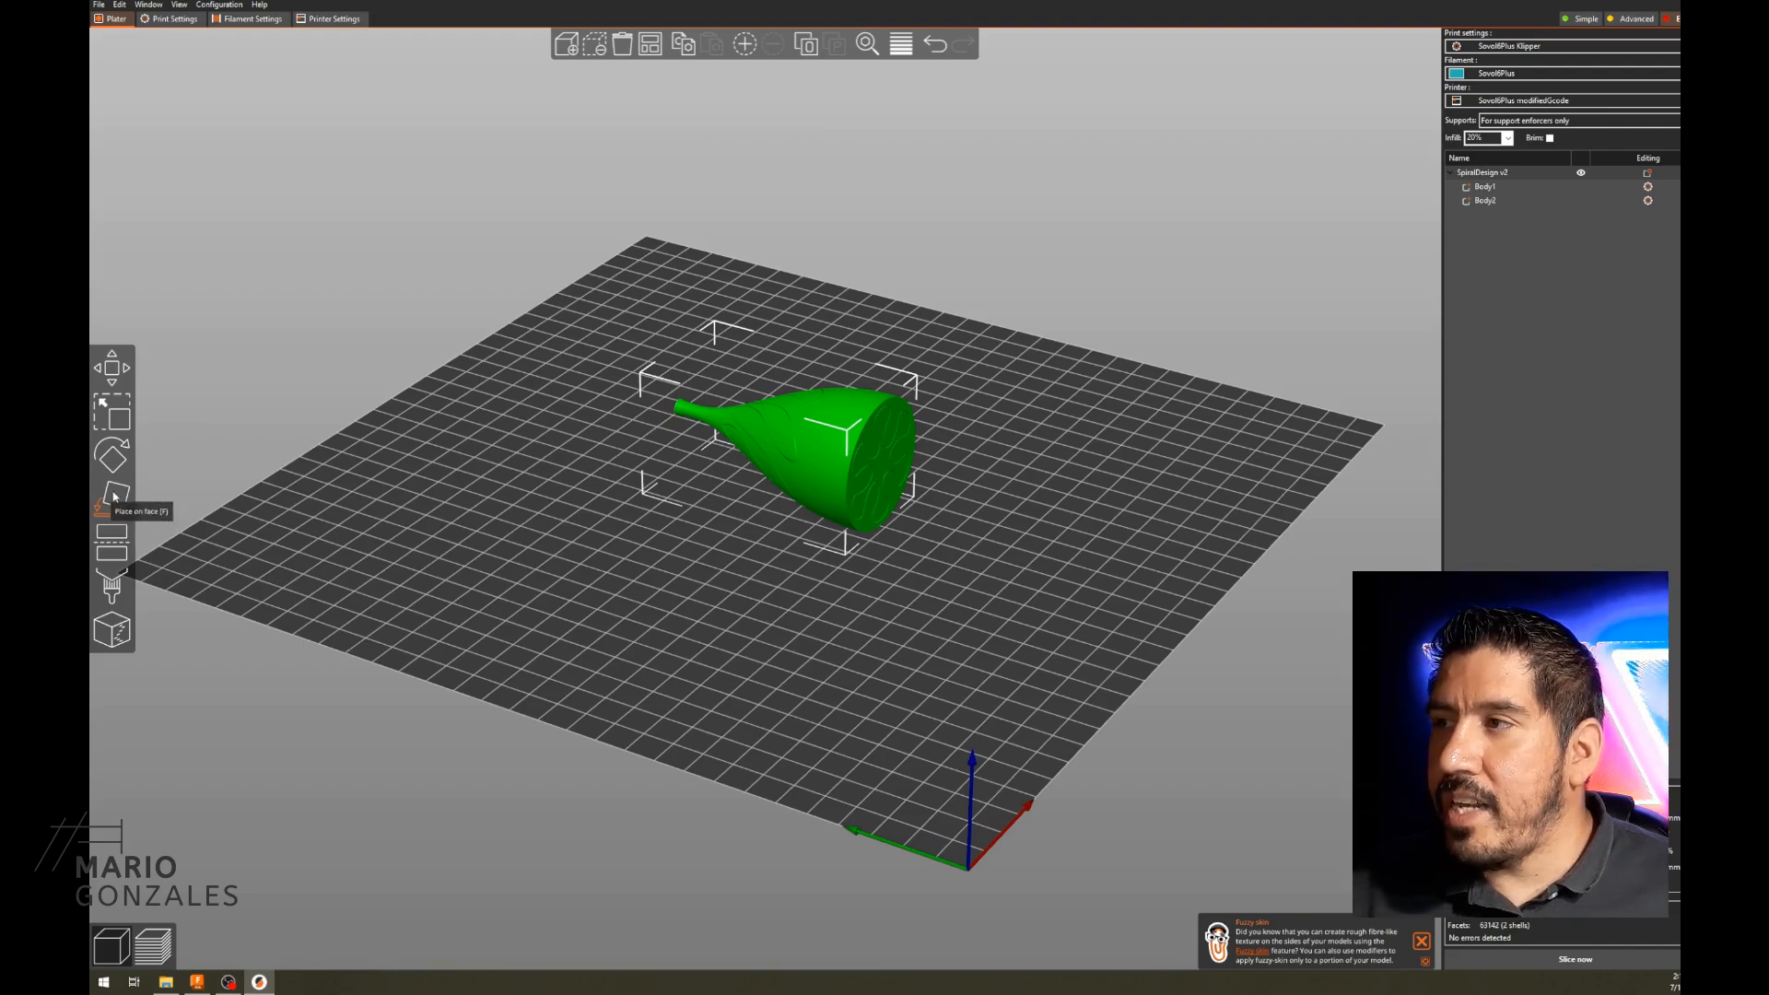
left_click(129, 502)
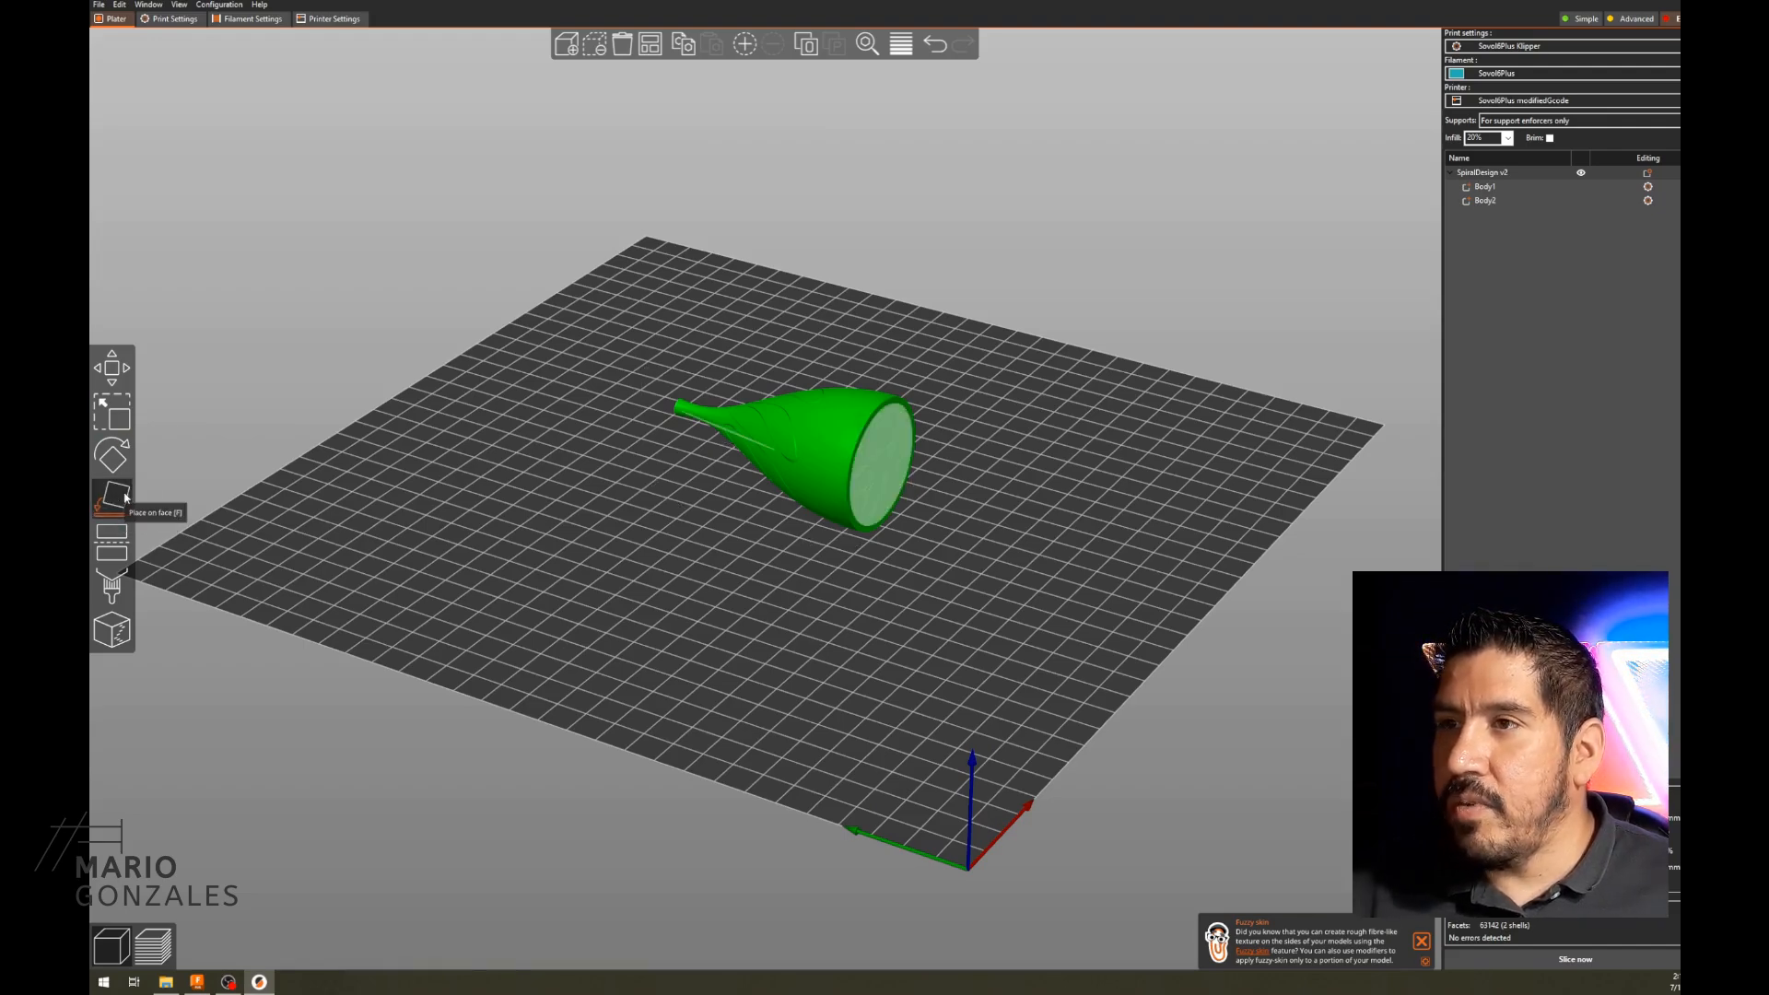
left_click(904, 505)
scroll(832, 556, "up", 2)
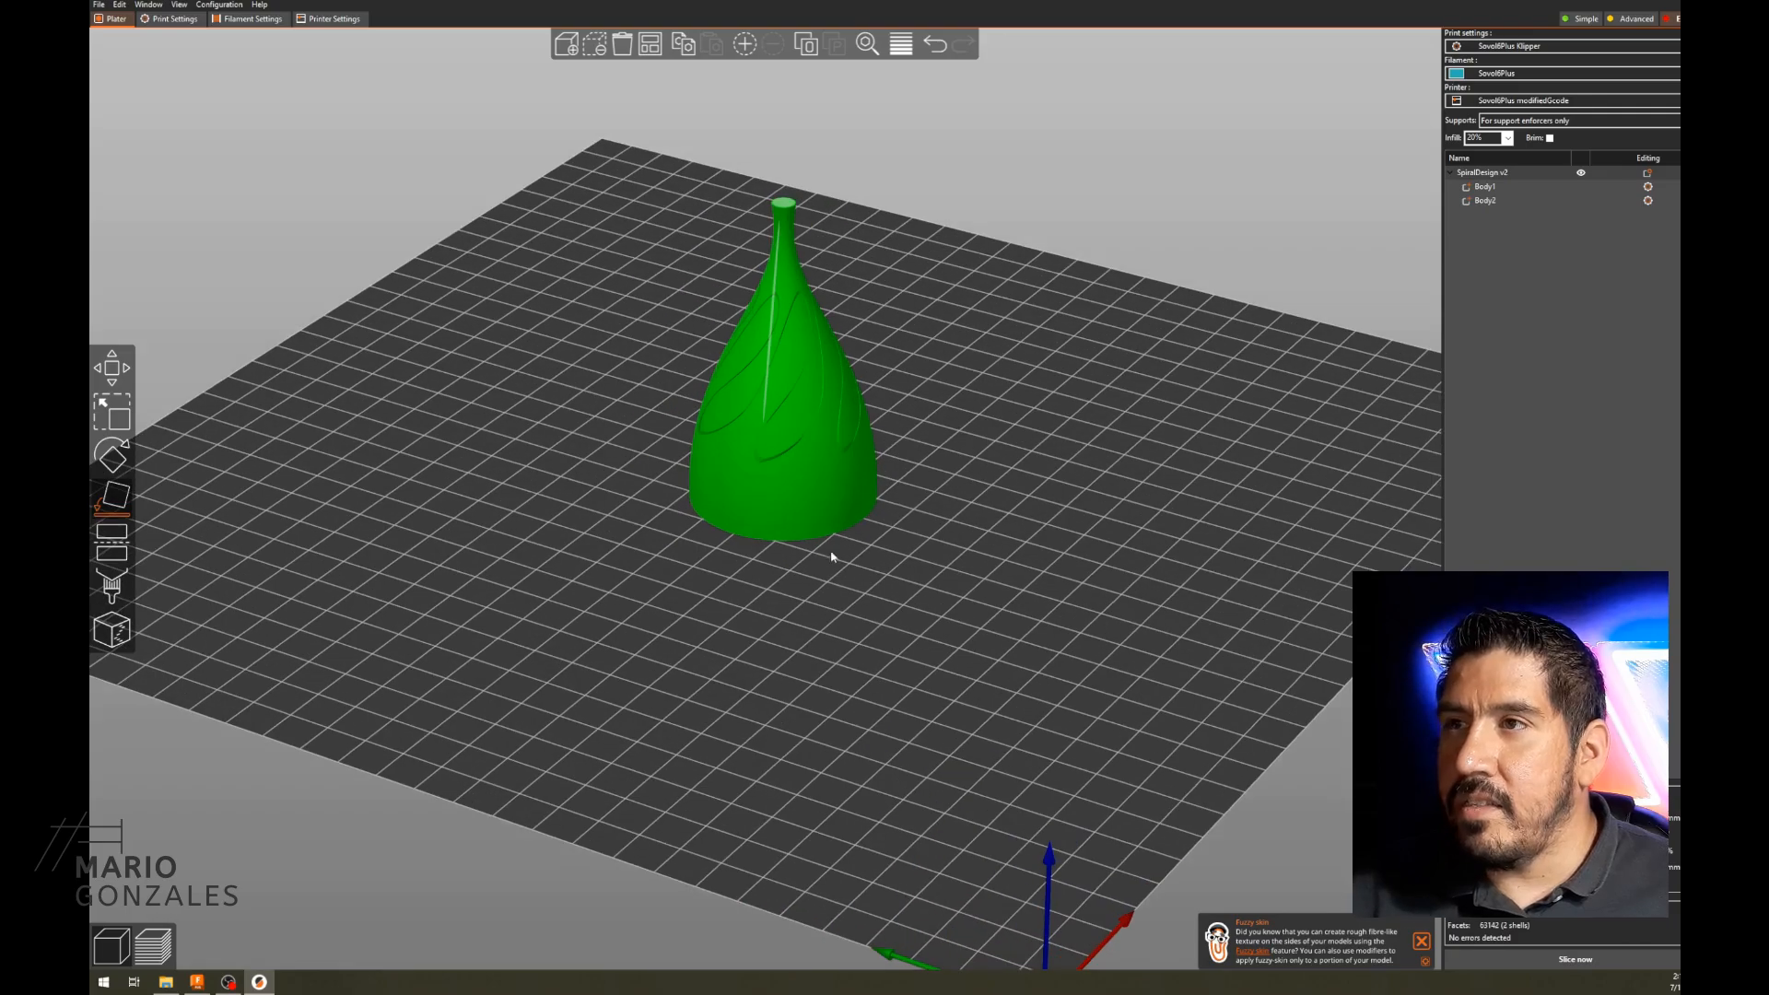
- Slice the upright model with the current print, filament and printer profiles
left_click_drag(813, 586, 1122, 652)
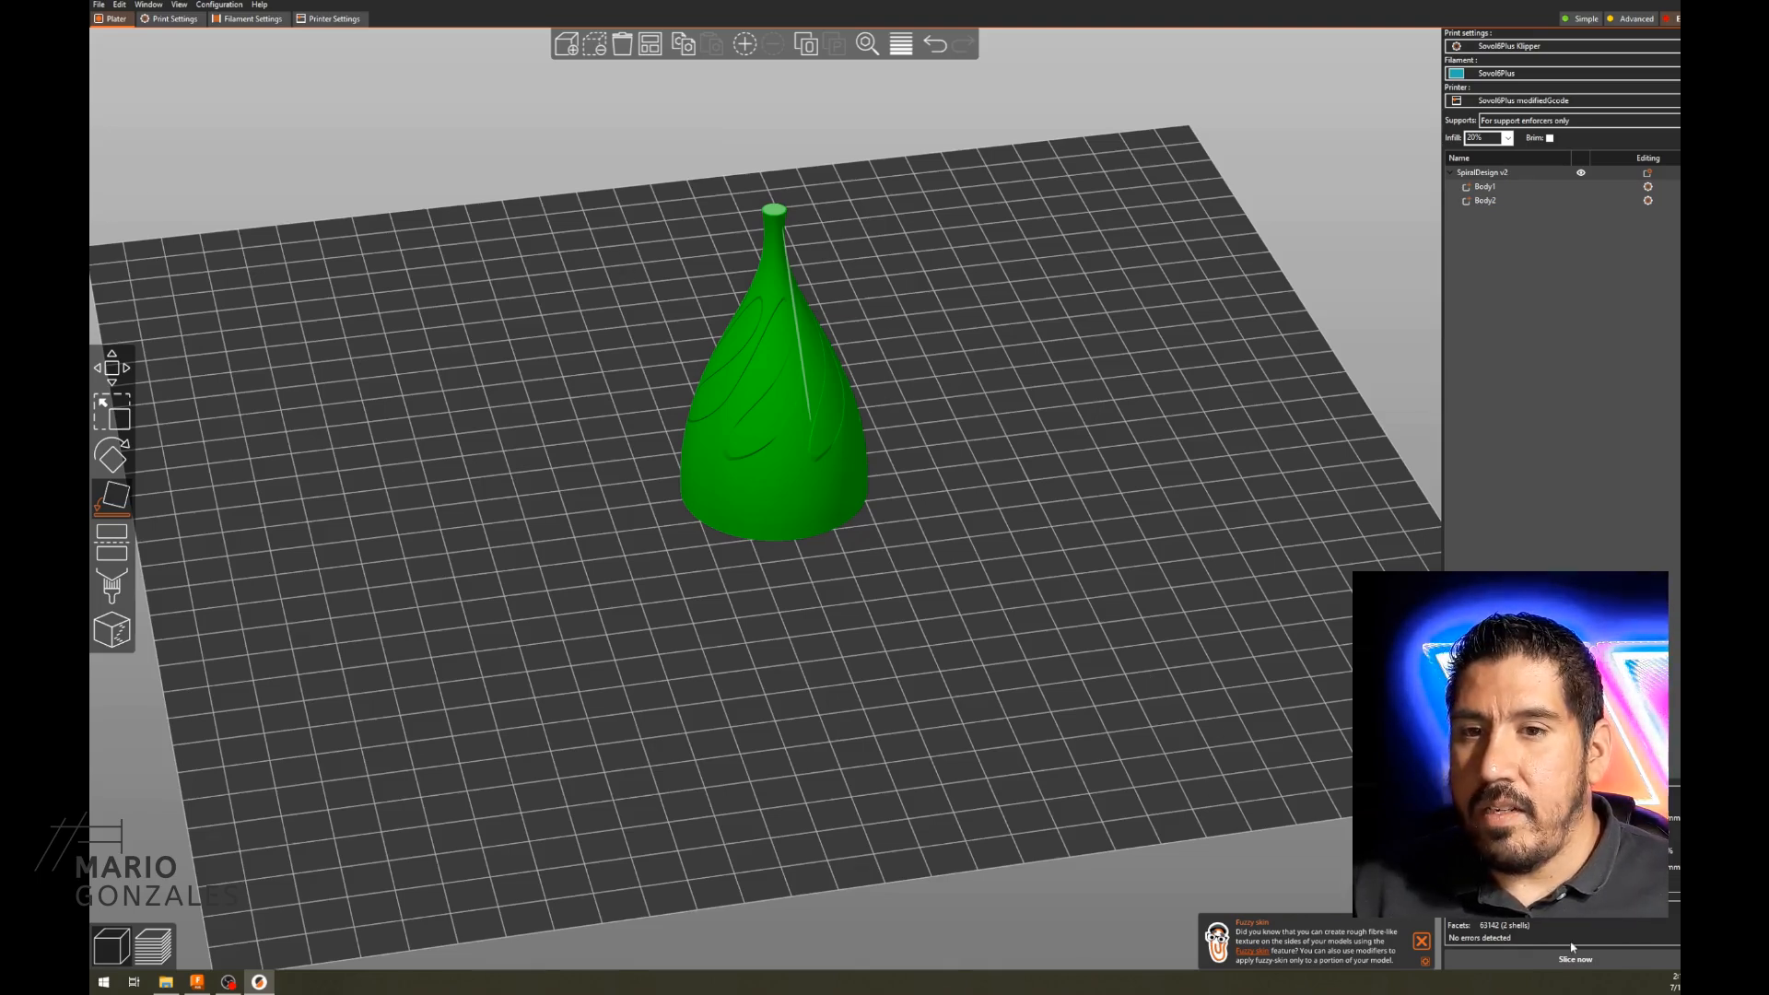
left_click(1563, 961)
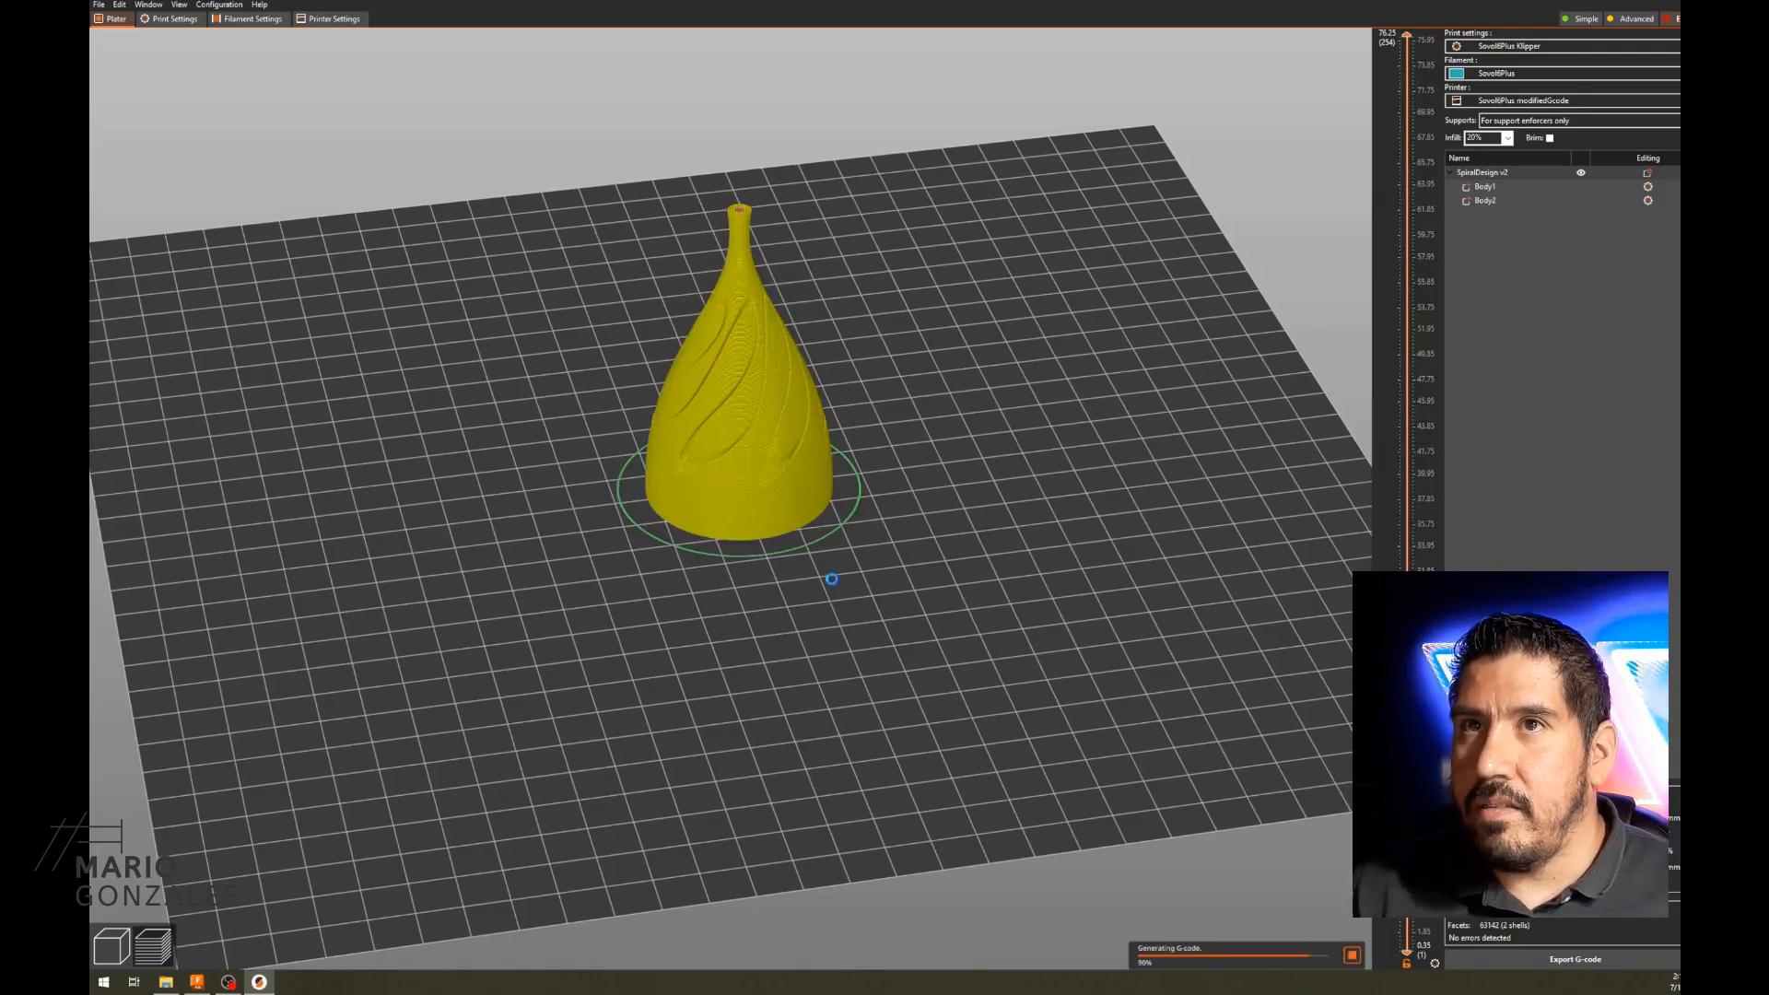
left_click_drag(775, 590, 832, 594)
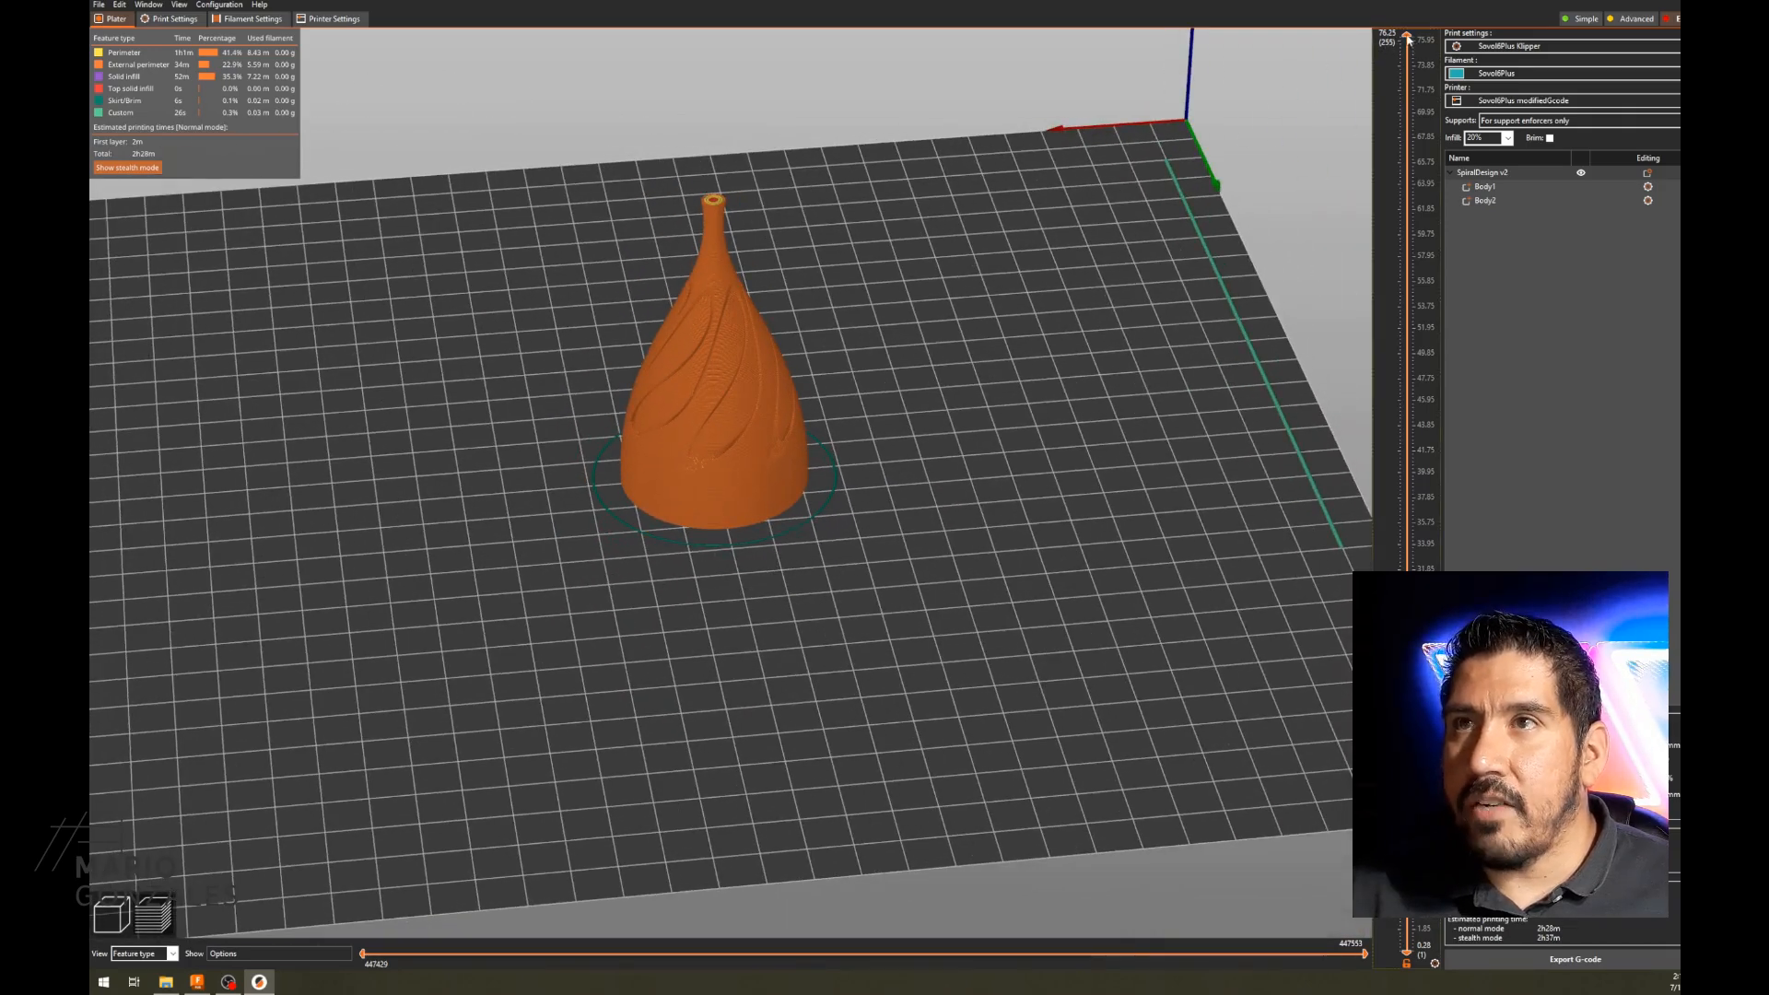
- Examine the sliced layers from the lobed cross-section low in the body up to near the tip
left_click_drag(1407, 48, 1291, 717)
scroll(750, 446, "up", 7)
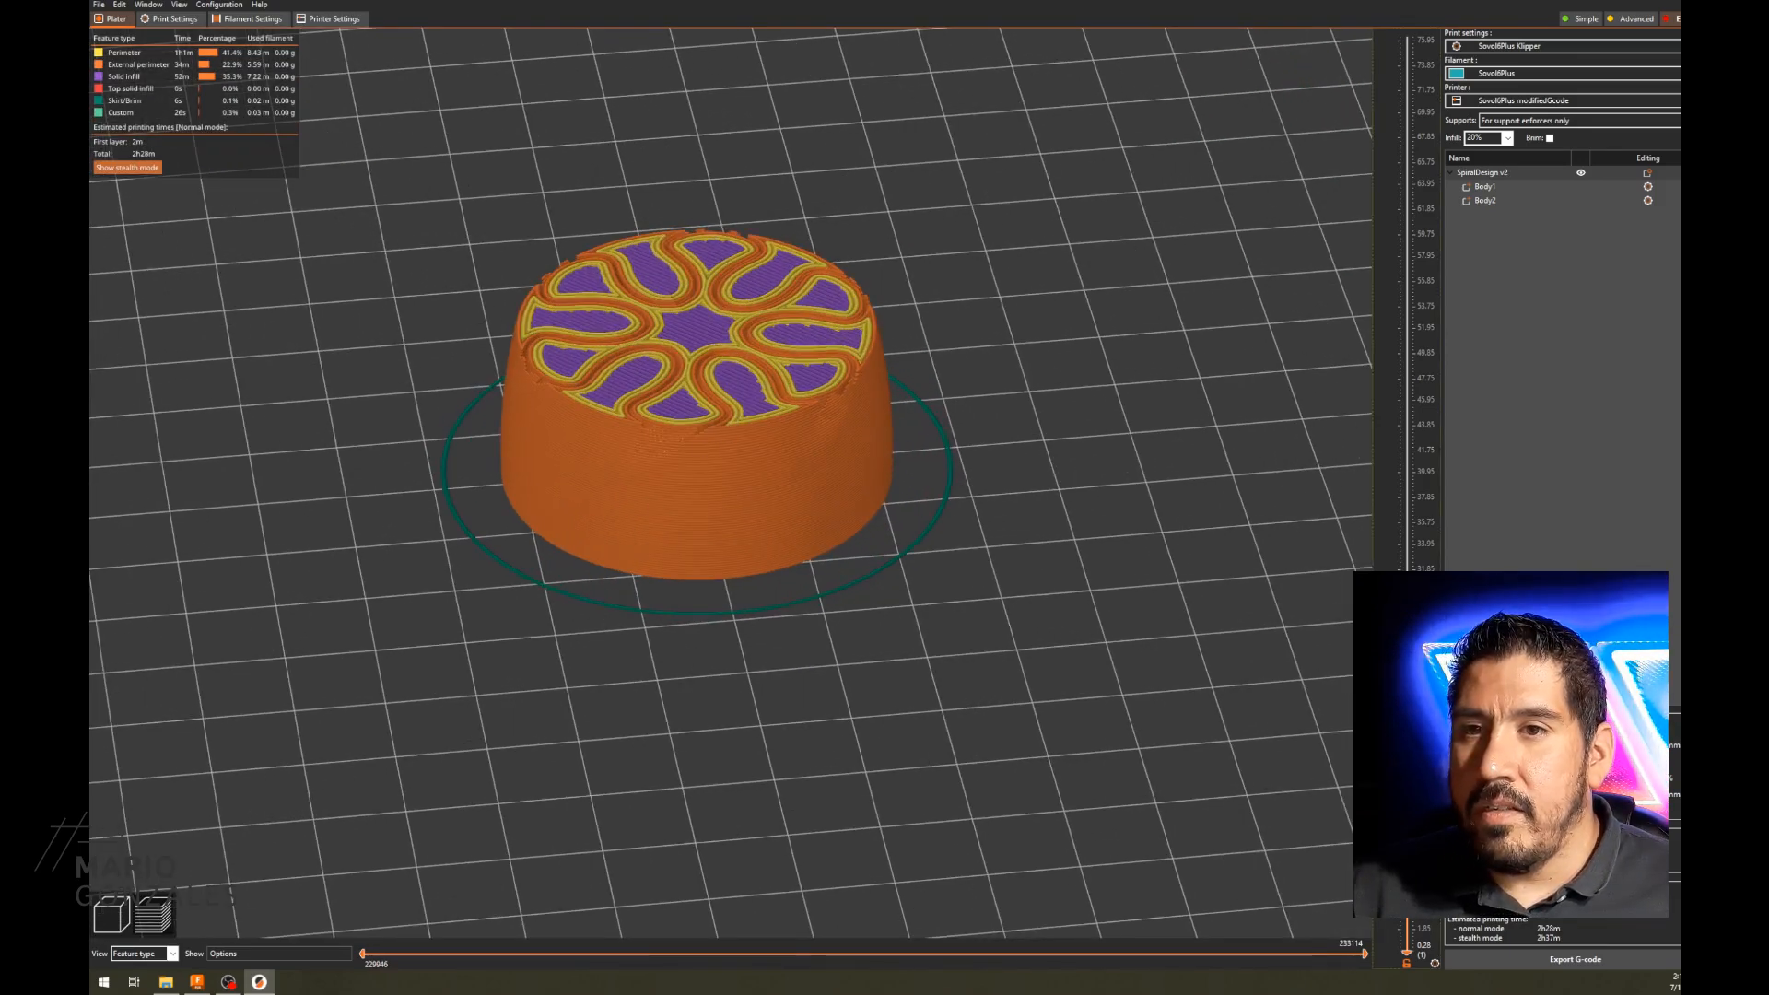
left_click_drag(1406, 714, 1407, 58)
scroll(1179, 624, "down", 5)
middle_click_drag(967, 559, 1054, 635)
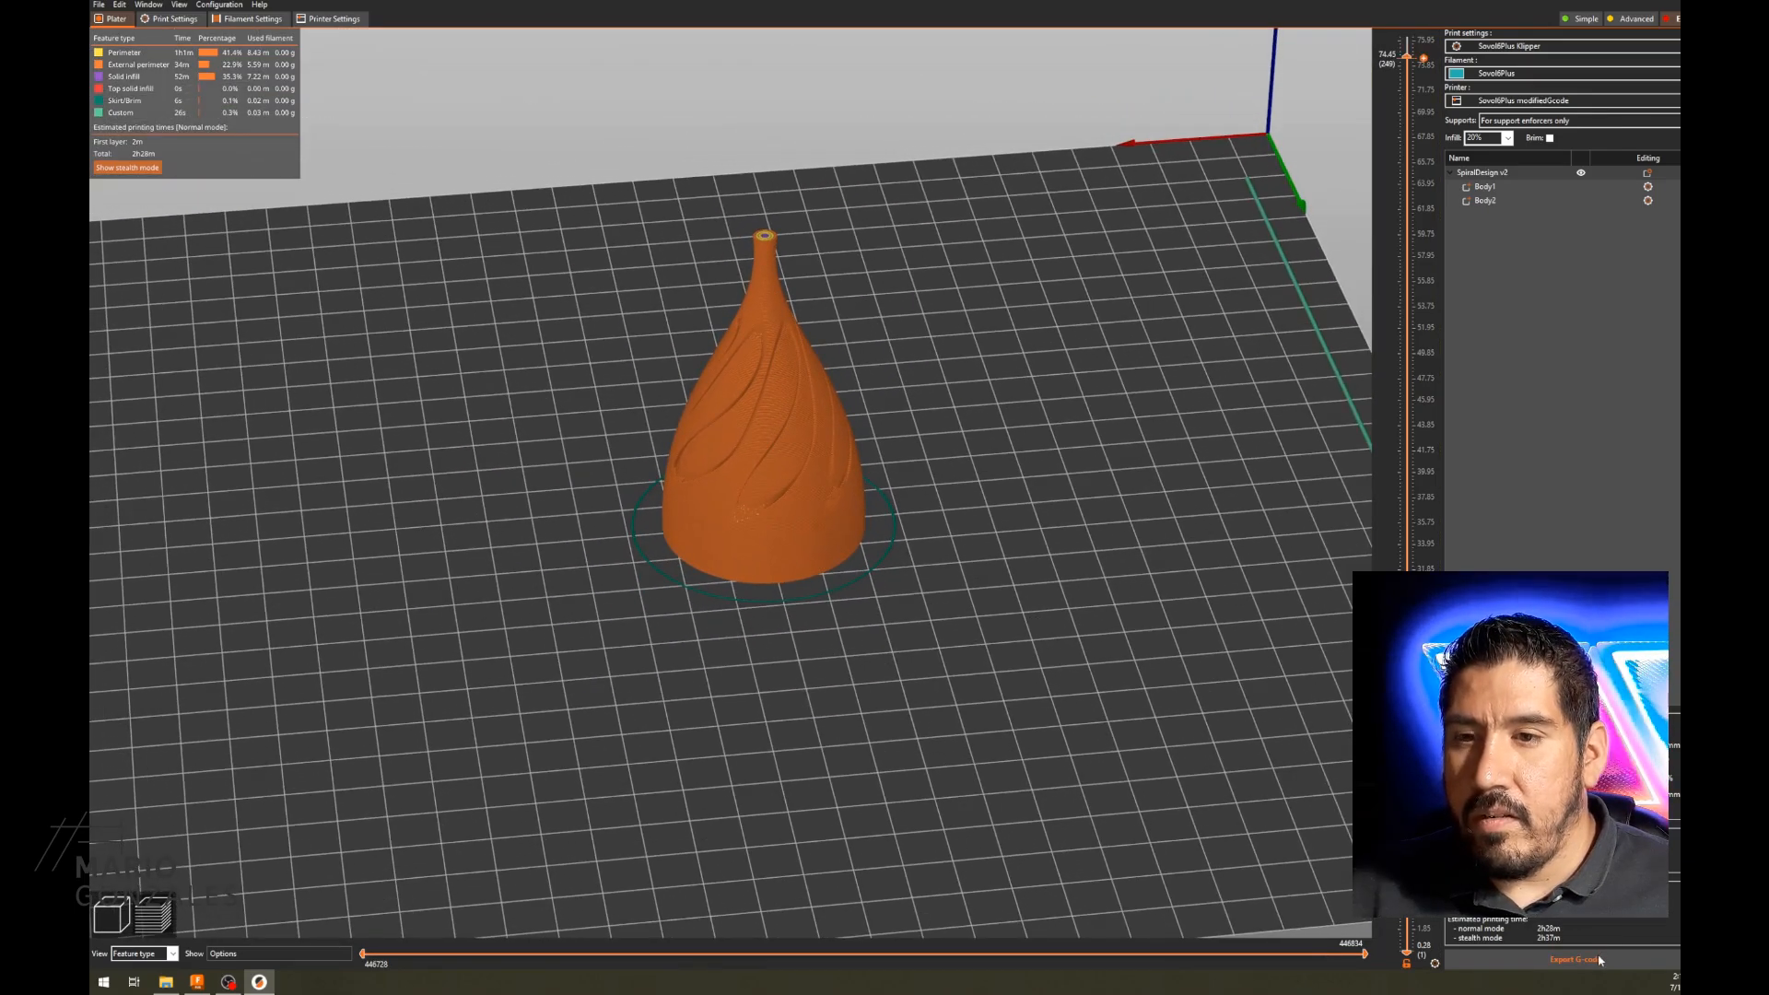